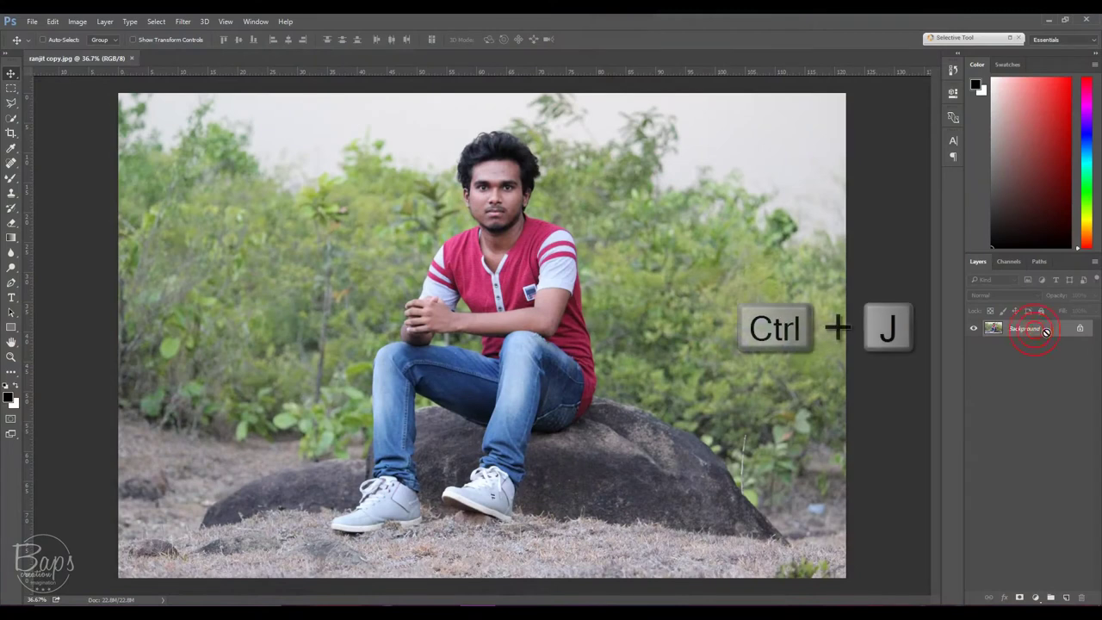
Duplicate the photo onto Layer 1 and switch to the Pen tool, zooming in.
key(ctrl+j)
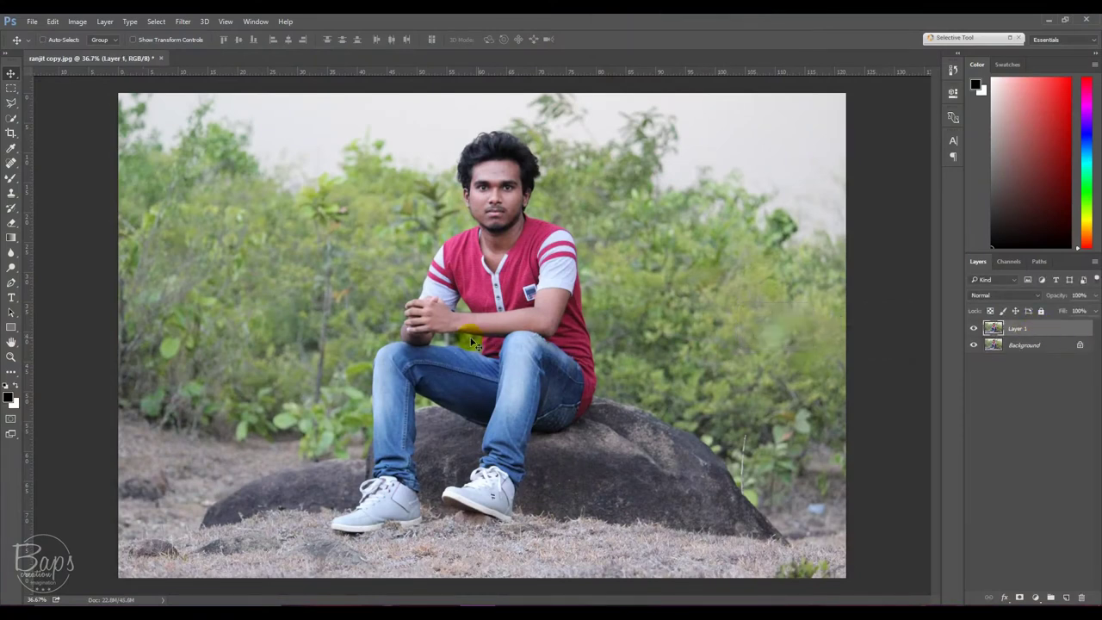
click(11, 284)
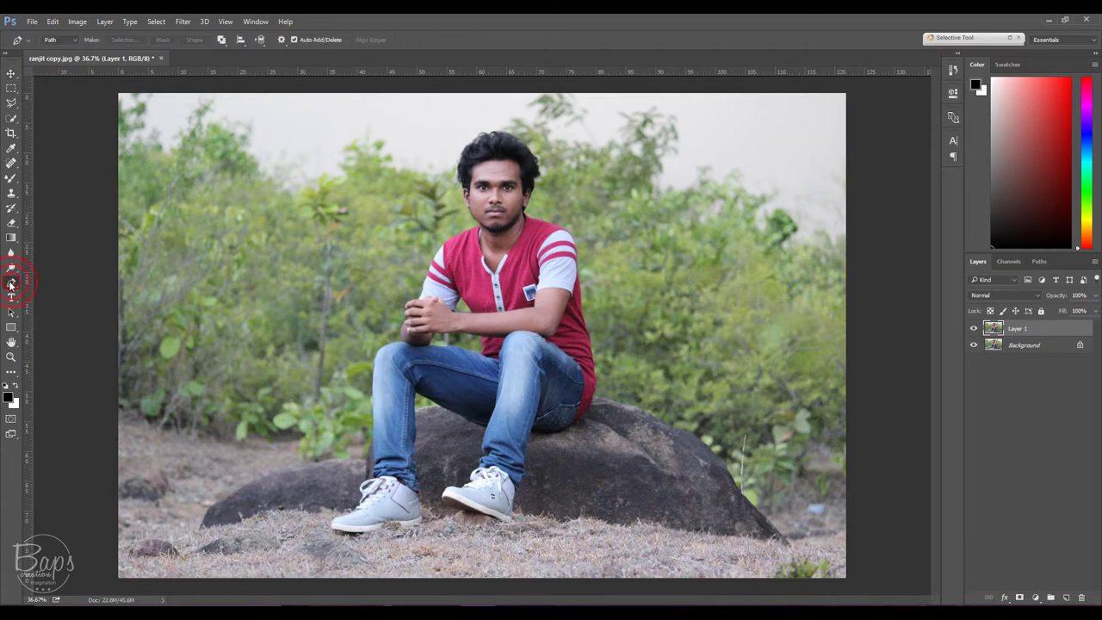
scroll(157, 479, up, 3)
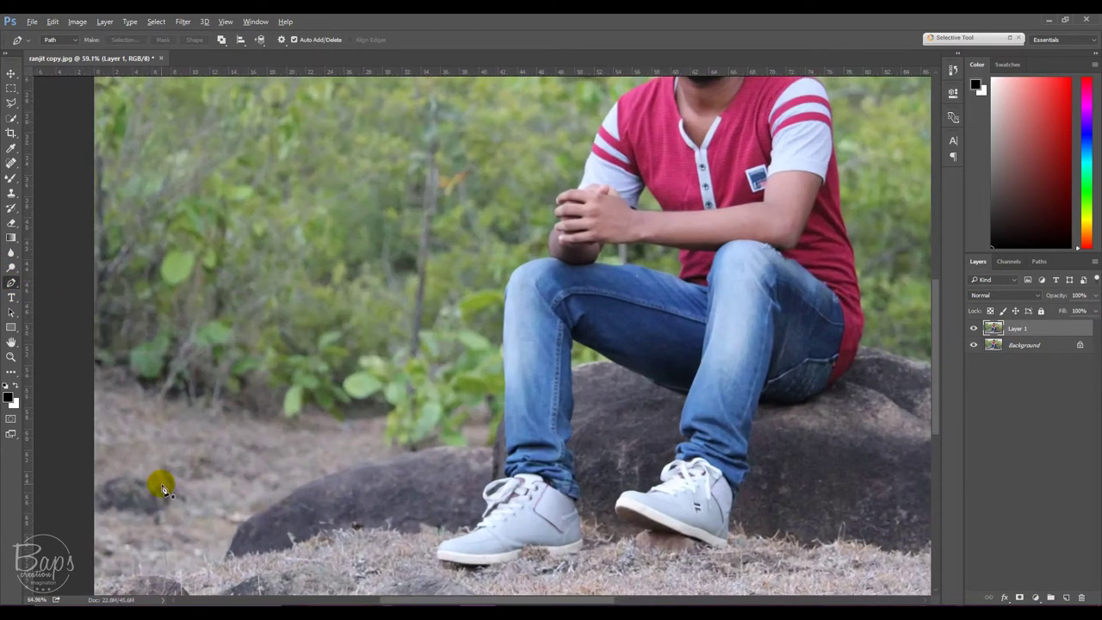
scroll(158, 480, up, 2)
scroll(94, 493, up, 1)
scroll(86, 494, up, 1)
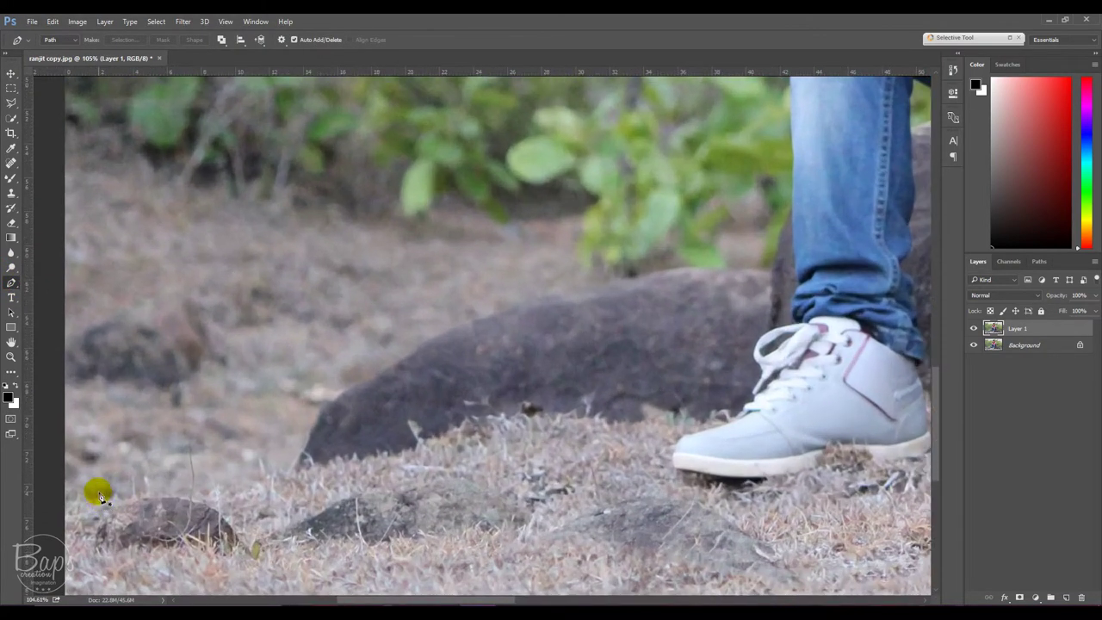
scroll(86, 493, up, 1)
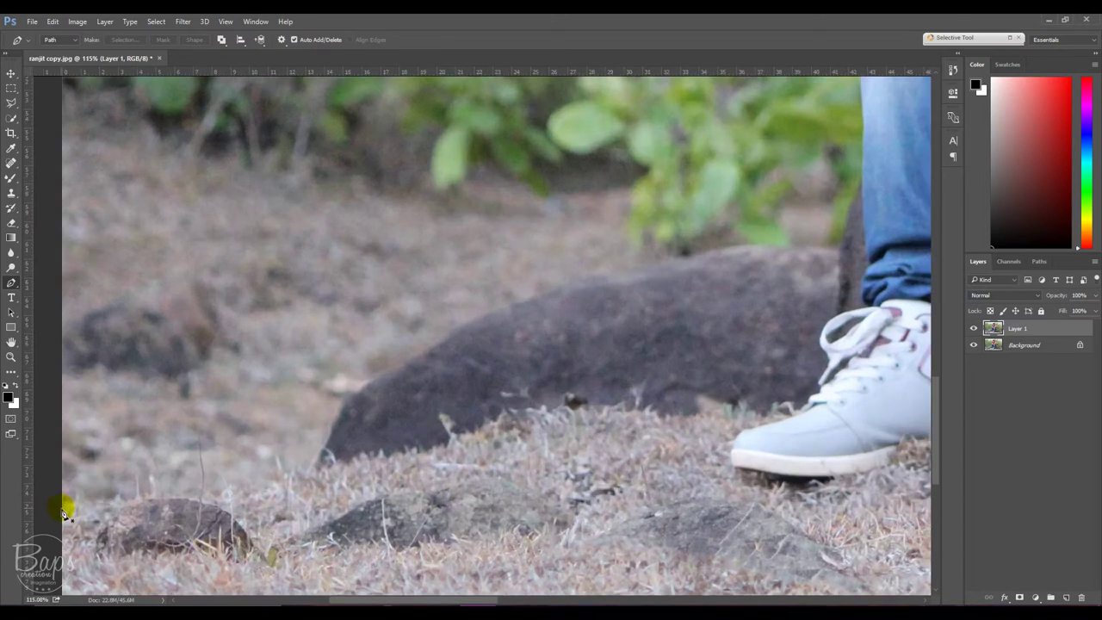
Place path anchors from the lower-left ground edge along the ground and up the rock.
click(64, 513)
click(126, 497)
click(158, 499)
click(278, 487)
click(310, 467)
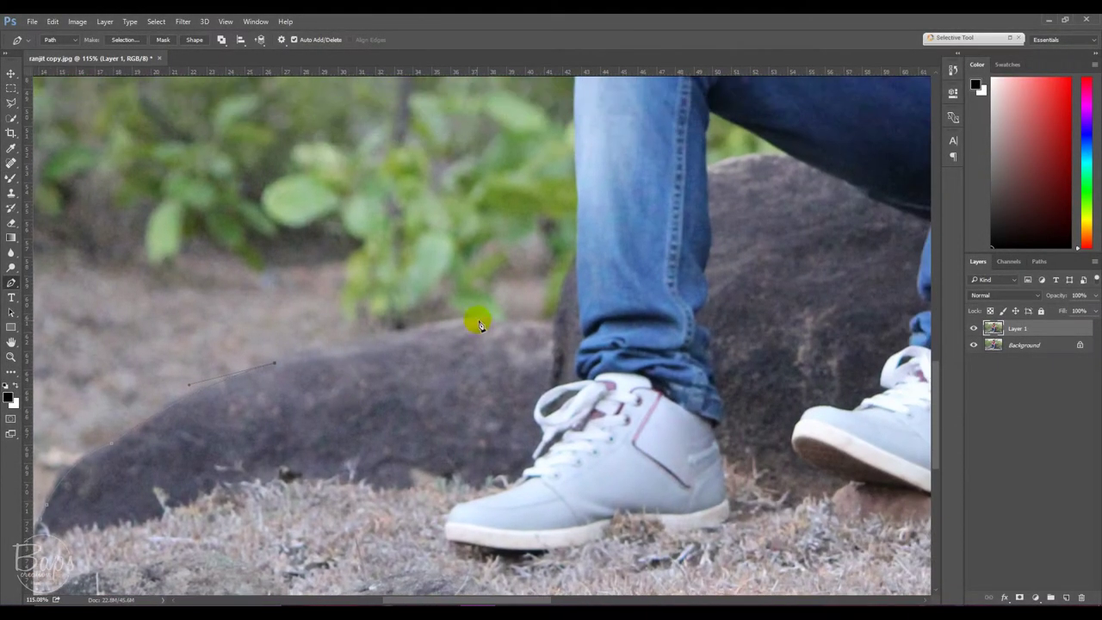
click(479, 319)
Continue the path up the jeans' edge and curve it around the knee toward the hand.
scroll(585, 242, up, 5)
scroll(582, 428, up, 2)
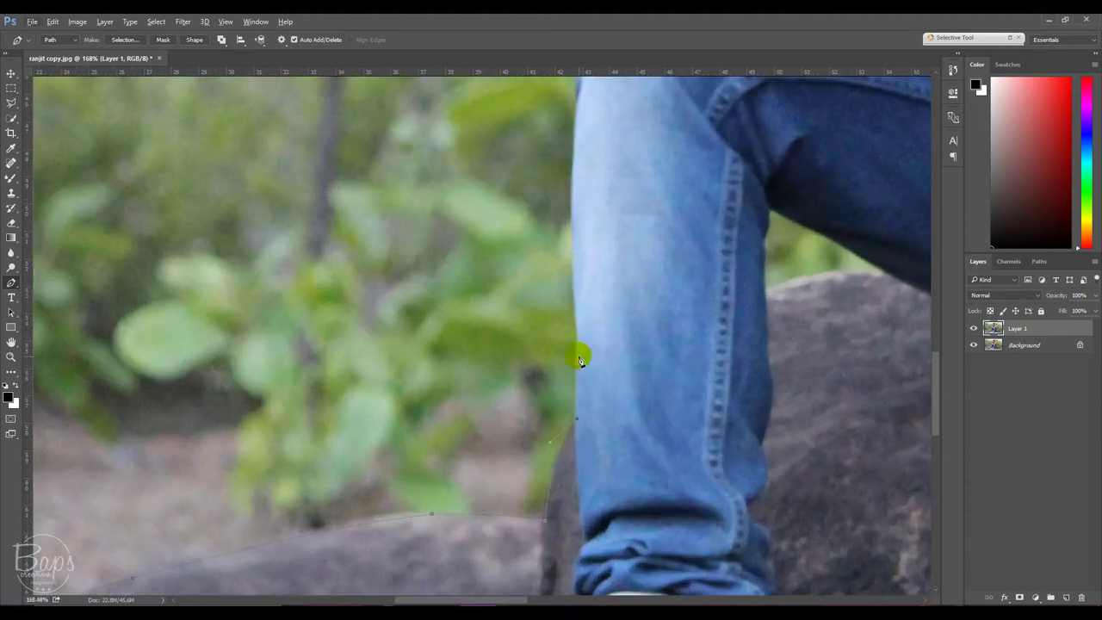
click(575, 372)
scroll(583, 233, up, 1)
click(572, 348)
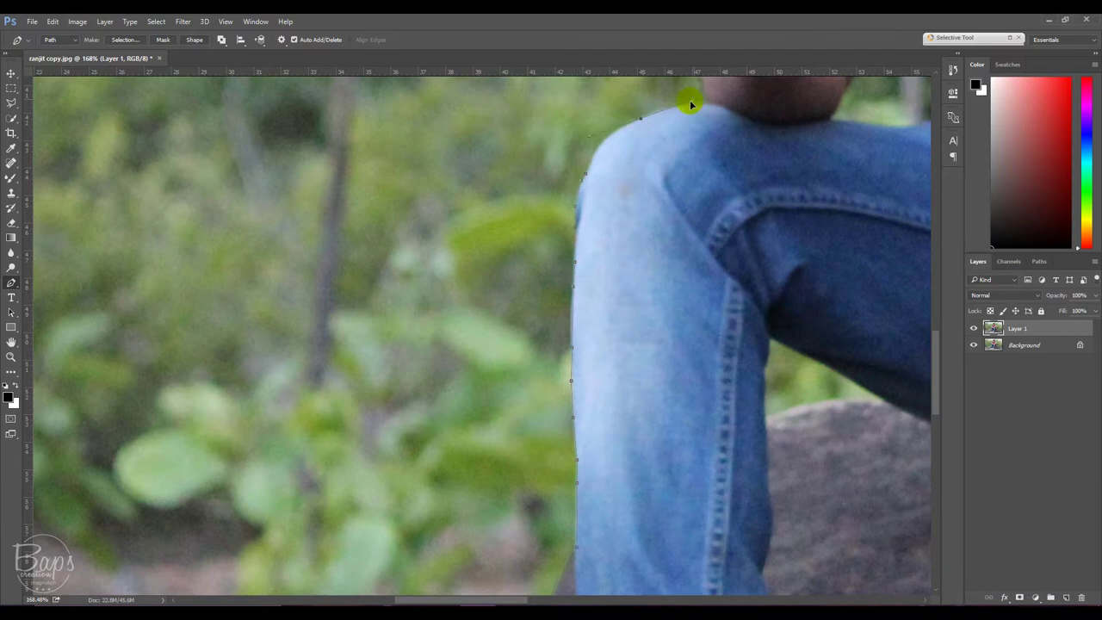
click(640, 117)
scroll(759, 233, up, 4)
scroll(711, 263, up, 1)
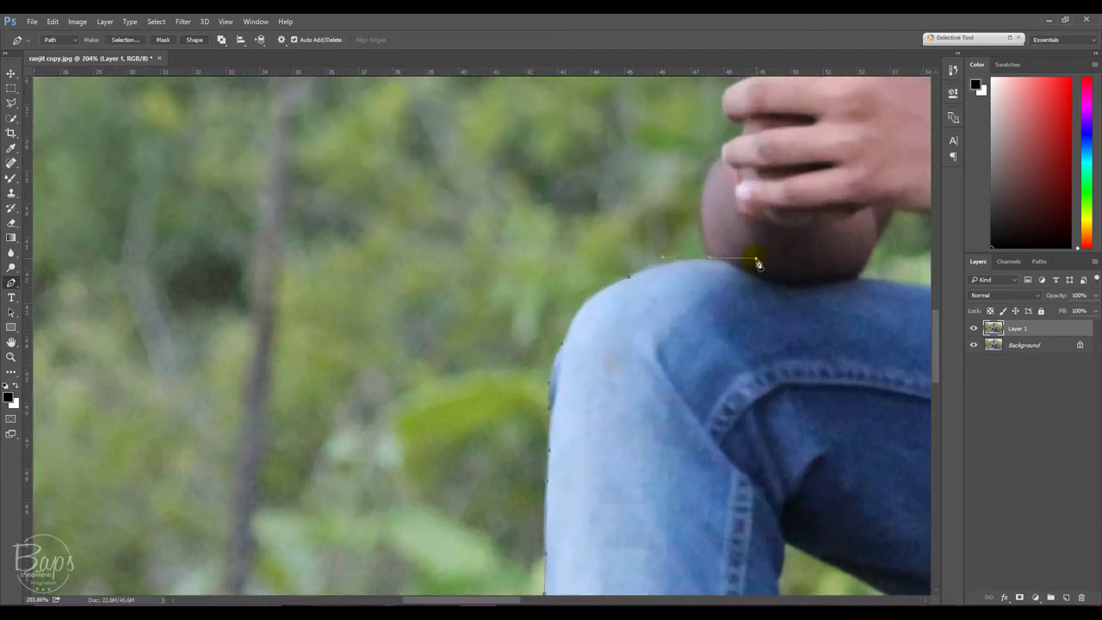
mouse_move(758, 264)
mouse_down()
mouse_move(738, 246)
mouse_move(741, 194)
mouse_up()
scroll(738, 247, up, 1)
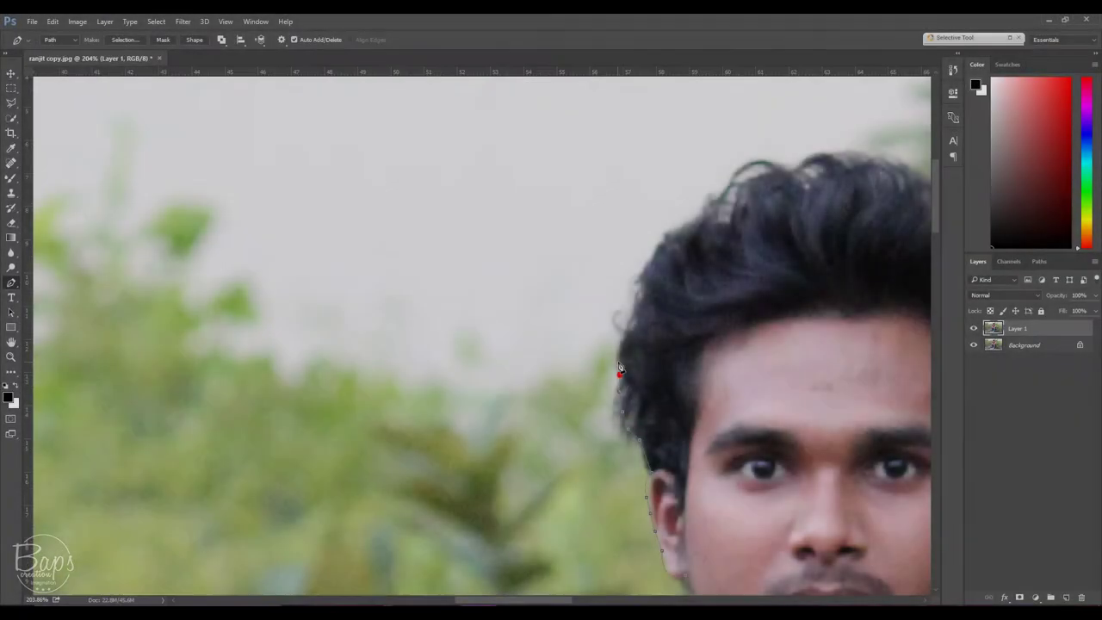
Trace path anchors up the hair edge and across the top of the head.
click(617, 341)
click(636, 292)
click(648, 258)
click(662, 235)
click(675, 225)
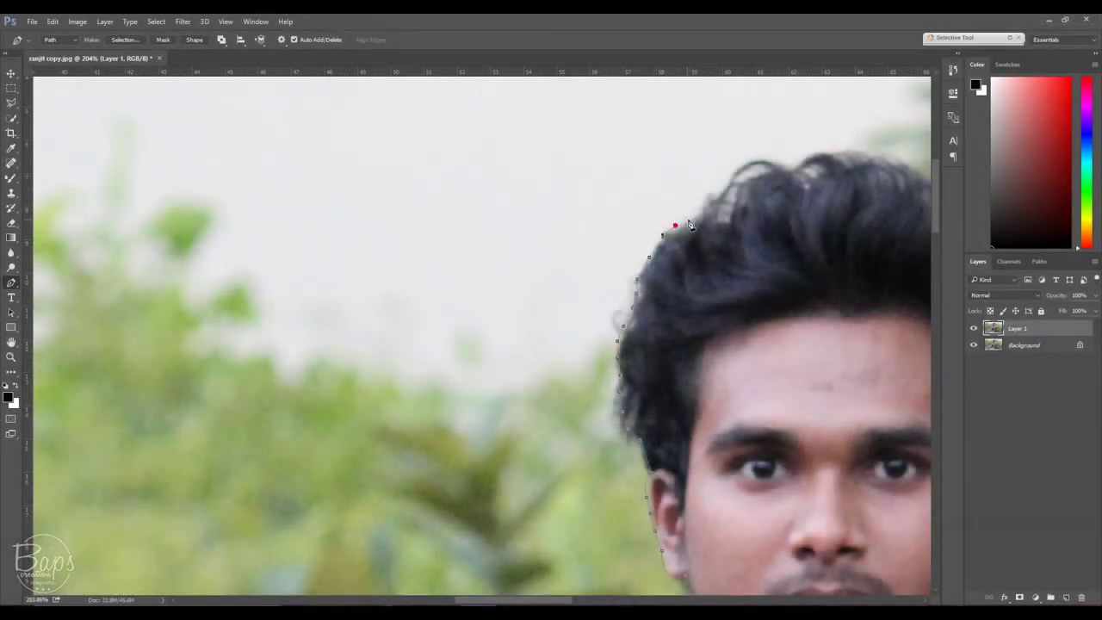
click(891, 155)
scroll(891, 155, right, 5)
click(474, 179)
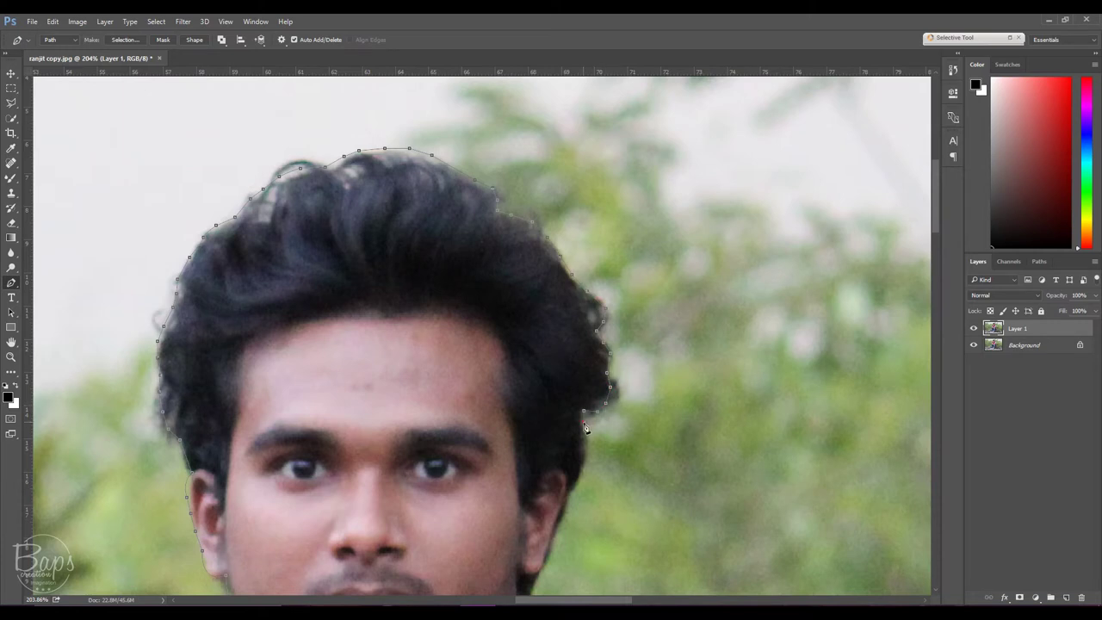
Carry the path down the shirt and rock and close it below the image's bottom edge.
scroll(583, 465, down, 2)
scroll(544, 463, down, 2)
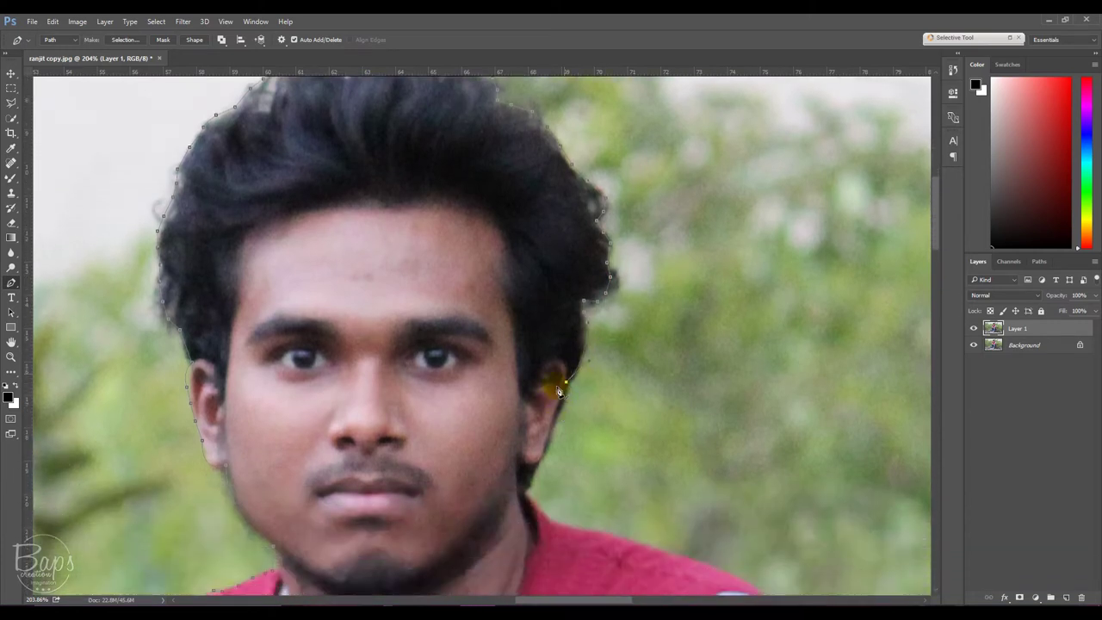
scroll(559, 344, down, 4)
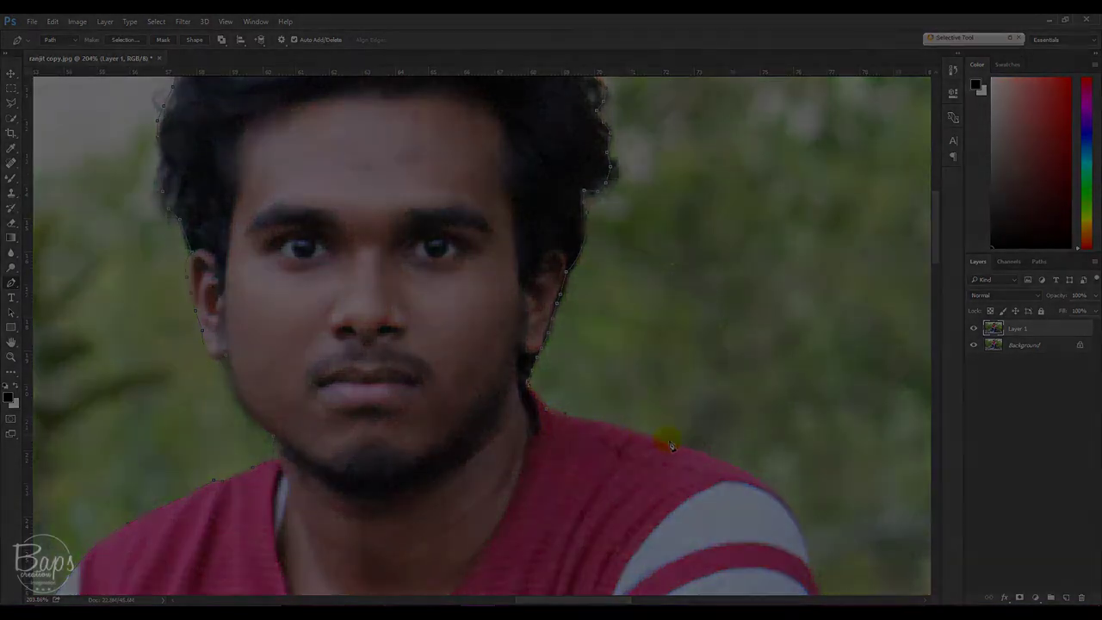
scroll(860, 576, down, 5)
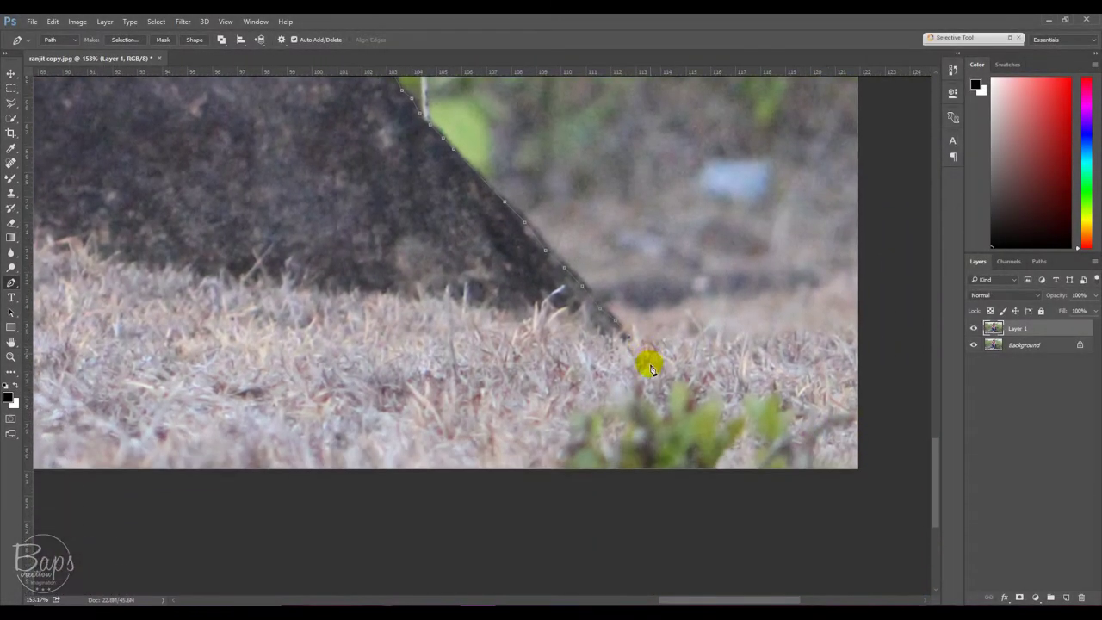
scroll(869, 346, down, 5)
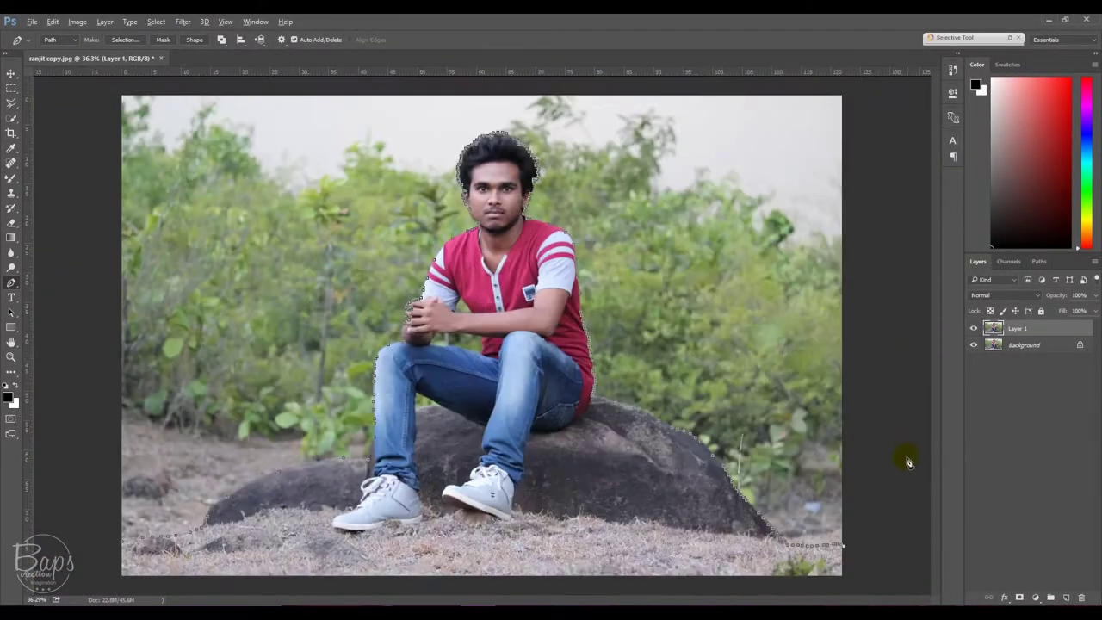
scroll(904, 455, down, 1)
scroll(197, 509, up, 2)
scroll(145, 537, up, 2)
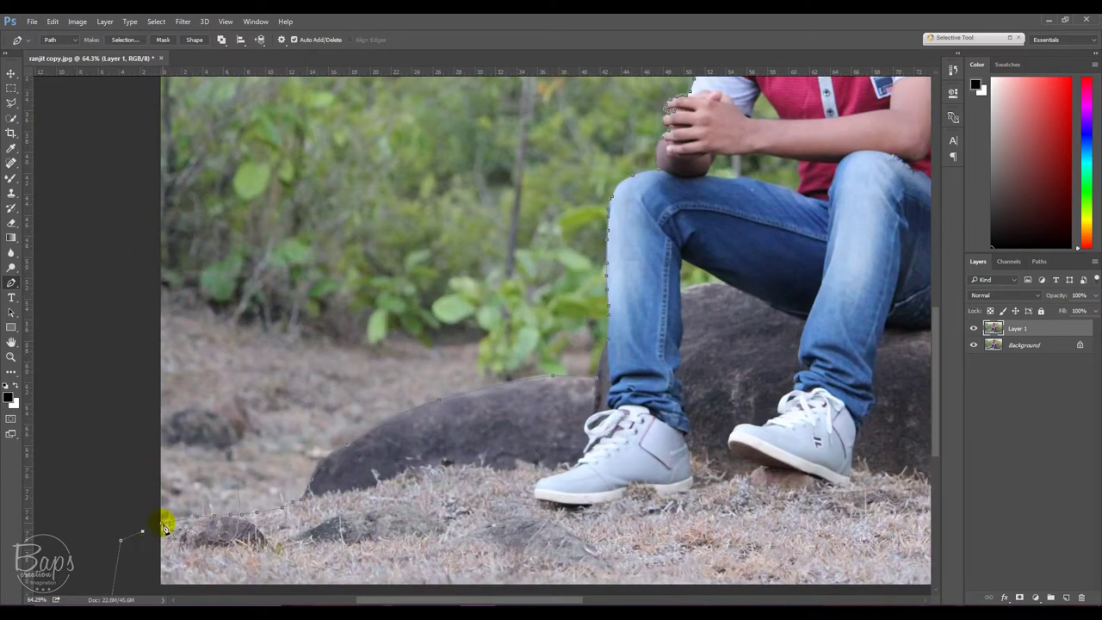
scroll(456, 456, down, 3)
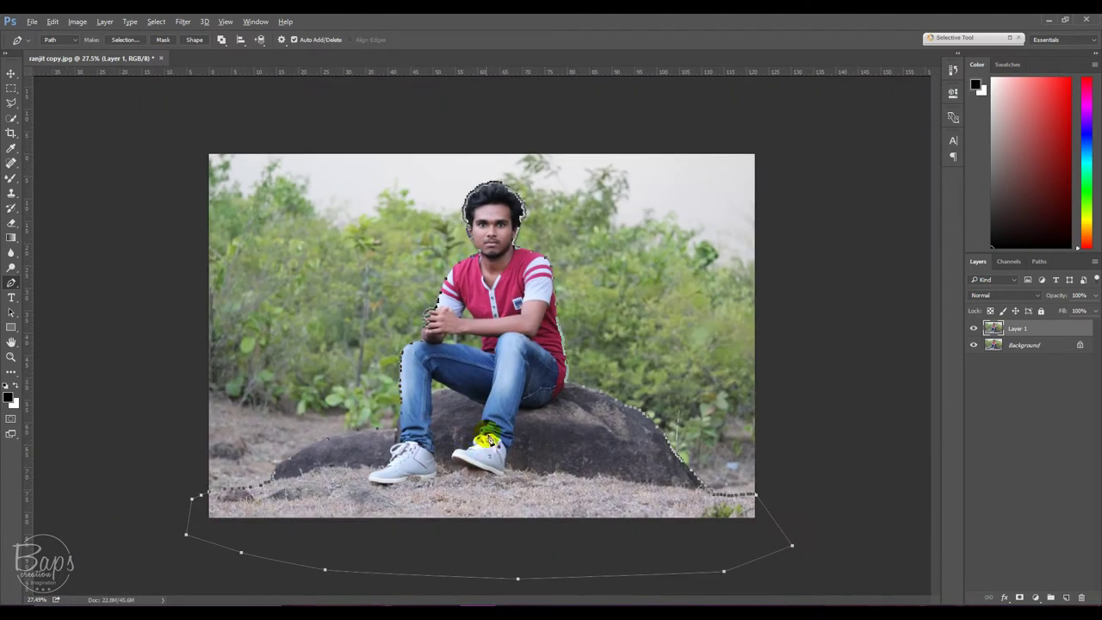
Turn the path into a selection, mask Layer 1 with it, and hide the Background layer.
right_click(499, 281)
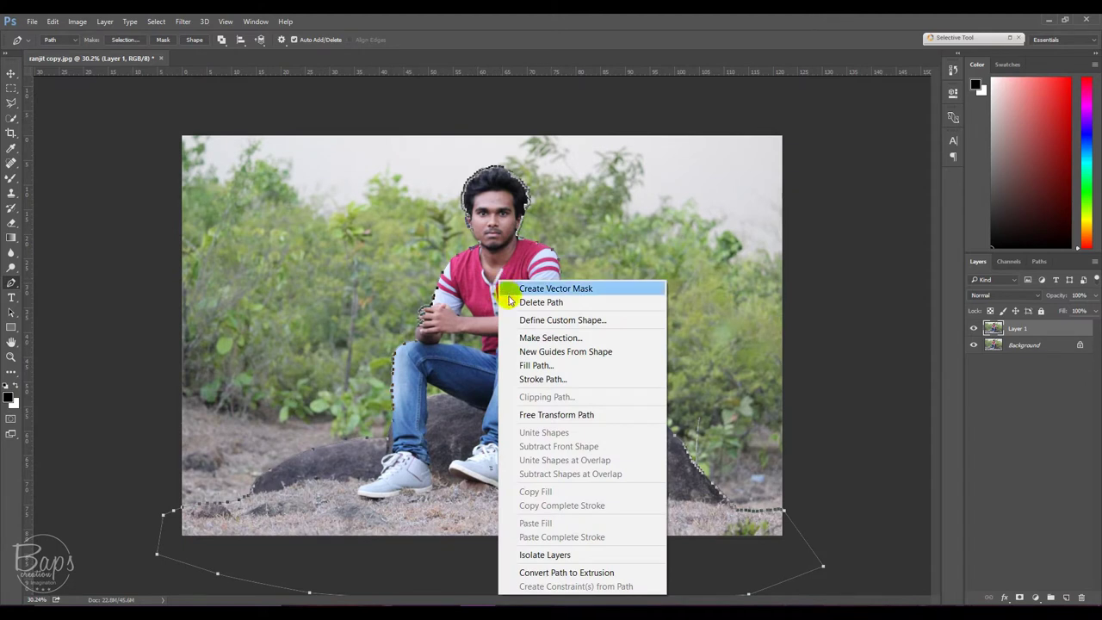
click(537, 337)
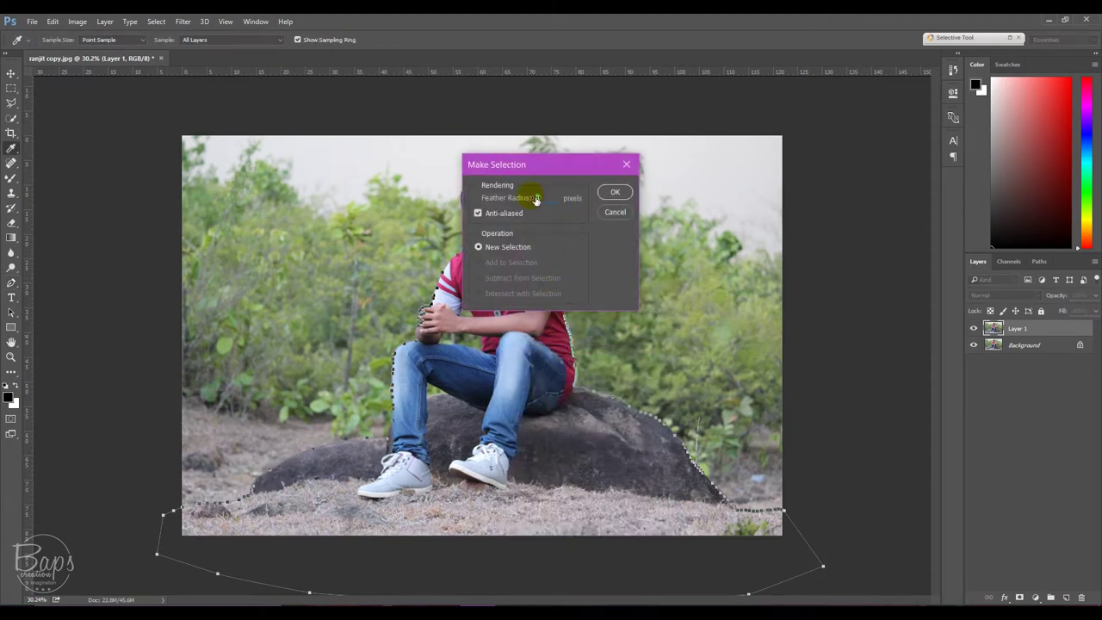
click(612, 193)
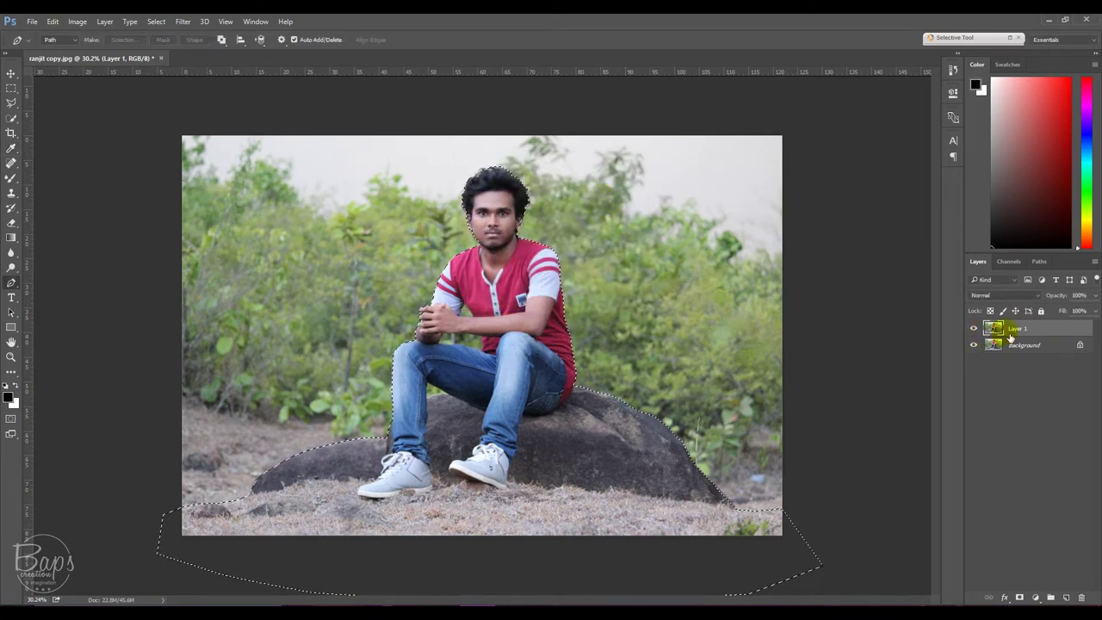
click(1020, 596)
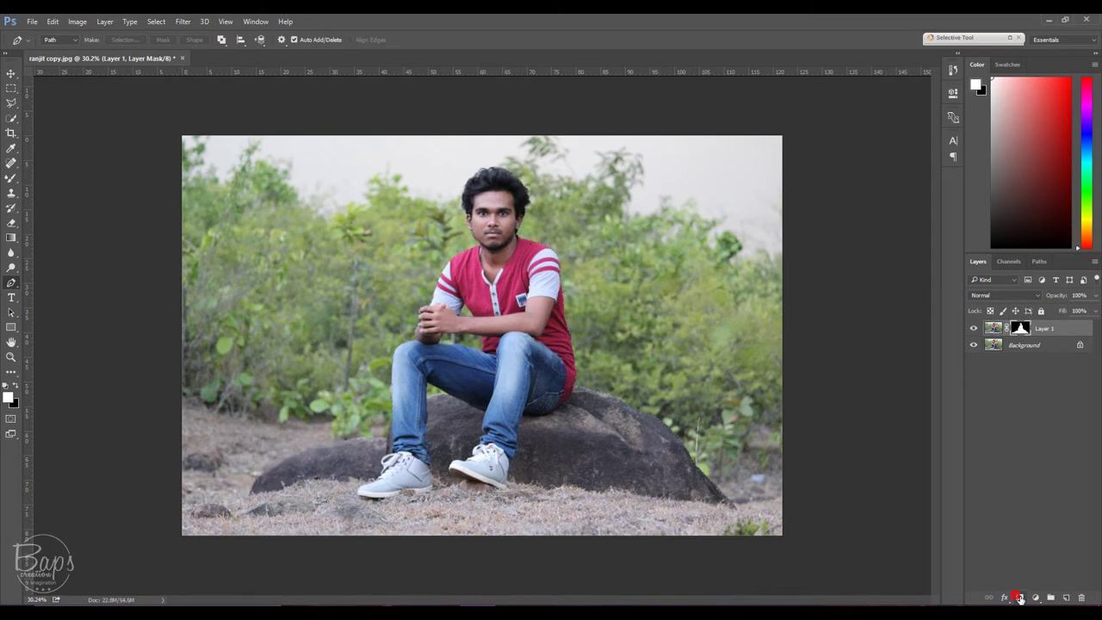
click(973, 344)
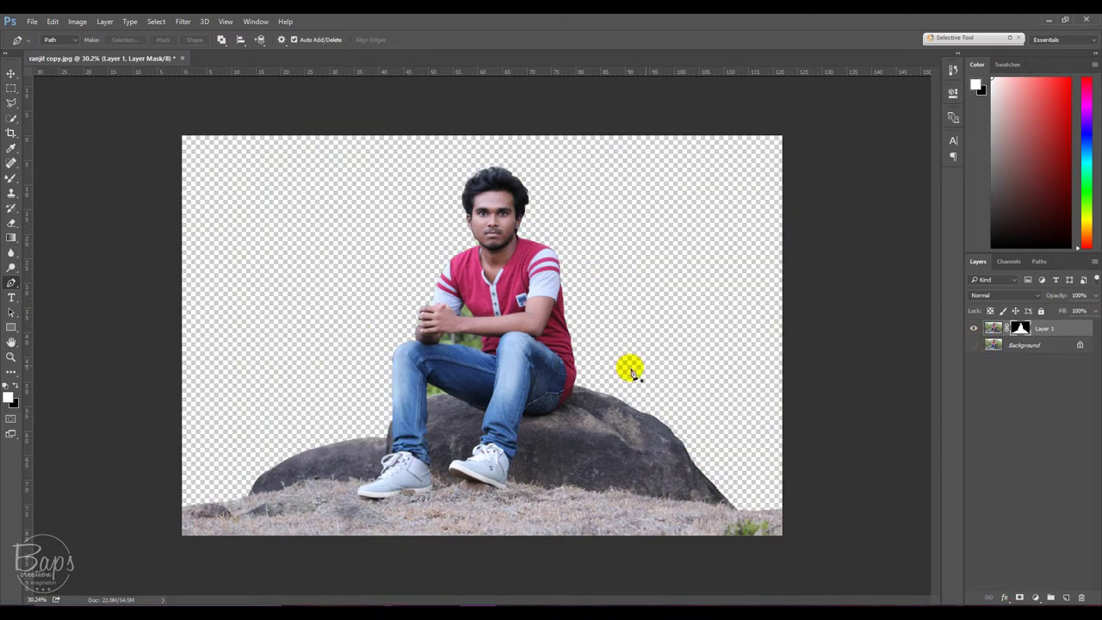
With the Polygonal Lasso at 0 px feather, select the background gap between the legs.
scroll(430, 396, up, 1)
scroll(413, 448, up, 4)
scroll(407, 456, up, 2)
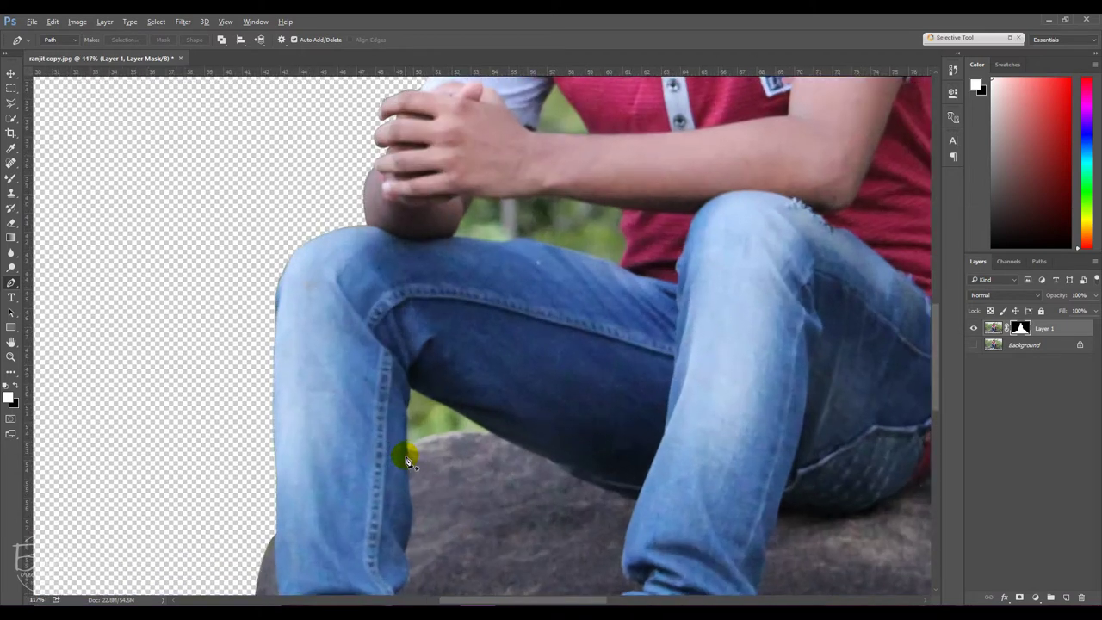
scroll(413, 443, up, 2)
scroll(418, 438, up, 2)
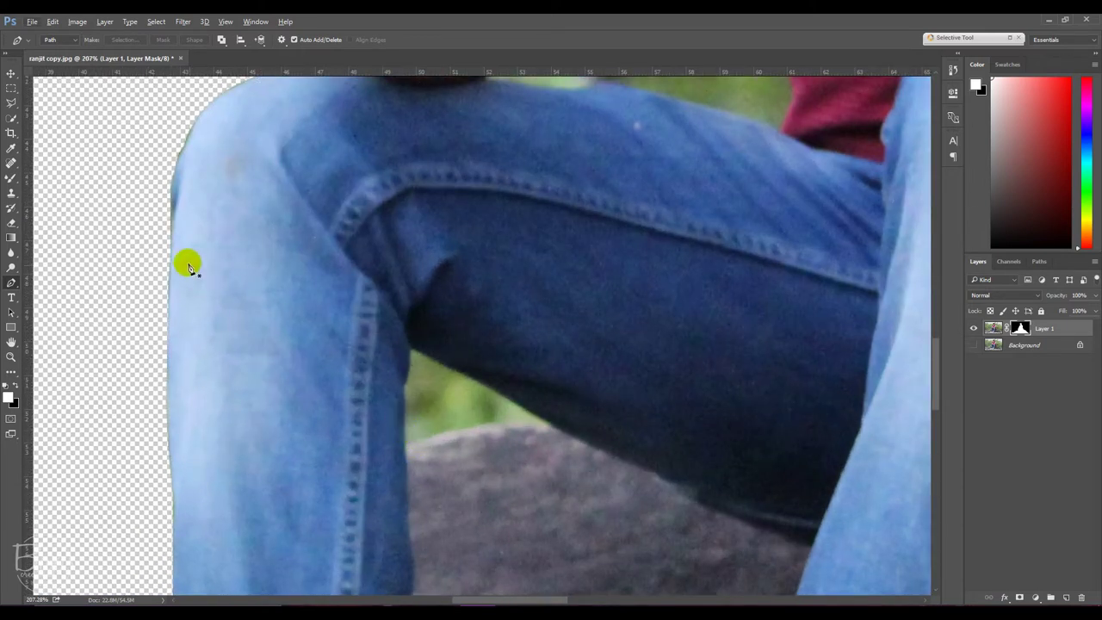
right_click(10, 104)
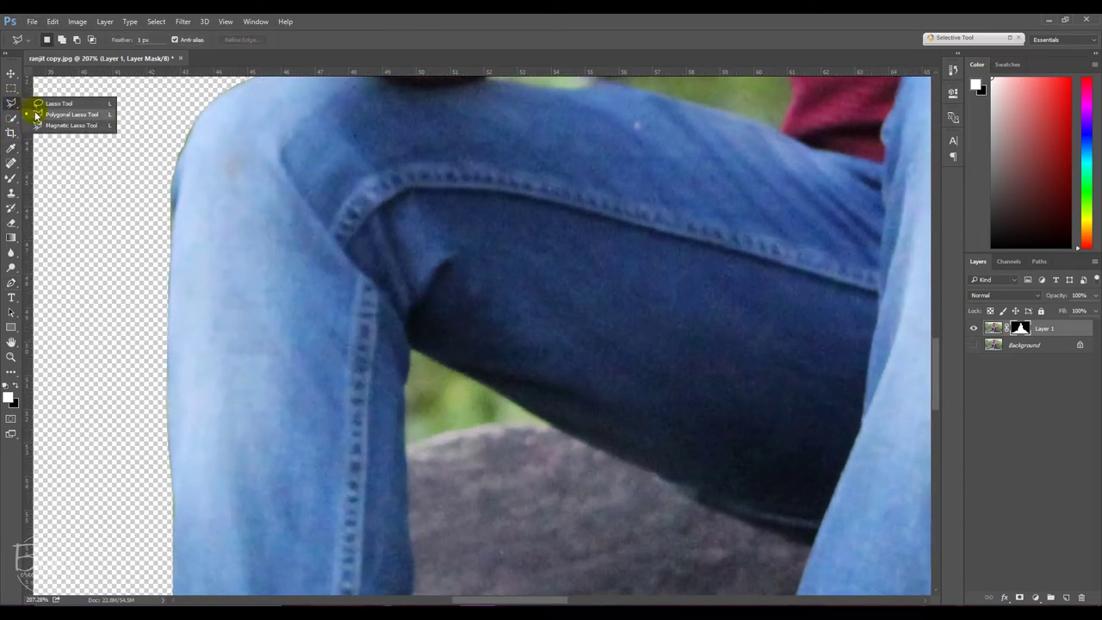
click(43, 110)
text(0)
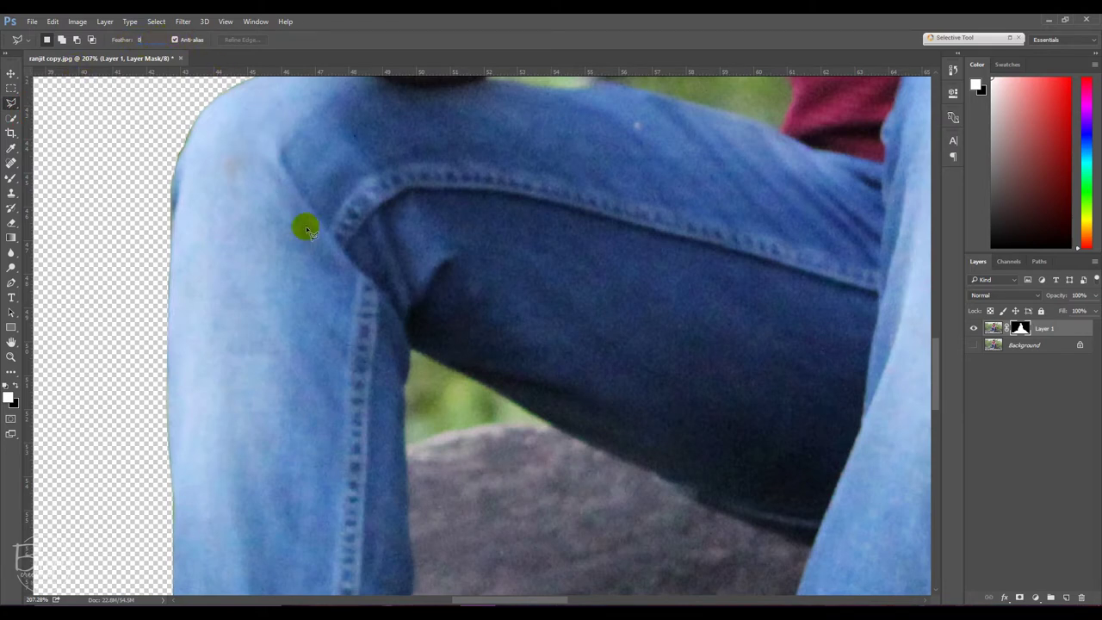
click(409, 453)
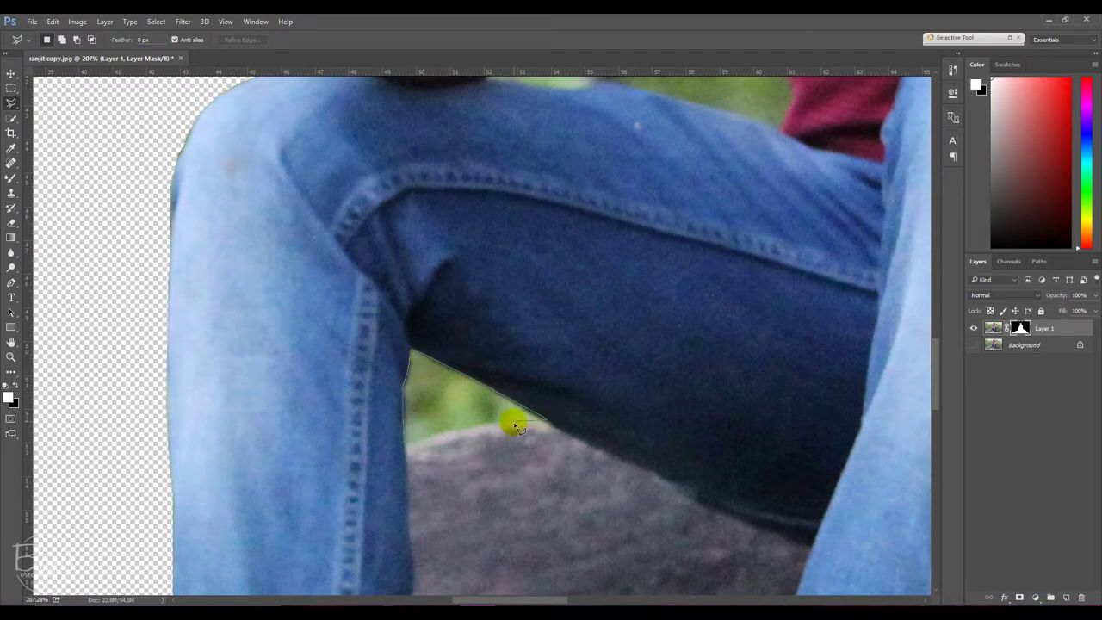
click(471, 429)
click(410, 459)
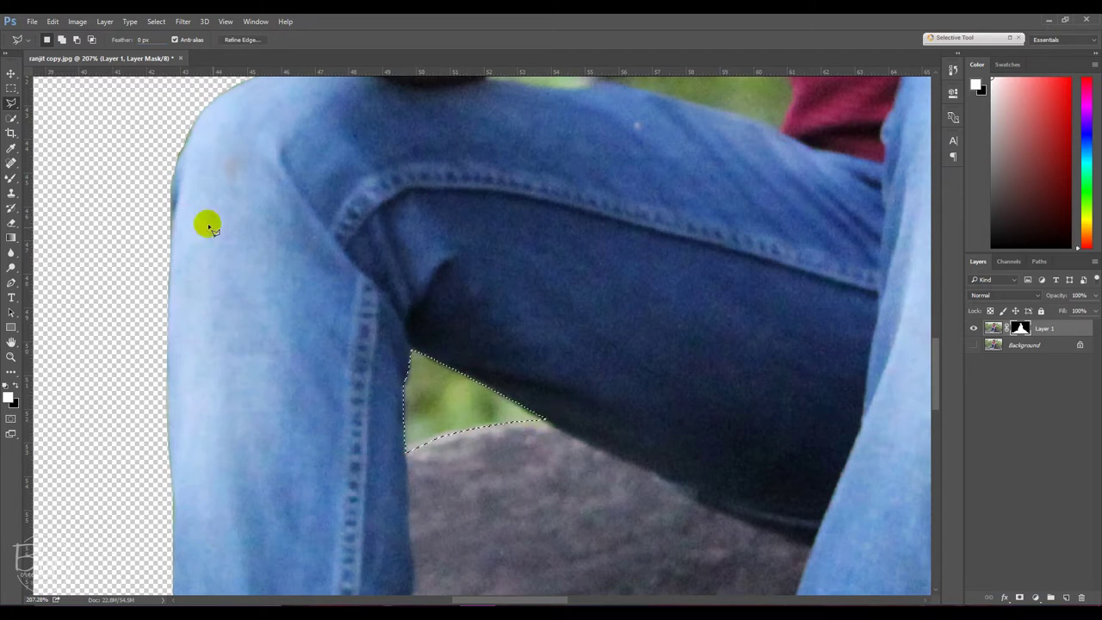
click(61, 39)
Add the background gap under the forearm and the patch beside the arm to the selection.
scroll(491, 336, up, 3)
scroll(491, 335, up, 3)
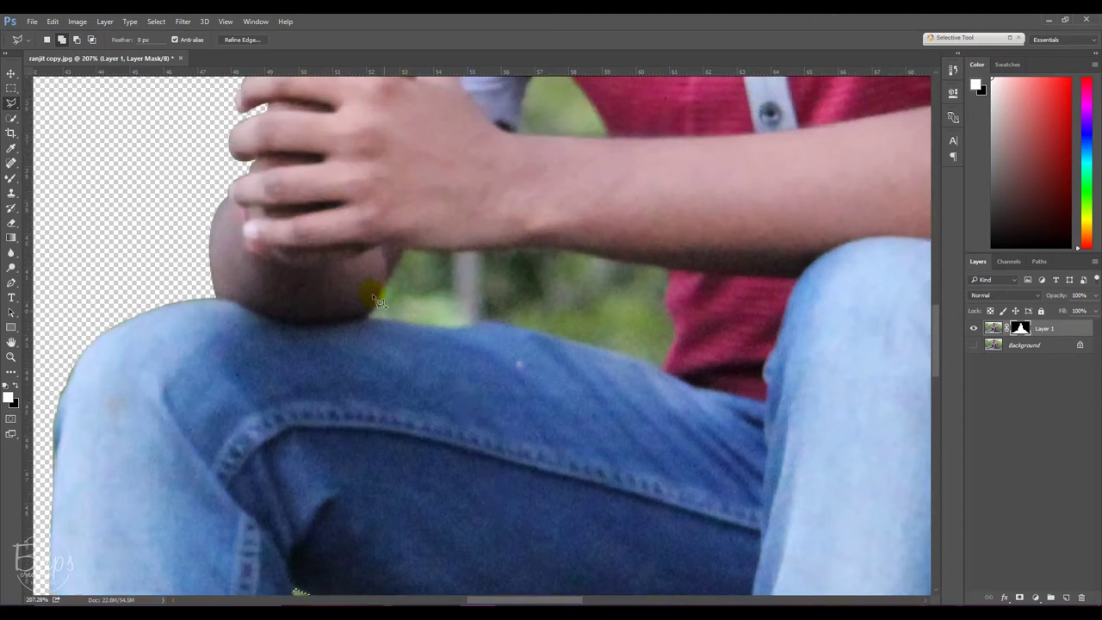
click(368, 353)
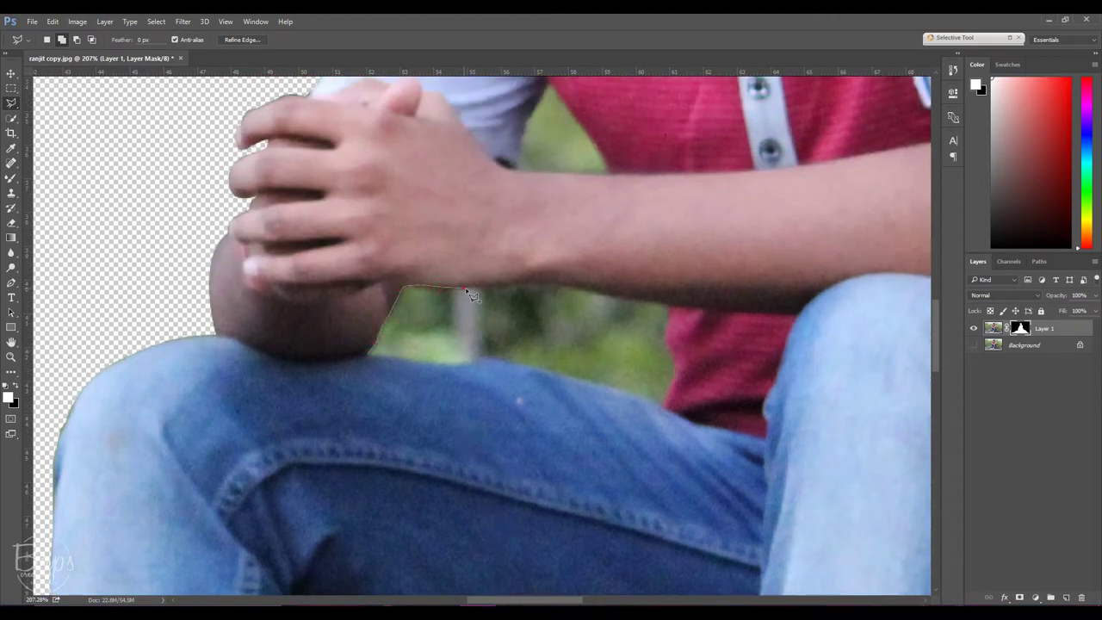
click(672, 307)
click(484, 358)
click(422, 358)
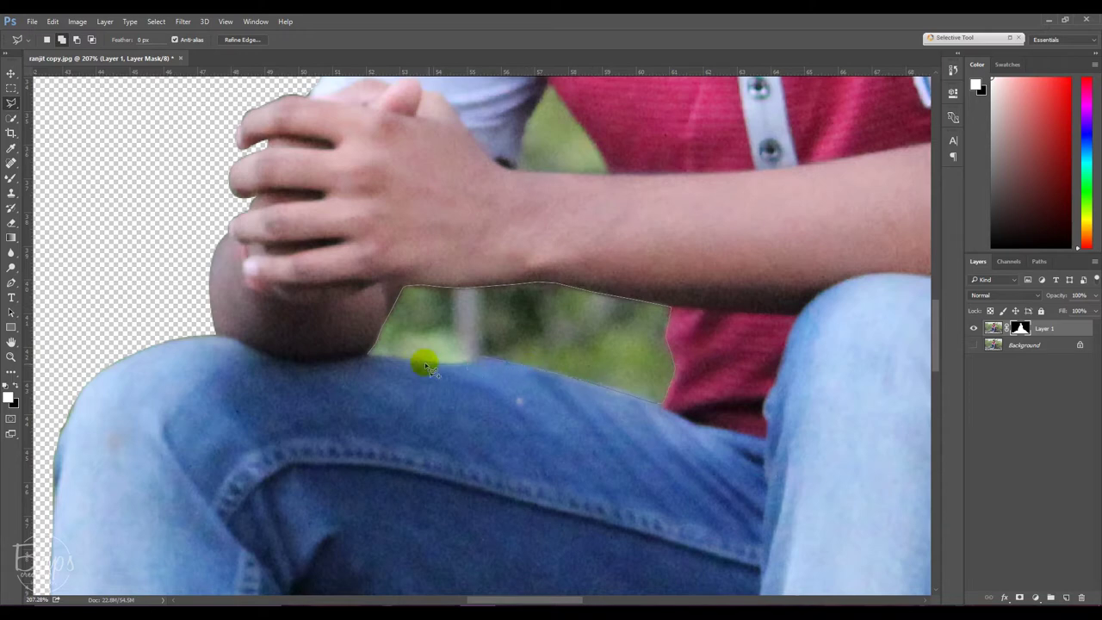
click(372, 353)
scroll(498, 357, up, 1)
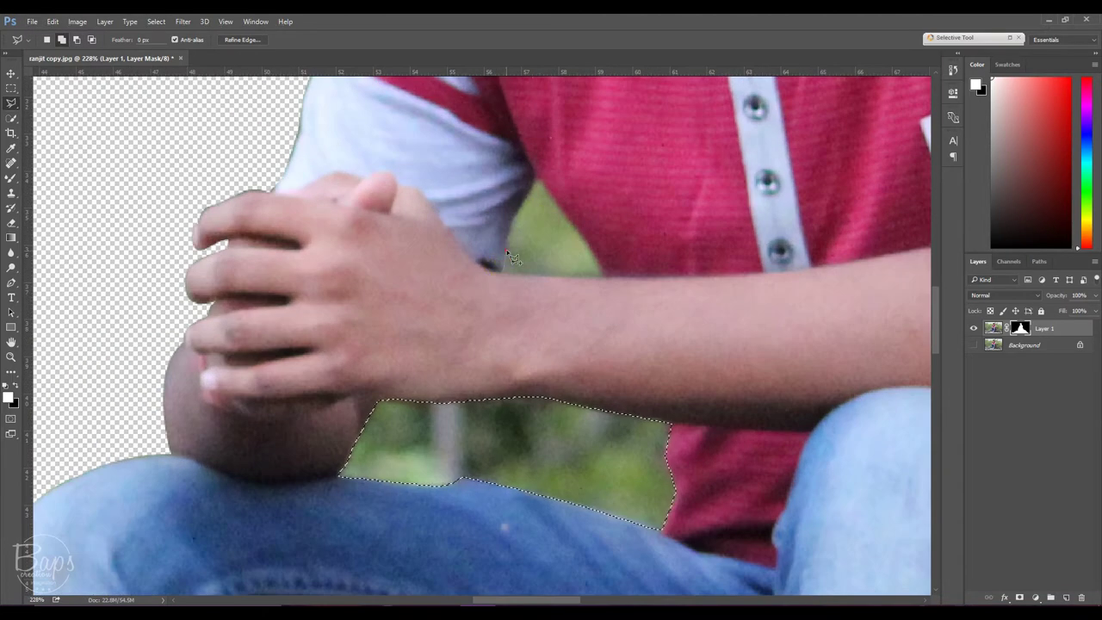
shift+click(560, 209)
scroll(559, 209, down, 2)
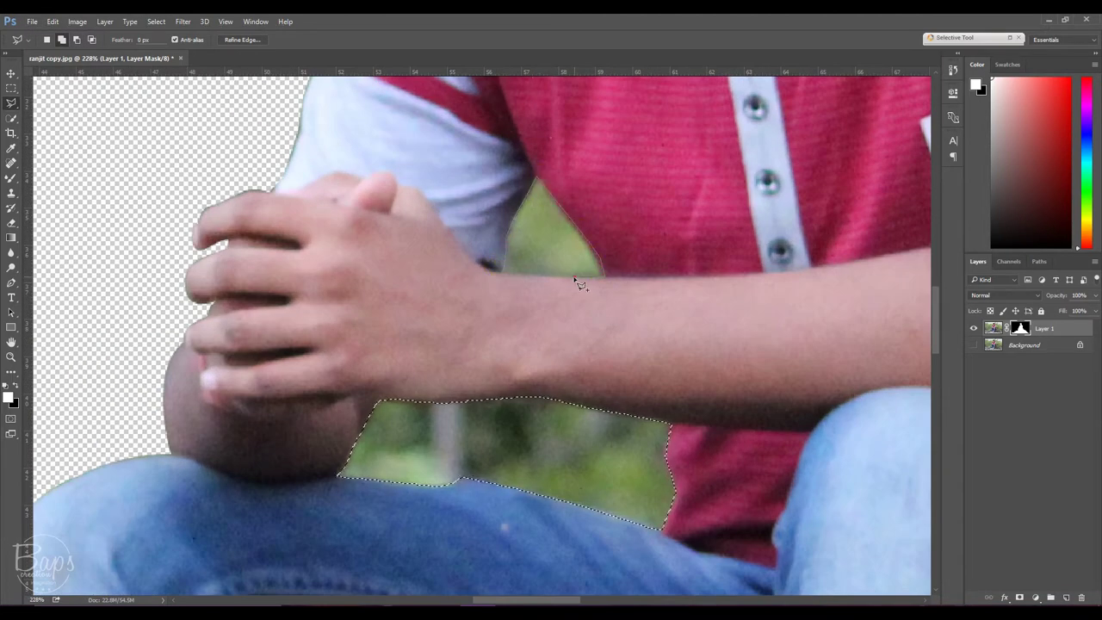
click(519, 275)
scroll(509, 276, down, 4)
scroll(510, 275, down, 2)
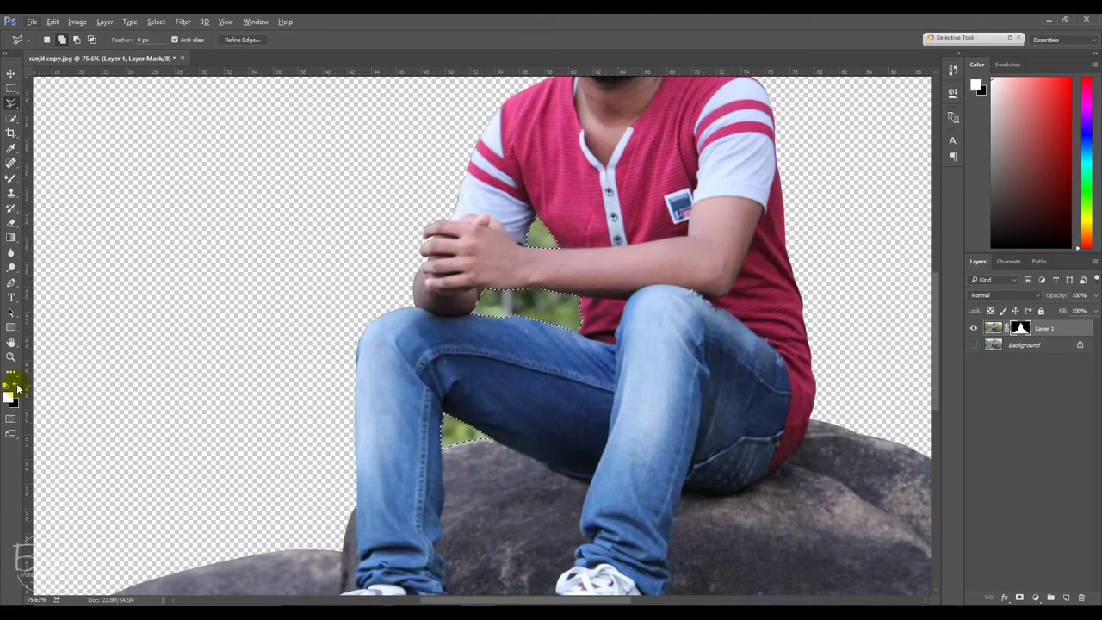
Delete the selected background from the mask and deselect.
key(Delete)
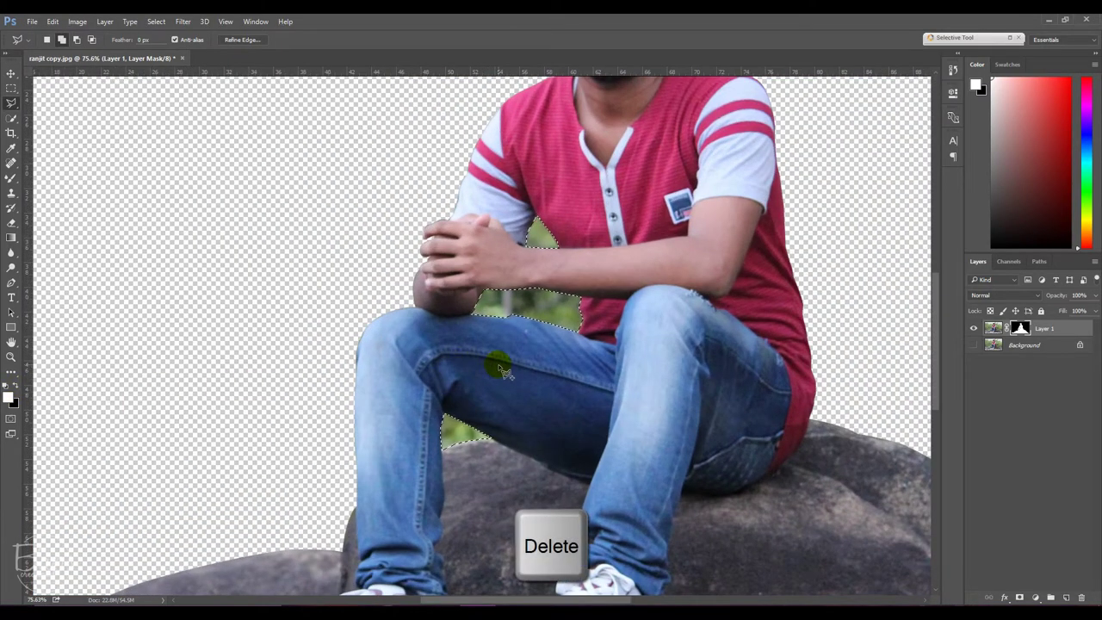
key(ctrl+d)
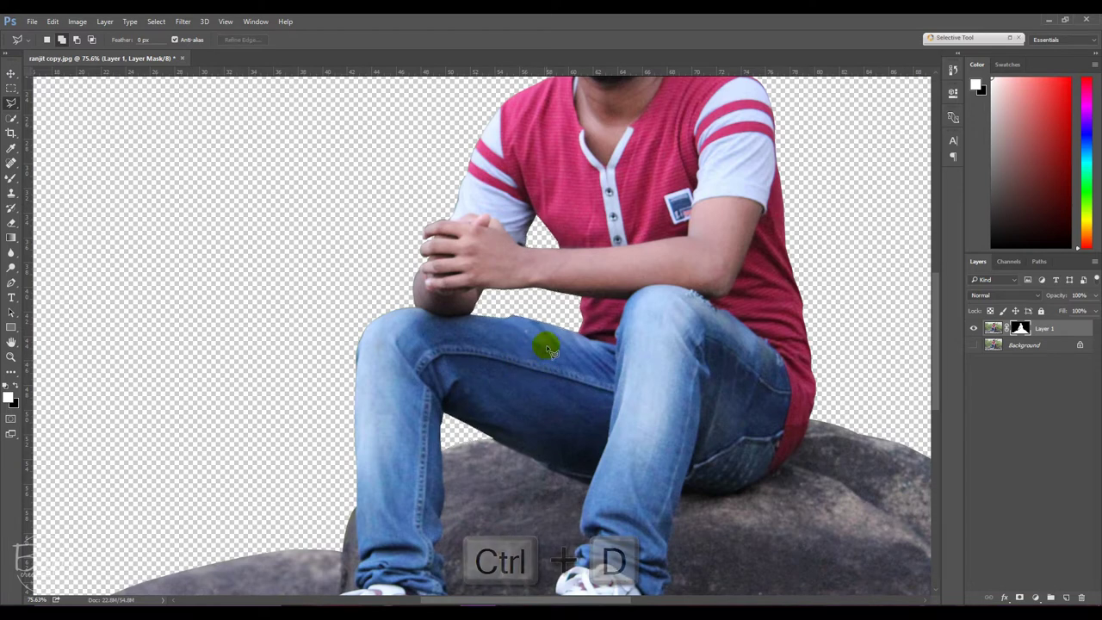
scroll(626, 348, down, 2)
scroll(625, 347, down, 2)
scroll(622, 347, down, 1)
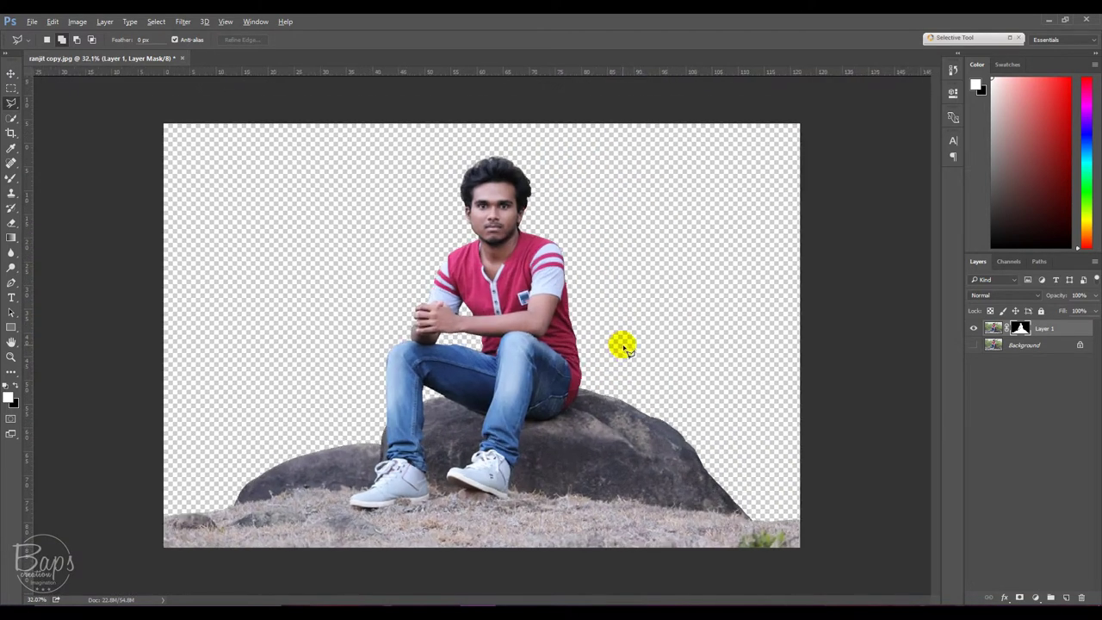
scroll(602, 344, up, 1)
scroll(603, 336, up, 1)
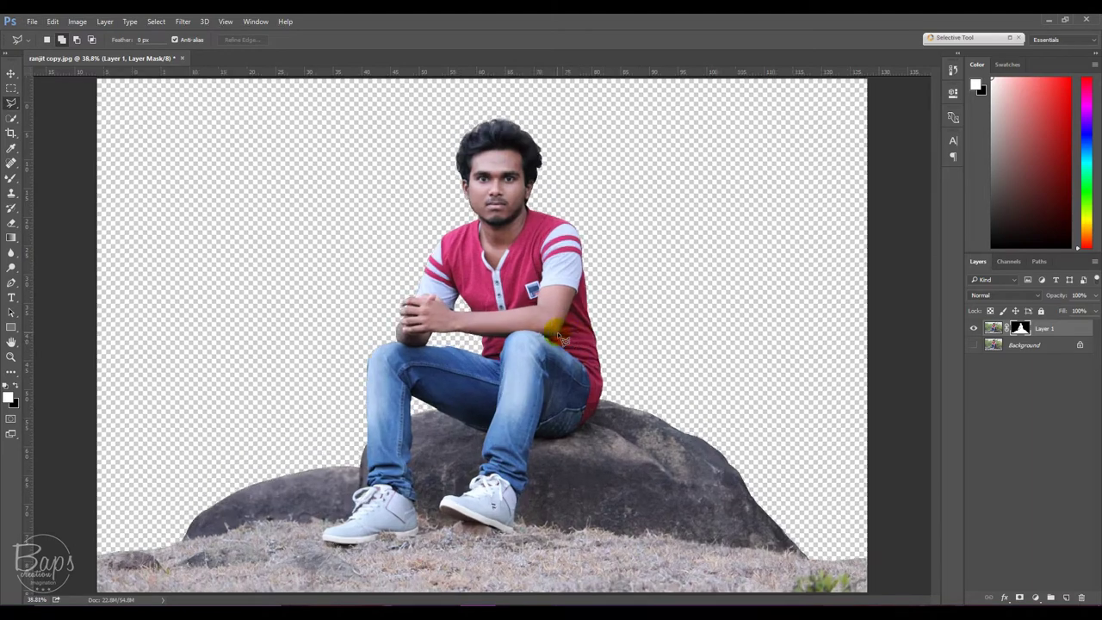
scroll(603, 336, up, 1)
scroll(865, 298, up, 1)
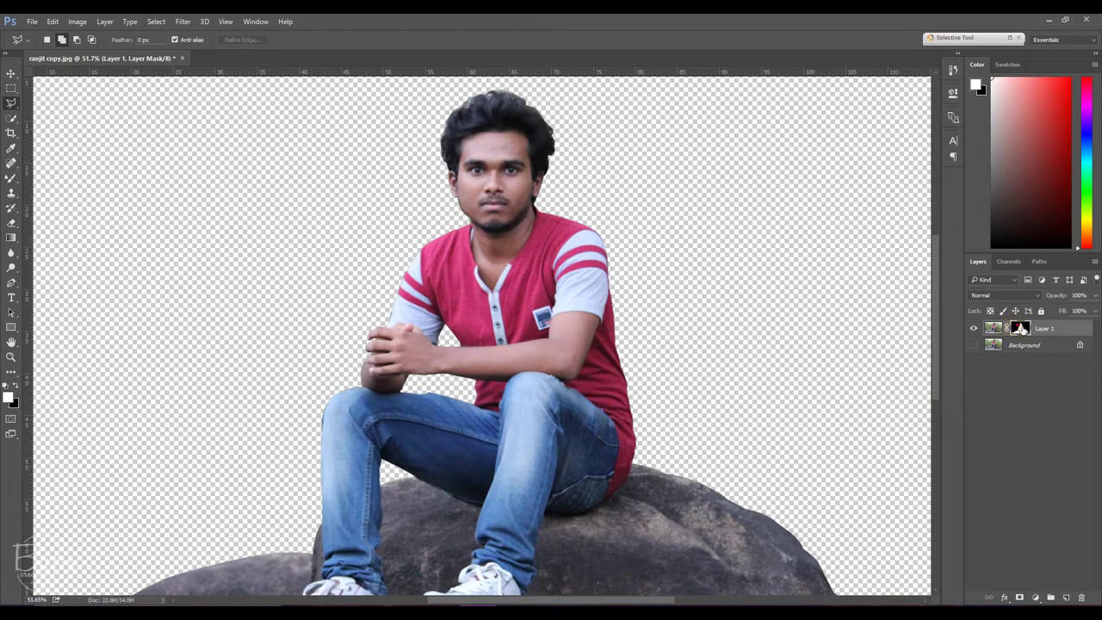
Refine Layer 1's mask with Smooth 7 and Contrast 6%, painting the hair edge with a small Refine Radius brush.
right_click(1021, 330)
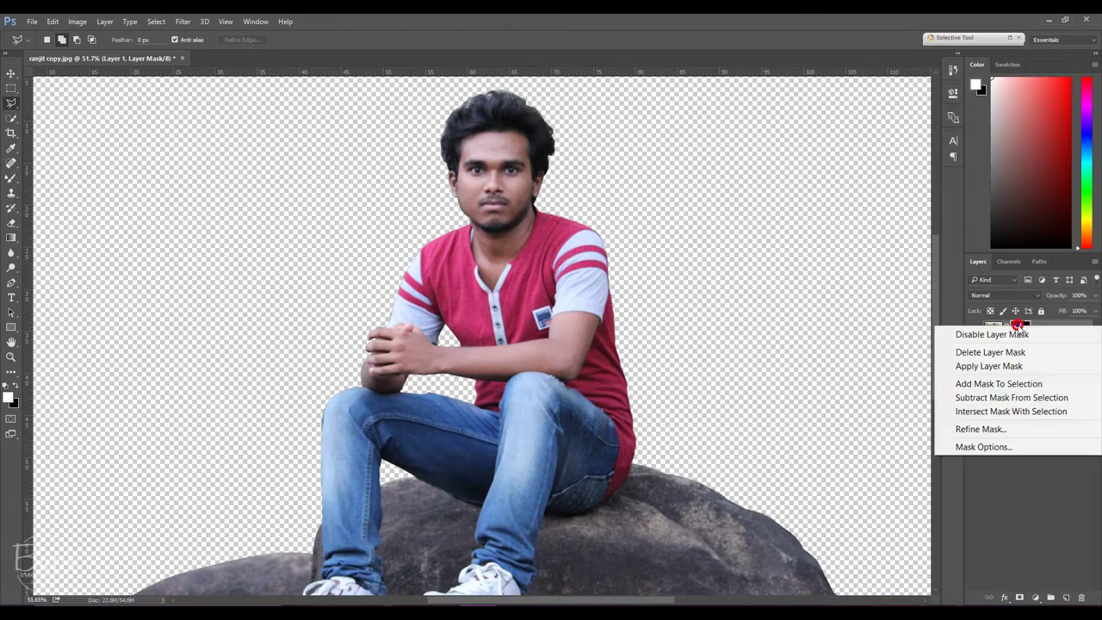
click(1006, 429)
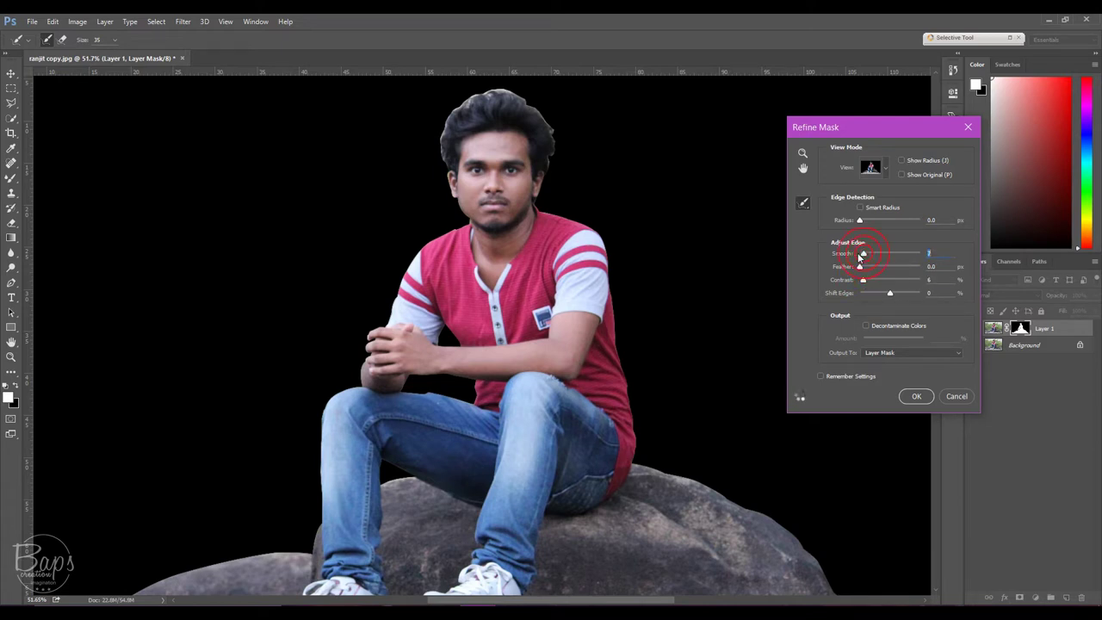
click(802, 154)
click(541, 99)
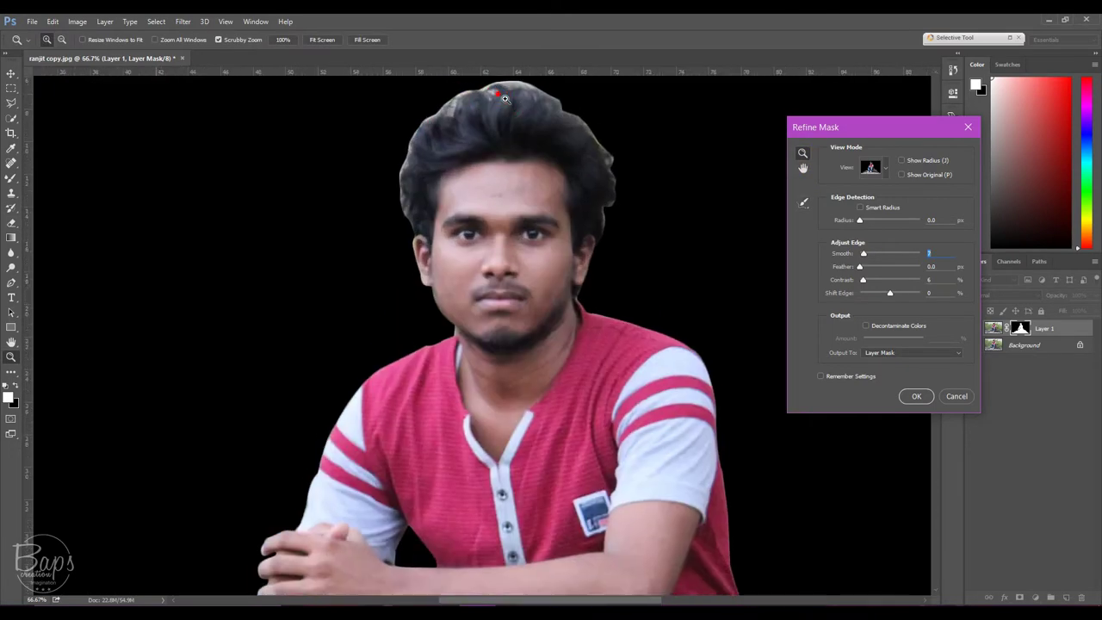
click(529, 99)
click(802, 202)
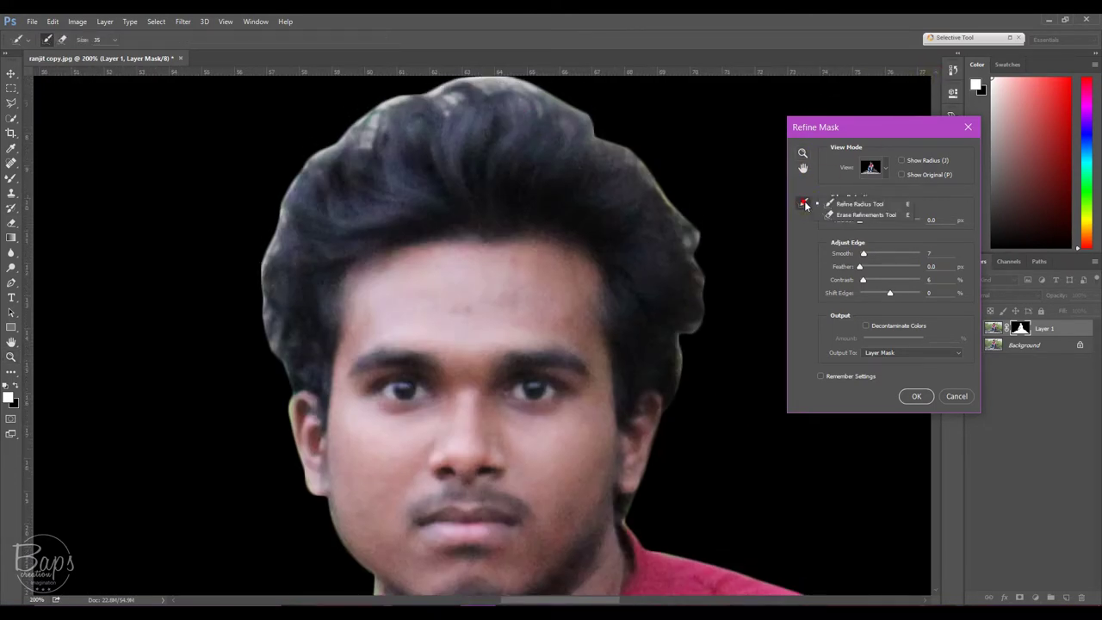
click(115, 40)
drag(112, 54, 108, 53)
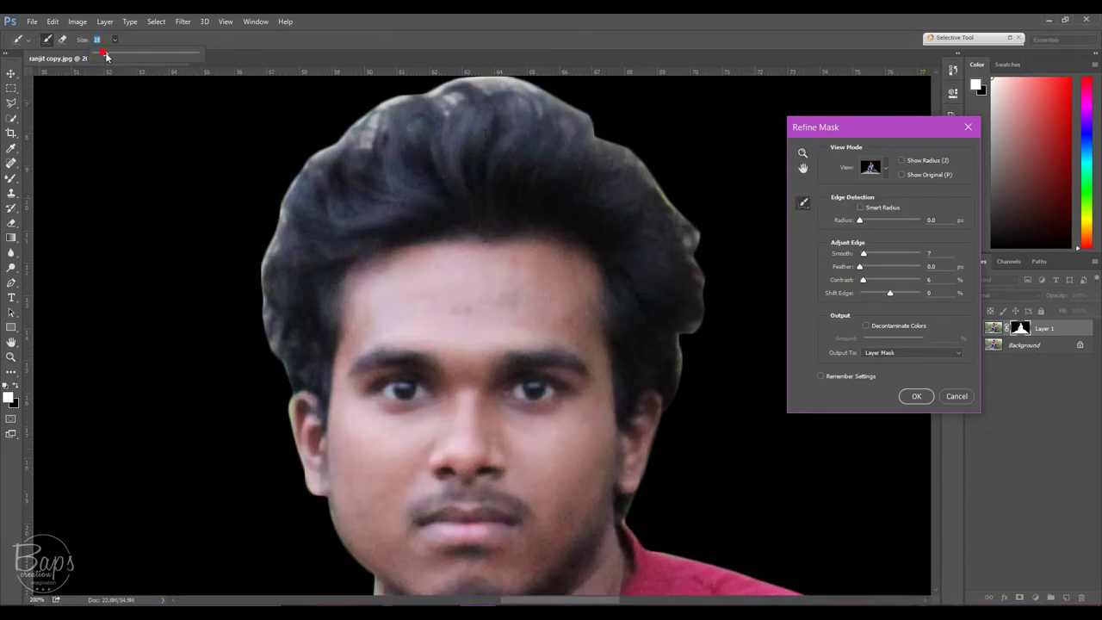
mouse_move(287, 385)
mouse_down()
mouse_move(276, 381)
mouse_move(258, 241)
mouse_move(369, 128)
mouse_move(401, 103)
mouse_move(444, 101)
mouse_move(603, 138)
mouse_move(693, 240)
mouse_move(691, 405)
mouse_move(673, 425)
mouse_move(647, 521)
mouse_up()
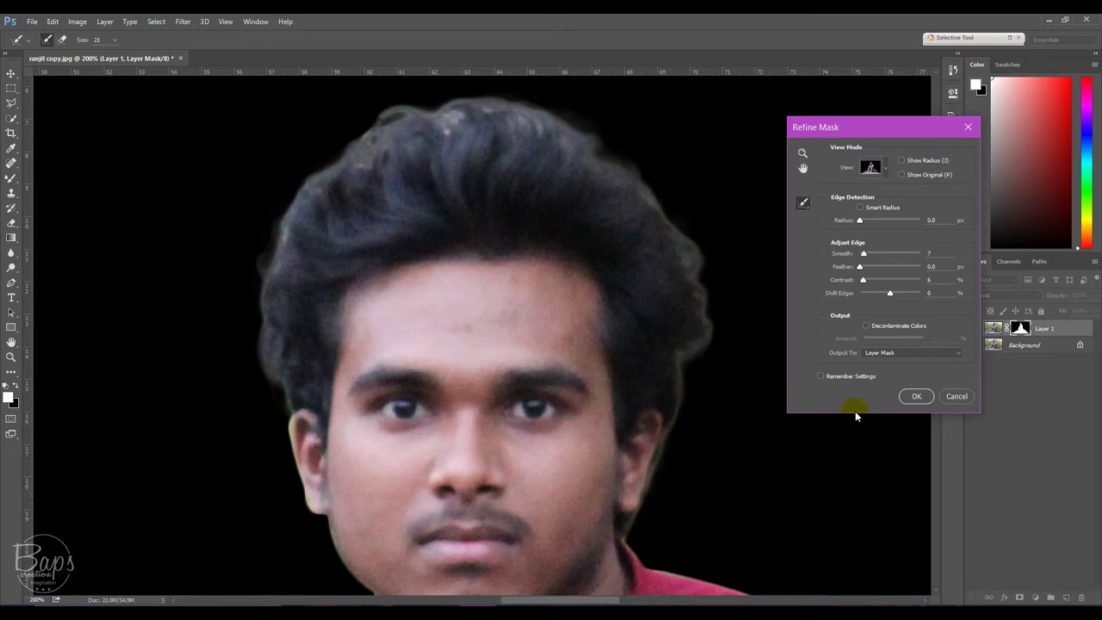
click(916, 396)
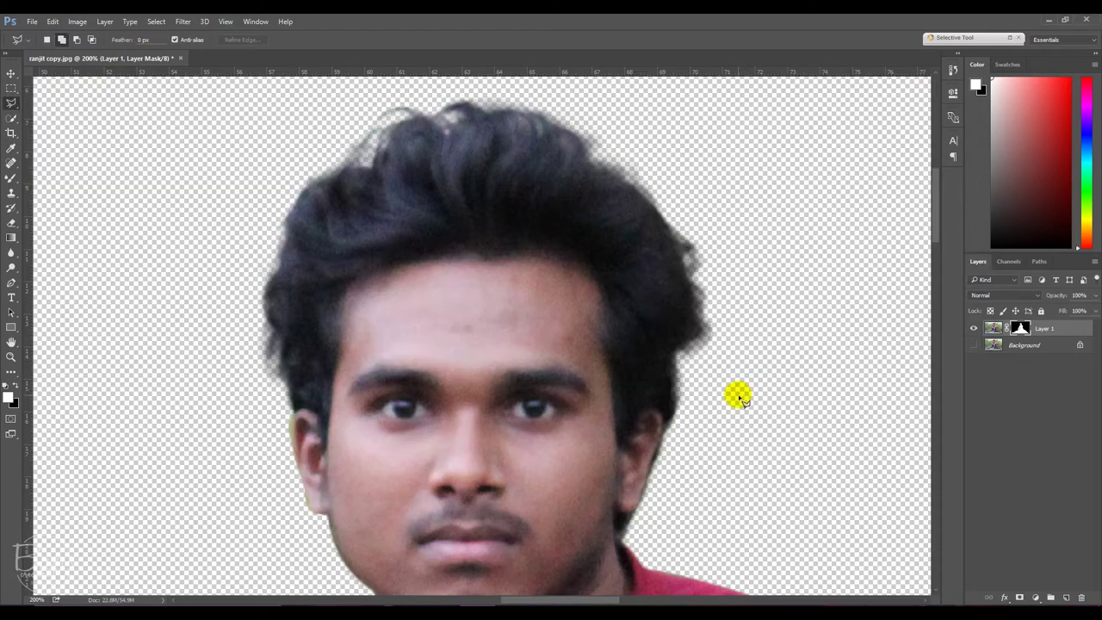
Duplicate the cut-out into Layer 1 copy, then select Background and open the fill/adjustment layer list.
scroll(736, 395, down, 2)
scroll(734, 393, down, 1)
scroll(732, 393, down, 1)
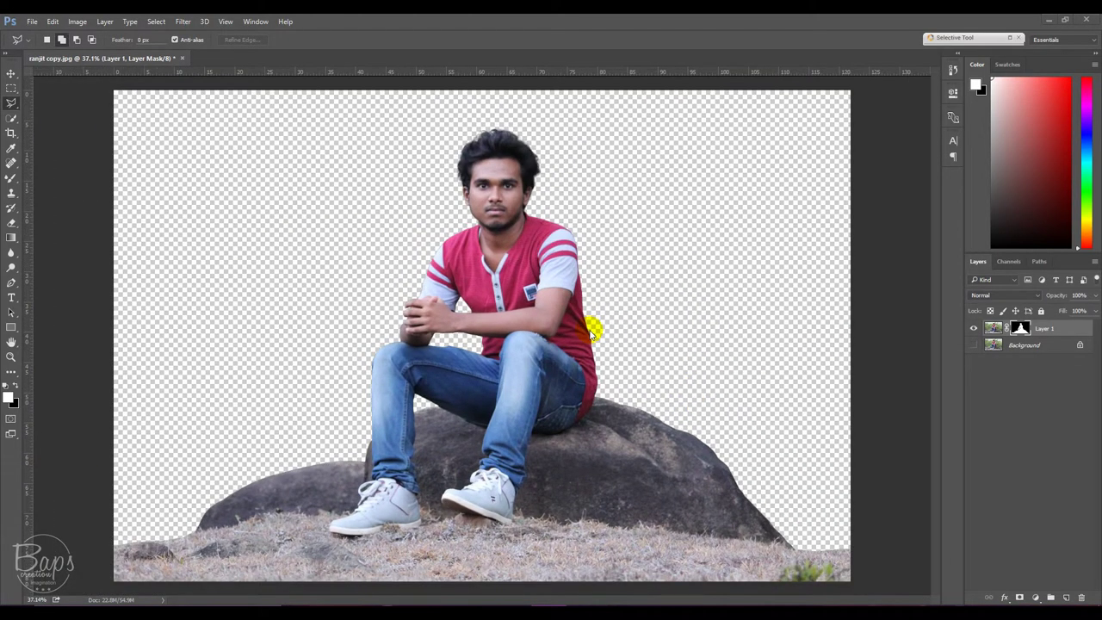
key(ctrl+j)
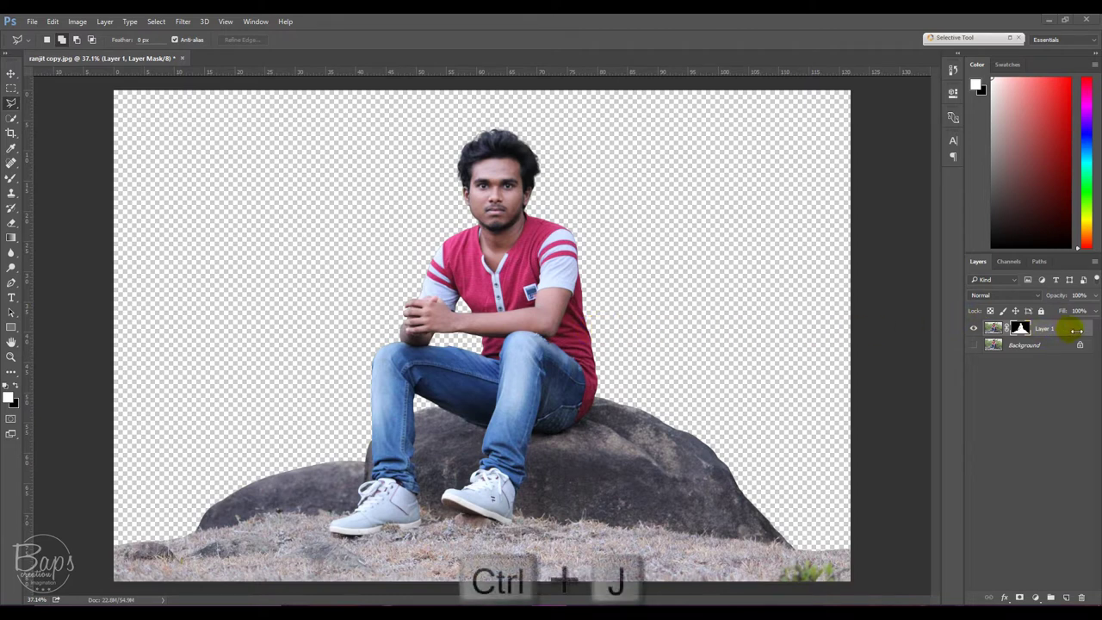
key(ctrl+j)
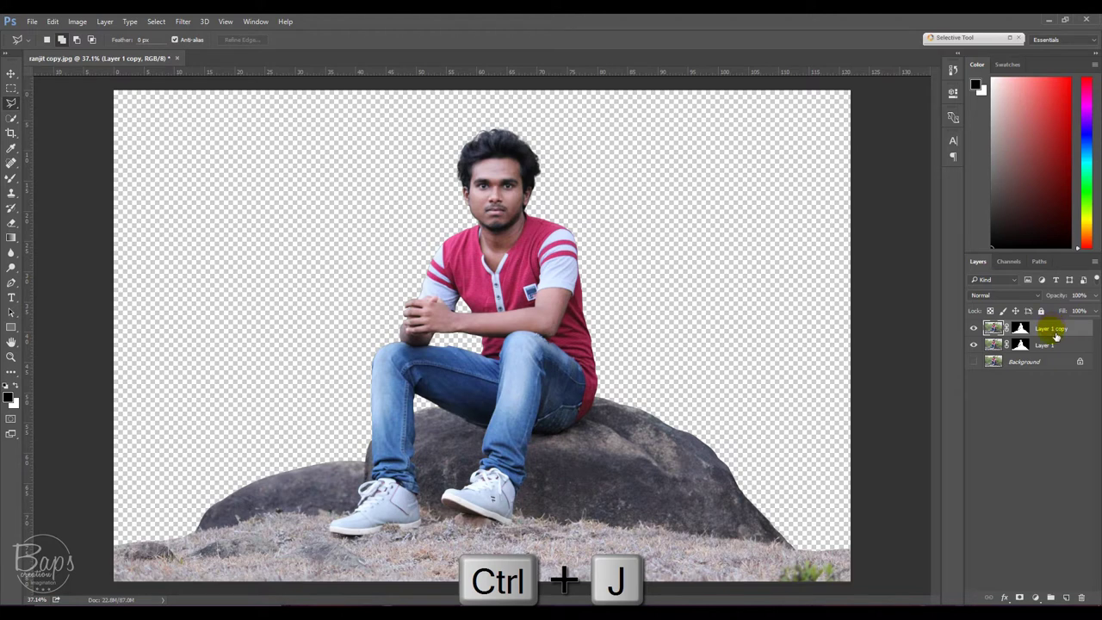
click(1050, 361)
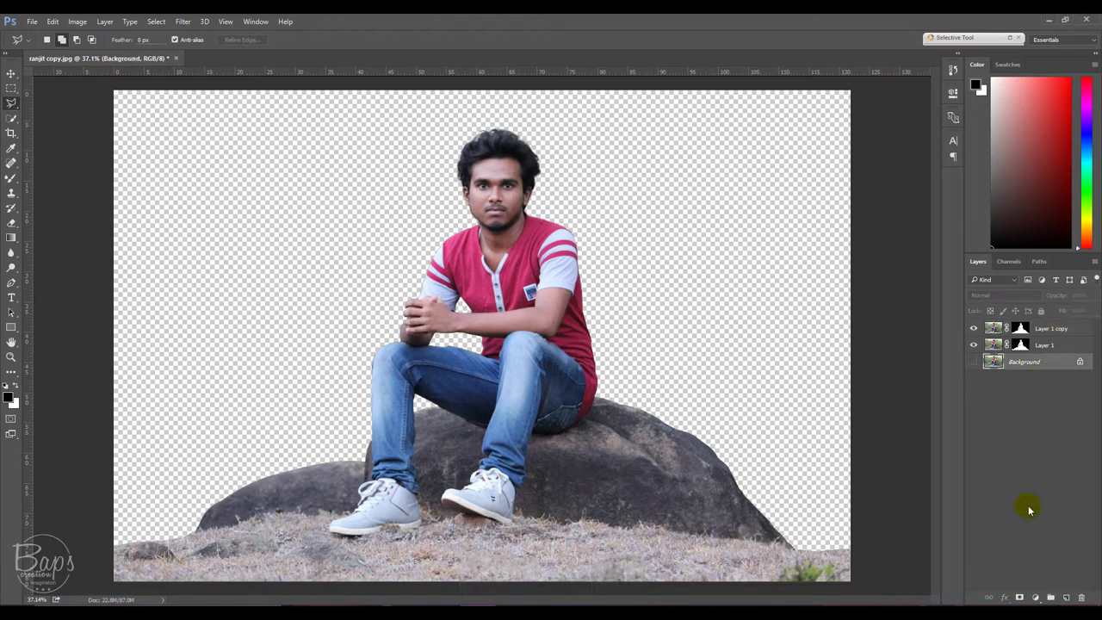
click(1035, 597)
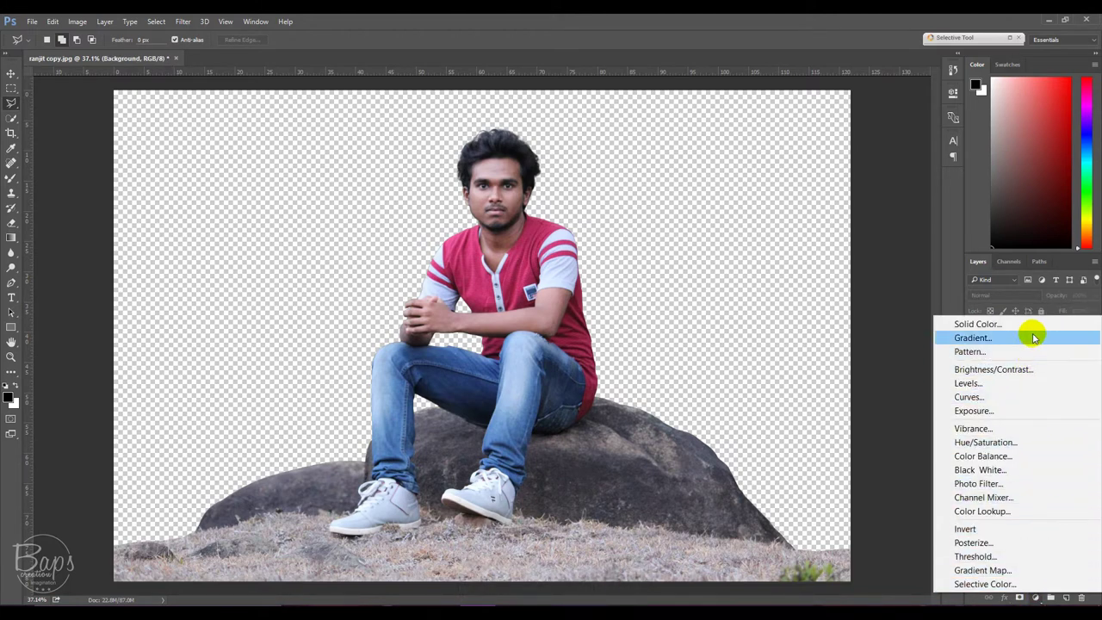
Add a mid-grey #888888 Solid Color fill layer behind the cut-out man.
click(1037, 321)
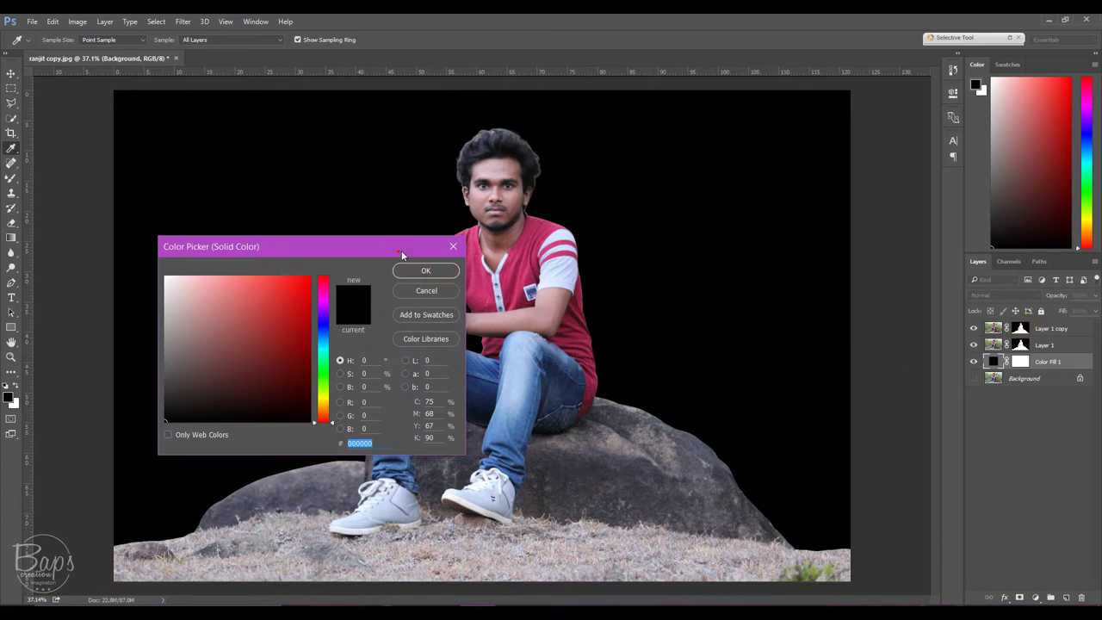
drag(401, 253, 794, 242)
click(561, 340)
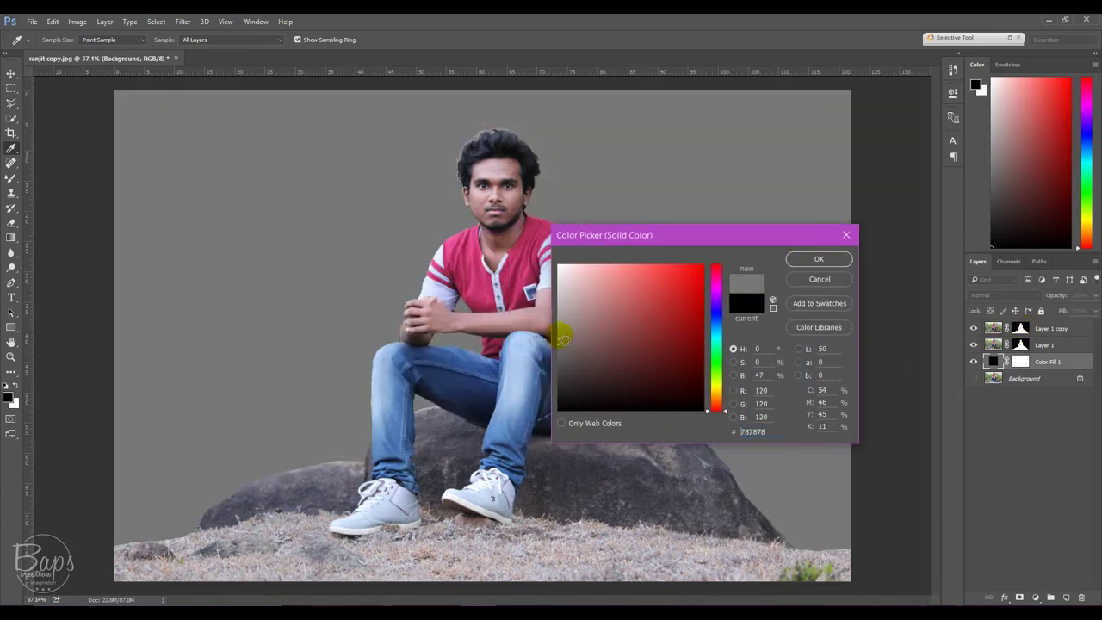
drag(561, 340, 557, 333)
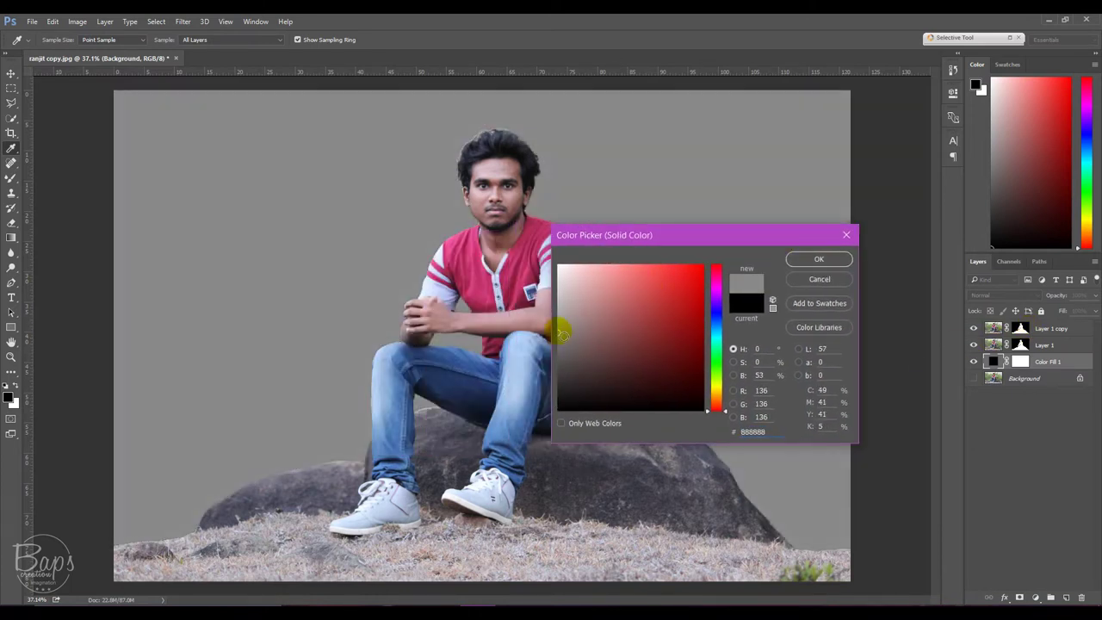
click(818, 259)
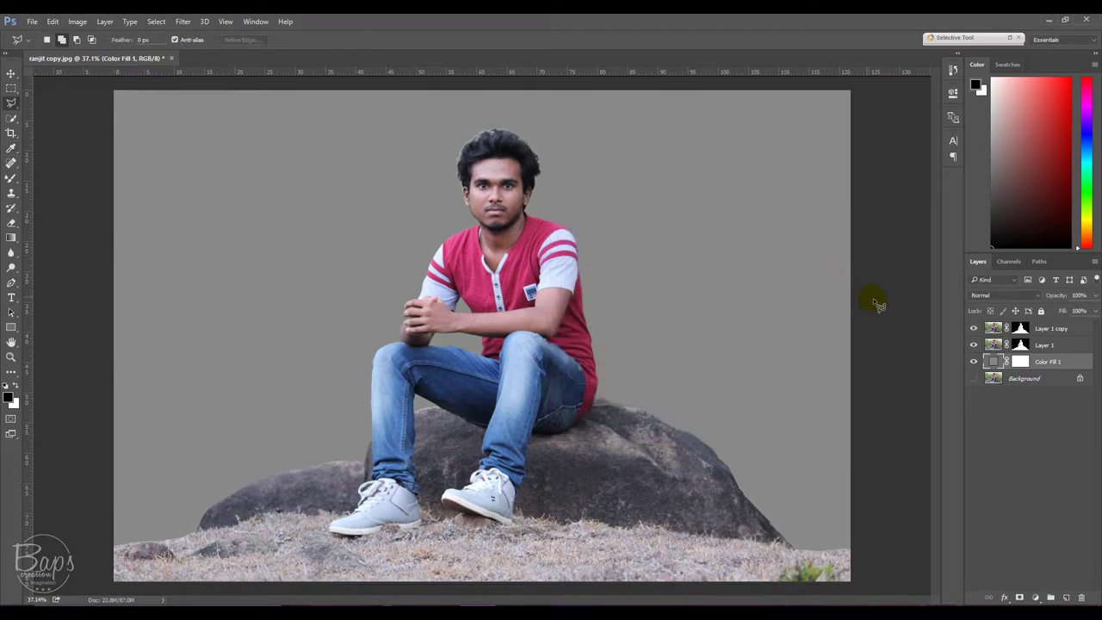
click(1021, 345)
Replace Layer 1's mask with a fresh empty mask and ready the Gradient tool with black foreground.
right_click(1020, 345)
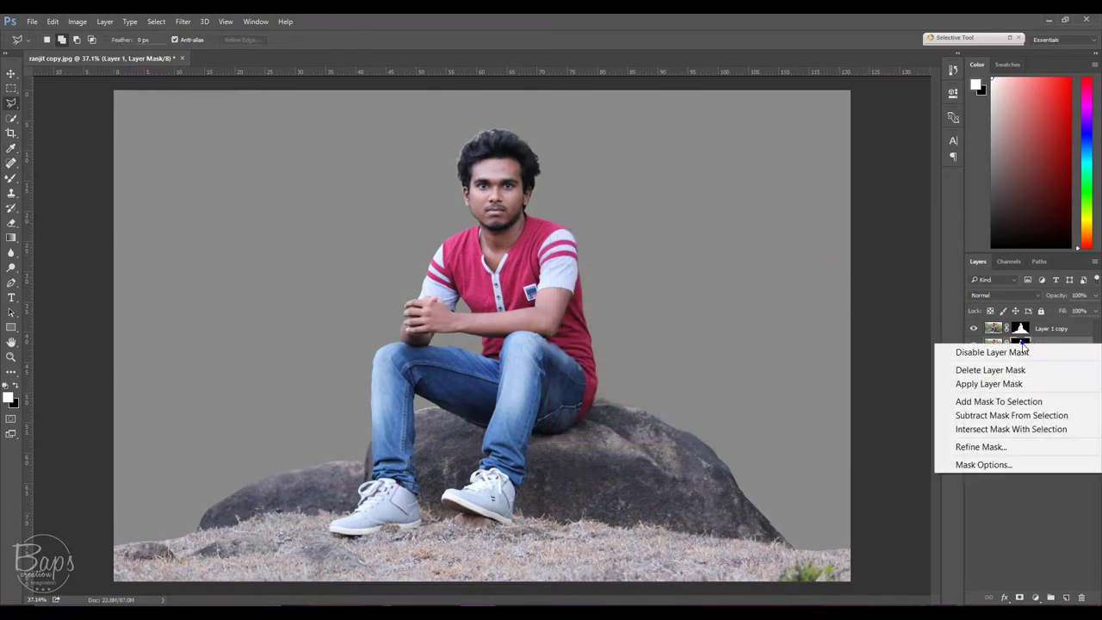
click(990, 369)
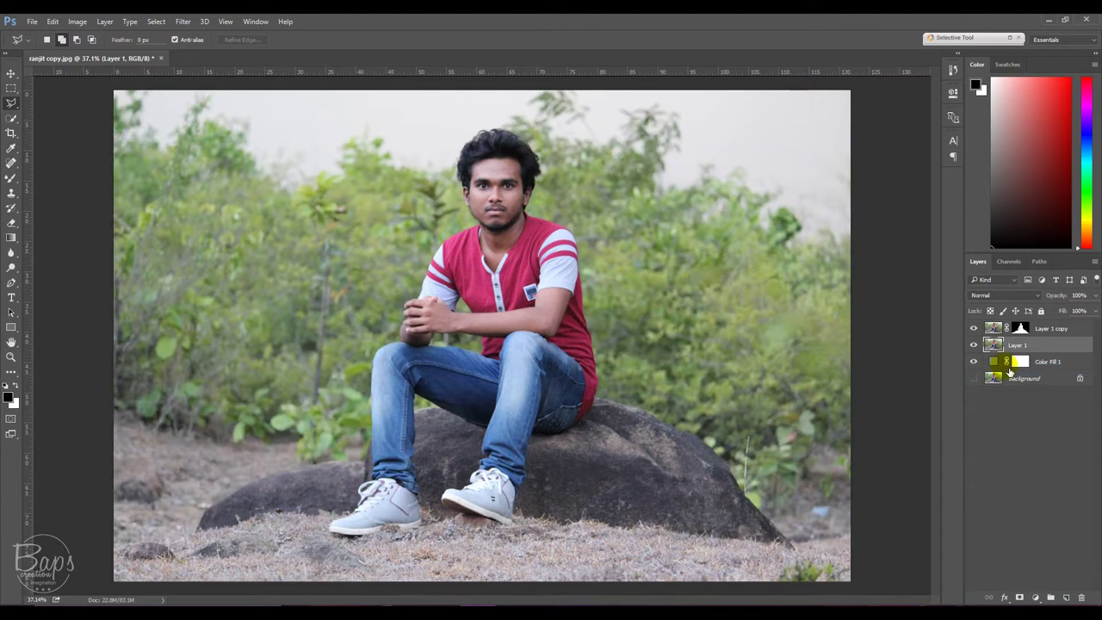
click(1020, 596)
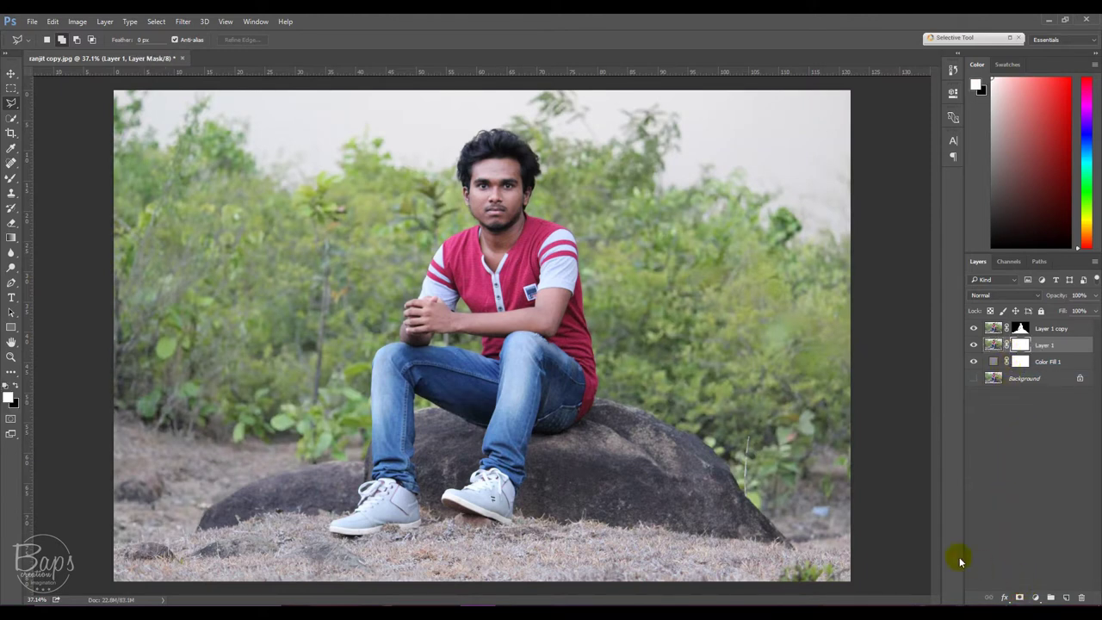
click(10, 238)
click(55, 245)
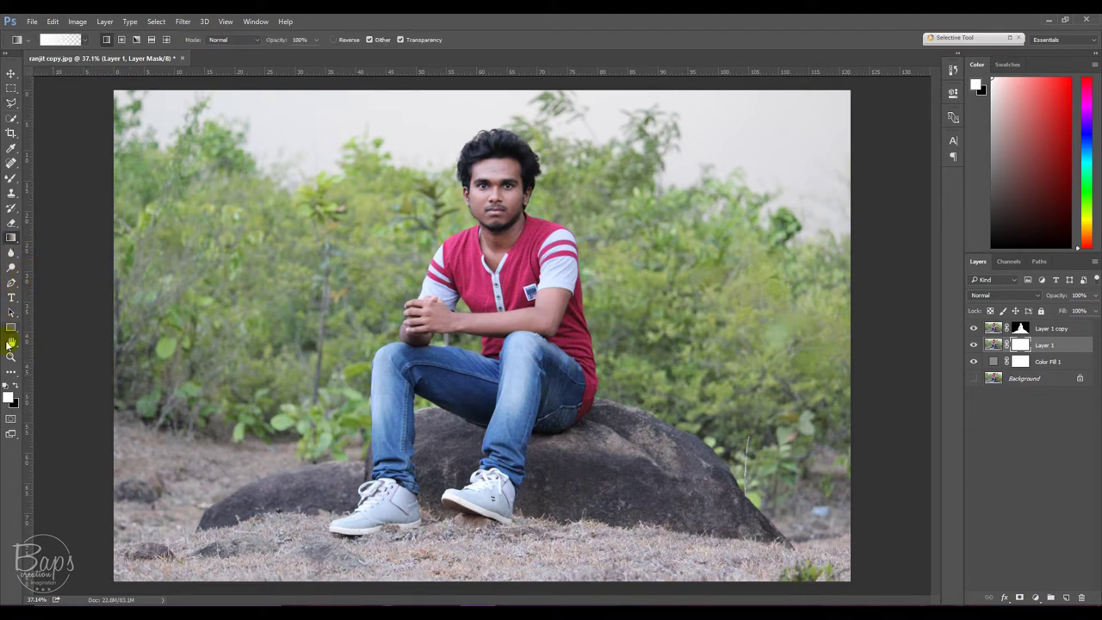
click(16, 386)
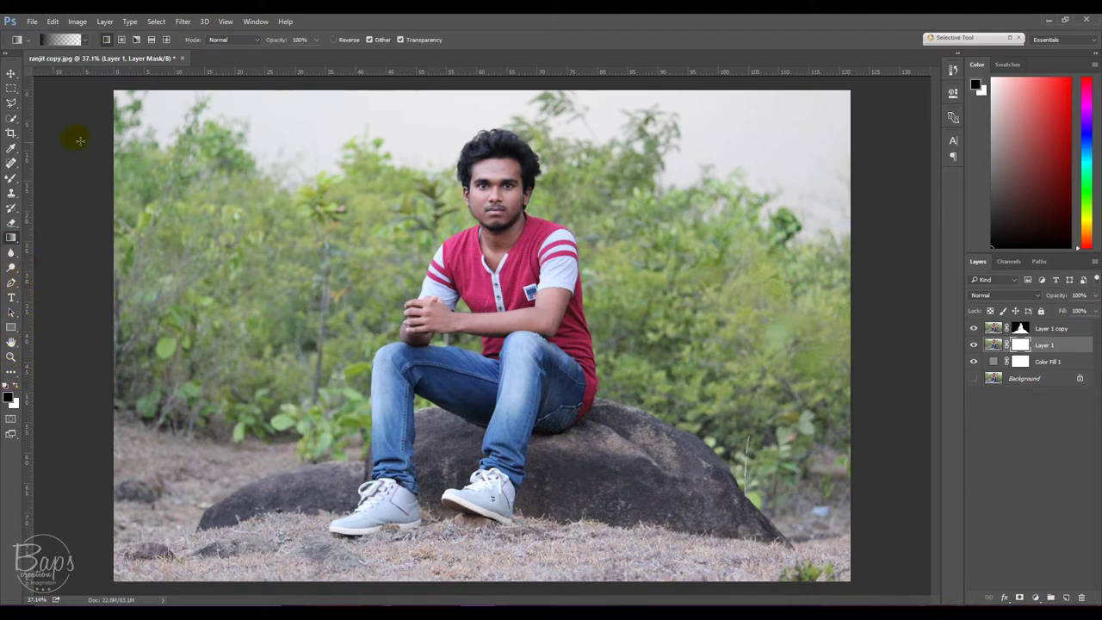
click(483, 178)
Drag black-to-transparent gradients on the mask from chest to bottom edge, then compare Layer 1 on and off.
drag(516, 215, 509, 446)
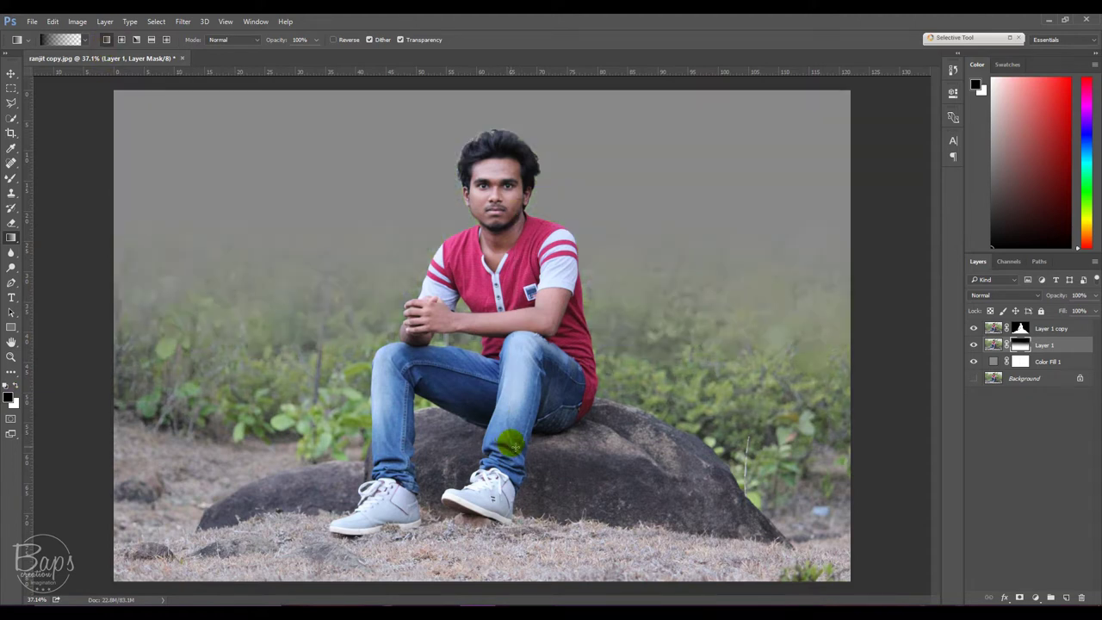
click(497, 299)
drag(498, 300, 492, 492)
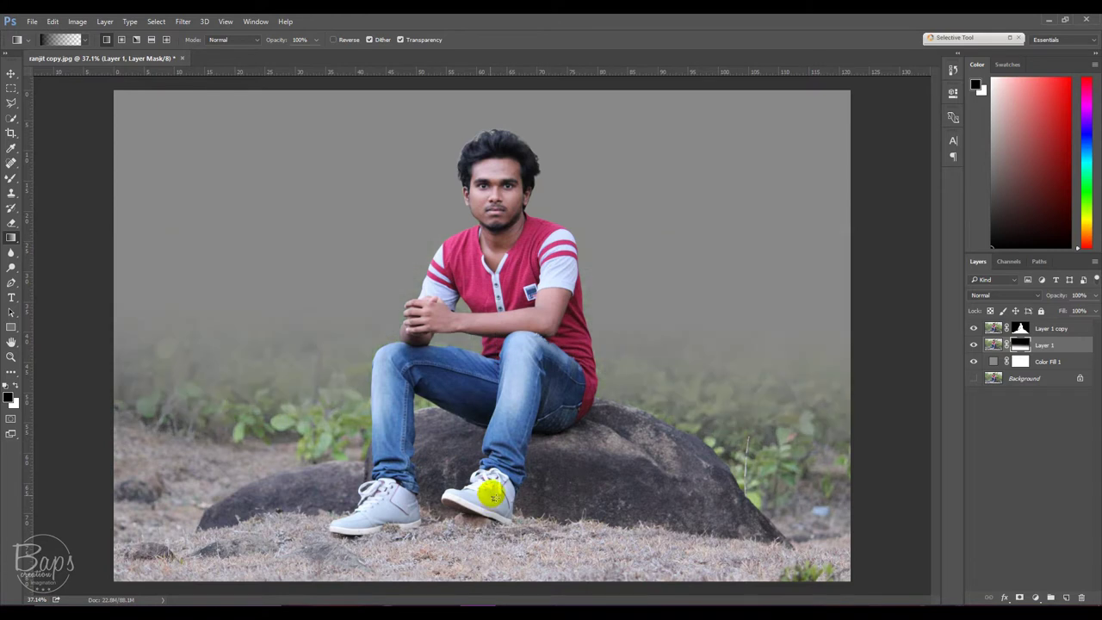
drag(508, 317, 500, 572)
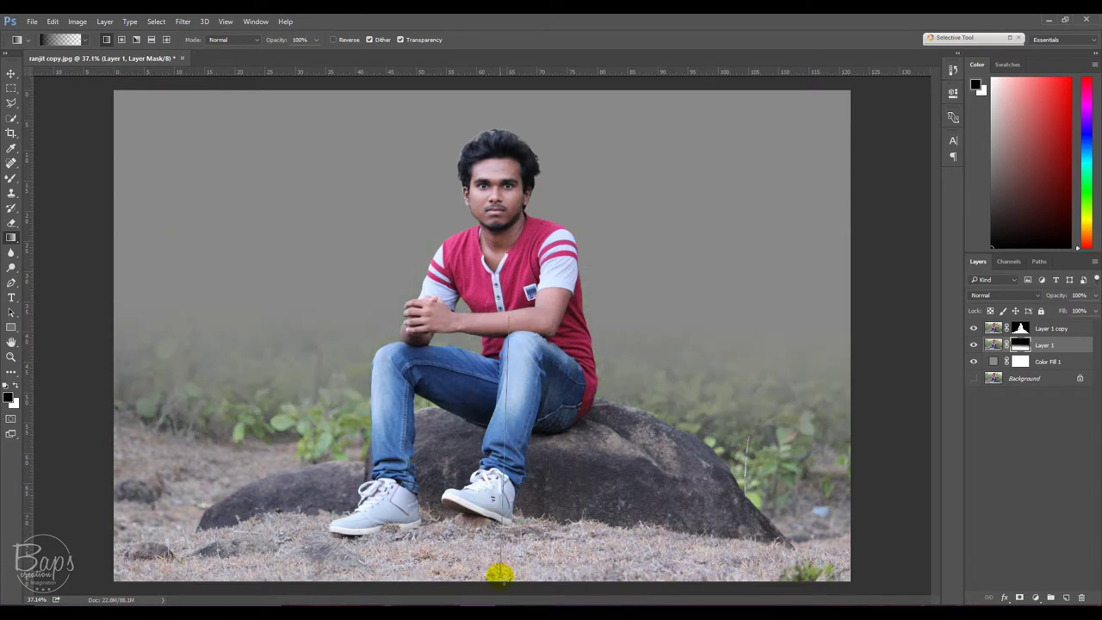
drag(494, 318, 494, 578)
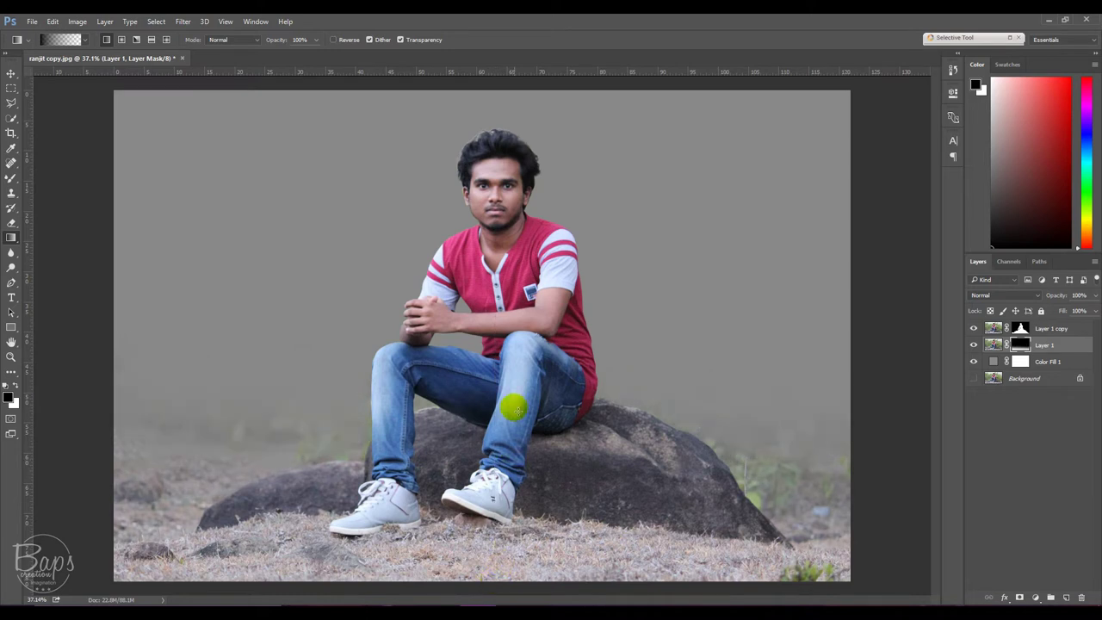
drag(506, 314, 514, 578)
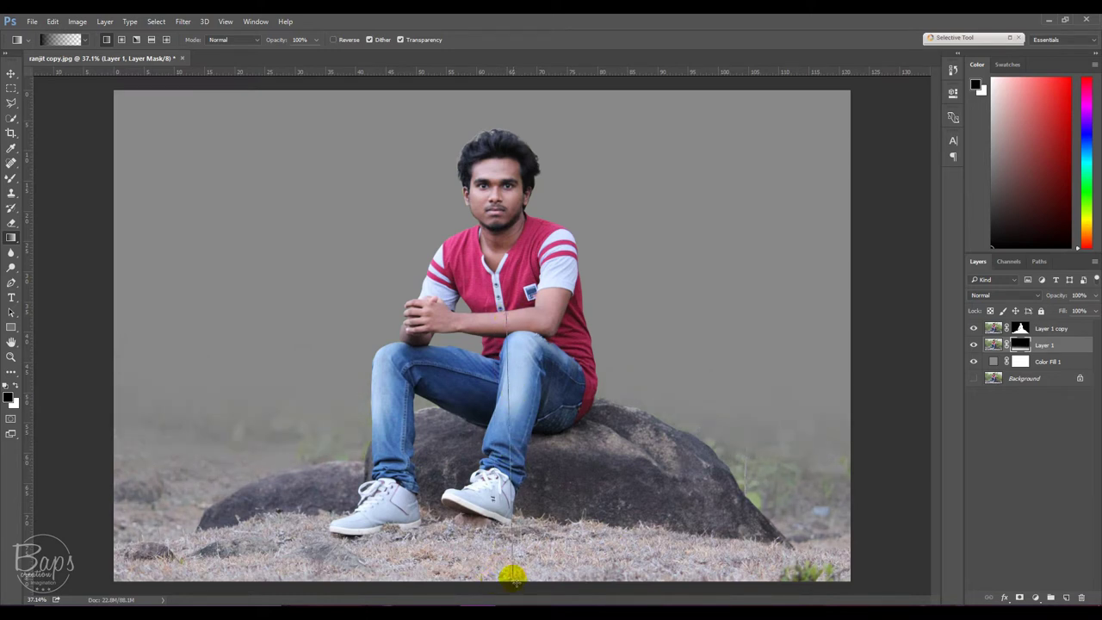
drag(503, 360, 506, 596)
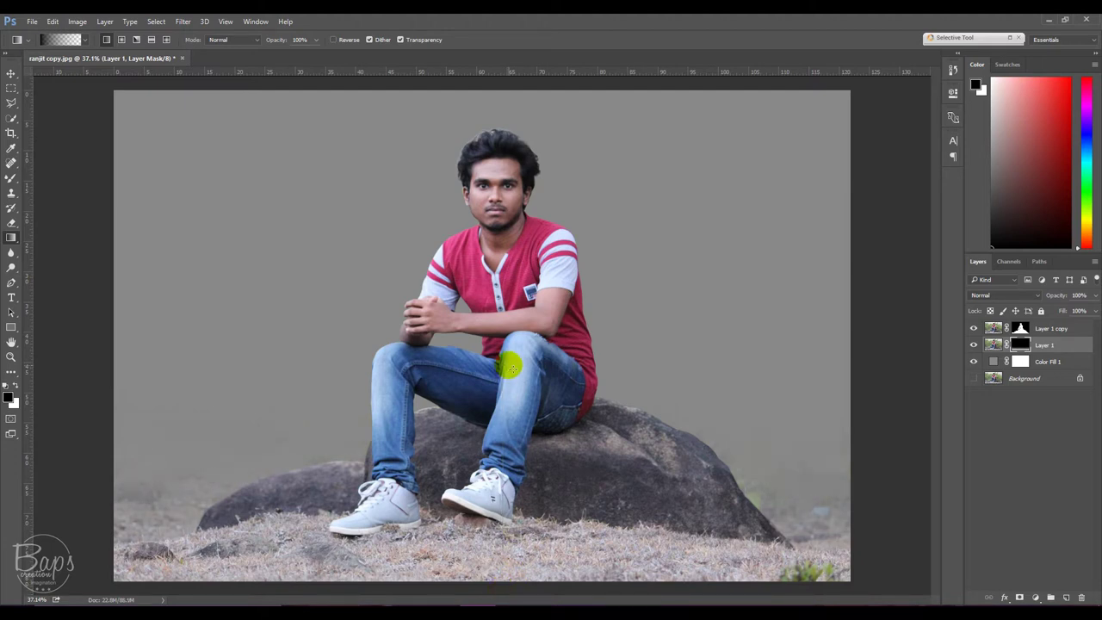
drag(511, 366, 514, 598)
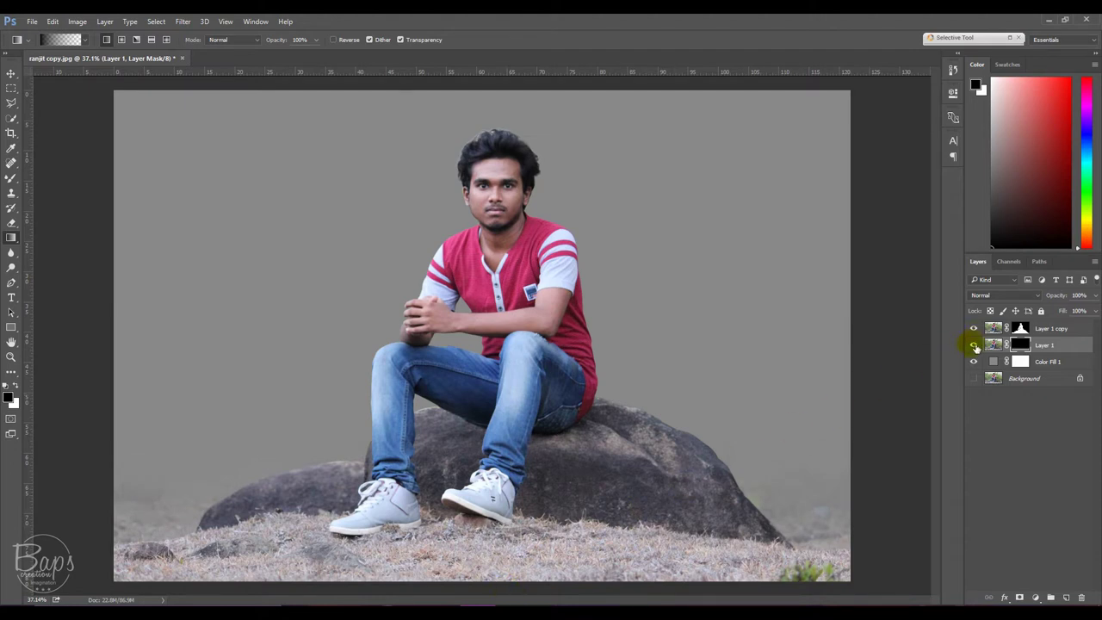
click(973, 345)
click(973, 345)
click(973, 345)
Bring the beach stock photo into ranjit copy.psd as Layer 2 below Layer 1 and hide both cut-out layers.
click(973, 345)
click(32, 21)
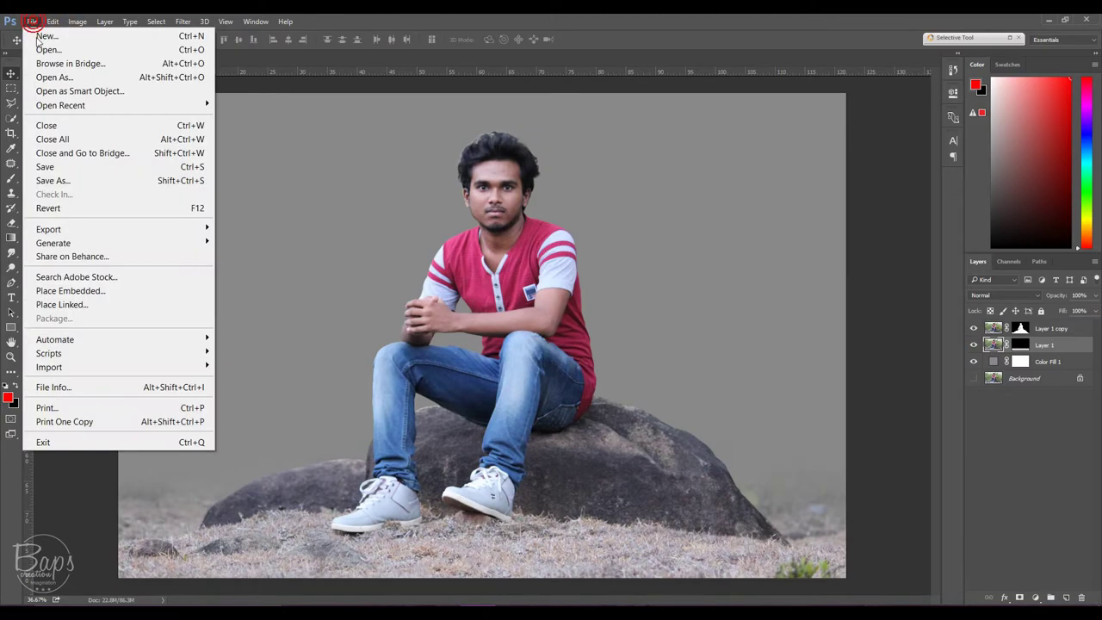
click(48, 50)
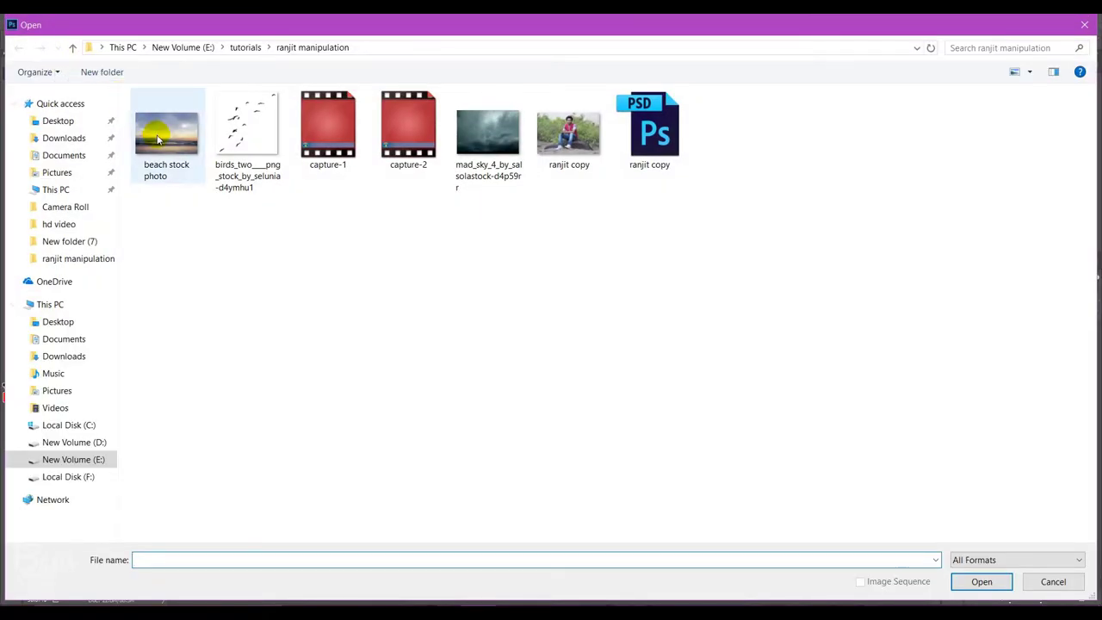
click(166, 141)
double_click(169, 143)
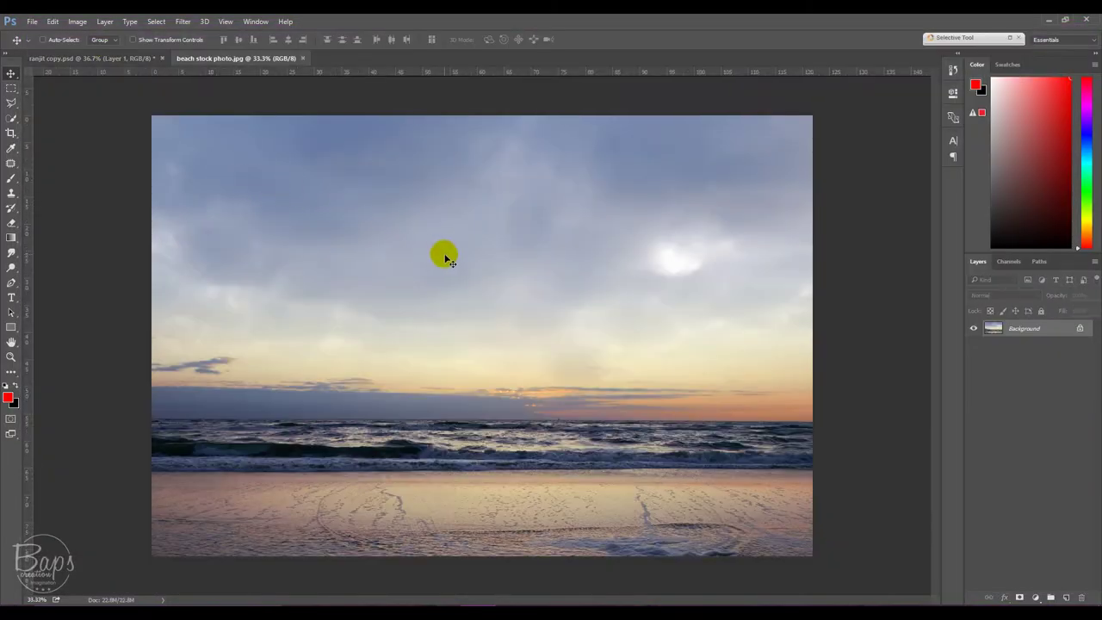
mouse_move(302, 216)
mouse_down()
mouse_move(135, 62)
mouse_move(541, 284)
mouse_move(499, 263)
mouse_up()
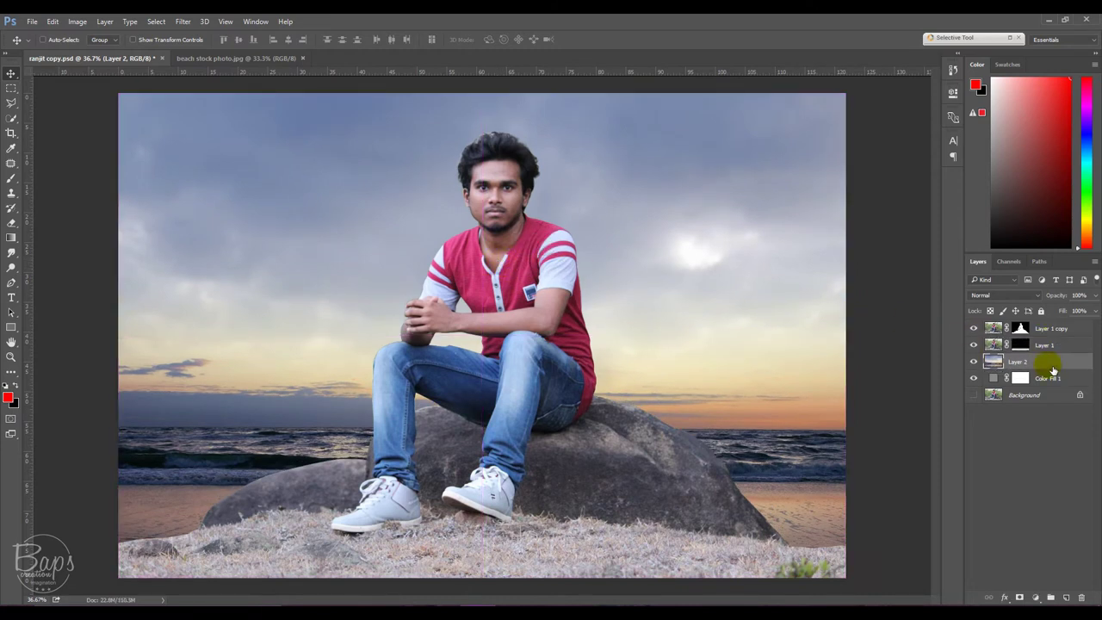
drag(1052, 346, 1040, 366)
drag(973, 347, 975, 334)
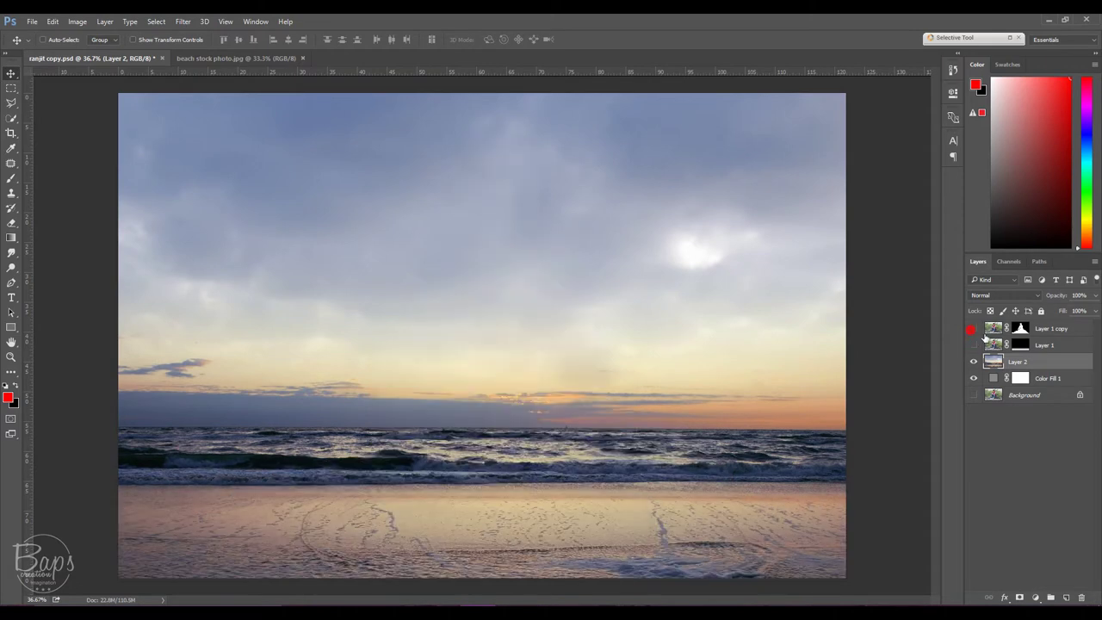
Apply Color Efex Pro 4 Cross Processing, method Y02 at about 35% strength, to the beach layer.
click(183, 22)
mouse_move(211, 325)
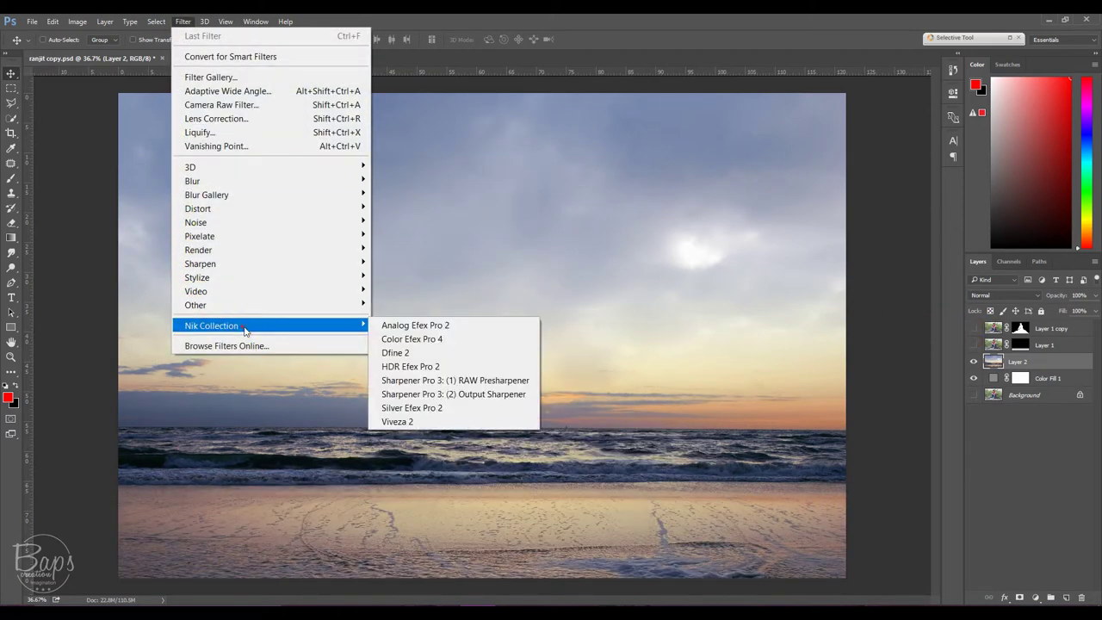
click(413, 339)
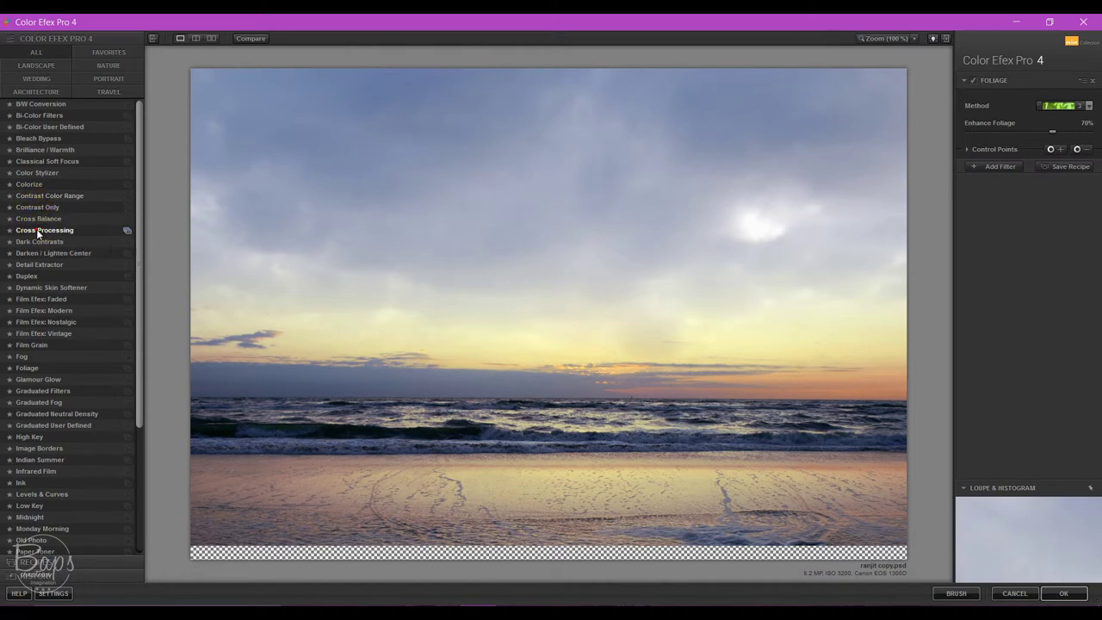
click(31, 230)
click(1089, 105)
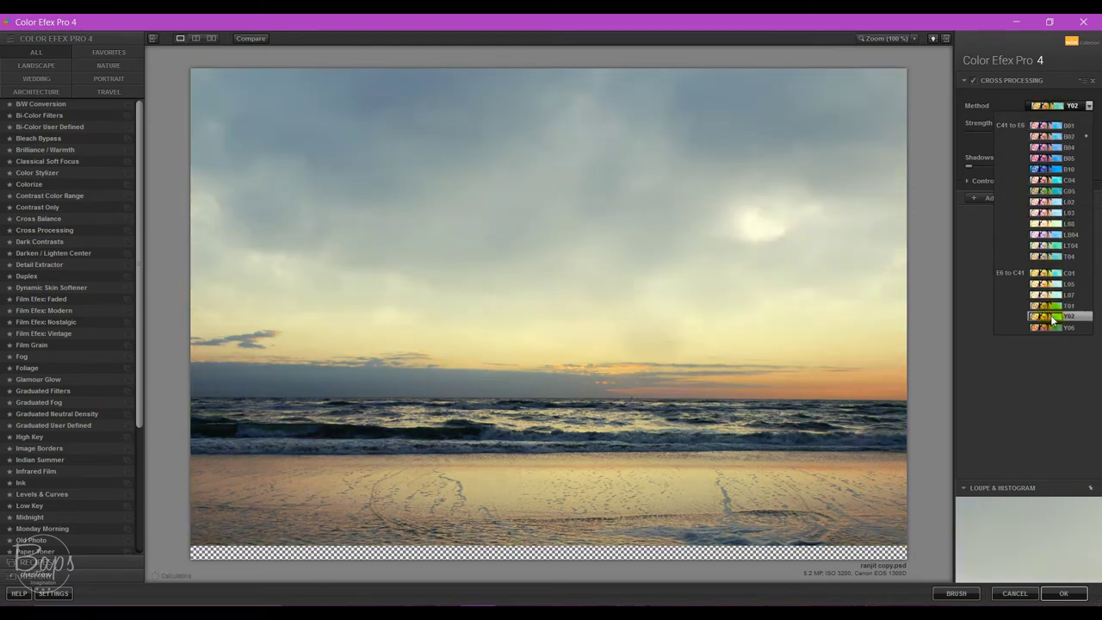
click(1052, 316)
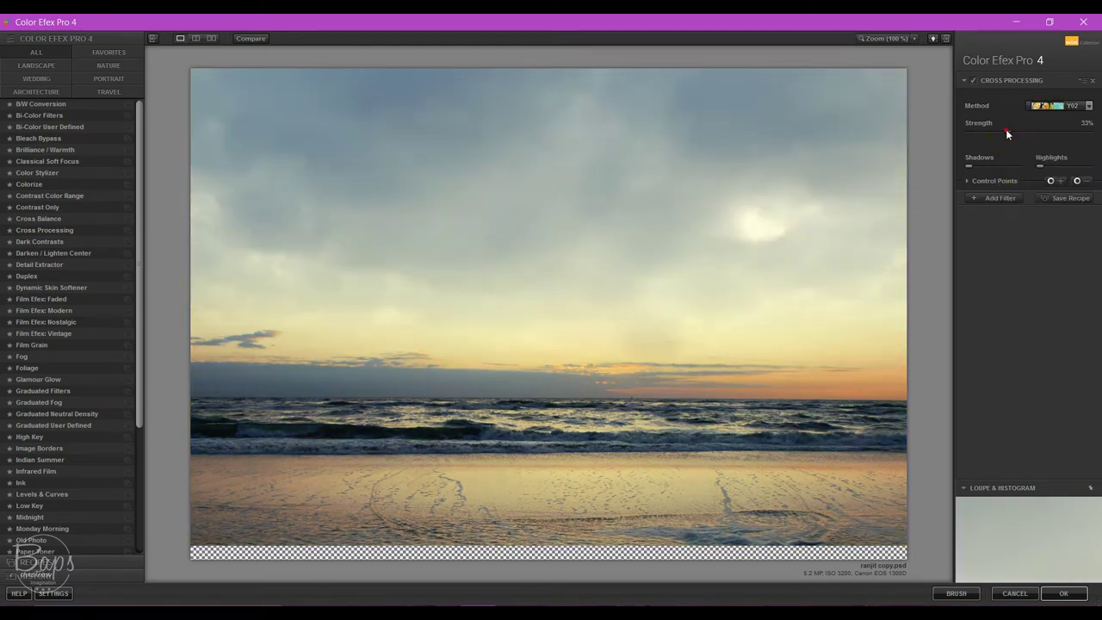
drag(1005, 129, 1009, 129)
click(1062, 593)
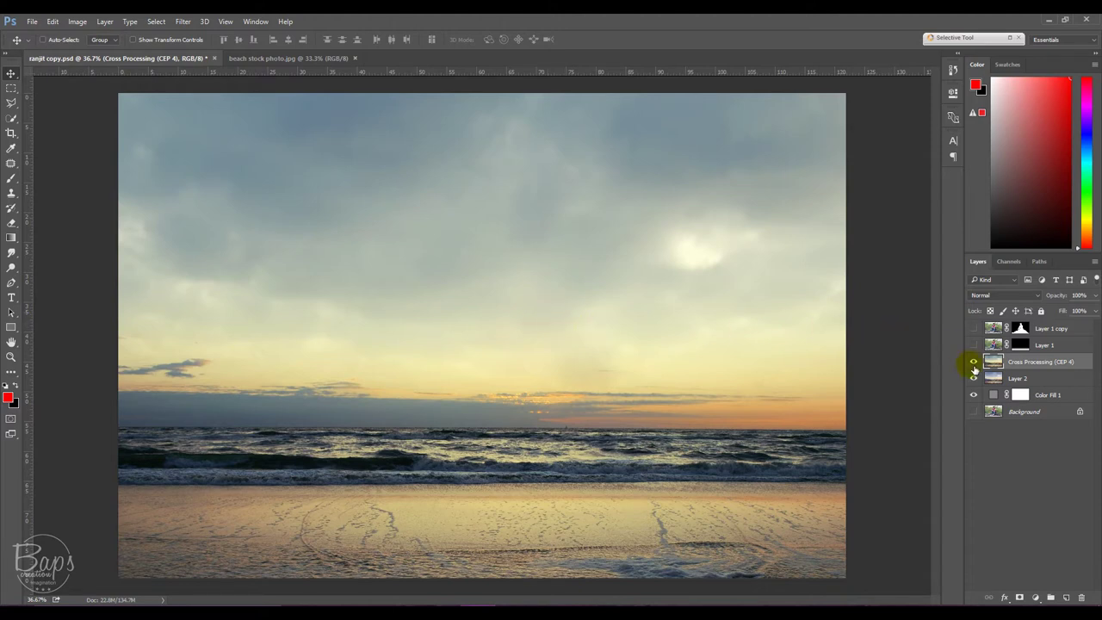
Toggle the cross-processing comparison, then show the ground layer Layer 1 and select it.
click(974, 363)
click(973, 362)
click(973, 345)
click(1060, 347)
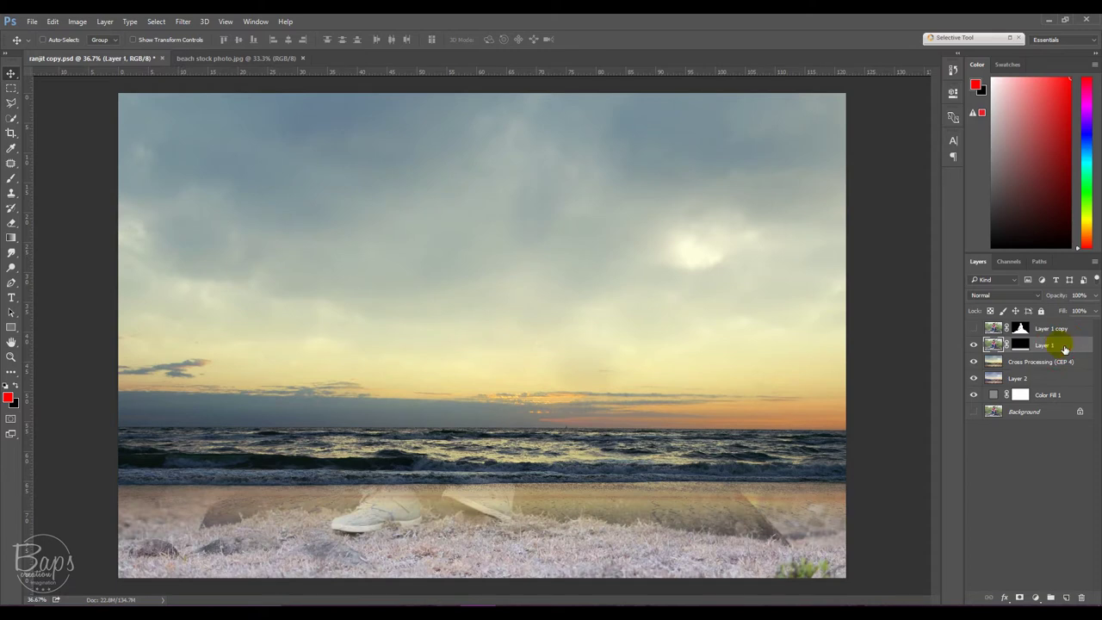
Add a Color Balance layer clipped to Layer 1 with midtones Cyan-Red +7 and Yellow-Blue −33.
click(1035, 597)
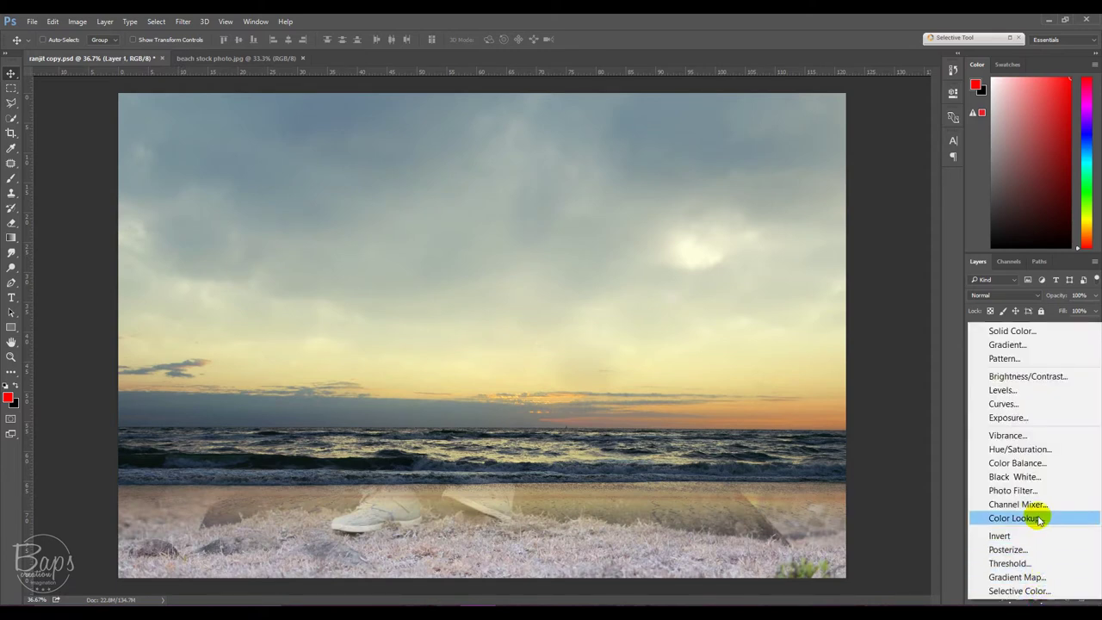
click(1047, 463)
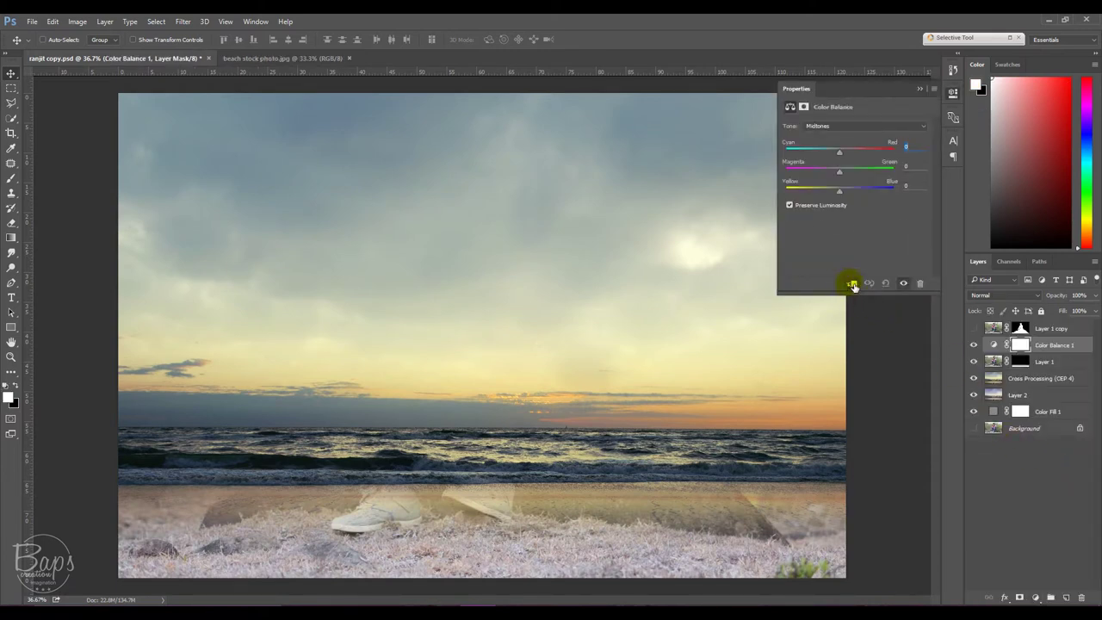
click(851, 284)
drag(842, 157, 843, 154)
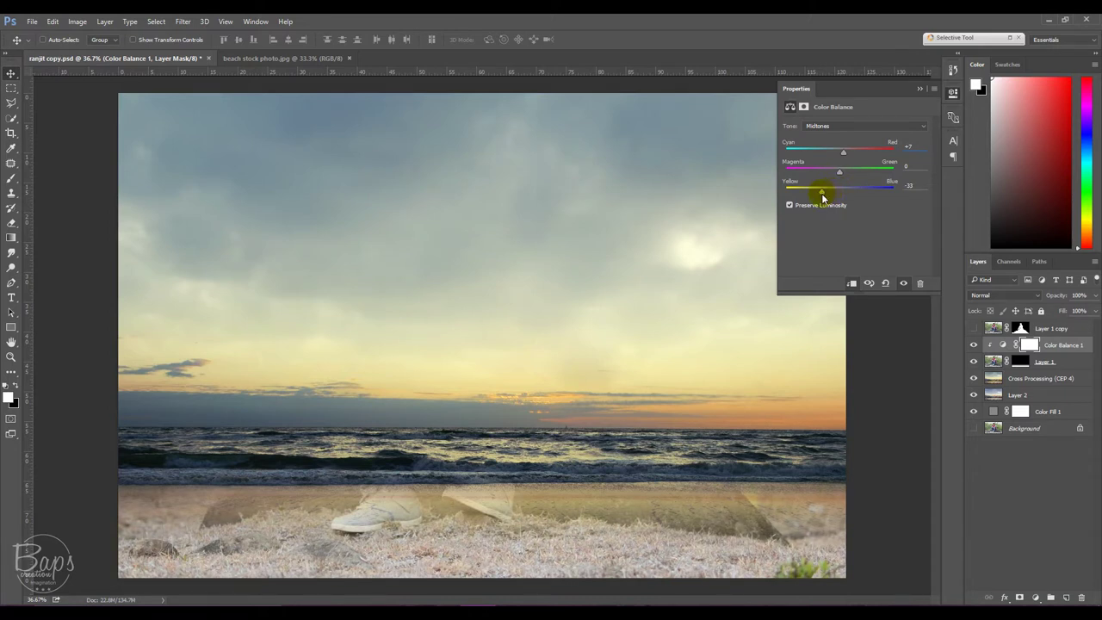
click(904, 283)
click(919, 89)
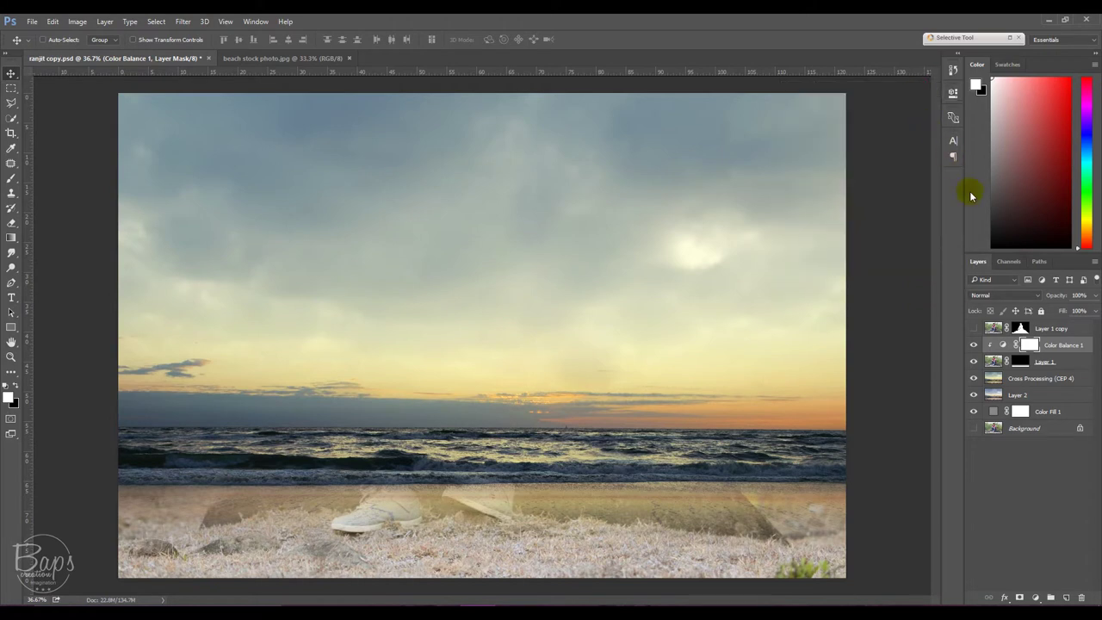
Show Layer 1 copy, apply its layer mask permanently, and open the Camera Raw Filter on it.
click(992, 328)
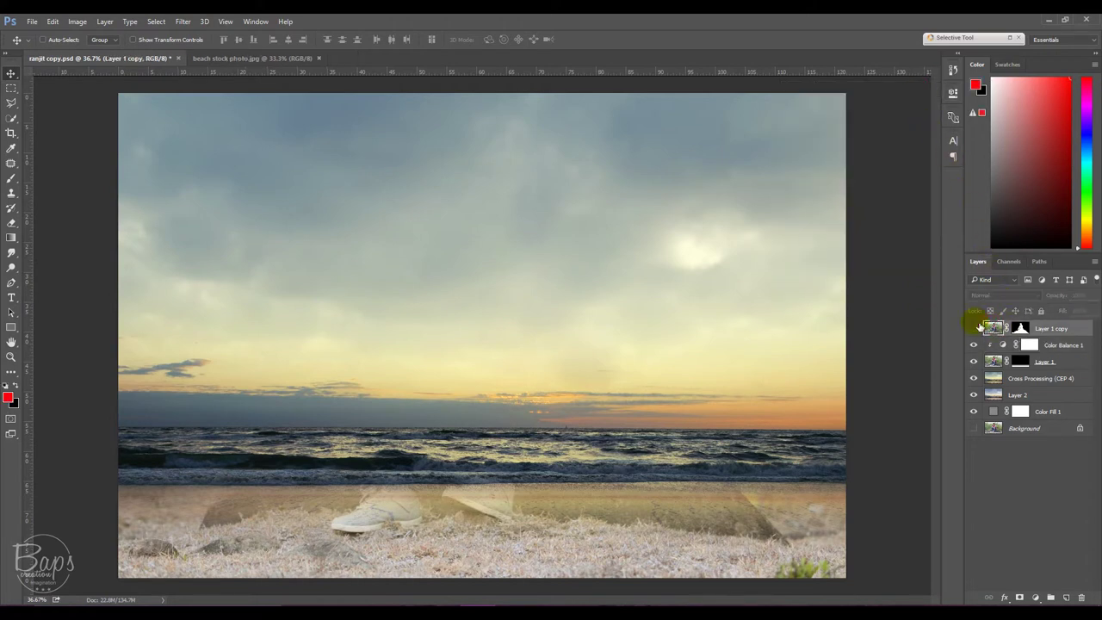
click(973, 327)
click(1019, 328)
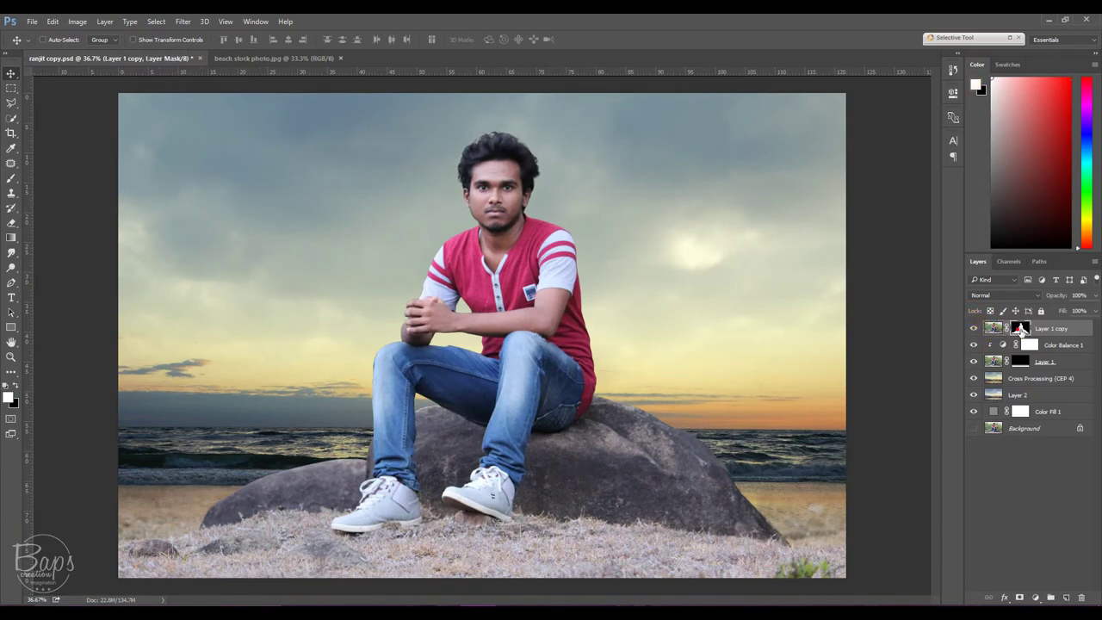
right_click(1019, 328)
click(990, 371)
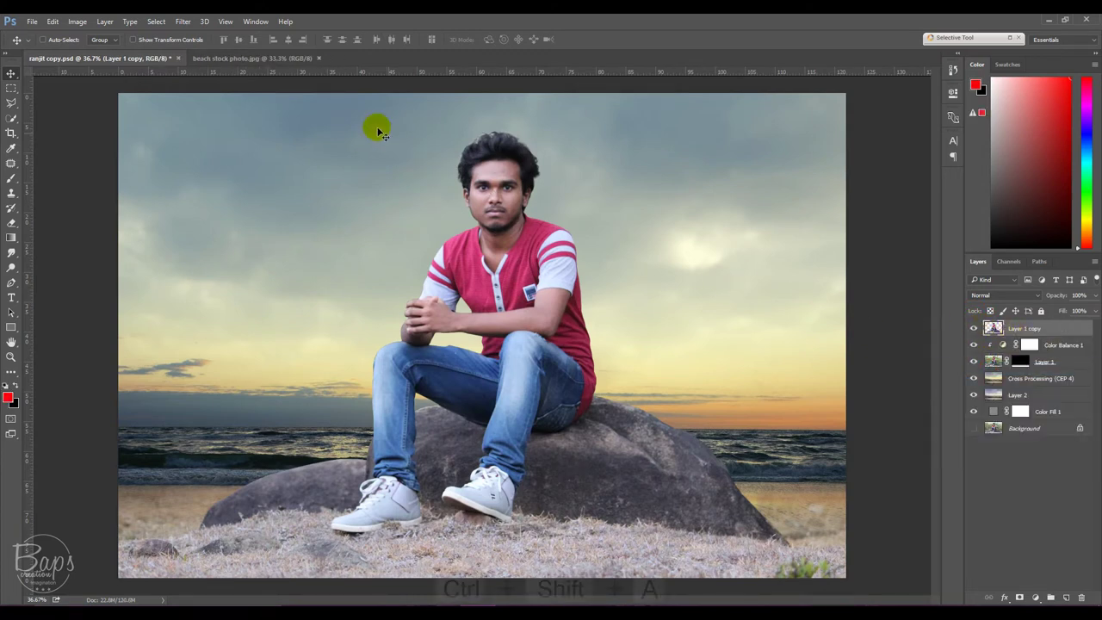
key(ctrl+shift+a)
click(181, 21)
In Camera Raw, raise Exposure to +0.15 and adjust the highlights and shadows.
click(189, 90)
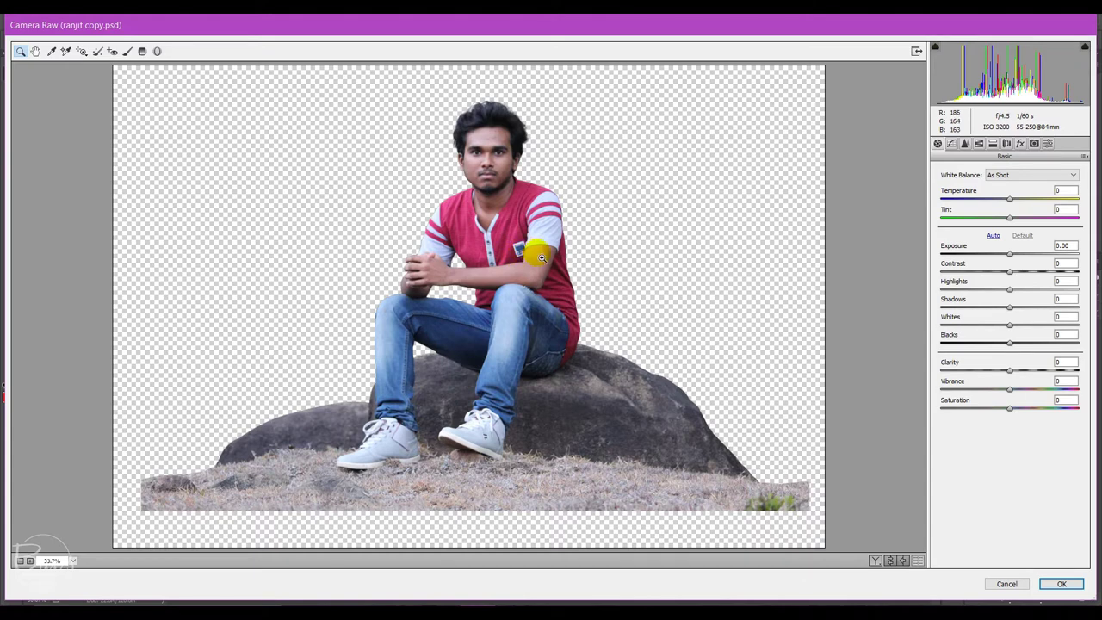
mouse_move(1008, 254)
mouse_down()
mouse_move(988, 290)
mouse_move(1028, 308)
mouse_move(1012, 344)
mouse_move(1018, 392)
mouse_up()
click(1008, 290)
click(1010, 342)
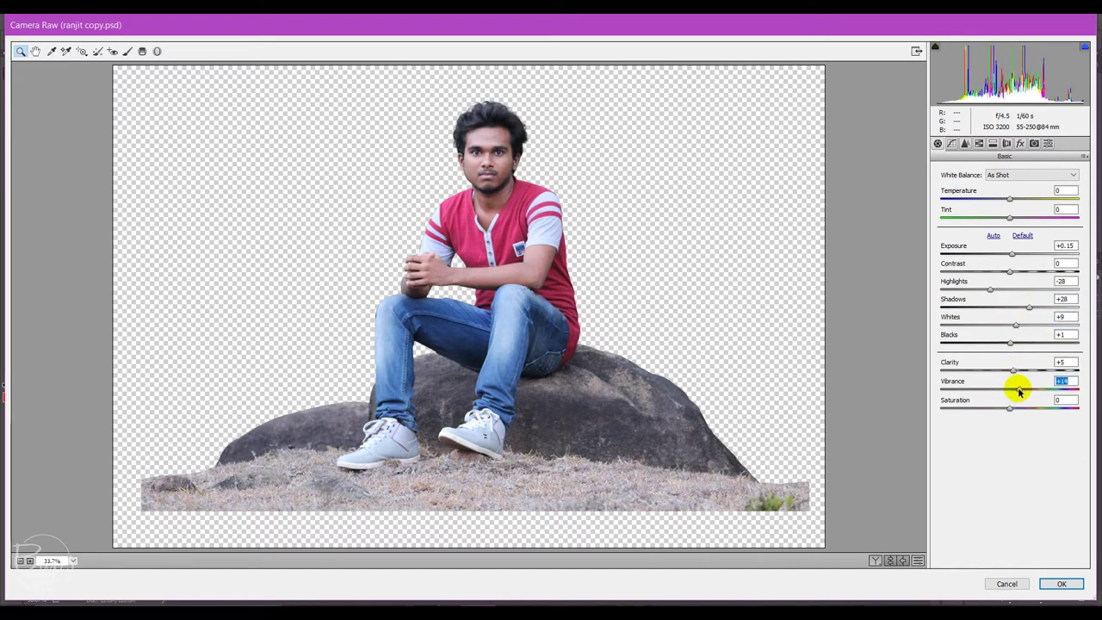
Add a graduated filter up to the shoe: Temperature +3, Exposure −0.75, Highlights −79, Shadows −100.
click(143, 51)
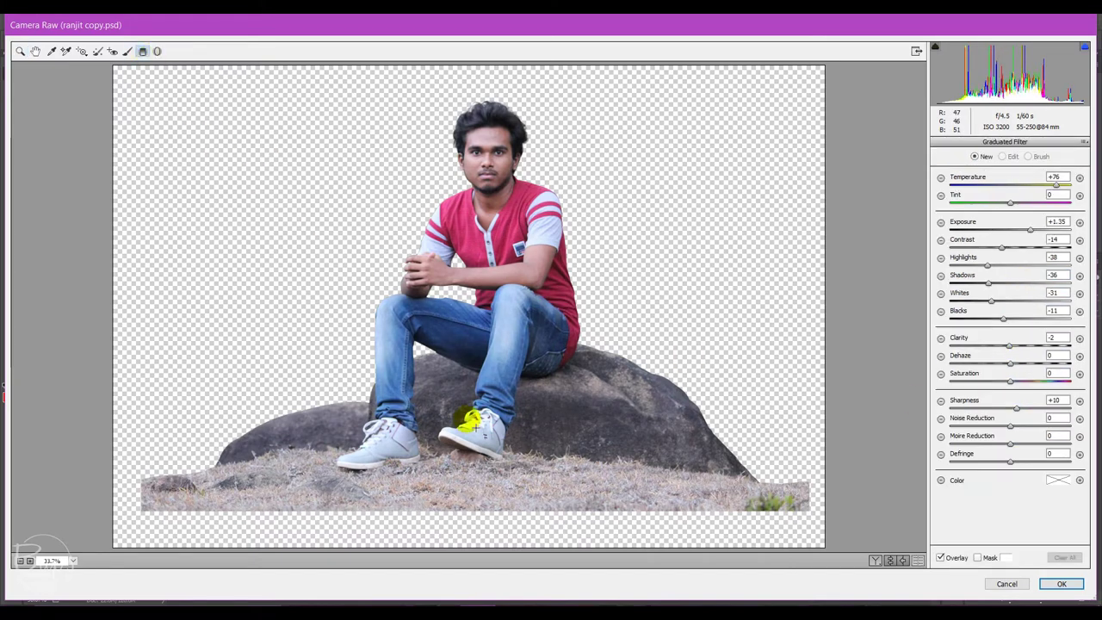
mouse_move(468, 549)
mouse_down()
mouse_move(478, 428)
mouse_move(468, 419)
mouse_up()
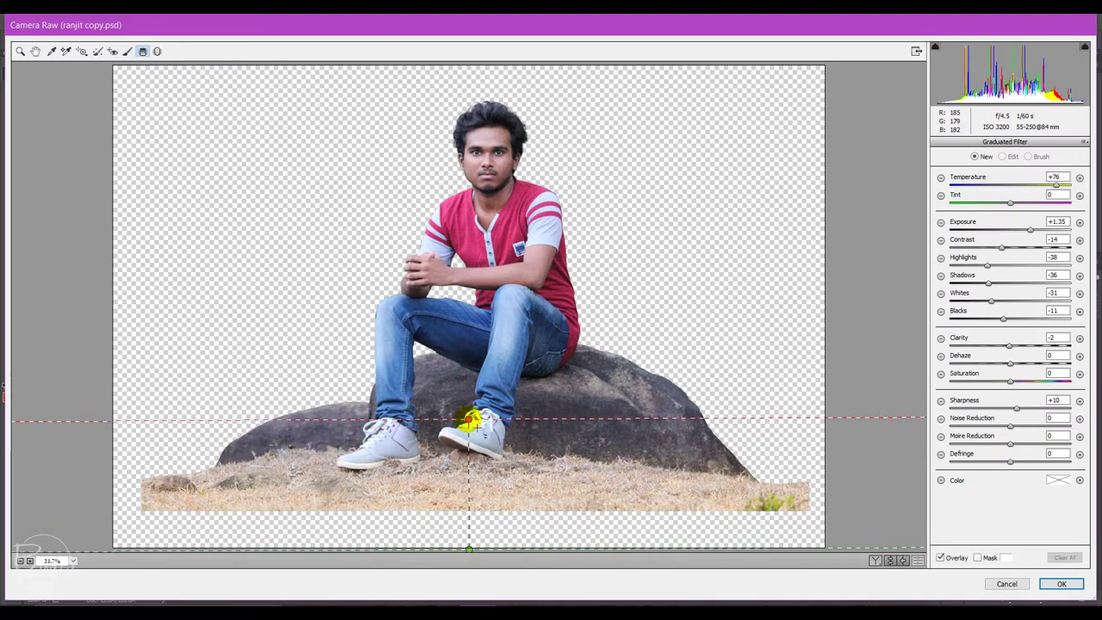
drag(1055, 184, 1011, 188)
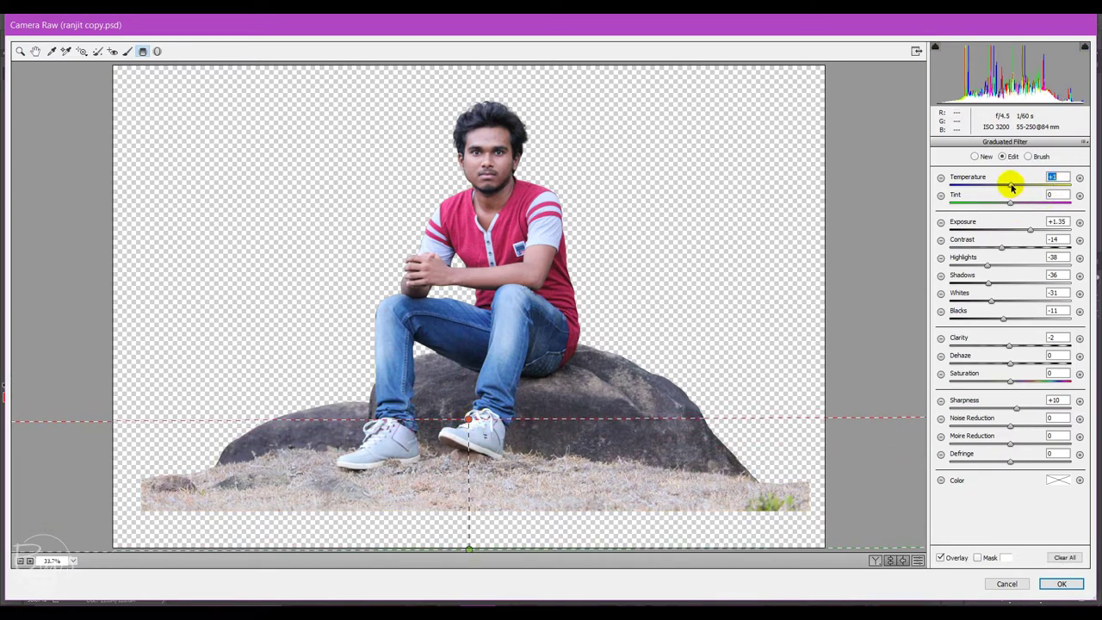
mouse_move(1029, 230)
mouse_down()
mouse_move(1000, 229)
mouse_move(943, 287)
mouse_up()
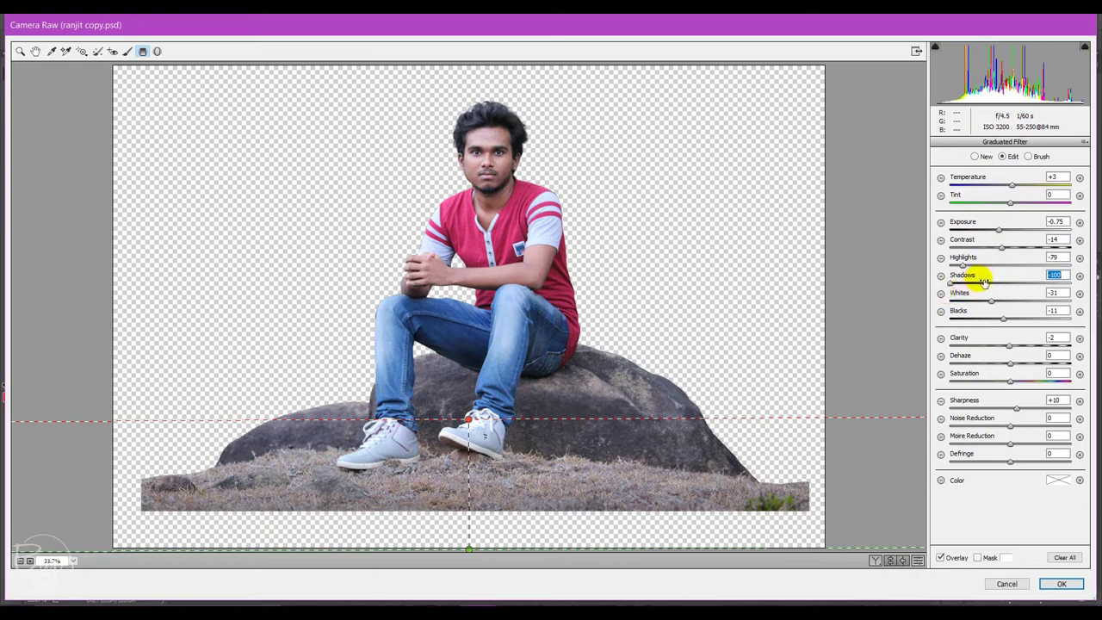
click(1061, 583)
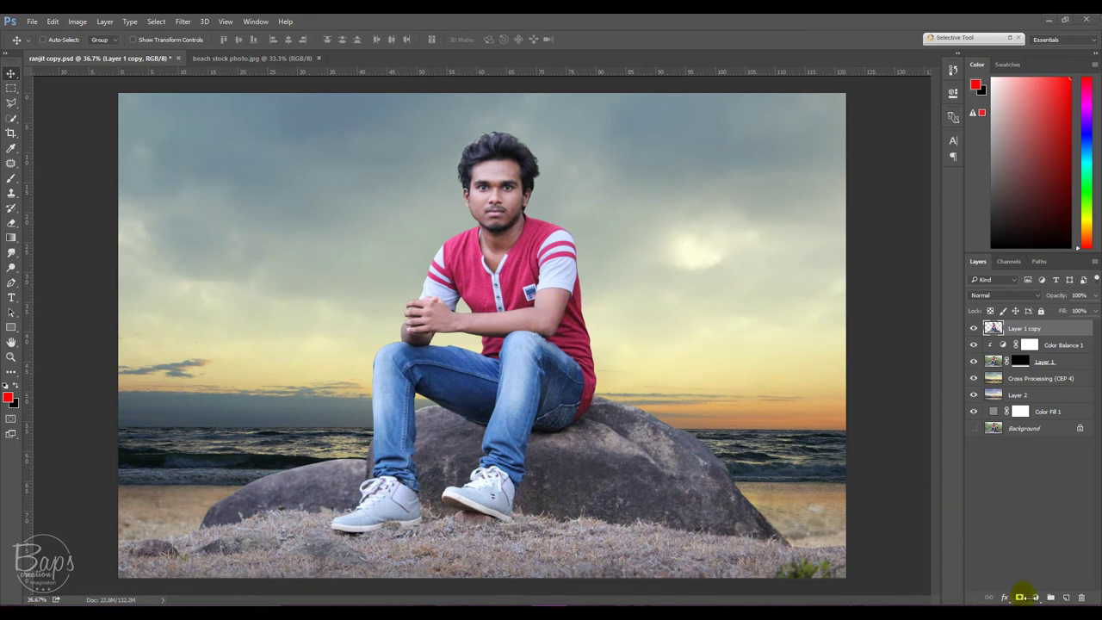
Add a Selective Color layer clipped to the man's layer with Reds Black −23.
click(1037, 597)
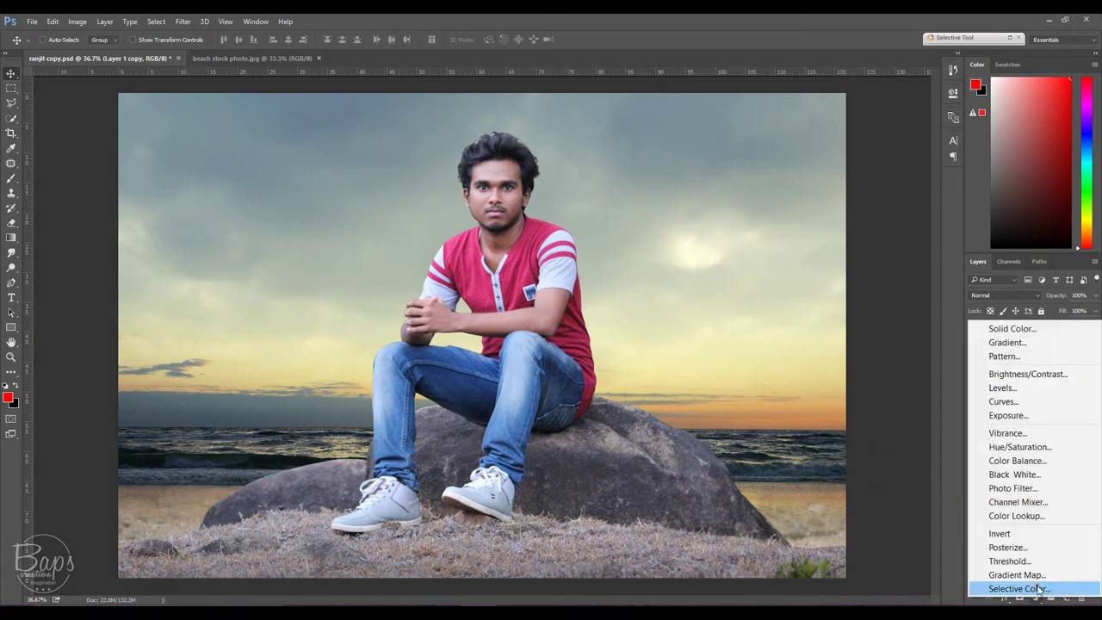
click(1037, 587)
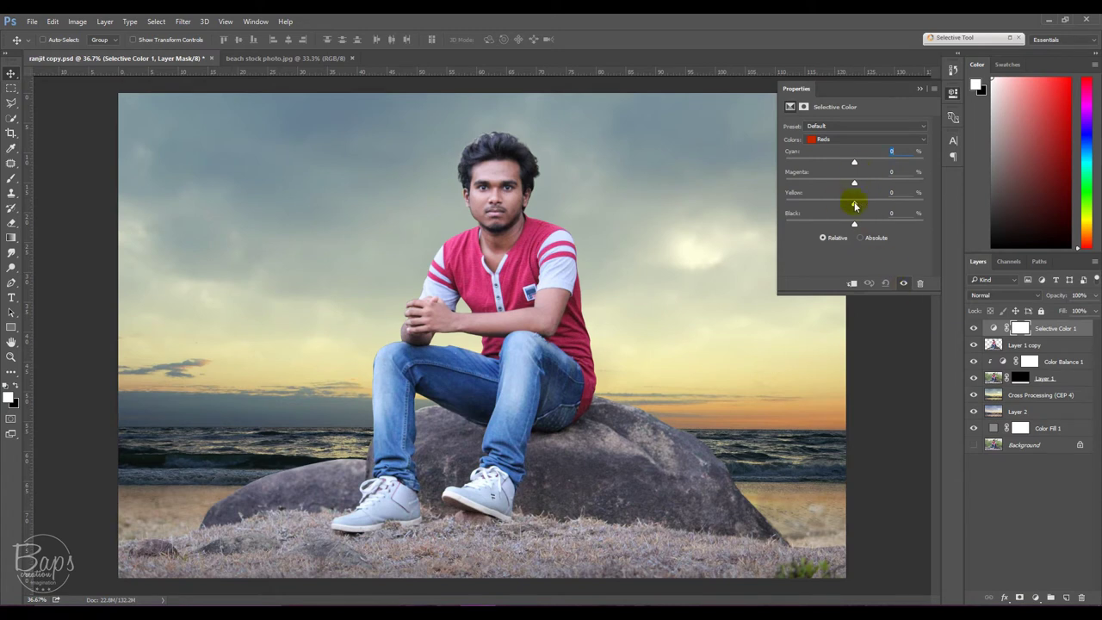
click(850, 283)
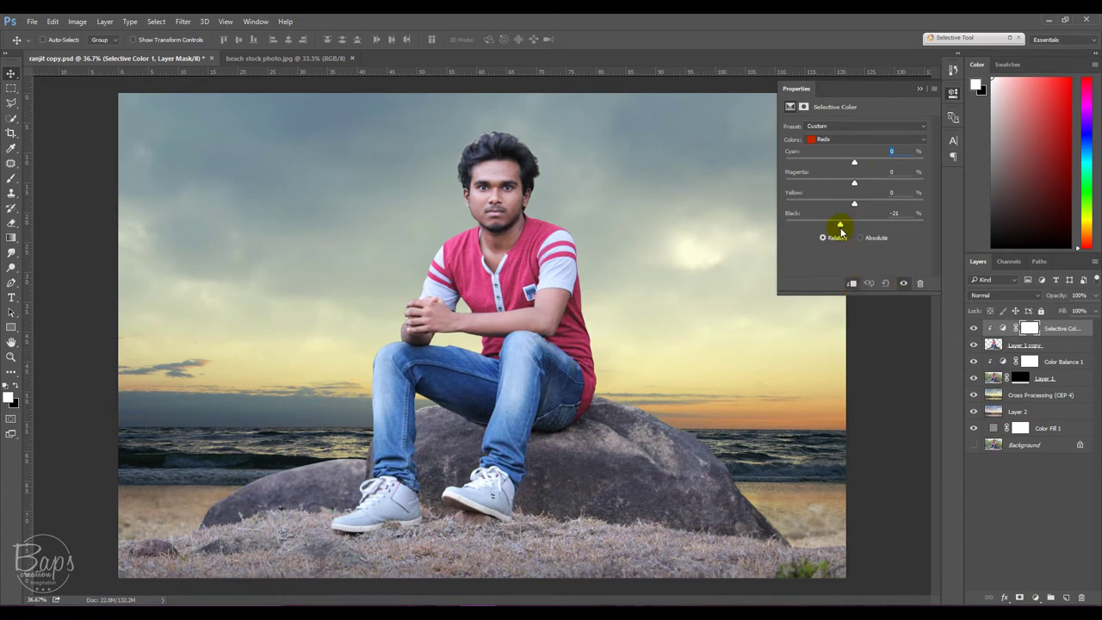
drag(840, 231, 837, 226)
click(903, 283)
click(903, 283)
click(902, 284)
click(895, 213)
click(919, 89)
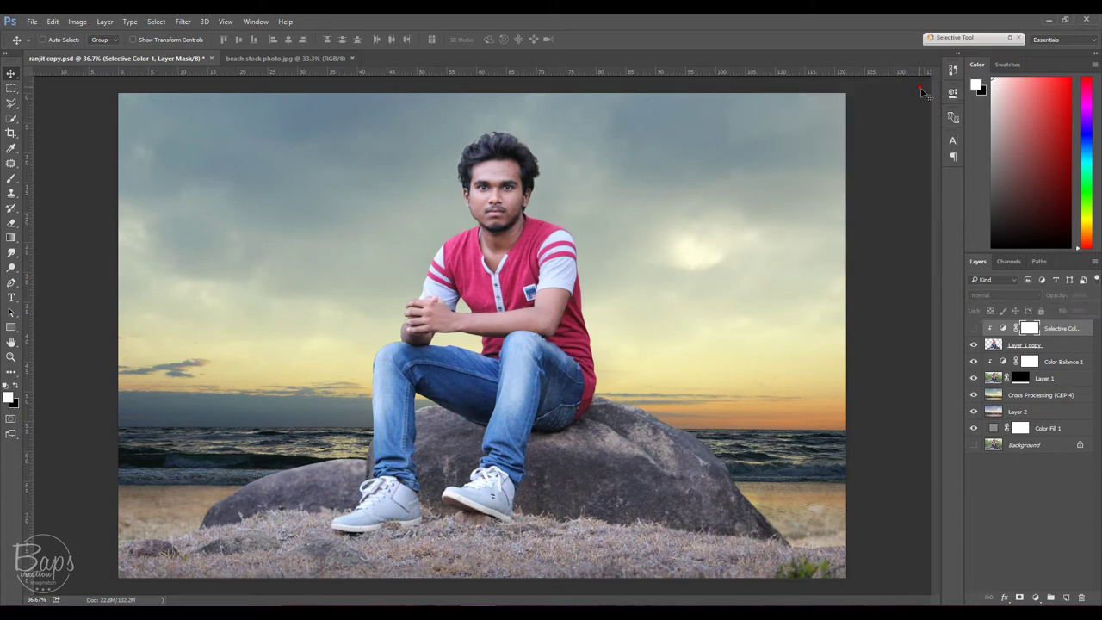
Show the Selective Color layer, invert its mask to black, and zoom in on the face.
click(973, 328)
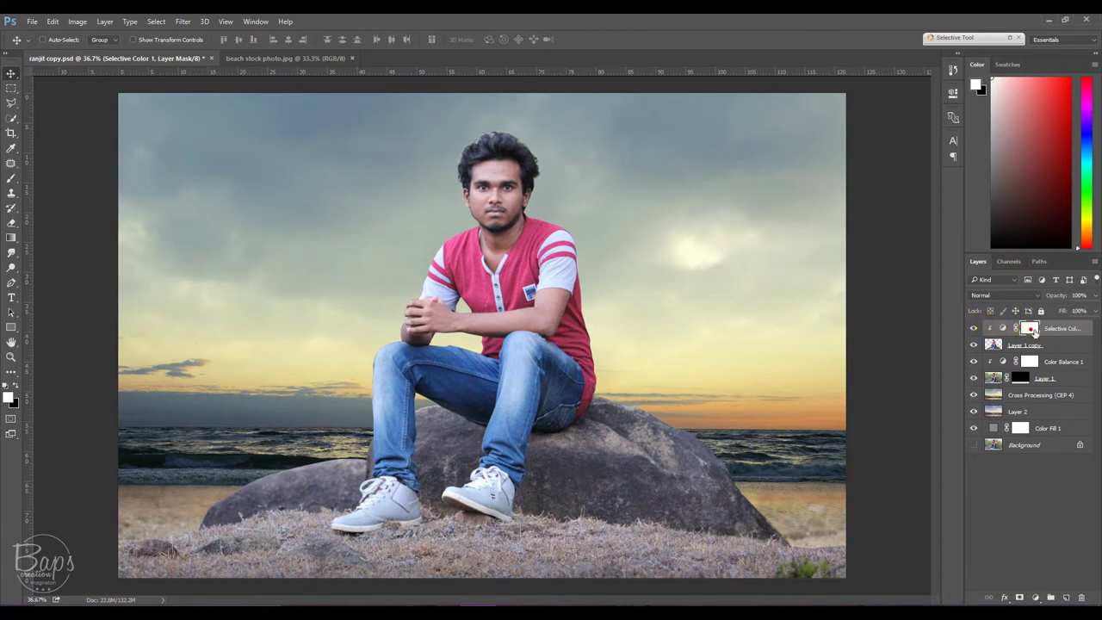
key(ctrl+i)
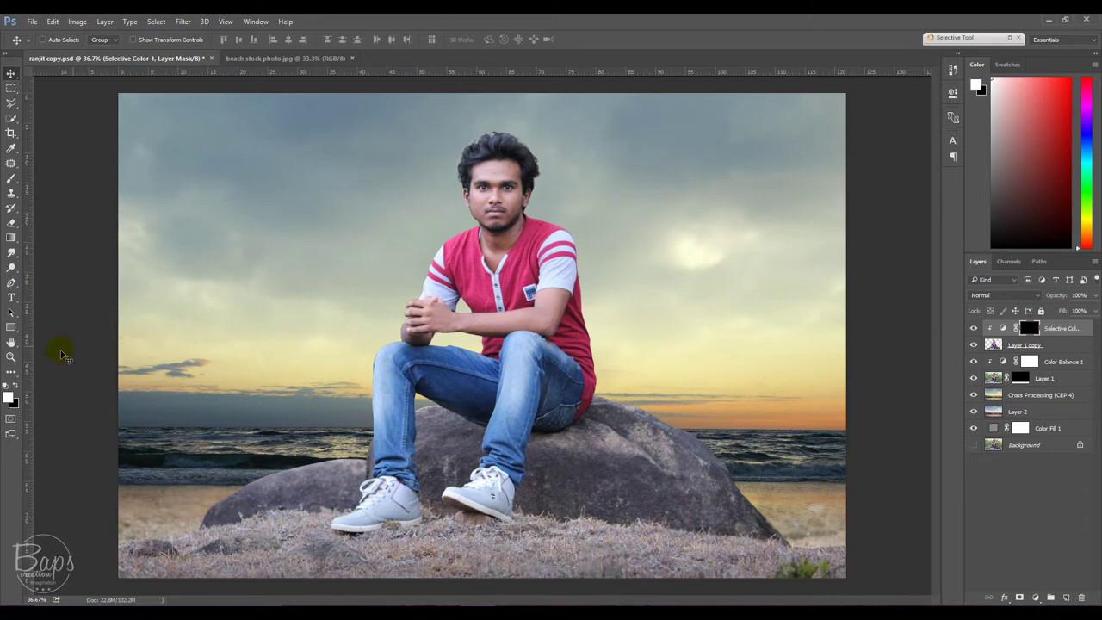
click(18, 360)
click(493, 183)
Erase the Selective Color mask over the man's face with the Eraser at 100% opacity.
click(506, 166)
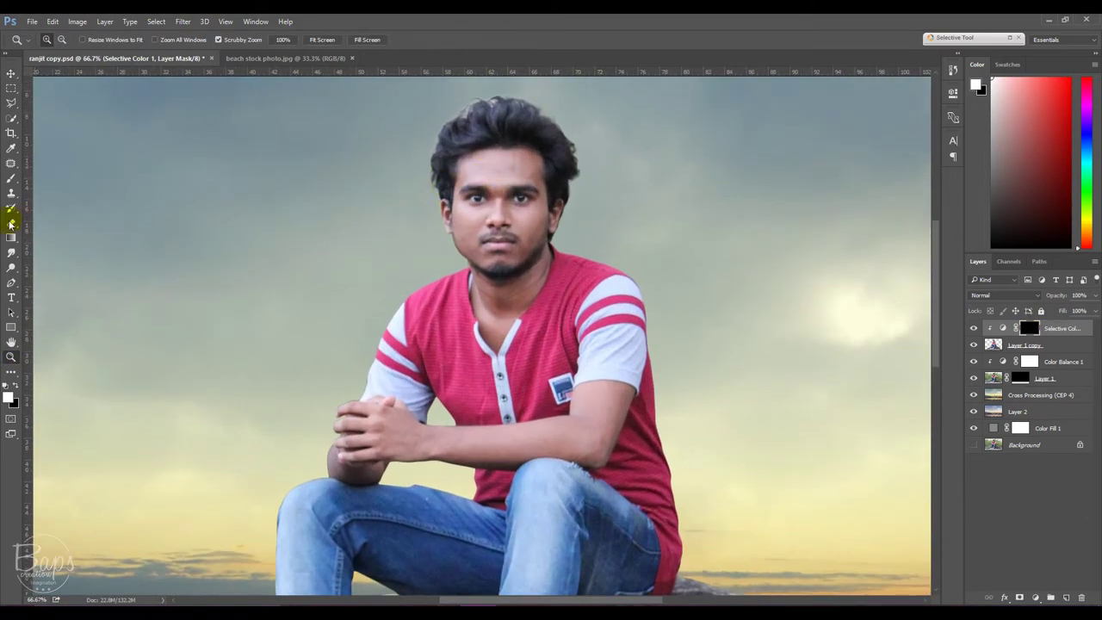
drag(7, 223, 40, 222)
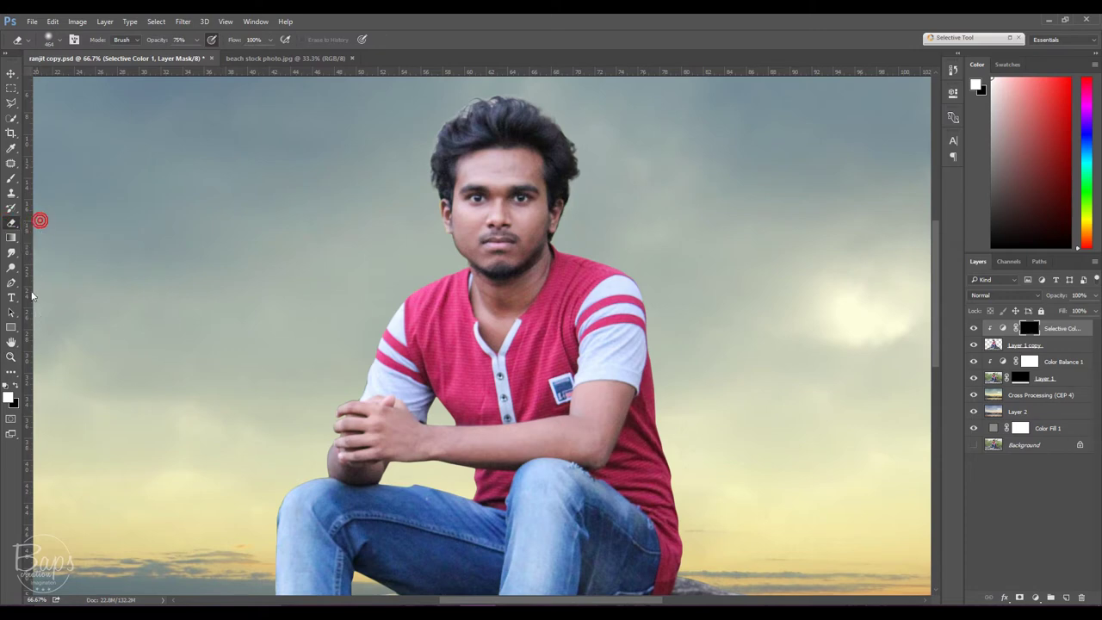
click(11, 384)
scroll(522, 184, up, 1)
right_click(527, 197)
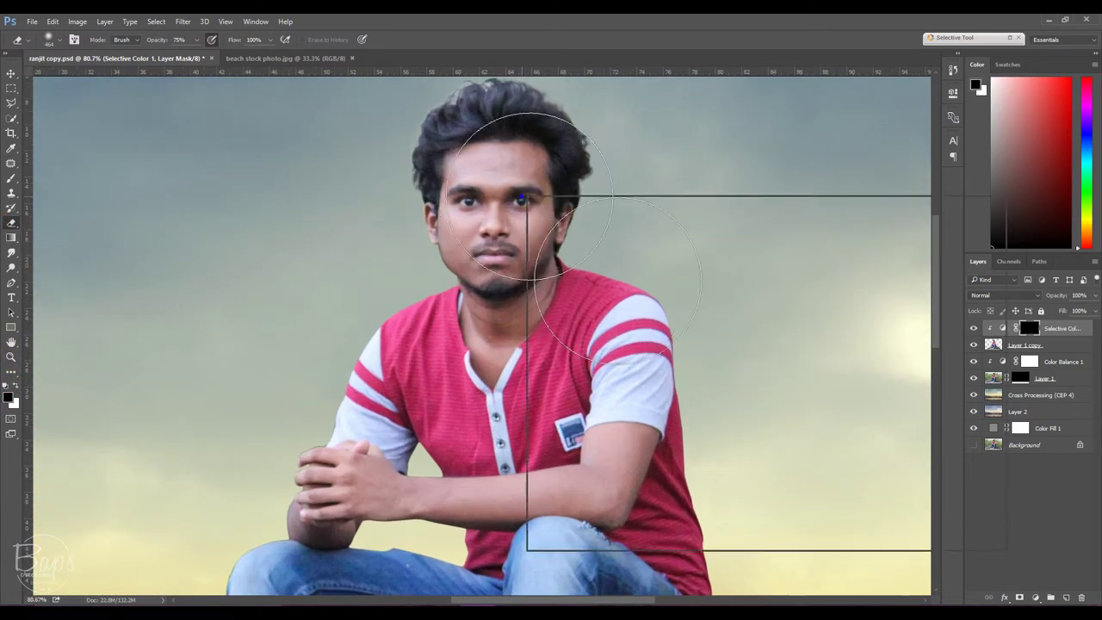
click(457, 160)
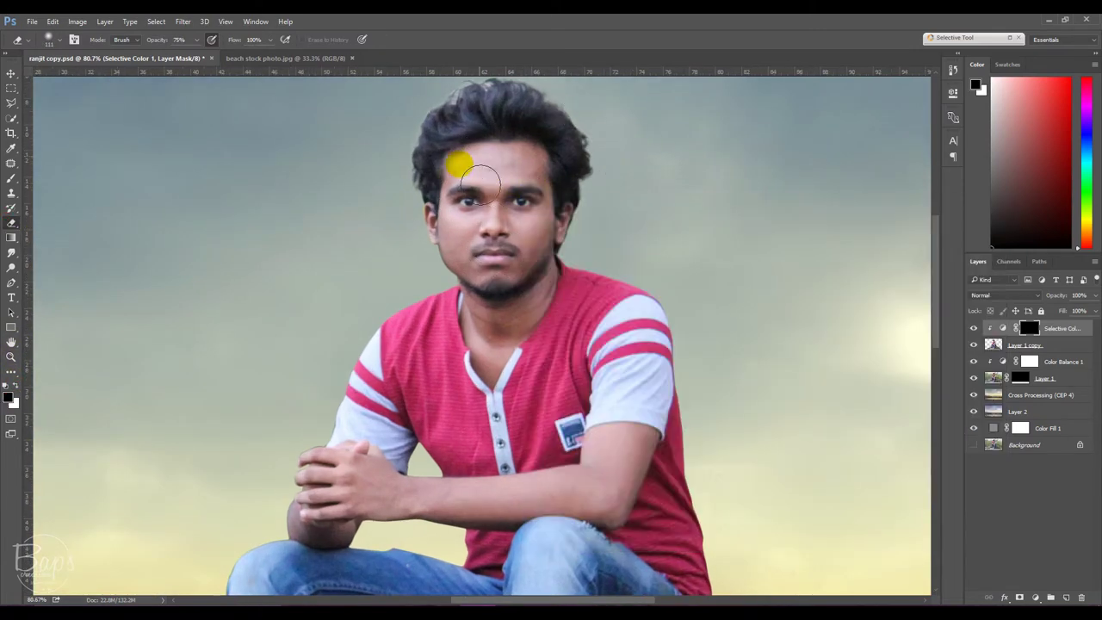
mouse_move(457, 160)
mouse_down()
mouse_move(554, 222)
mouse_move(392, 142)
mouse_up()
click(178, 40)
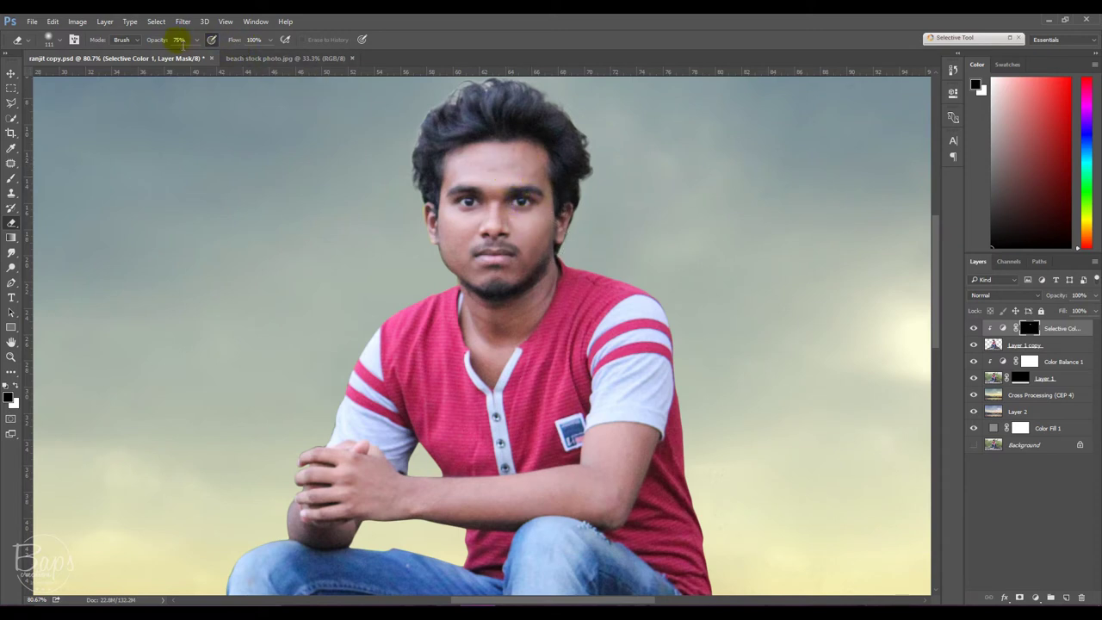
mouse_move(452, 226)
mouse_down()
mouse_move(533, 289)
mouse_move(465, 240)
mouse_move(600, 234)
mouse_up()
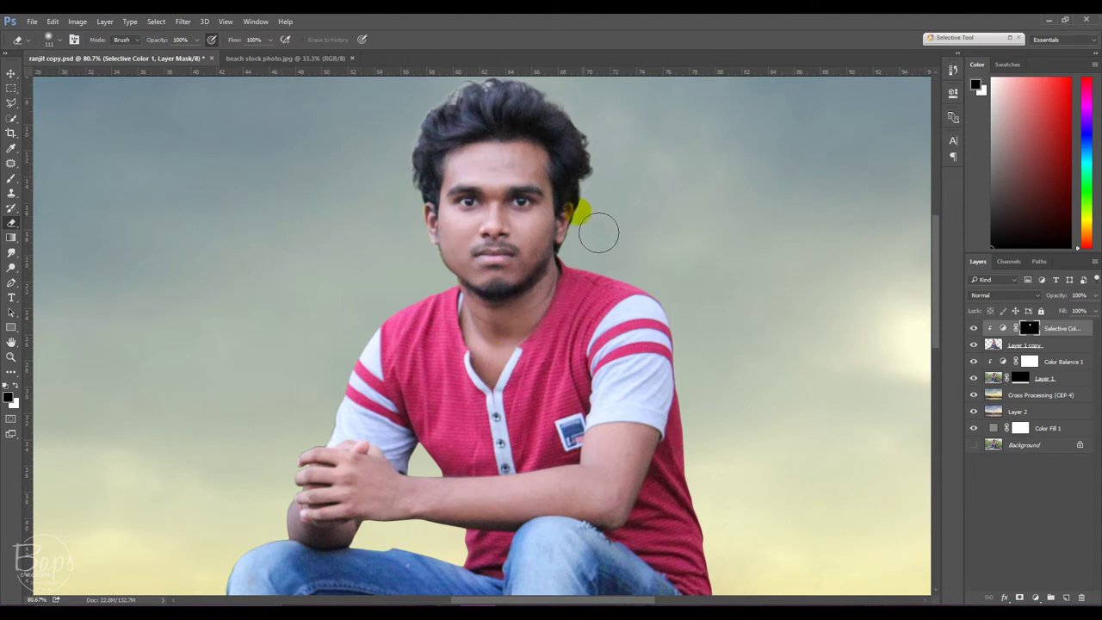
Erase the mask over the hands and right sleeve to reveal the adjustment there.
scroll(620, 293, down, 2)
mouse_move(645, 357)
mouse_down()
mouse_move(655, 388)
mouse_move(623, 451)
mouse_move(532, 438)
mouse_move(453, 451)
mouse_move(353, 434)
mouse_move(303, 446)
mouse_move(340, 414)
mouse_move(381, 418)
mouse_up()
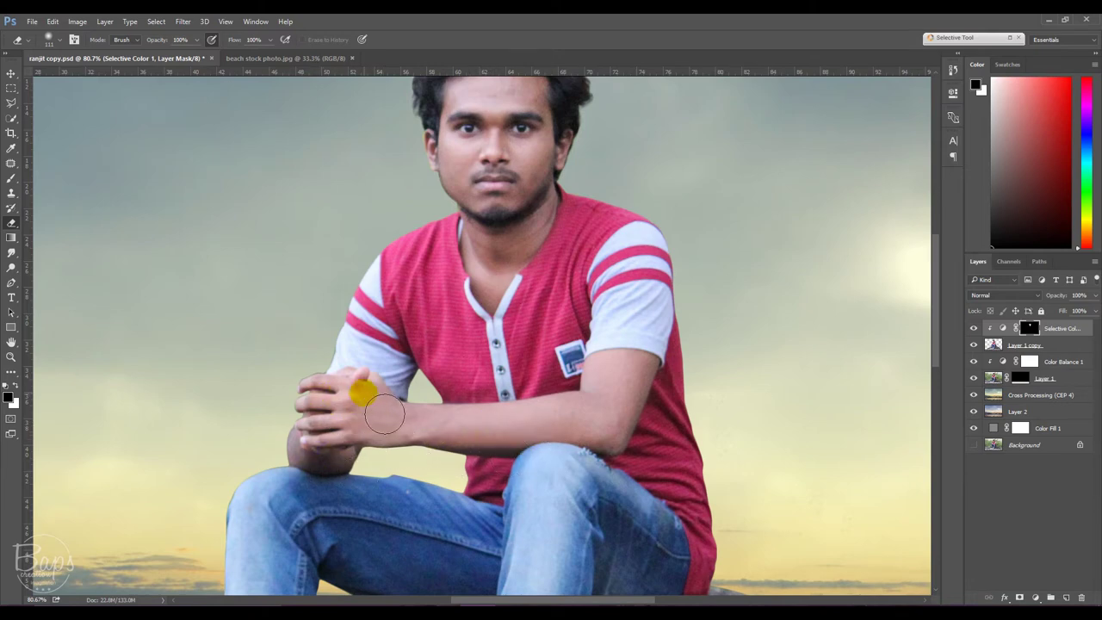
drag(484, 413, 622, 349)
scroll(622, 348, down, 2)
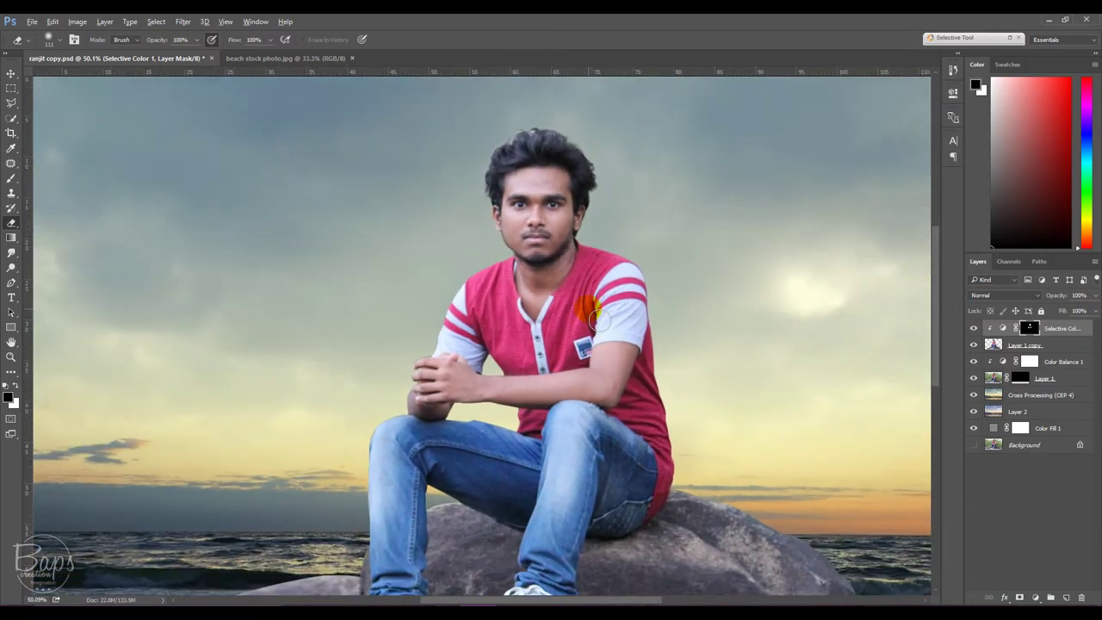
scroll(607, 327, down, 2)
scroll(594, 309, down, 1)
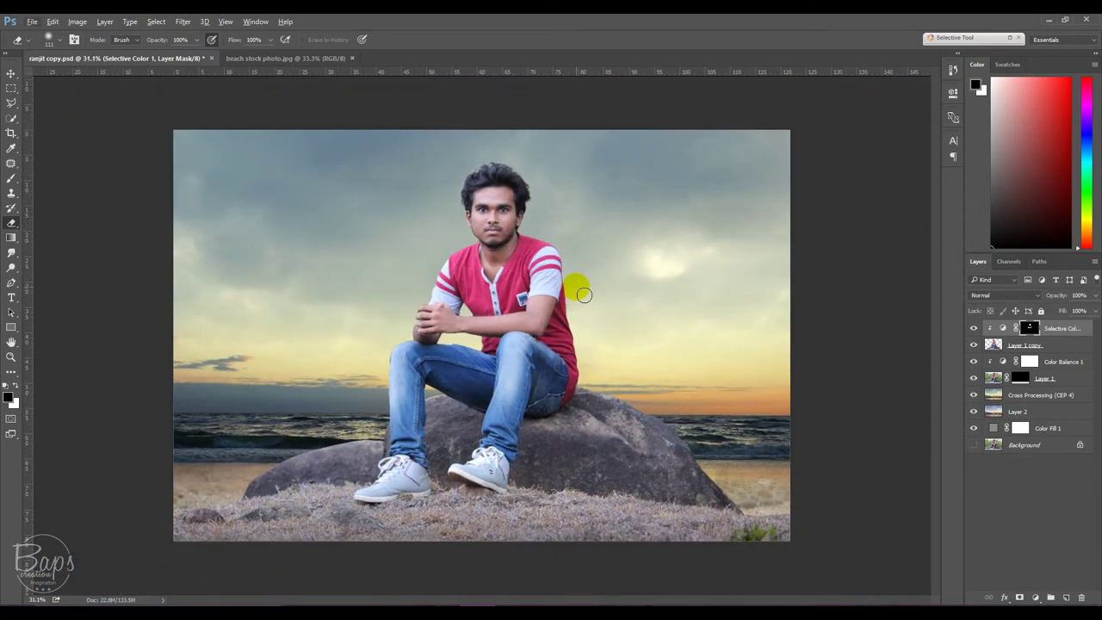
scroll(573, 271, up, 1)
drag(575, 274, 595, 271)
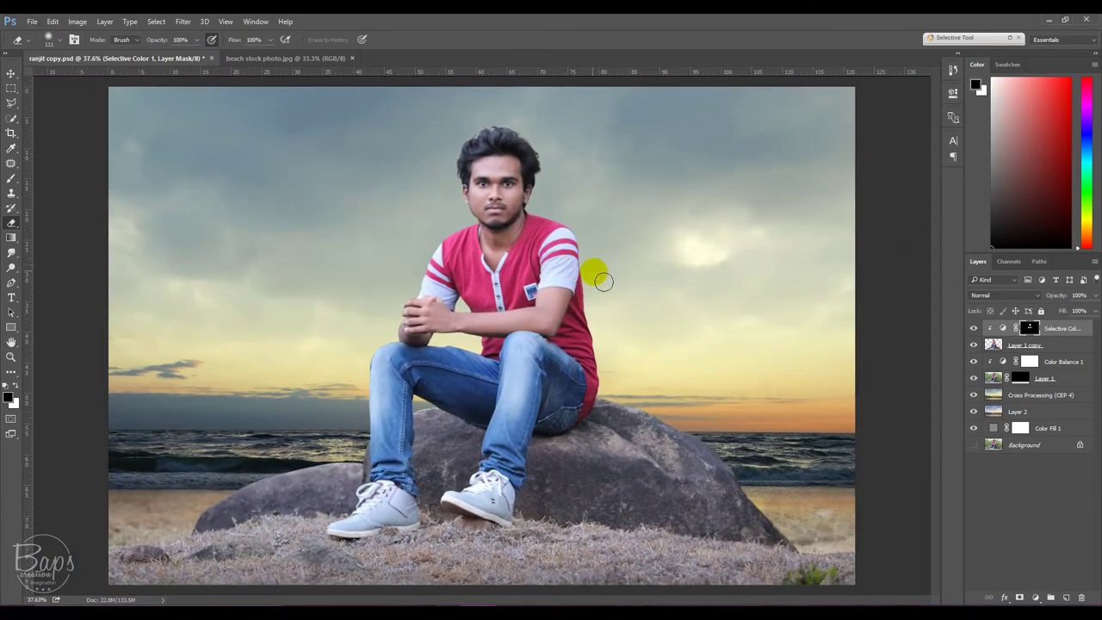
Add a new Layer 3 clipped to the man's layers below it.
click(1066, 597)
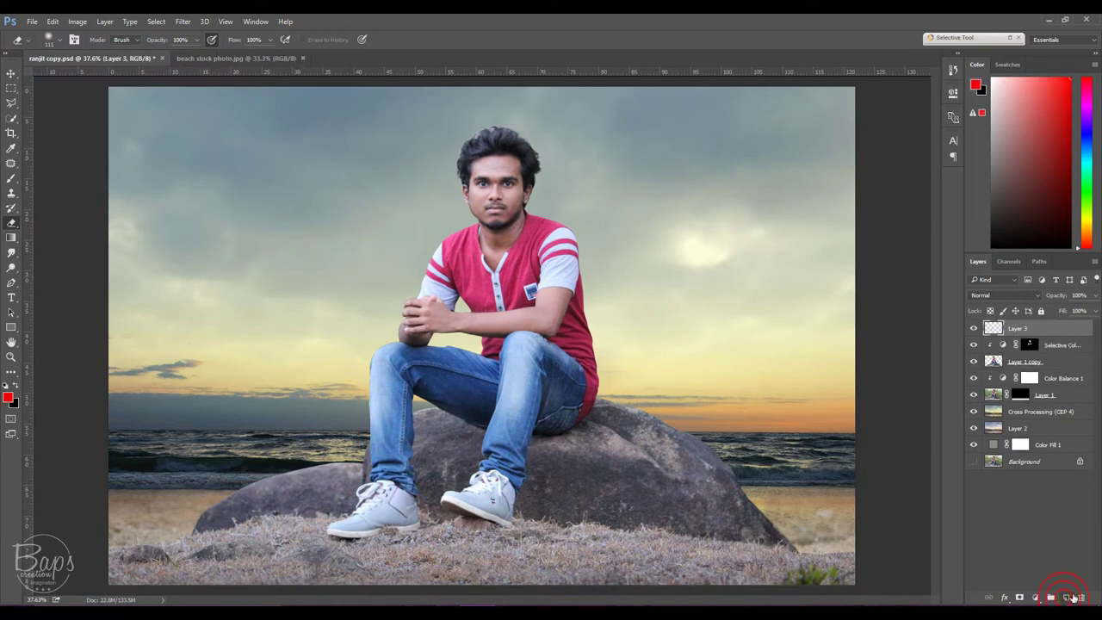
right_click(1018, 329)
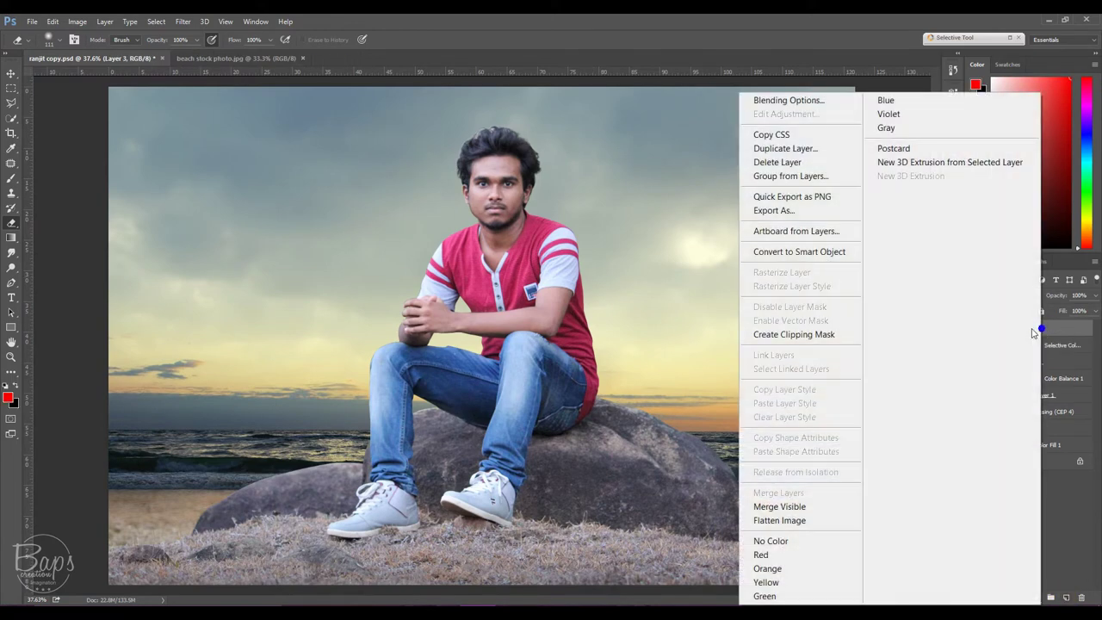
click(807, 334)
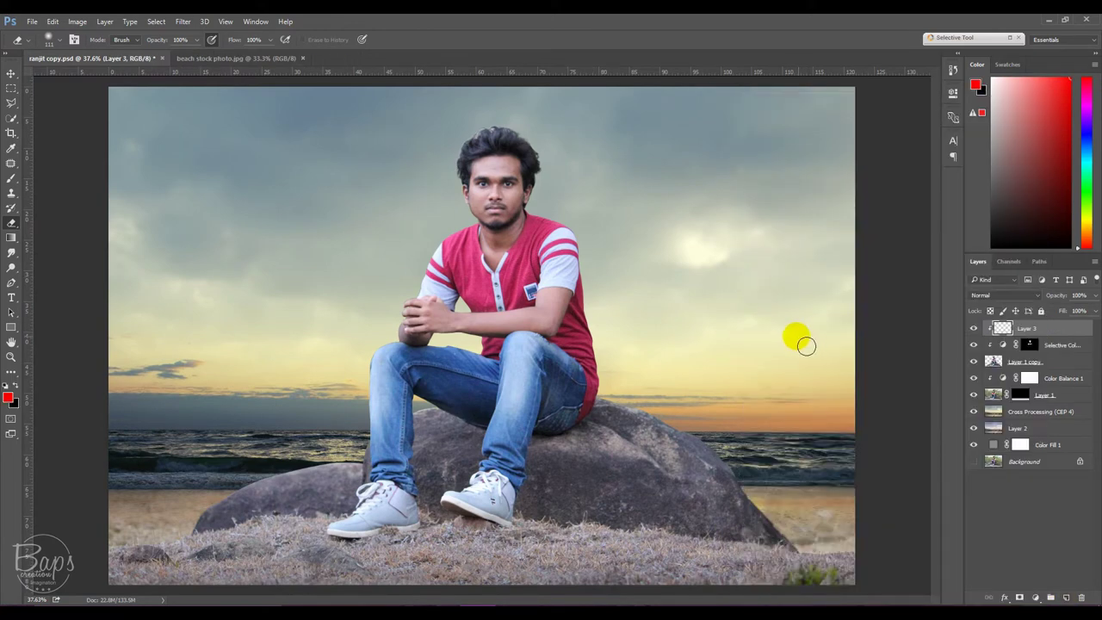
alt+scroll(529, 219, up, 2)
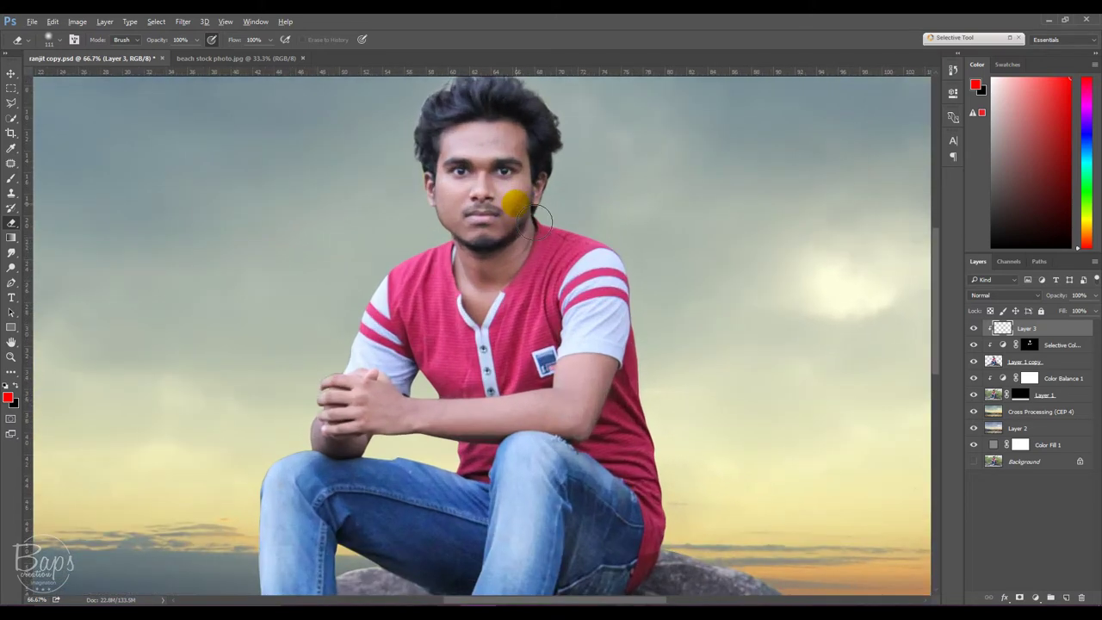
alt+scroll(529, 219, up, 1)
alt+scroll(529, 220, up, 1)
alt+scroll(529, 218, up, 1)
alt+scroll(530, 217, up, 1)
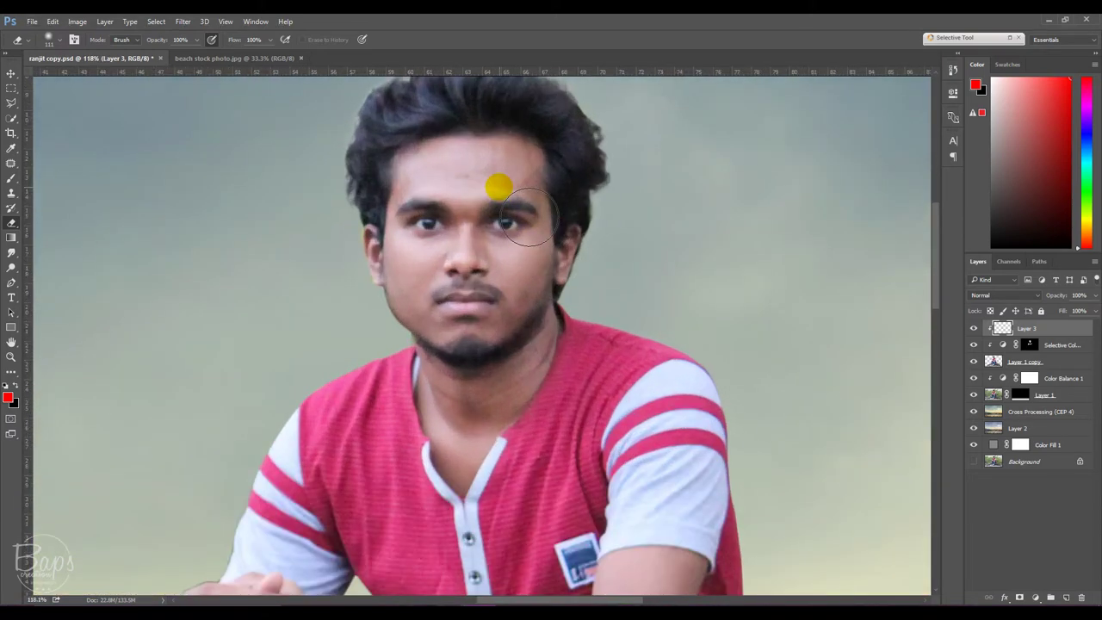
alt+scroll(499, 185, up, 1)
alt+scroll(500, 185, up, 1)
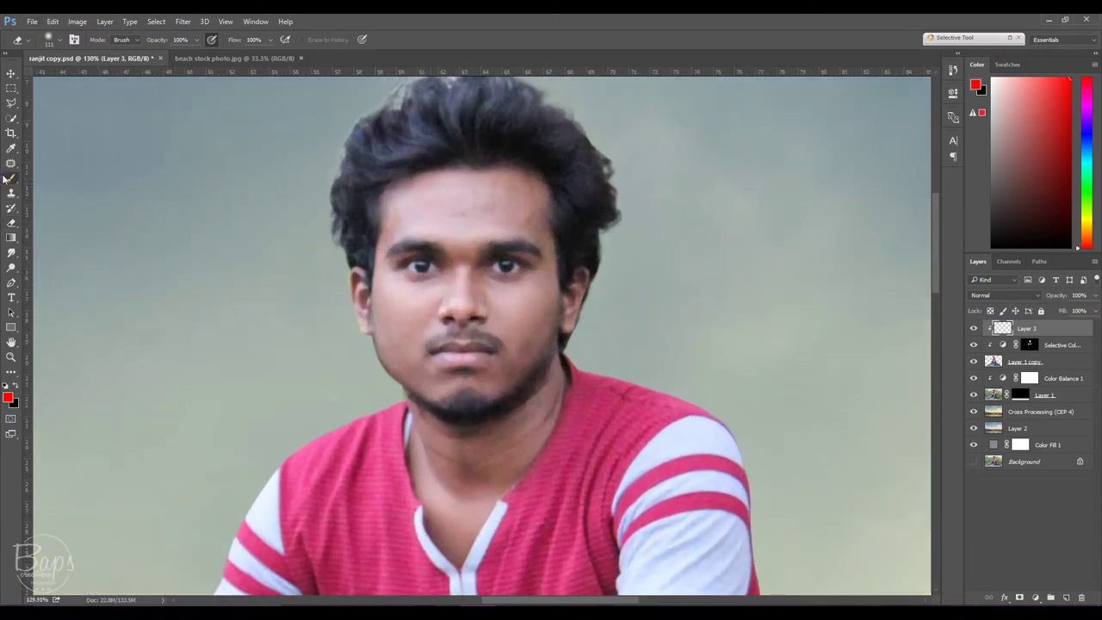
Blend the skin at the right eyebrow and left cheek with a 78 px Mixer Brush.
right_click(7, 178)
click(74, 212)
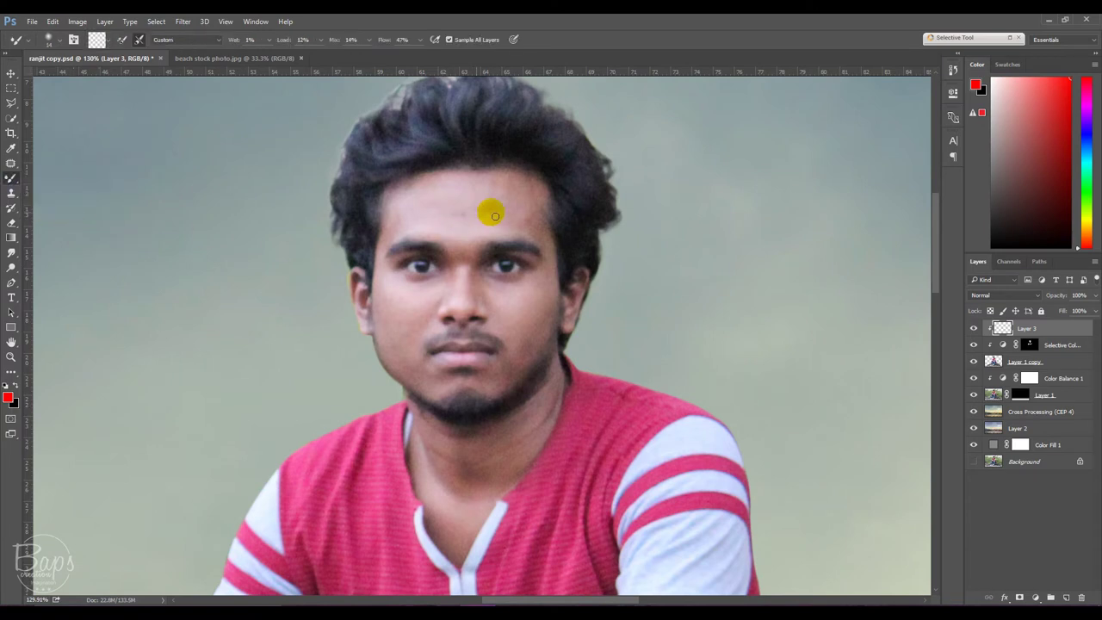
right_click(536, 214)
drag(616, 244, 624, 241)
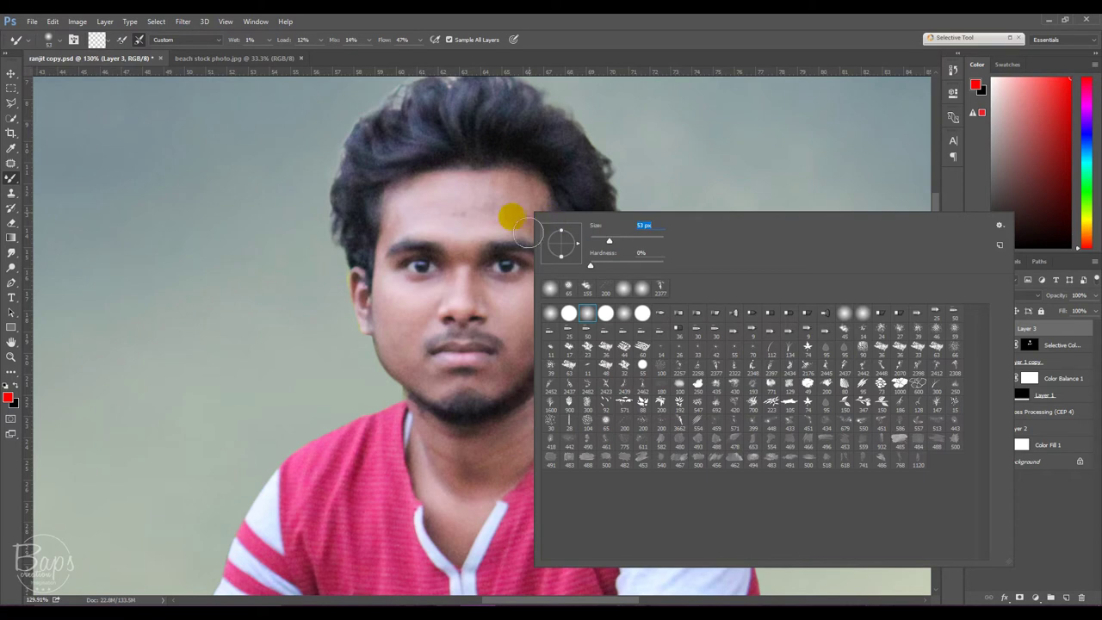
click(465, 207)
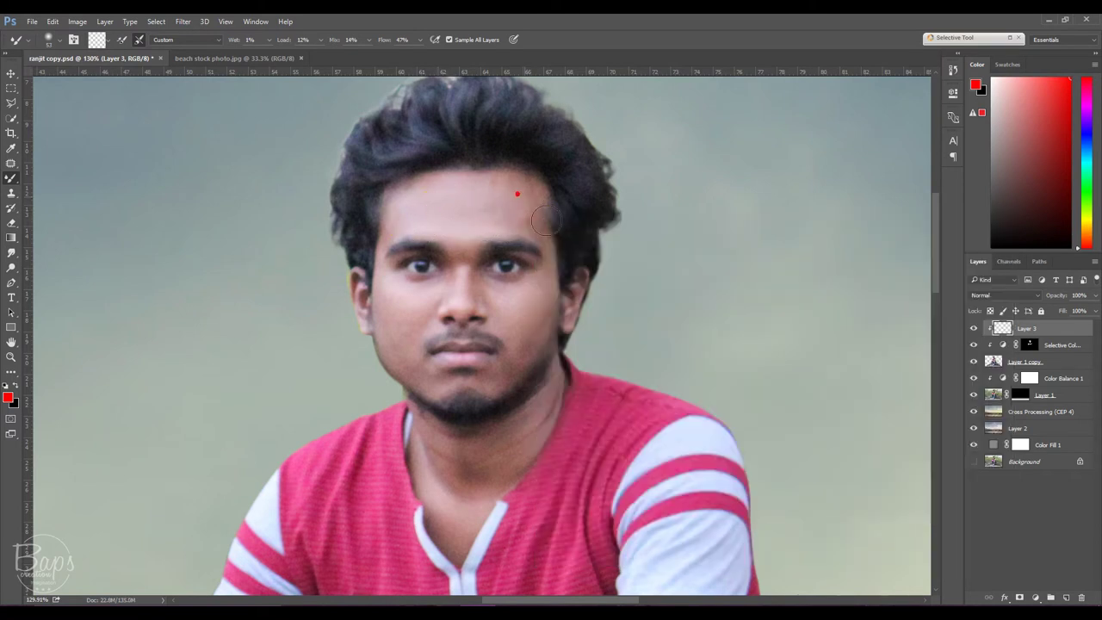
drag(520, 247, 541, 255)
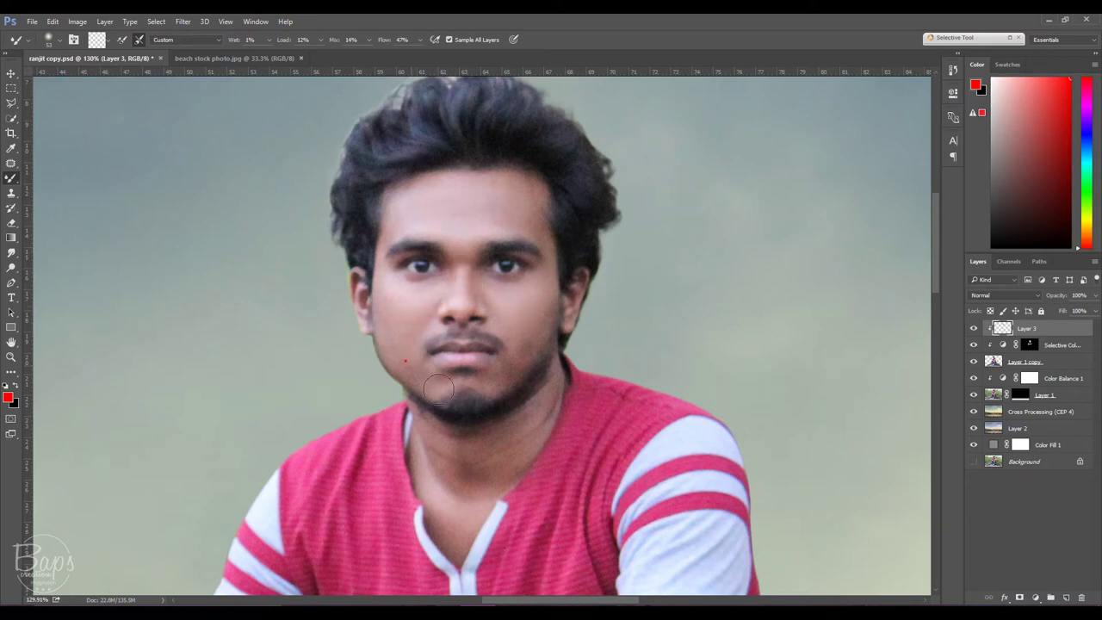
drag(418, 253, 516, 270)
right_click(544, 287)
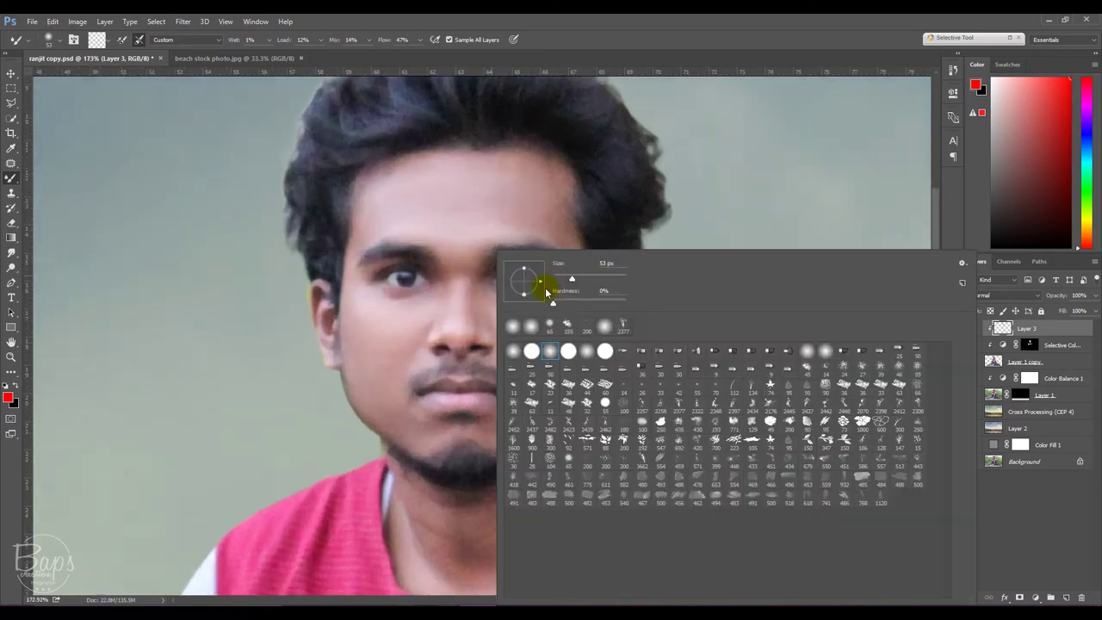
click(473, 246)
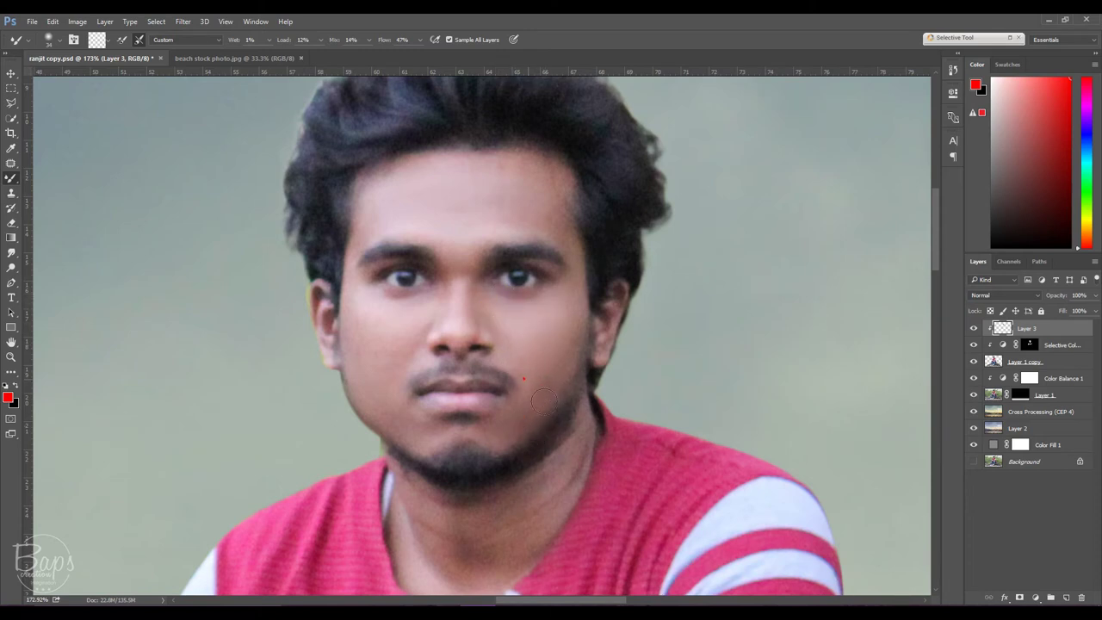
drag(373, 376, 356, 312)
Smooth the neck skin up toward the collar with the Mixer Brush.
scroll(400, 229, up, 1)
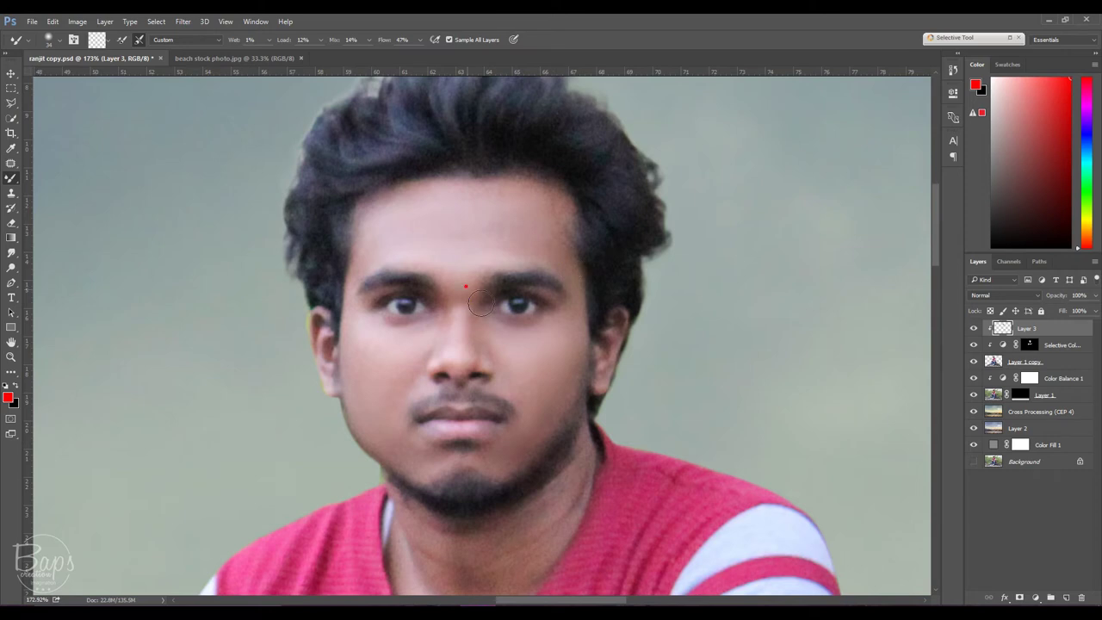
scroll(329, 334, down, 2)
scroll(470, 356, down, 4)
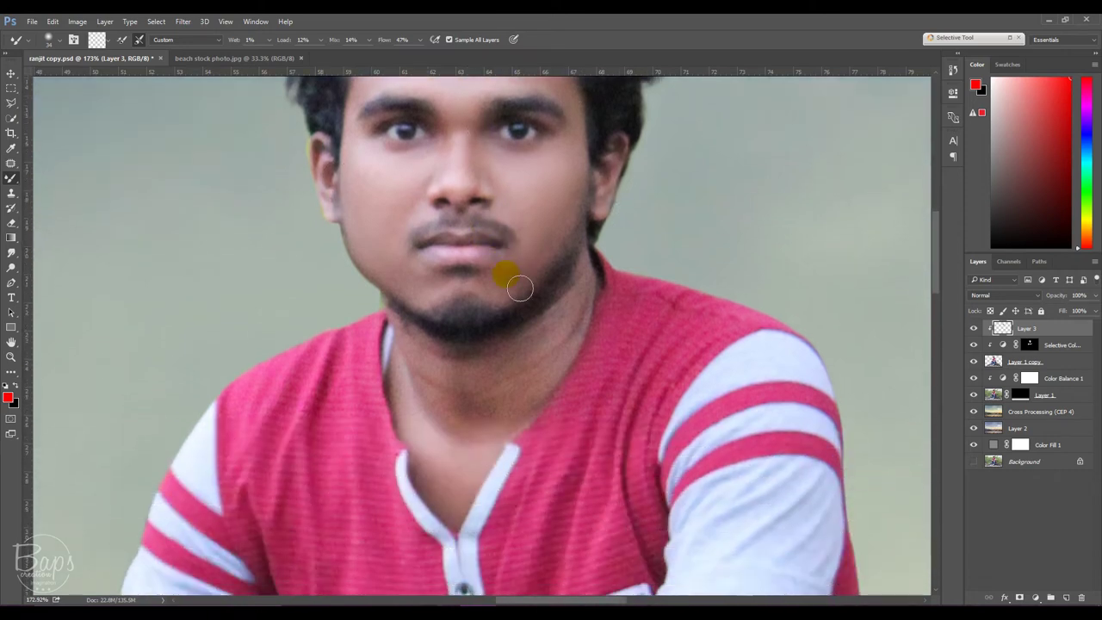
right_click(578, 299)
click(545, 344)
drag(557, 320, 601, 290)
drag(542, 352, 517, 404)
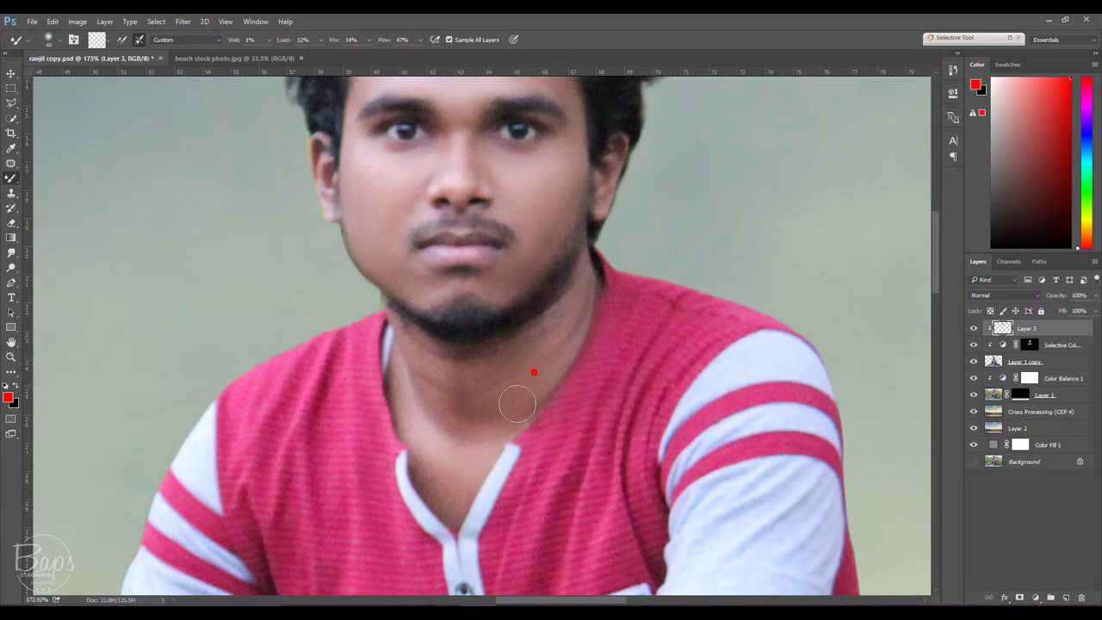
drag(430, 399, 502, 419)
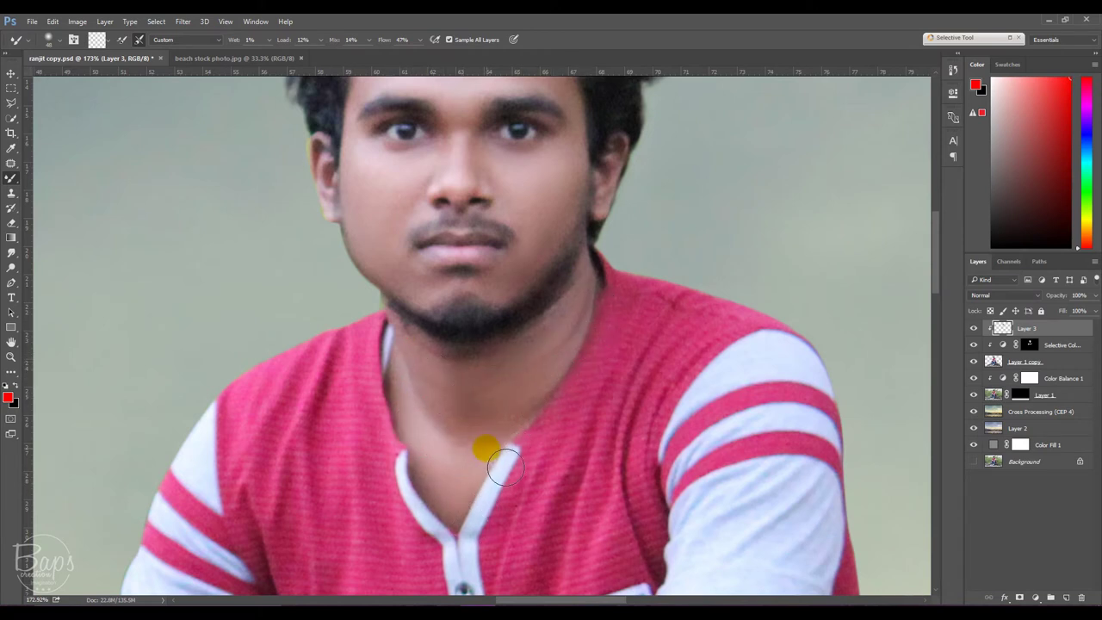
Blend the skin along the forearm, its lower edge, and the hand's edge.
scroll(502, 189, up, 2)
right_click(514, 207)
click(376, 283)
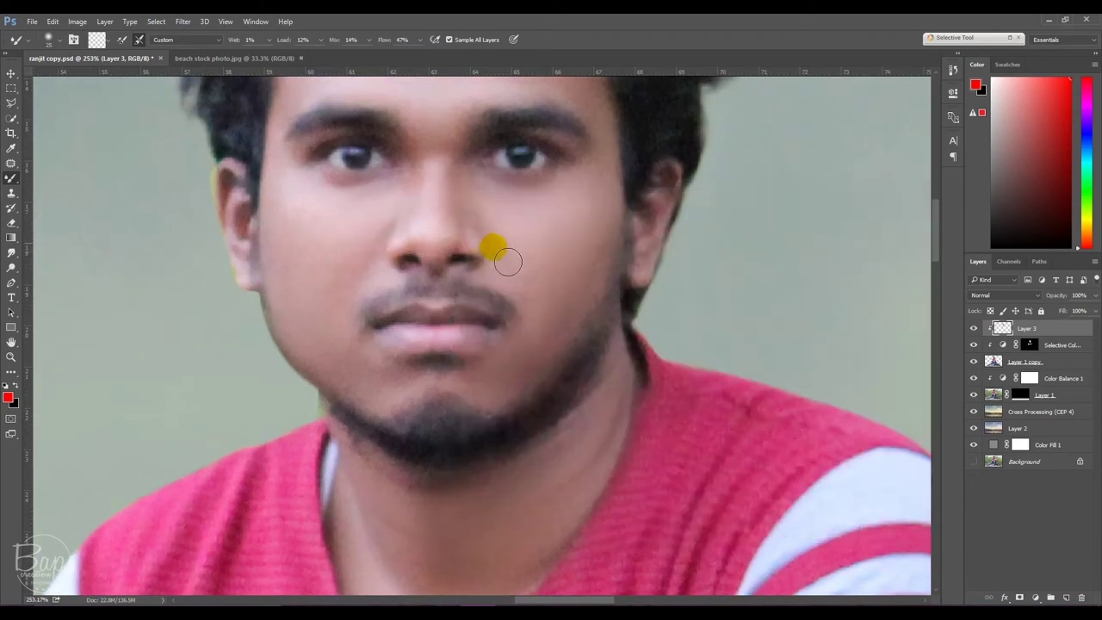
scroll(504, 335, down, 2)
scroll(522, 354, down, 3)
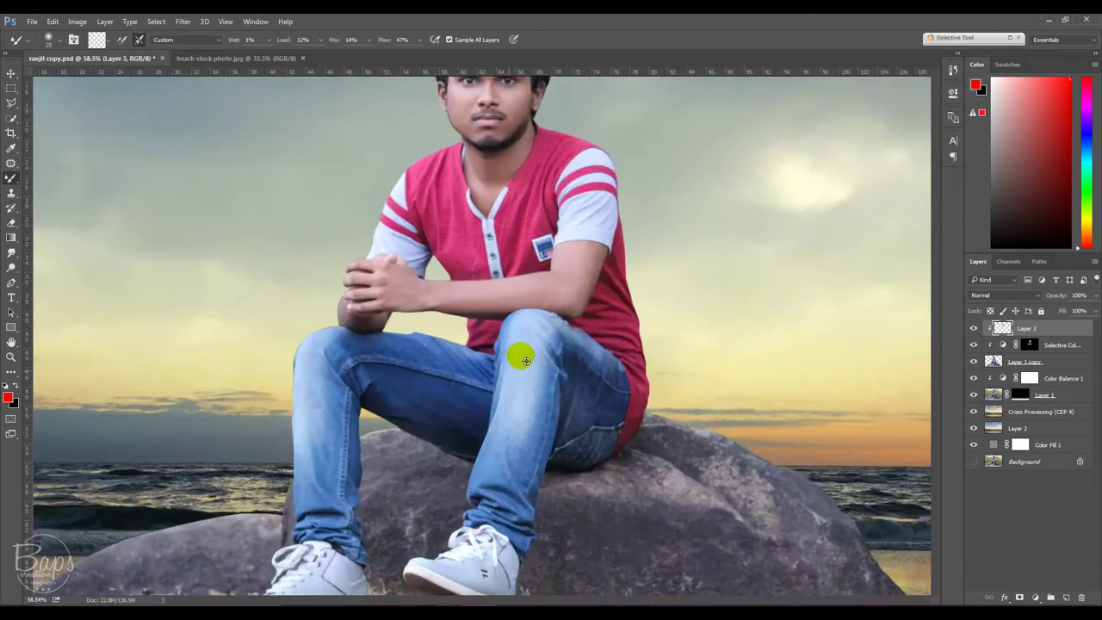
scroll(586, 224, up, 5)
right_click(519, 270)
click(540, 294)
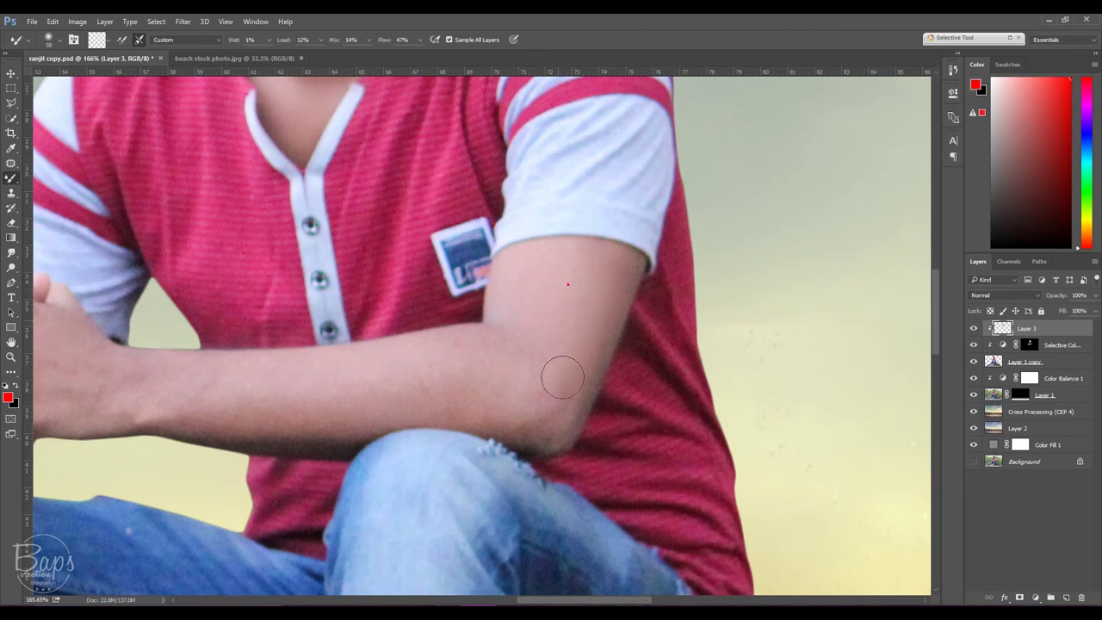
drag(496, 346, 459, 422)
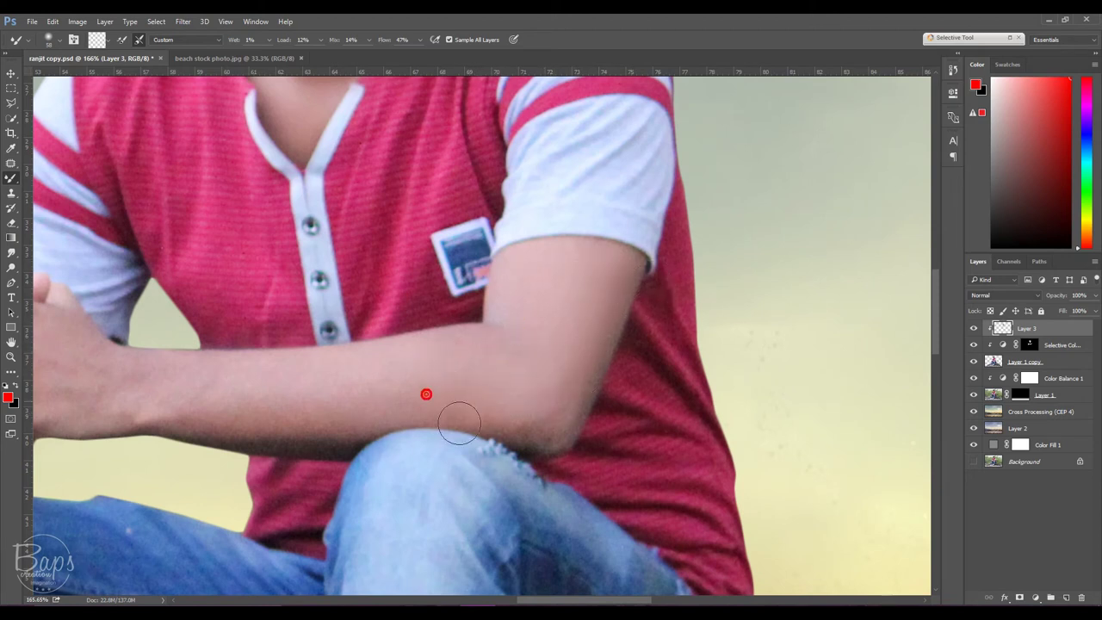
drag(540, 603, 519, 602)
drag(568, 388, 412, 420)
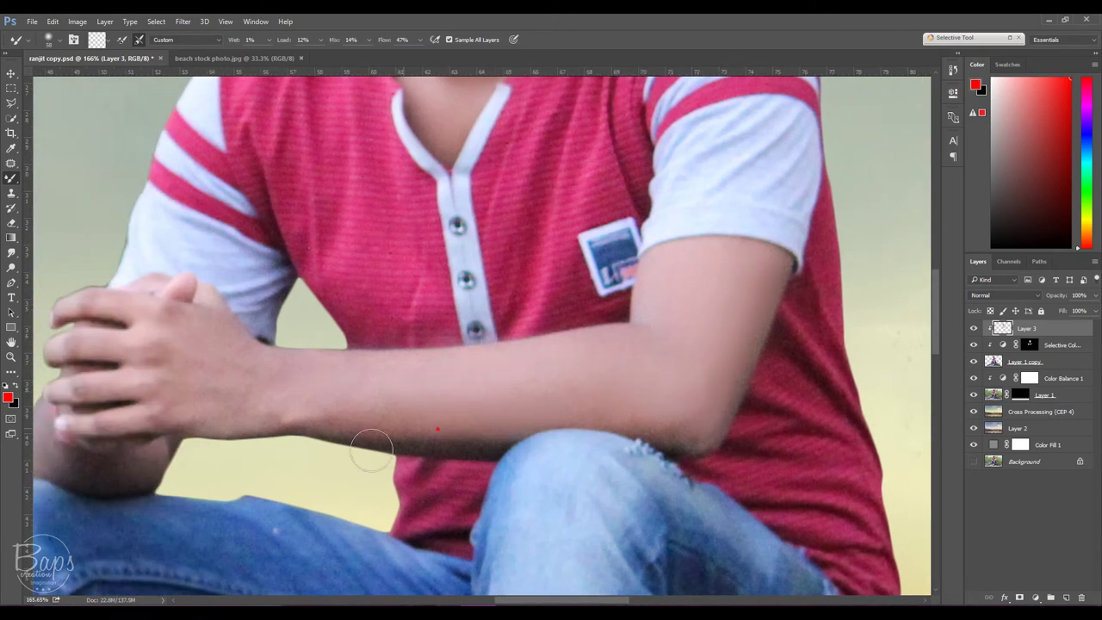
drag(497, 426, 470, 454)
drag(290, 404, 142, 310)
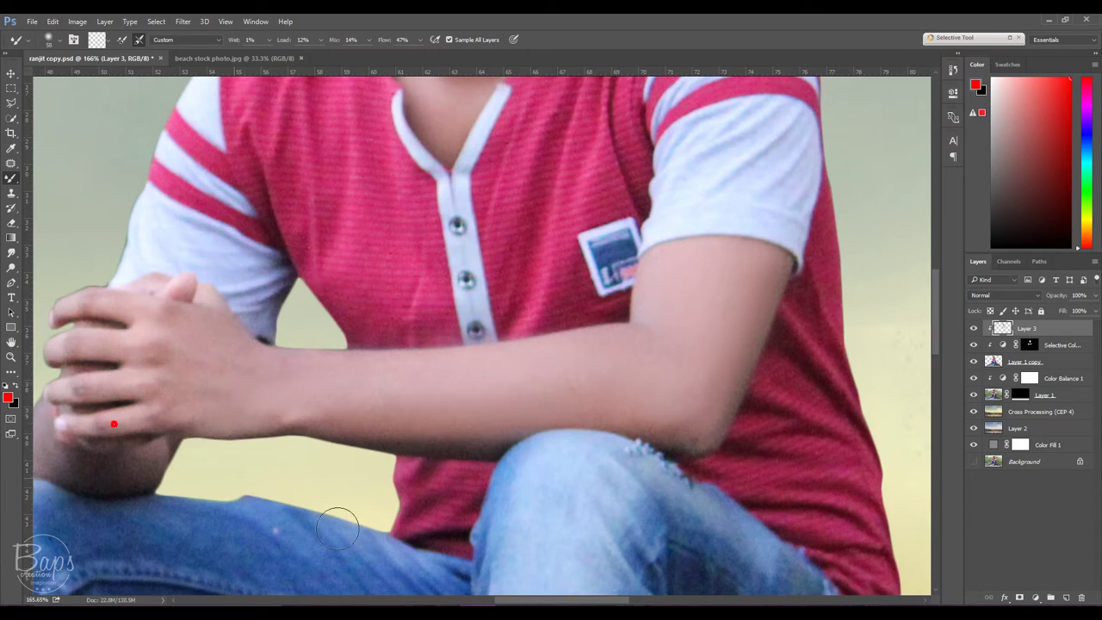
Zoom back out and add a new empty Layer 4 on top of the stack.
scroll(428, 463, left, 5)
scroll(521, 484, down, 2)
scroll(523, 494, down, 2)
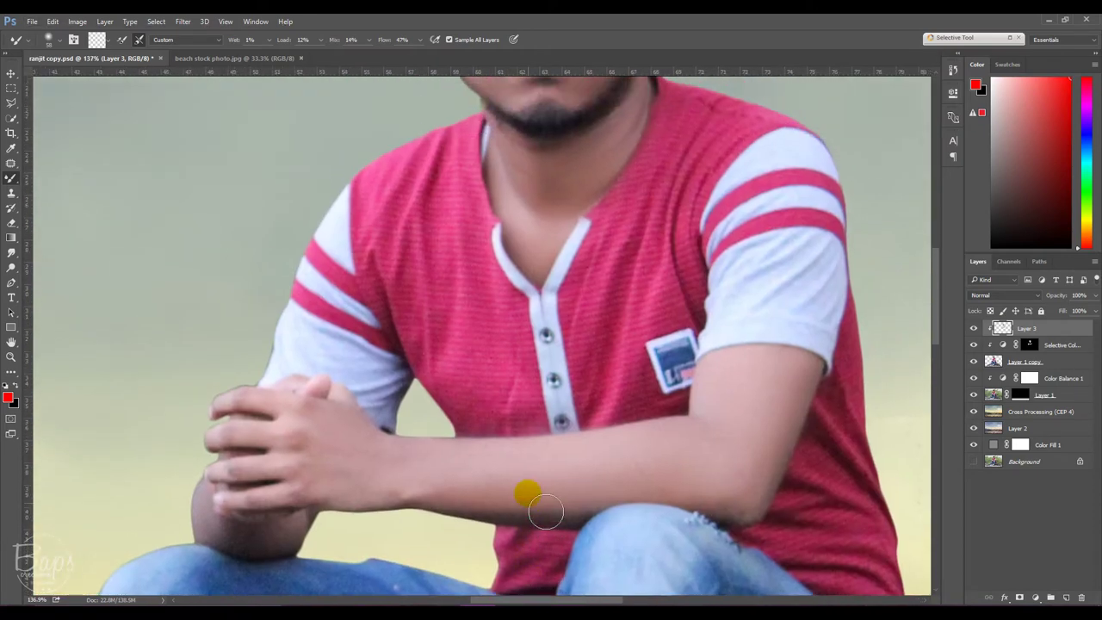
scroll(550, 465, down, 2)
scroll(579, 438, down, 1)
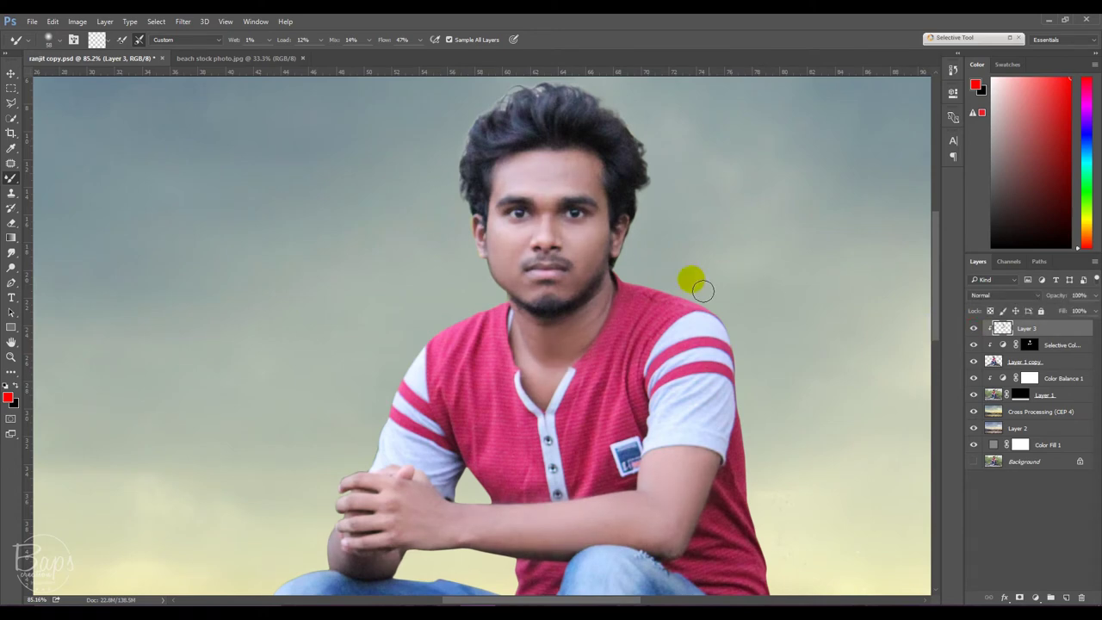
scroll(580, 275, down, 1)
scroll(580, 281, down, 1)
scroll(562, 227, down, 2)
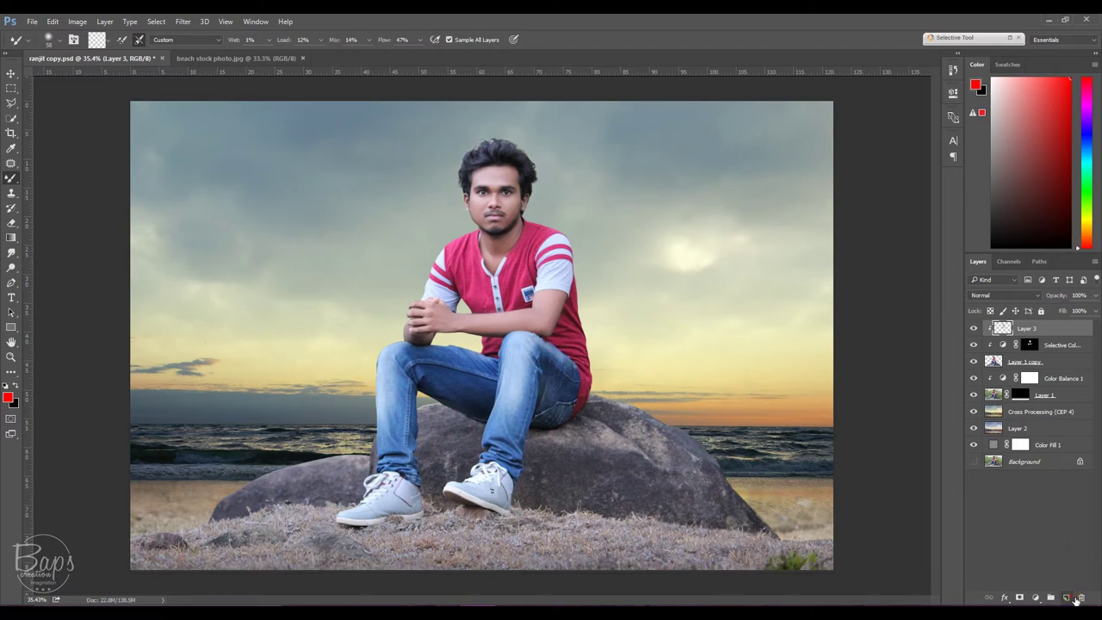
click(1069, 597)
right_click(1050, 331)
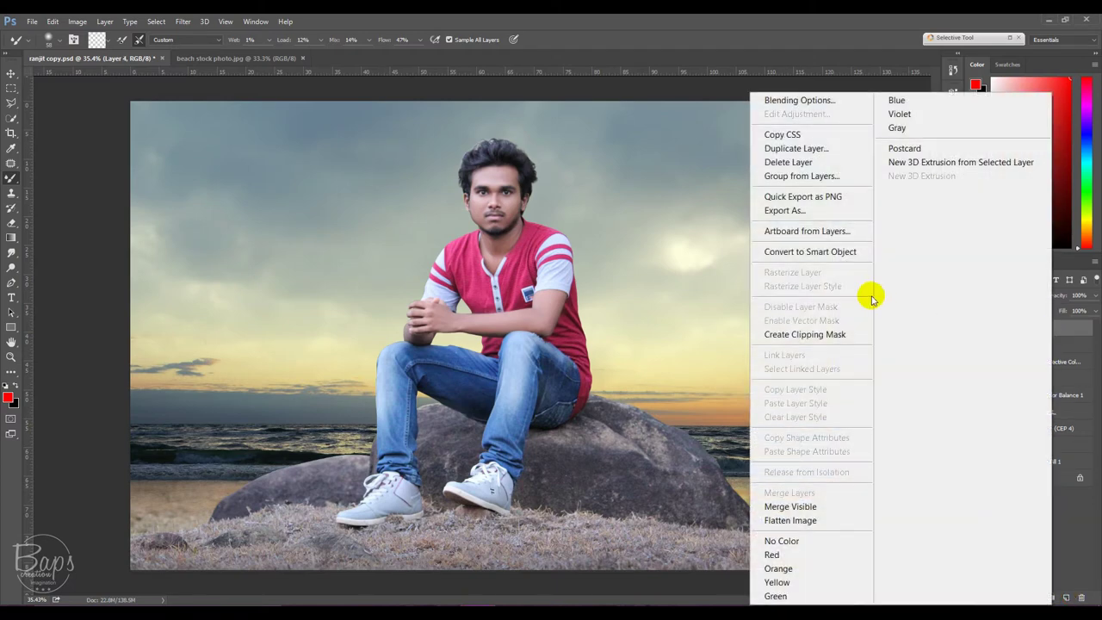
Clip Layer 4 to the layer below it.
click(852, 333)
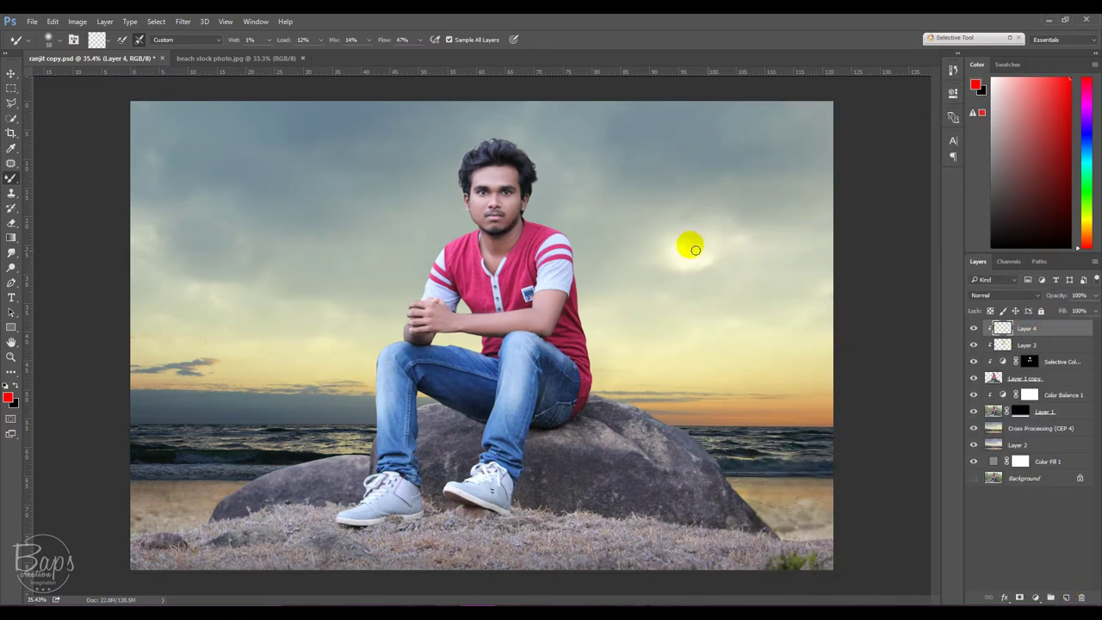
scroll(482, 131, up, 4)
scroll(510, 126, up, 2)
scroll(560, 104, up, 1)
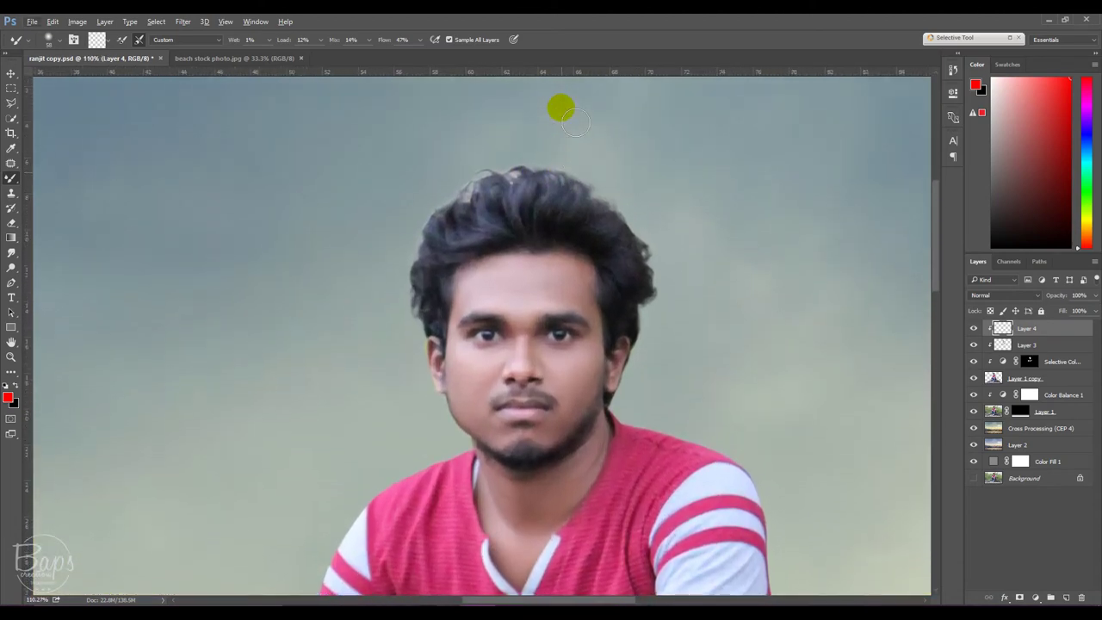
scroll(550, 138, up, 1)
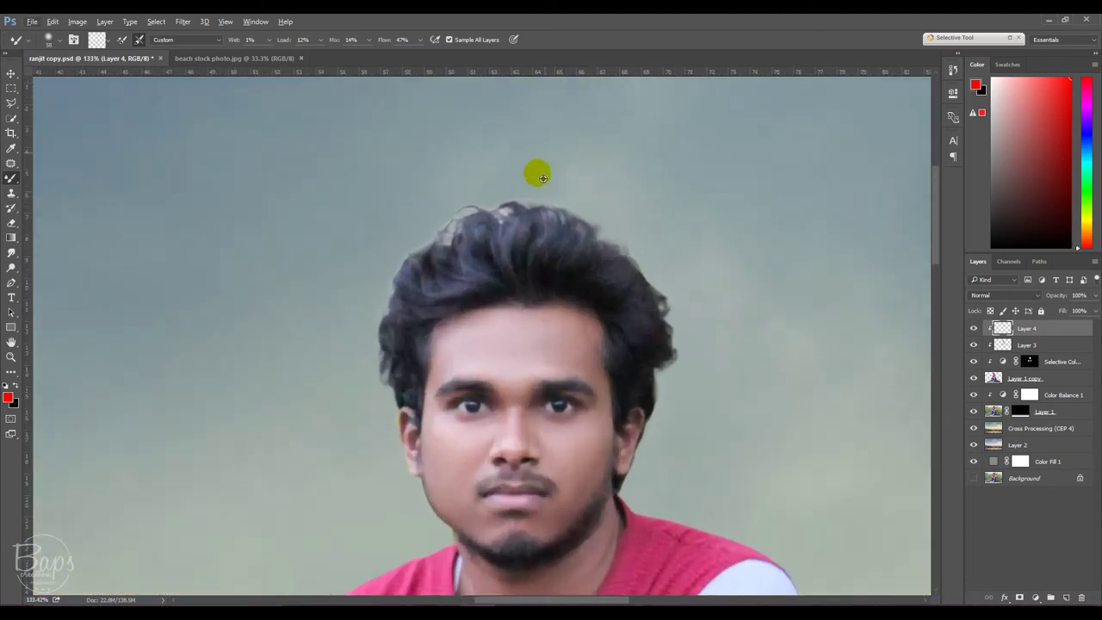
Set the Brush tool's colour to a near-black tone sampled from the hair.
right_click(11, 179)
click(38, 179)
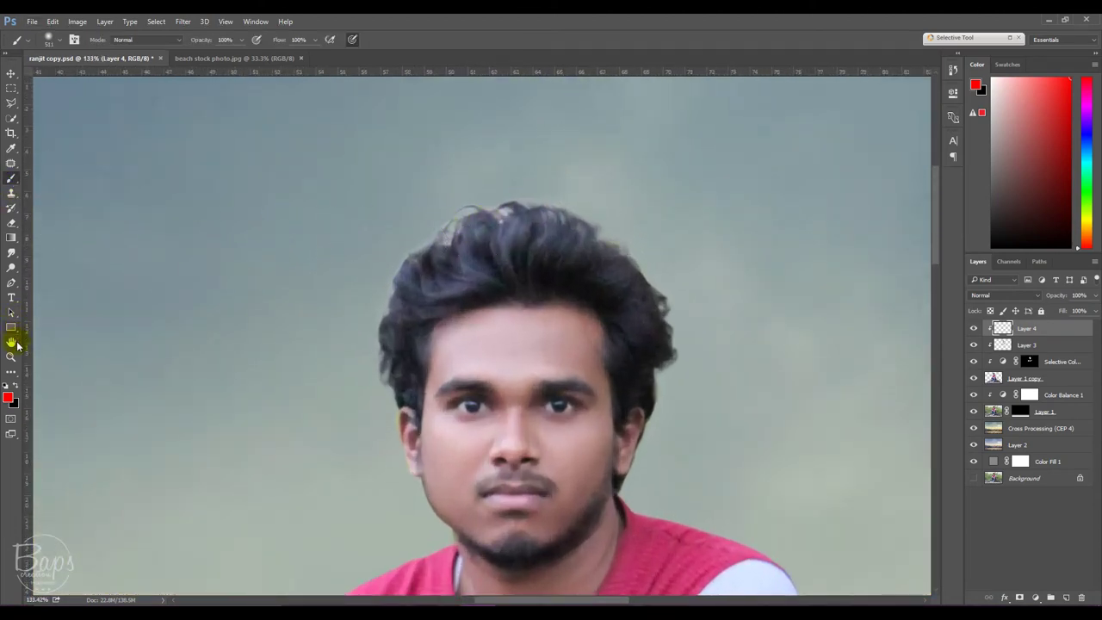
click(8, 397)
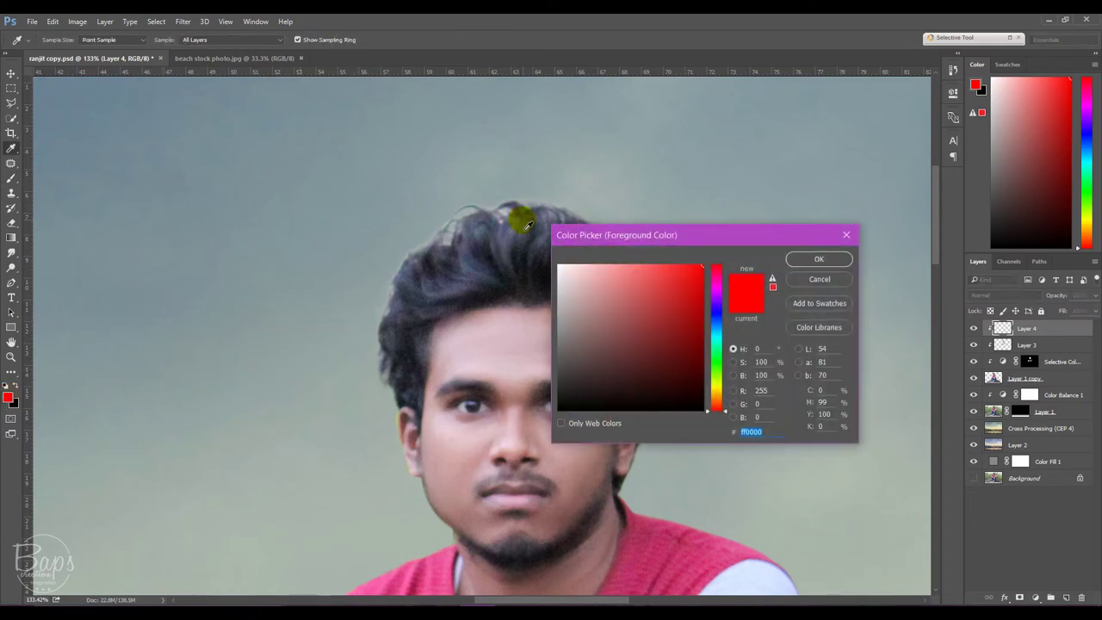
click(529, 221)
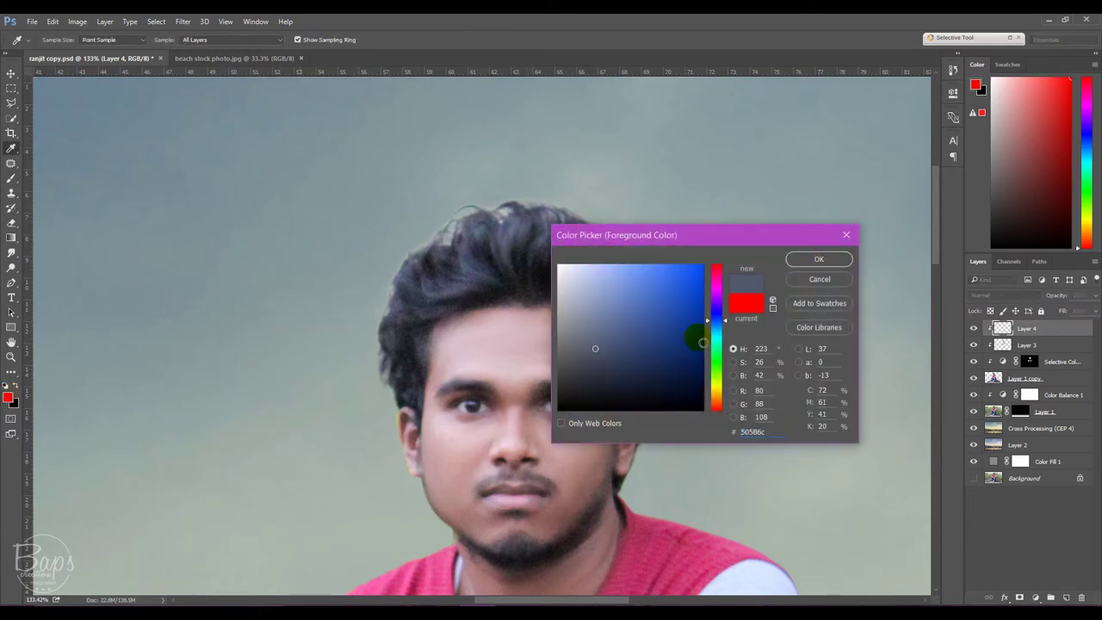
drag(614, 393, 573, 398)
click(818, 259)
key(b)
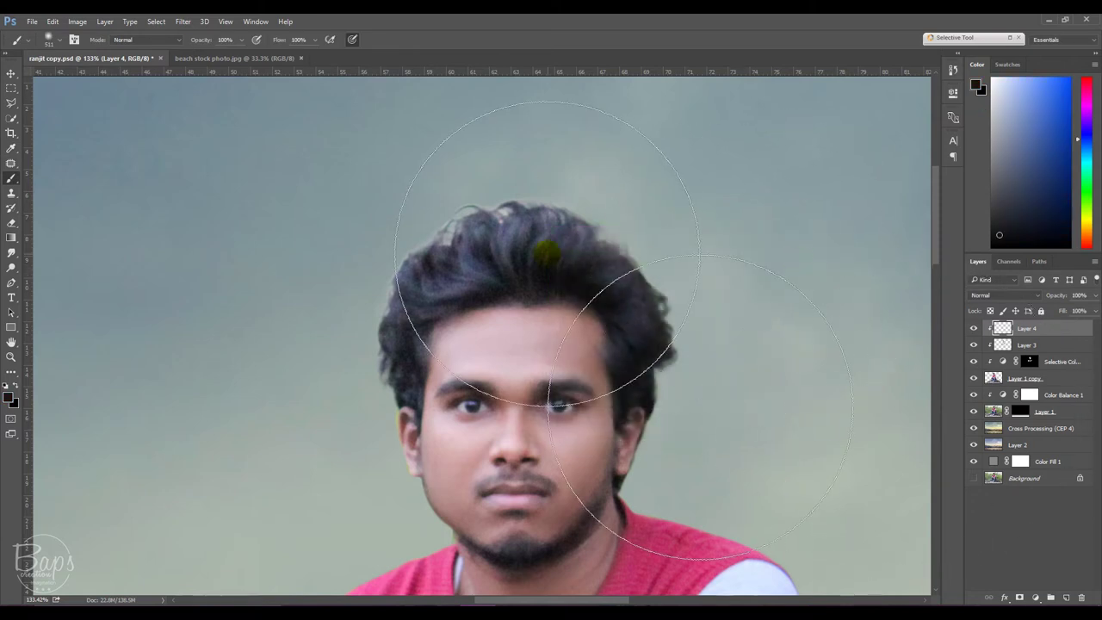
Paint dark hair strands along the top of the head and lower Layer 4 to 31% opacity.
right_click(545, 253)
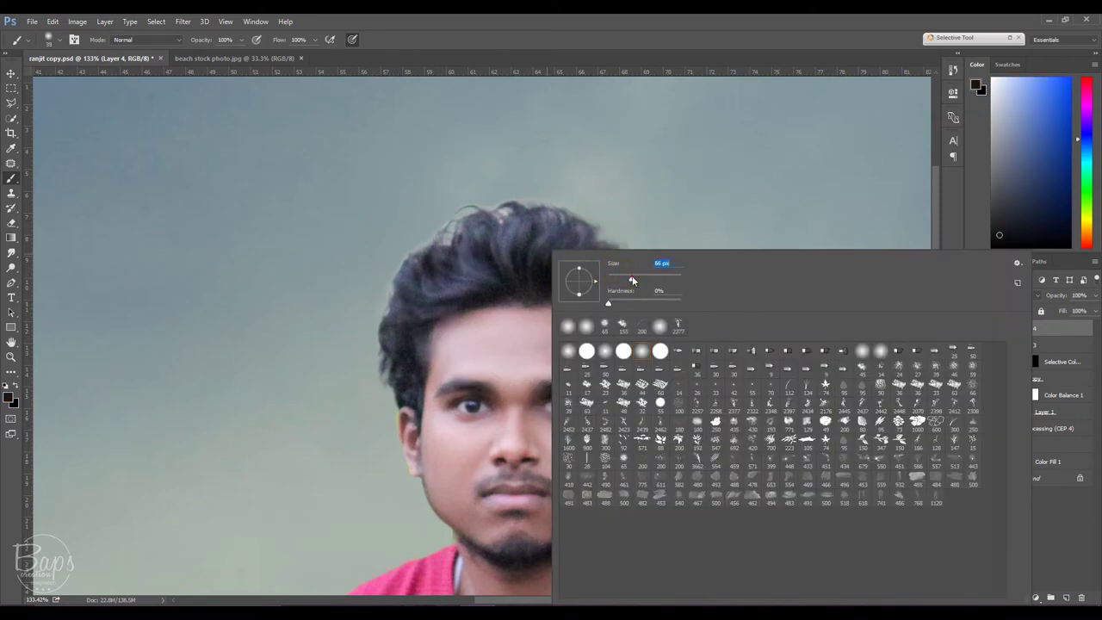
key(Return)
drag(481, 241, 369, 376)
drag(436, 220, 708, 361)
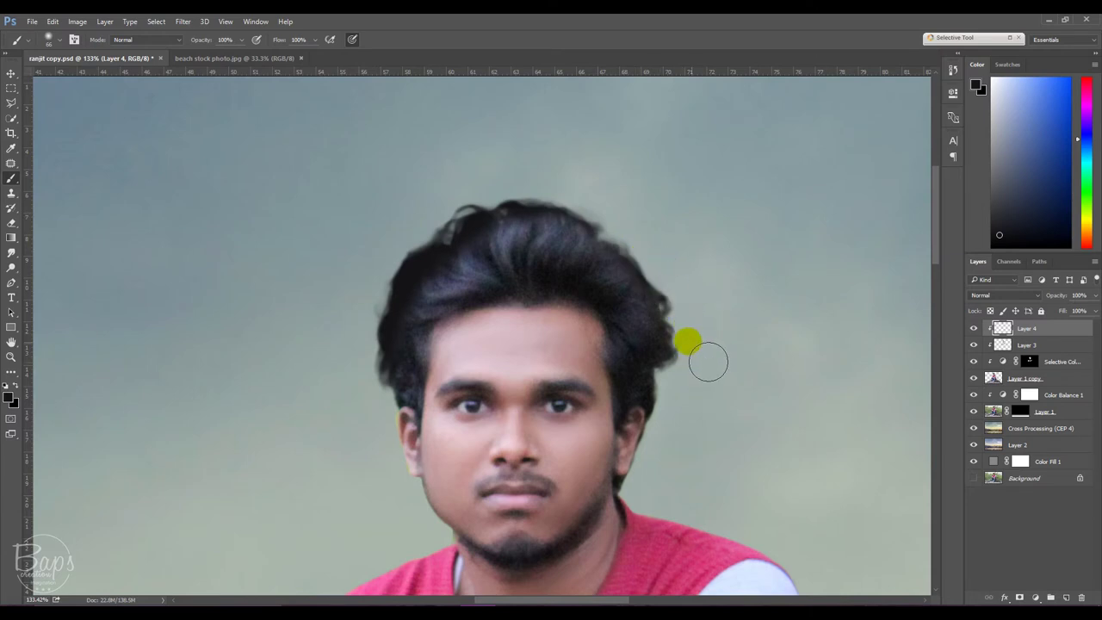
drag(1056, 294, 1031, 303)
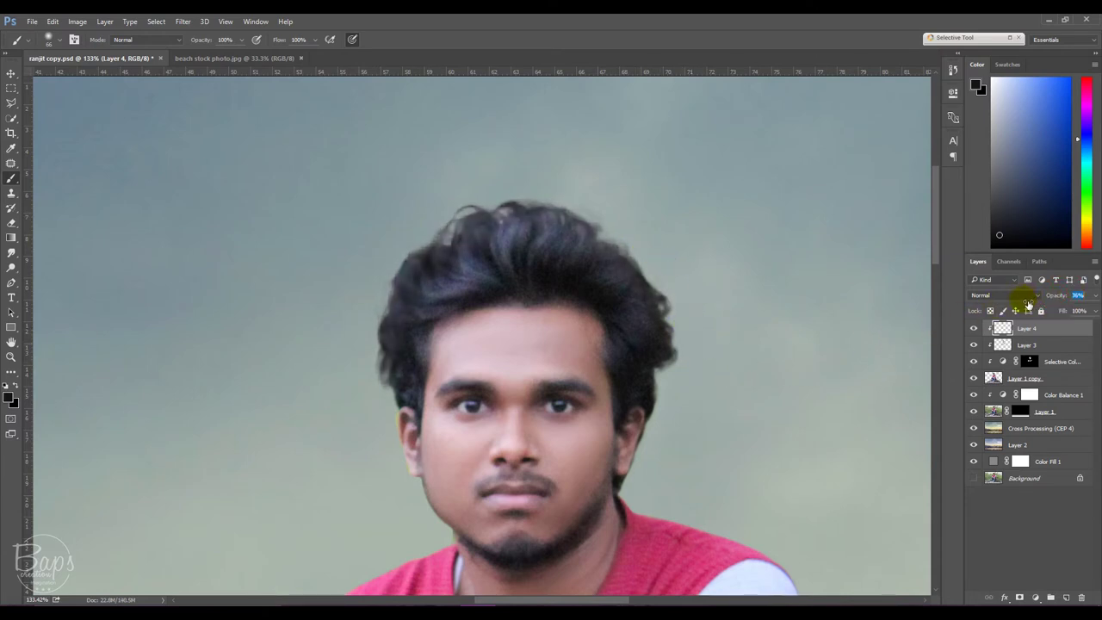
click(976, 329)
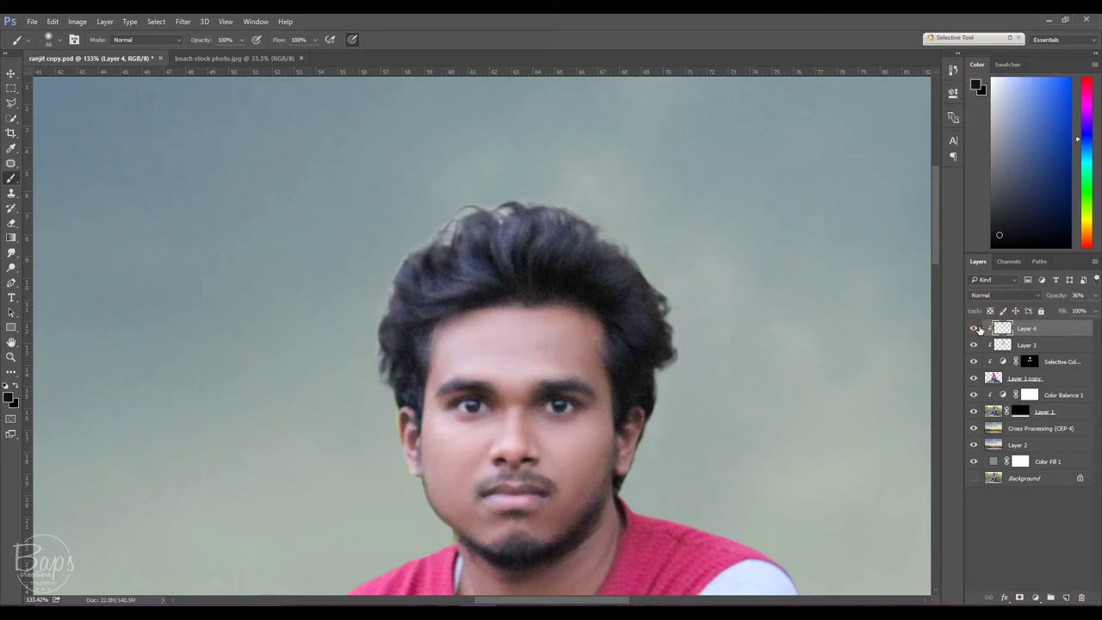
click(976, 328)
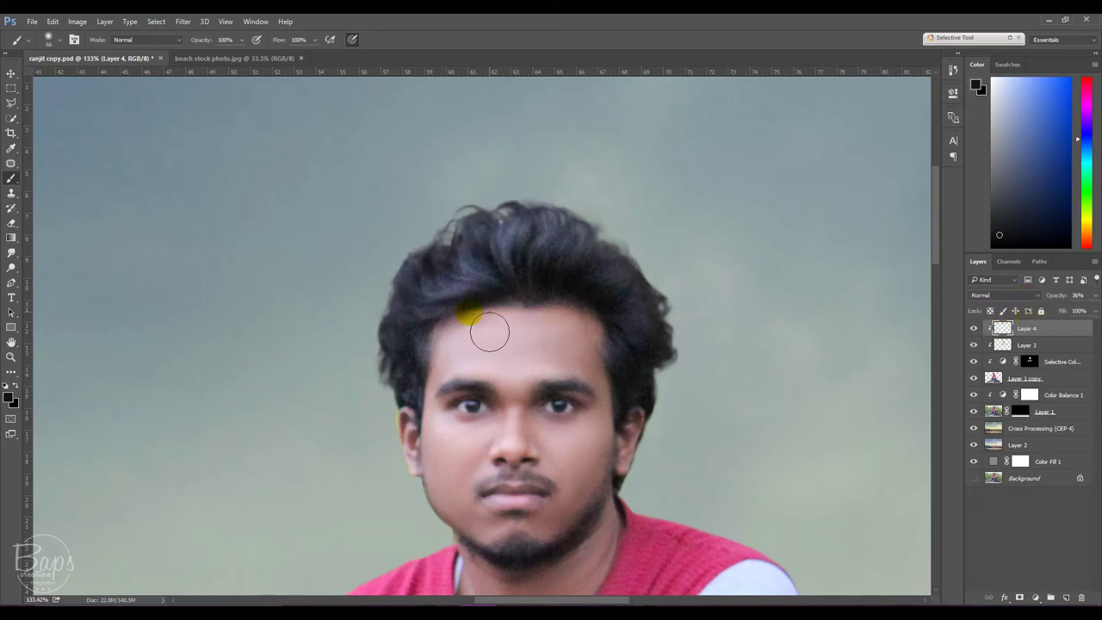
Erase the stray tint over the hair on Layer 4, then select Layer 4 through Layer 1.
right_click(11, 223)
click(44, 218)
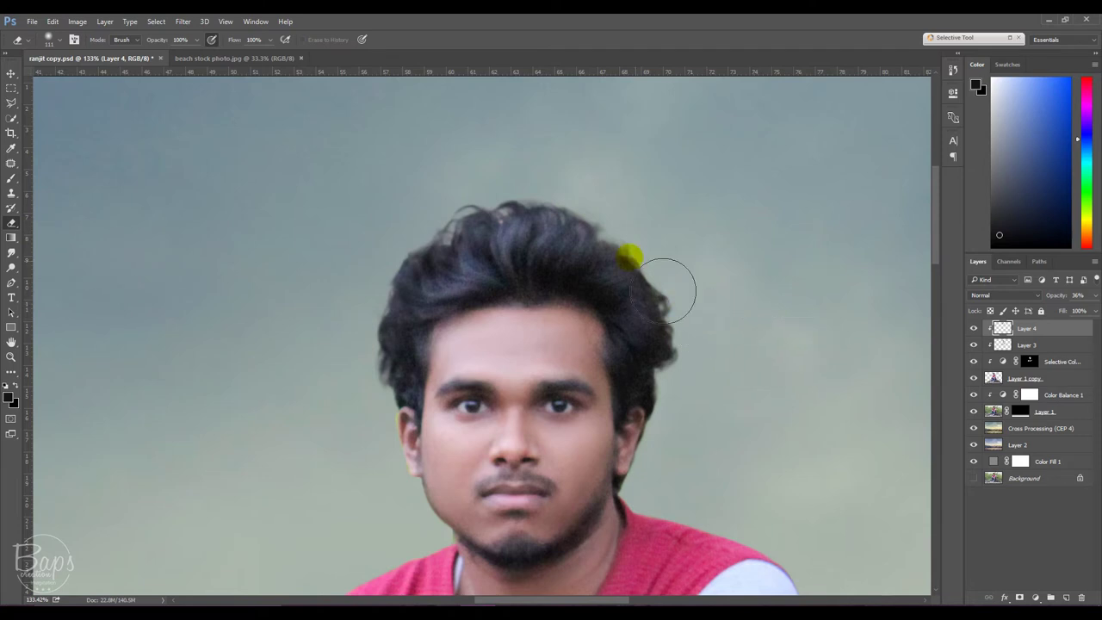
right_click(686, 265)
mouse_move(503, 276)
mouse_down()
mouse_move(482, 251)
mouse_move(595, 275)
mouse_move(474, 246)
mouse_move(420, 341)
mouse_up()
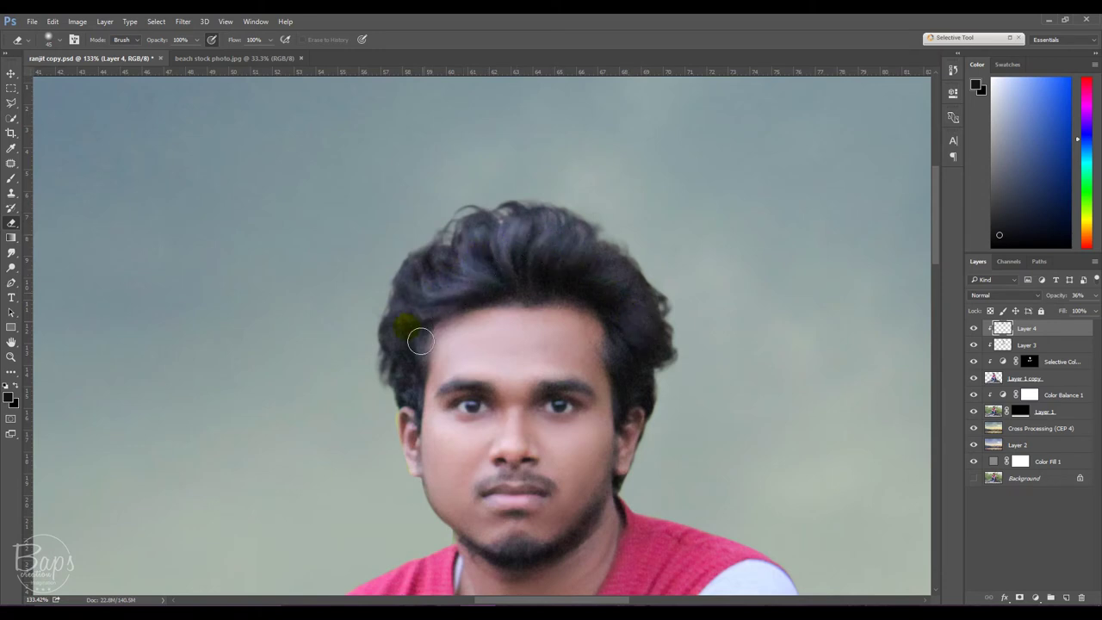
mouse_move(430, 401)
mouse_down()
mouse_move(491, 241)
mouse_move(567, 257)
mouse_up()
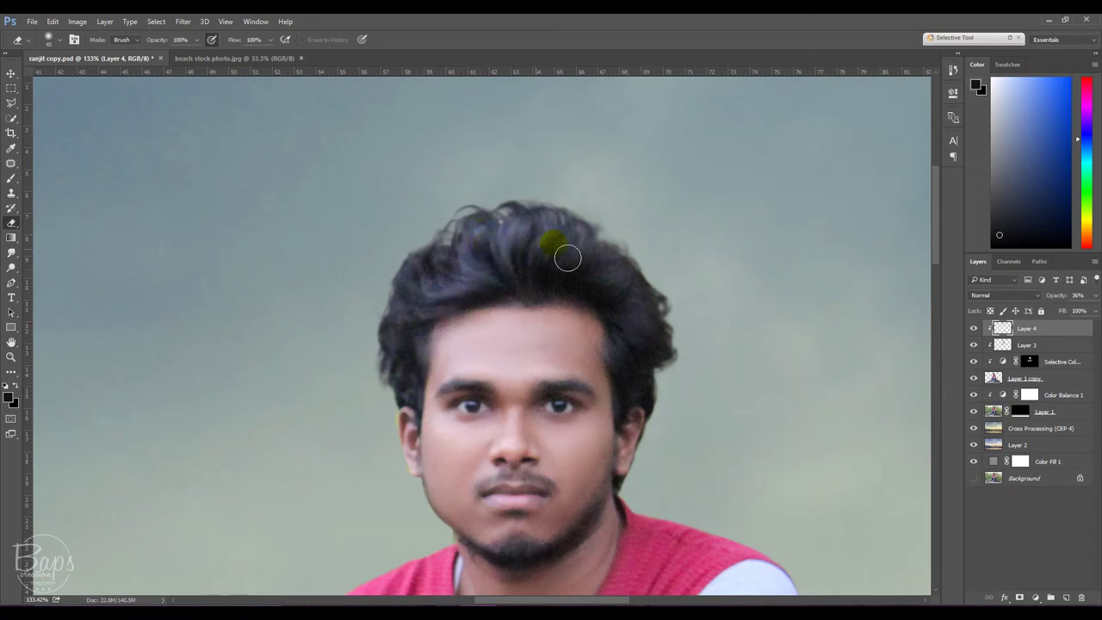
click(973, 328)
click(974, 328)
click(973, 327)
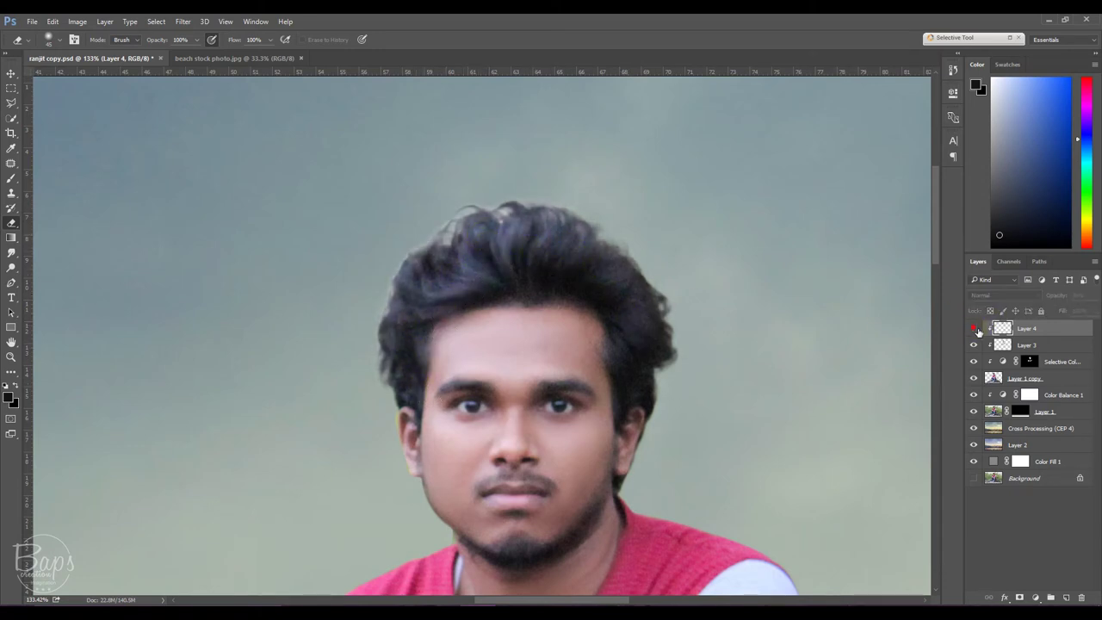
click(973, 328)
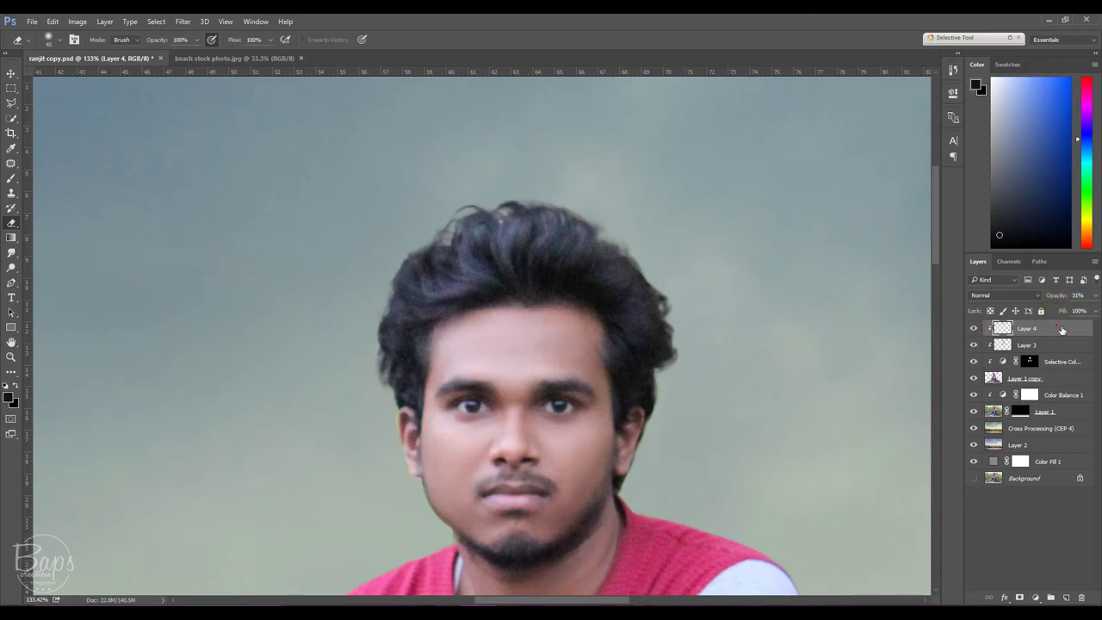
shift+click(1076, 417)
Group the man's layers, stamp a merged Layer 5, and duplicate it as Layer 5 copy.
key(ctrl+g)
text(model)
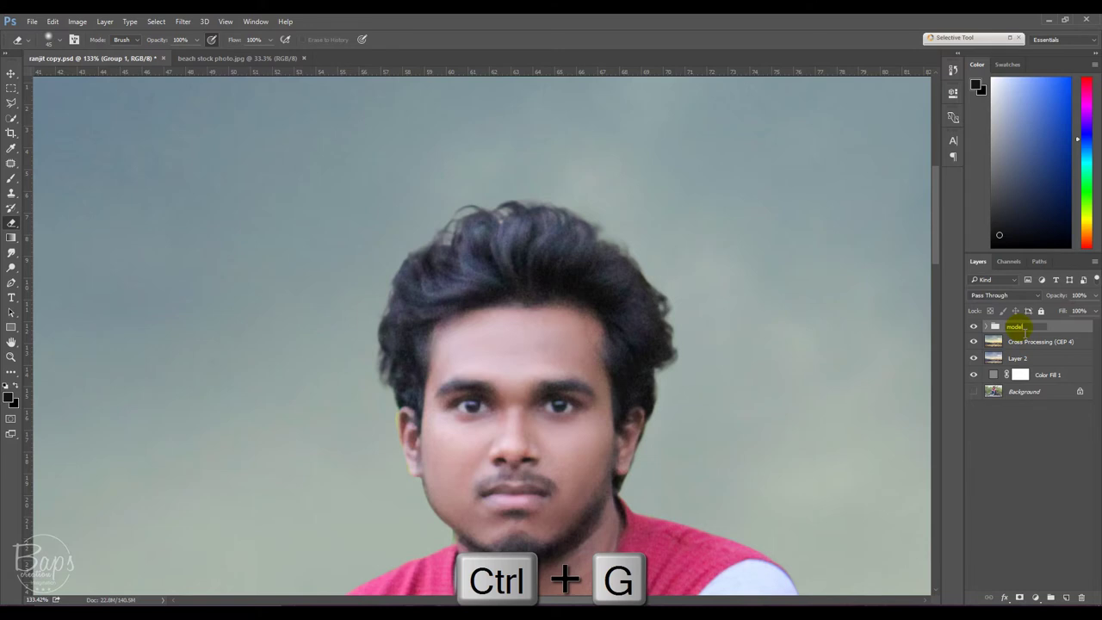
key(Return)
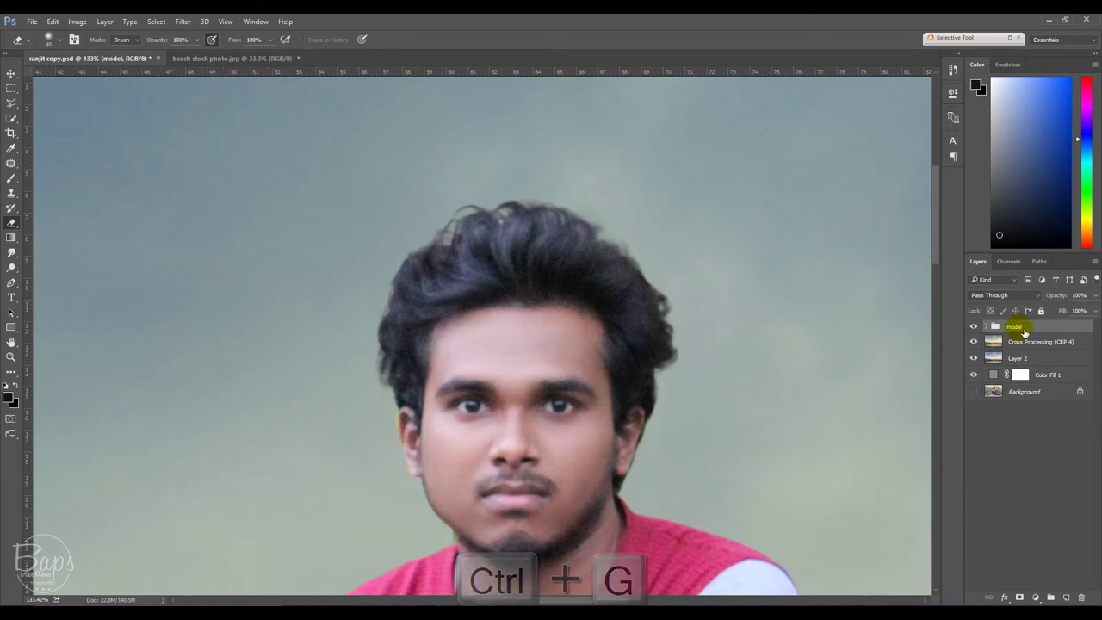
key(ctrl+shift+alt+e)
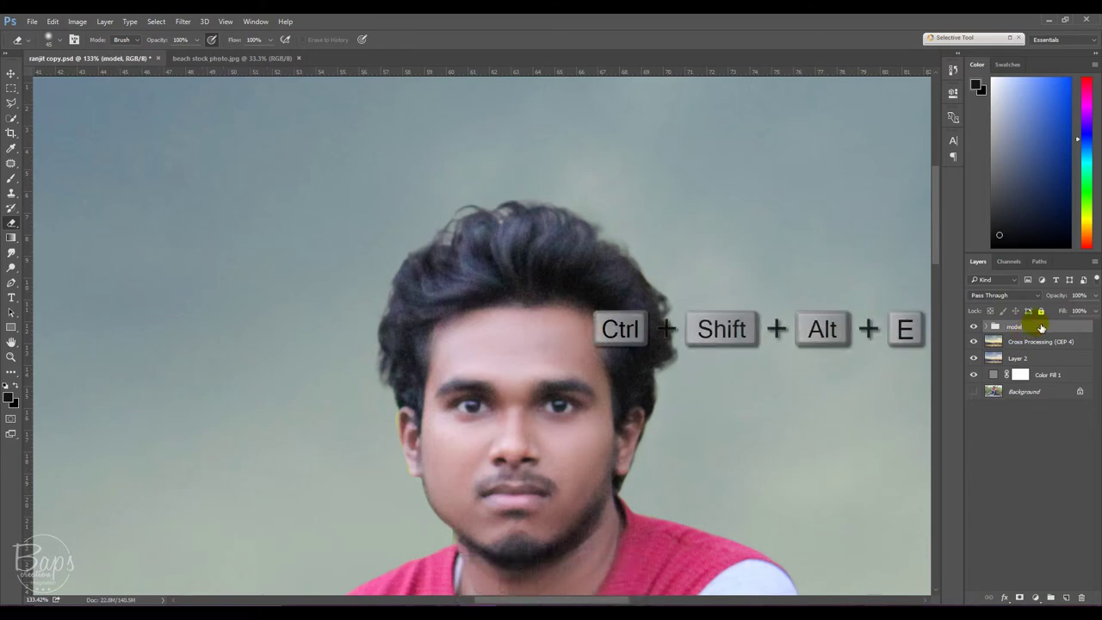
key(ctrl+j)
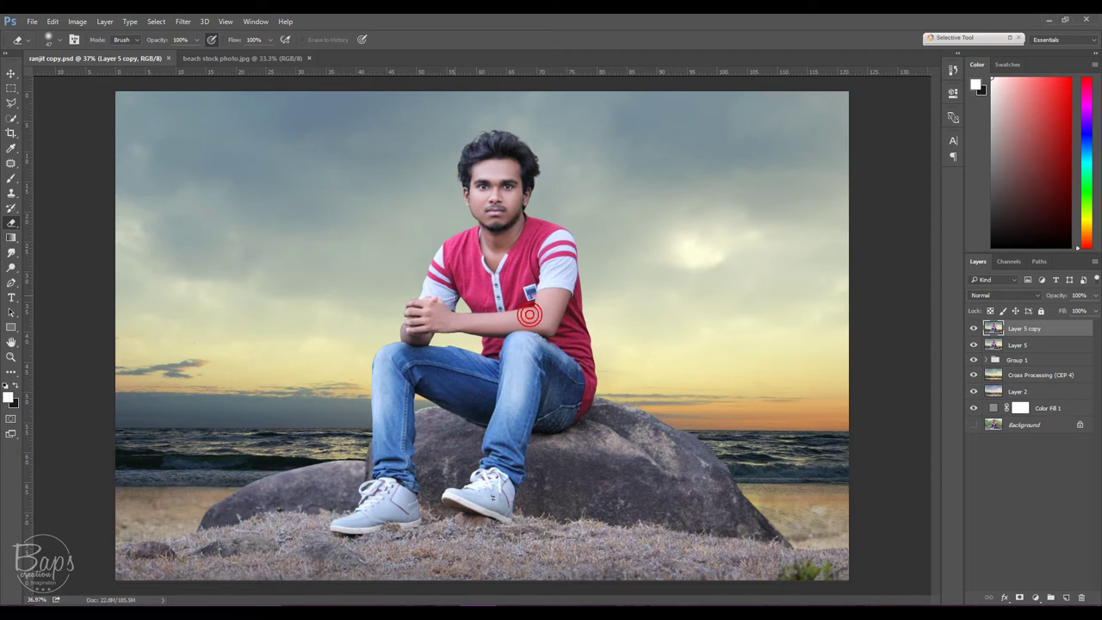
Apply Oil Paint to Layer 5 copy with Stylization 6.1, Bristle Detail 8.9 and Shine 0.0.
click(182, 21)
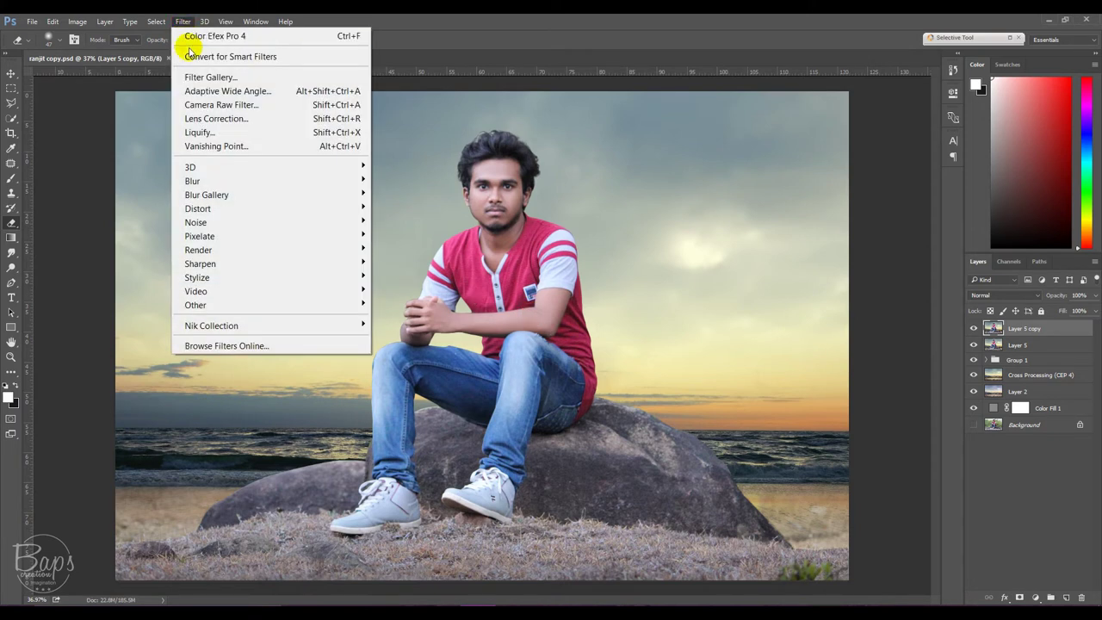
click(226, 278)
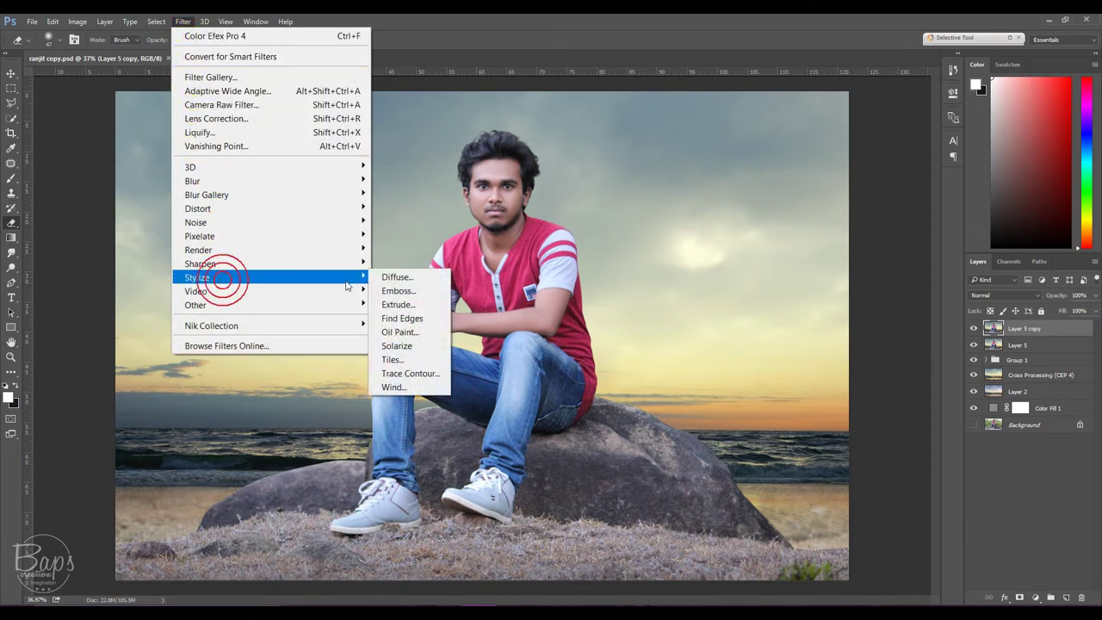
click(399, 332)
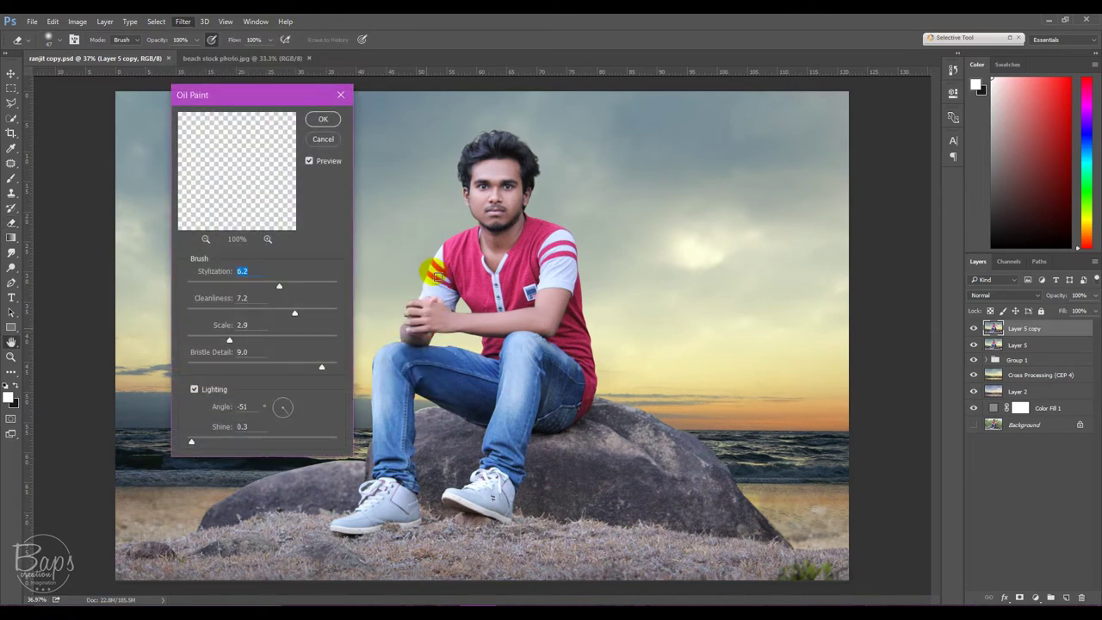
click(498, 176)
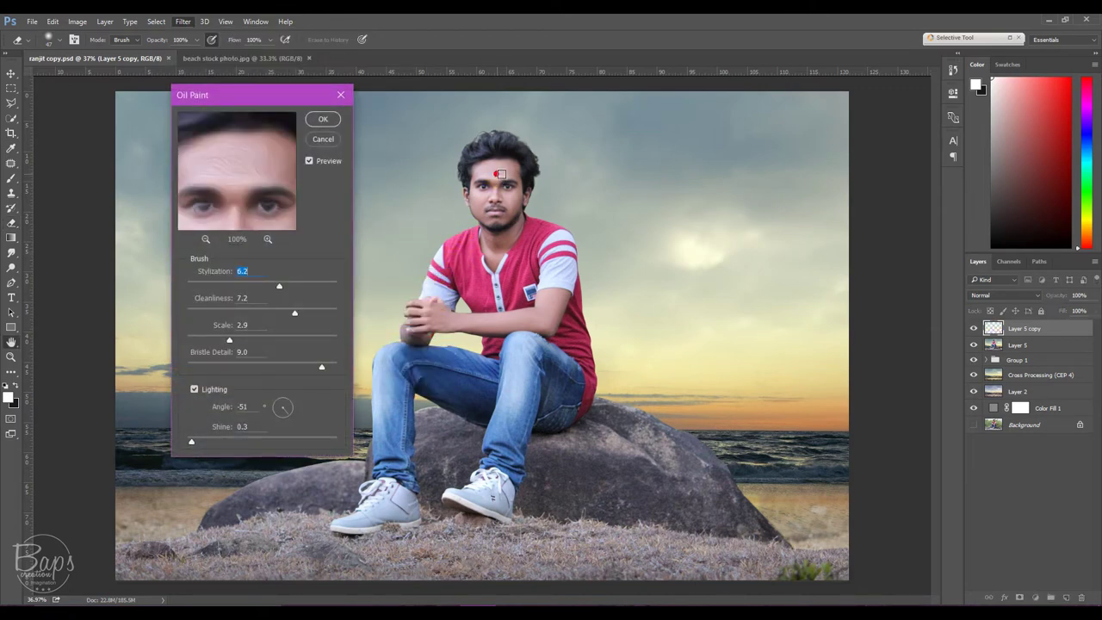
click(507, 155)
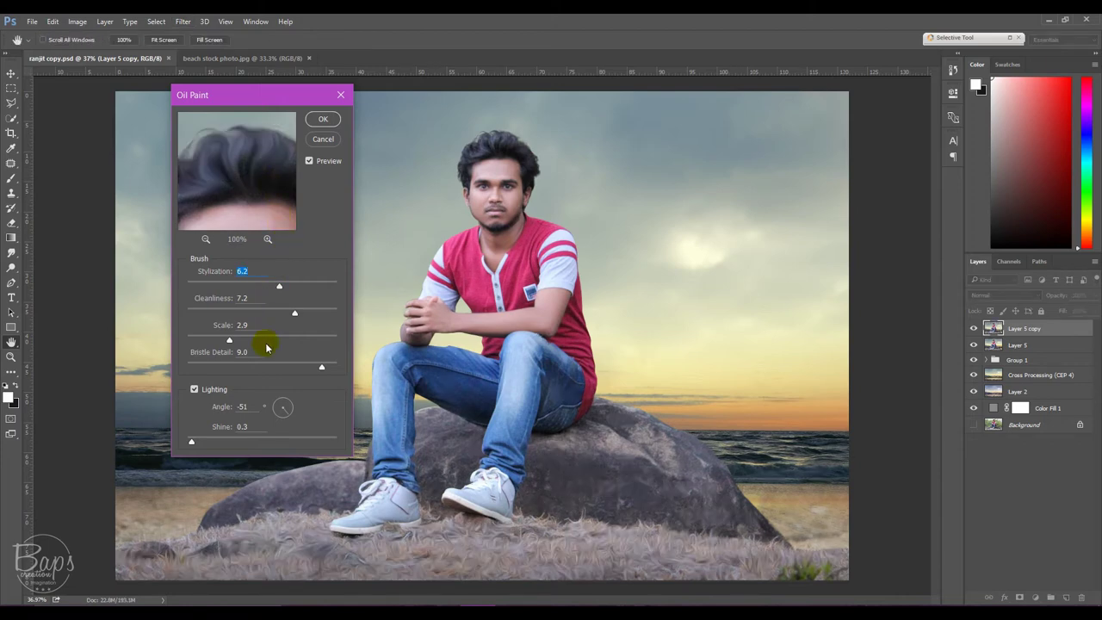
key(Down)
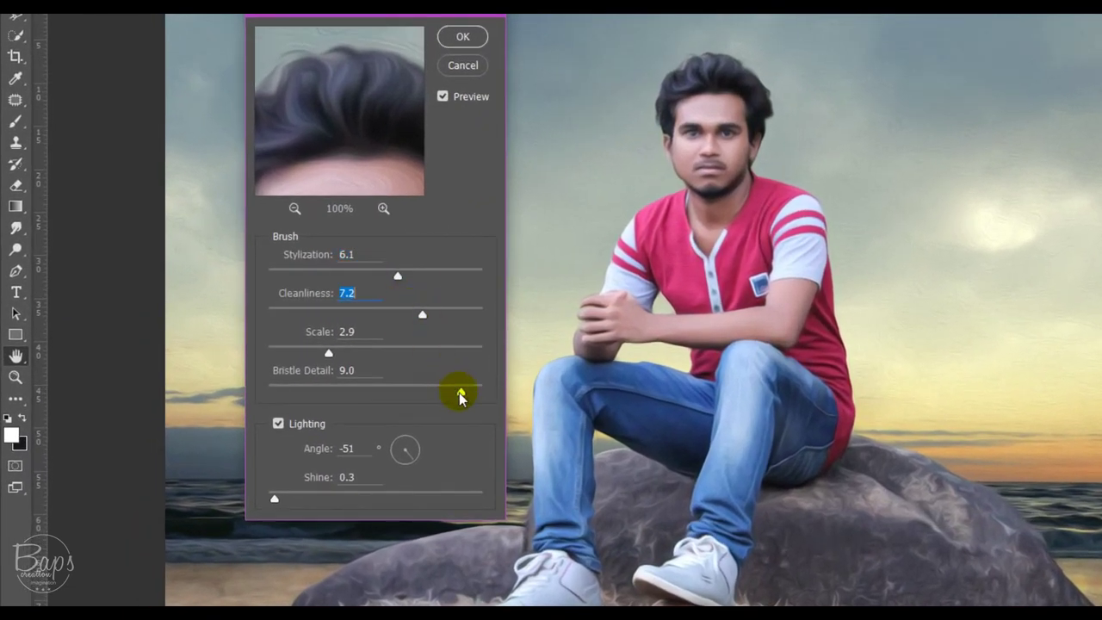
drag(457, 392, 453, 392)
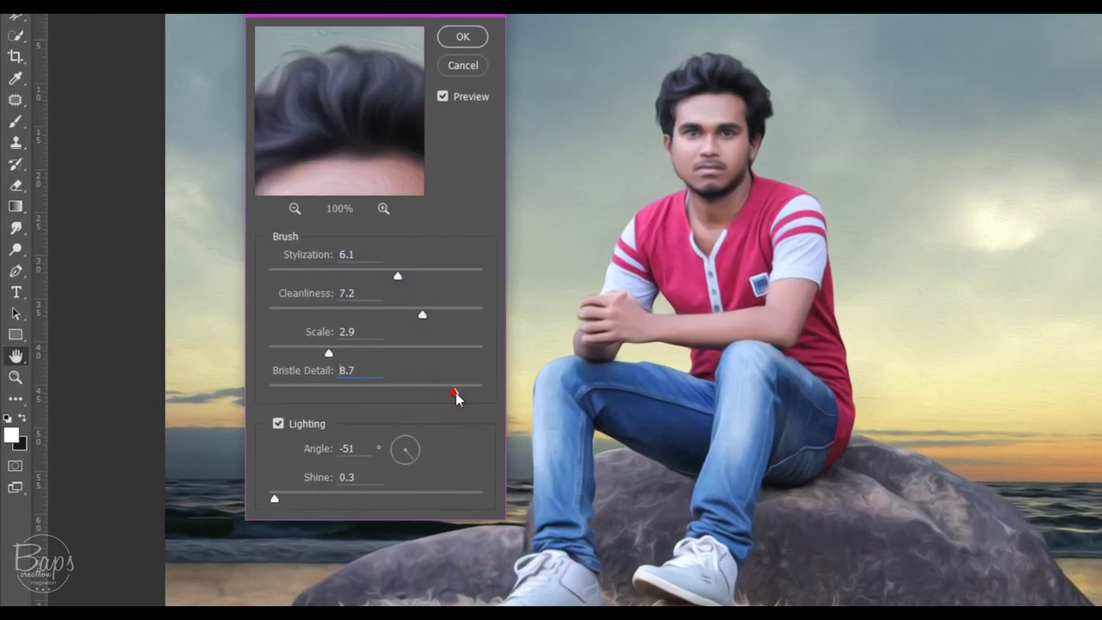
click(329, 353)
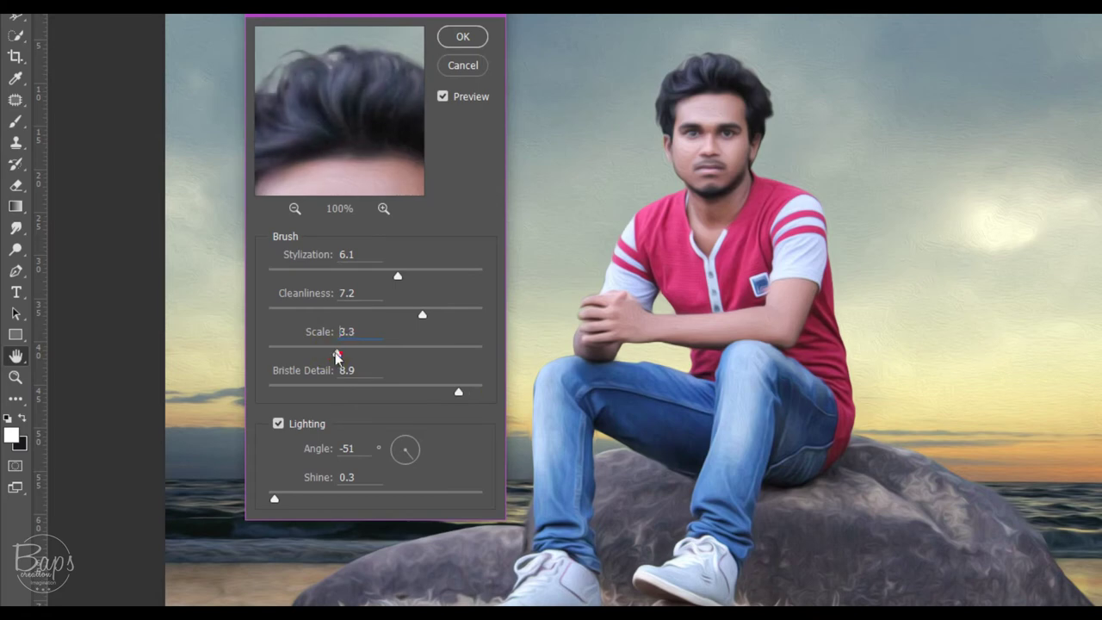
drag(273, 498, 267, 498)
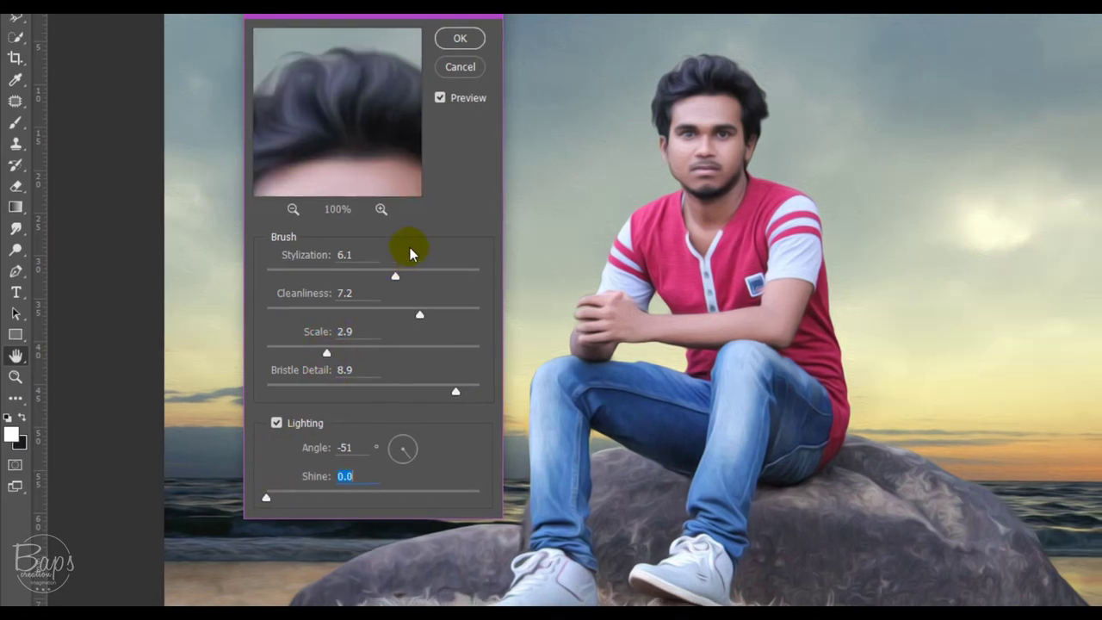
click(463, 37)
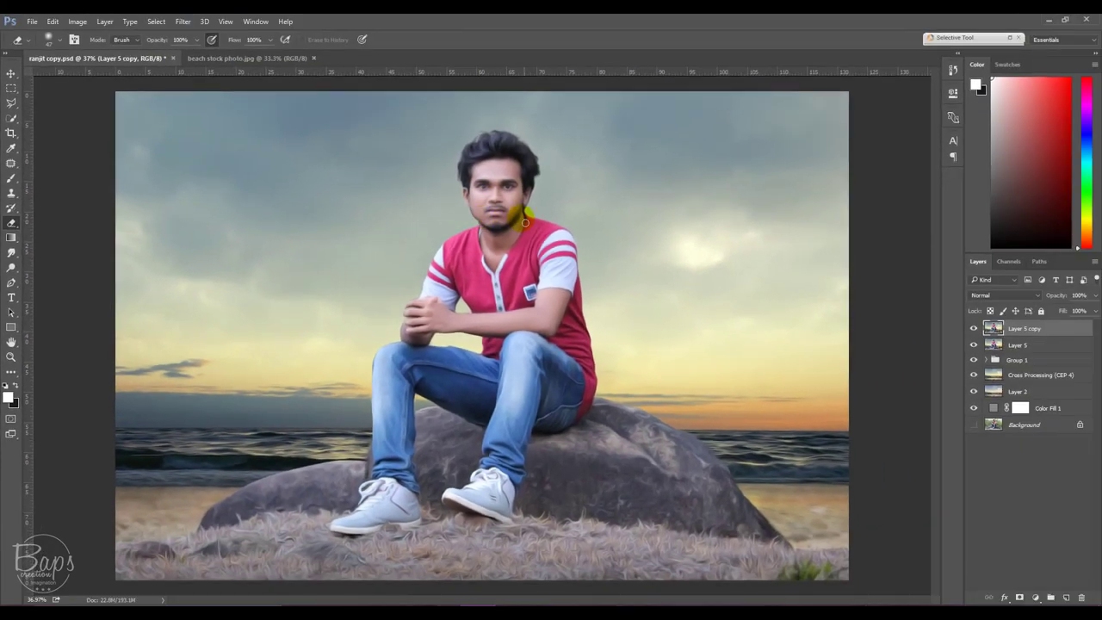
Add a layer mask to Layer 5 copy and set black as the painting colour.
scroll(507, 185, up, 1)
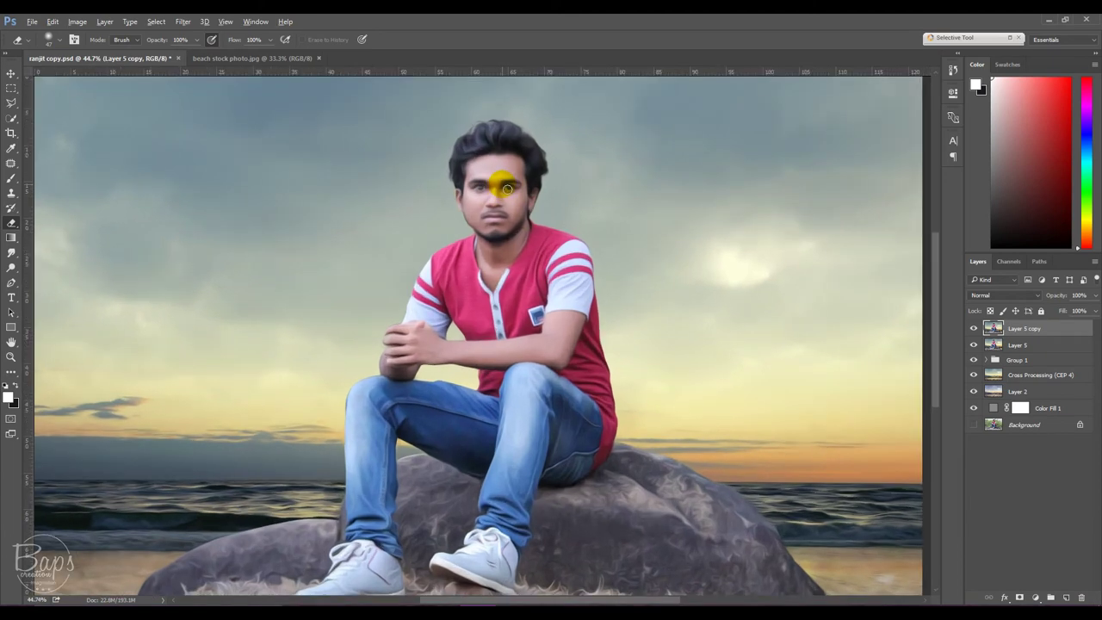
scroll(508, 185, up, 1)
scroll(508, 185, up, 2)
scroll(514, 185, up, 1)
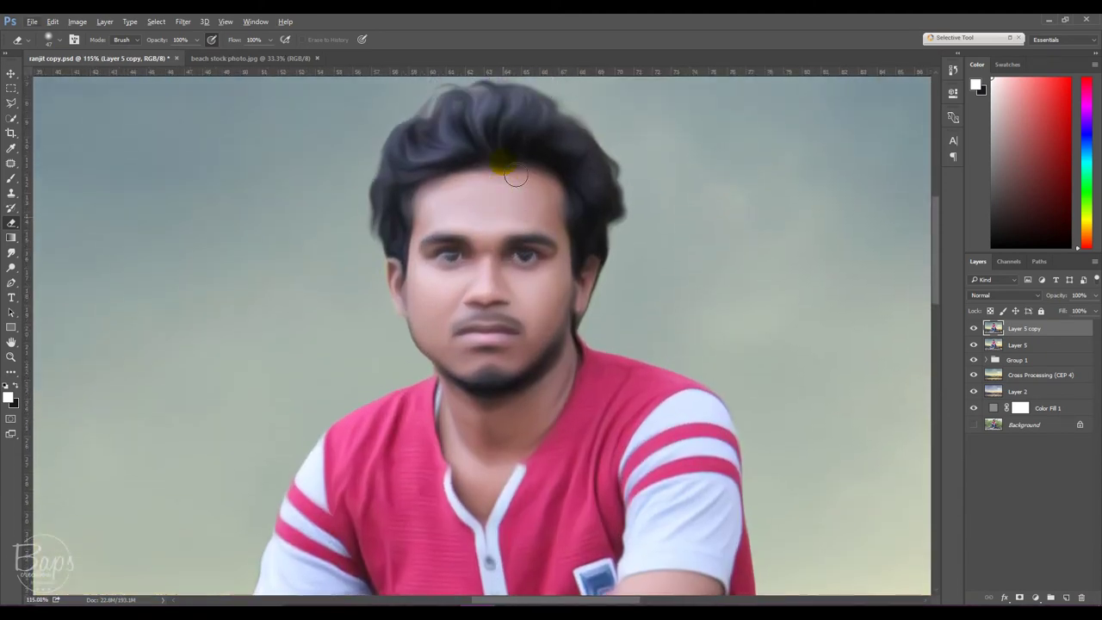
scroll(517, 180, up, 1)
scroll(518, 177, up, 1)
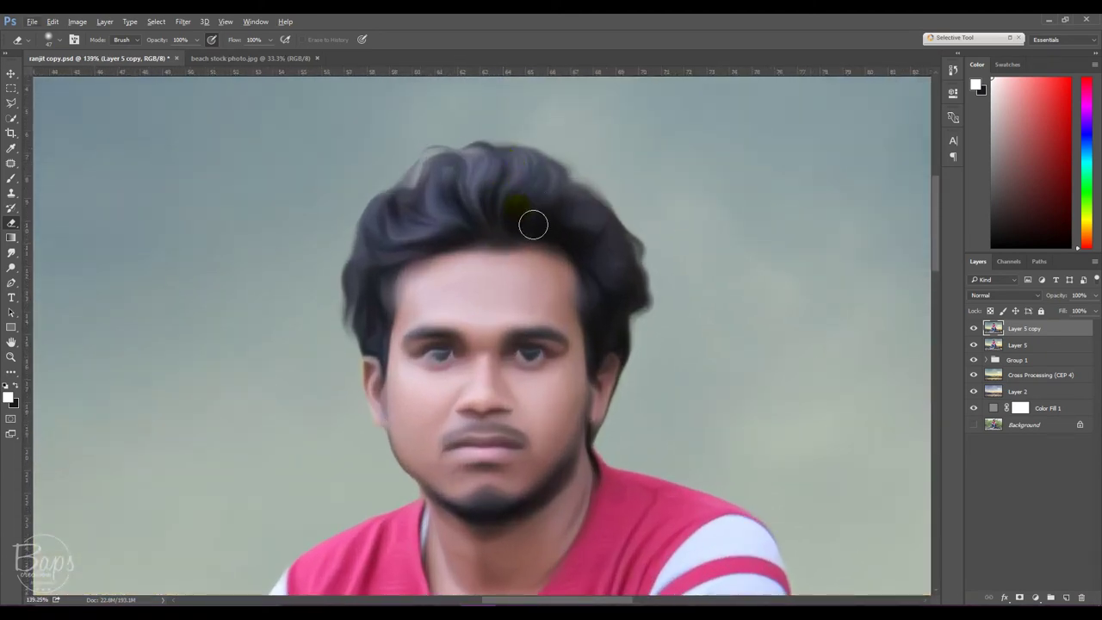
click(1020, 597)
key(x)
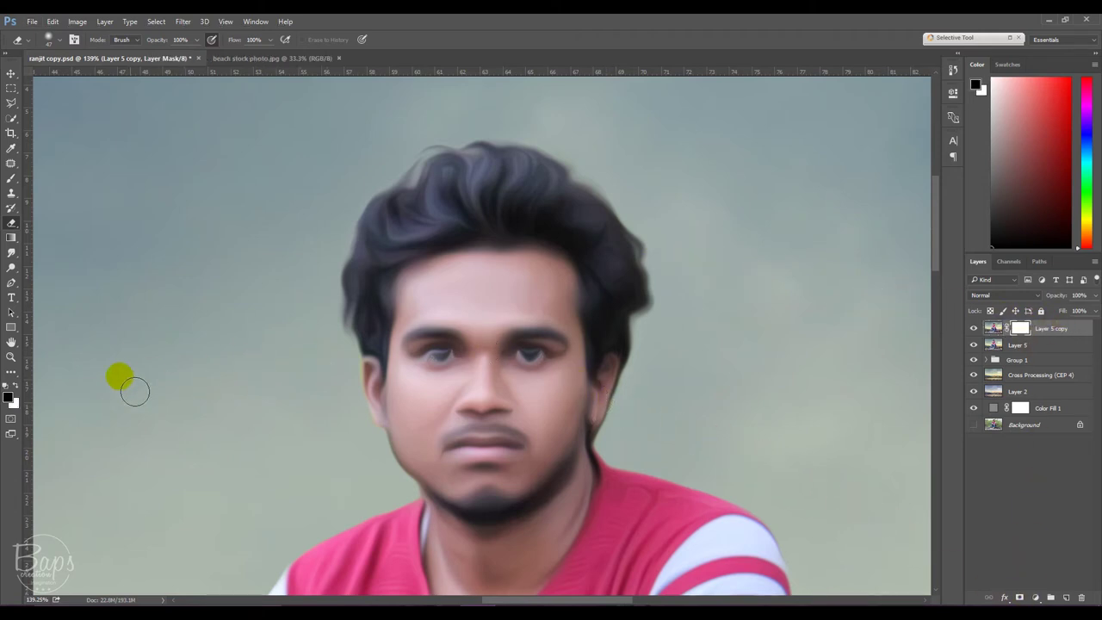
click(8, 384)
Paint the mask black over the eyes, mouth, nose and cheeks.
click(489, 387)
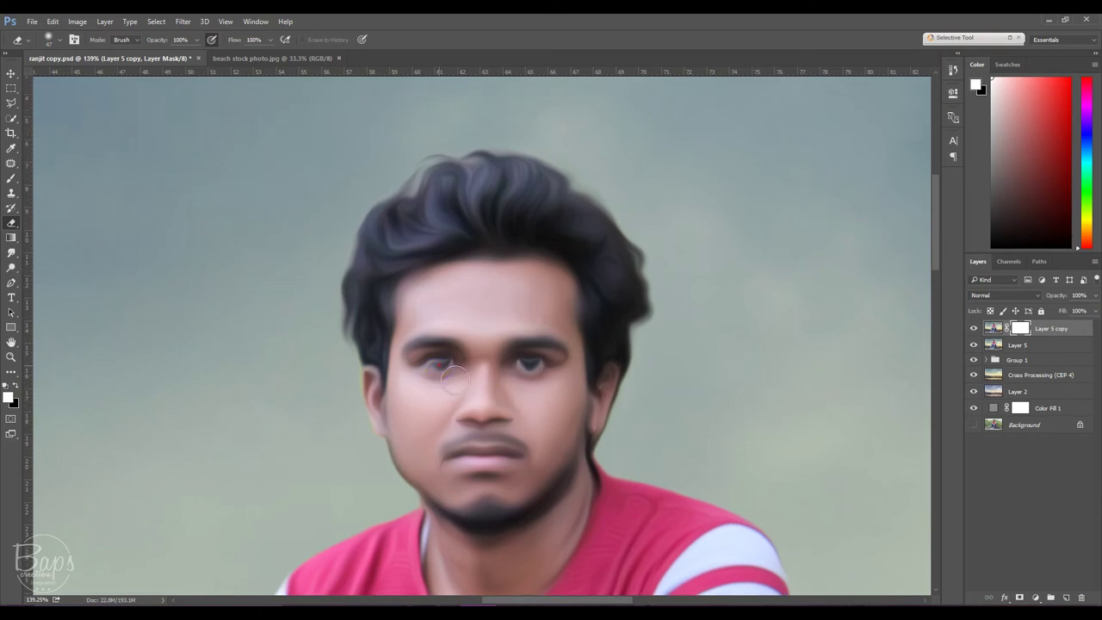
click(533, 382)
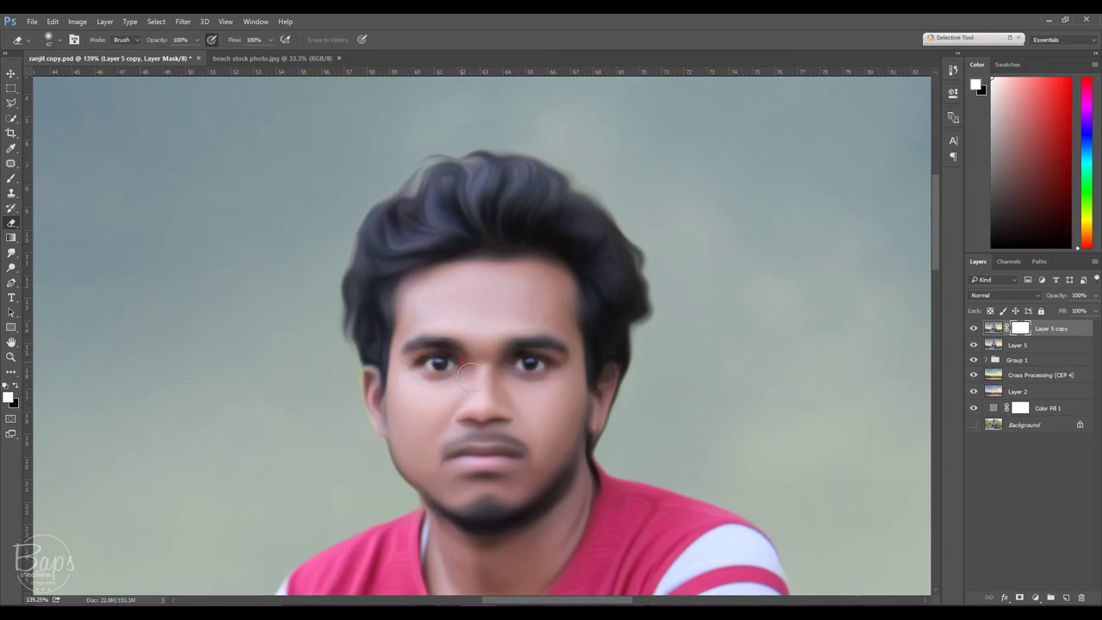
click(480, 453)
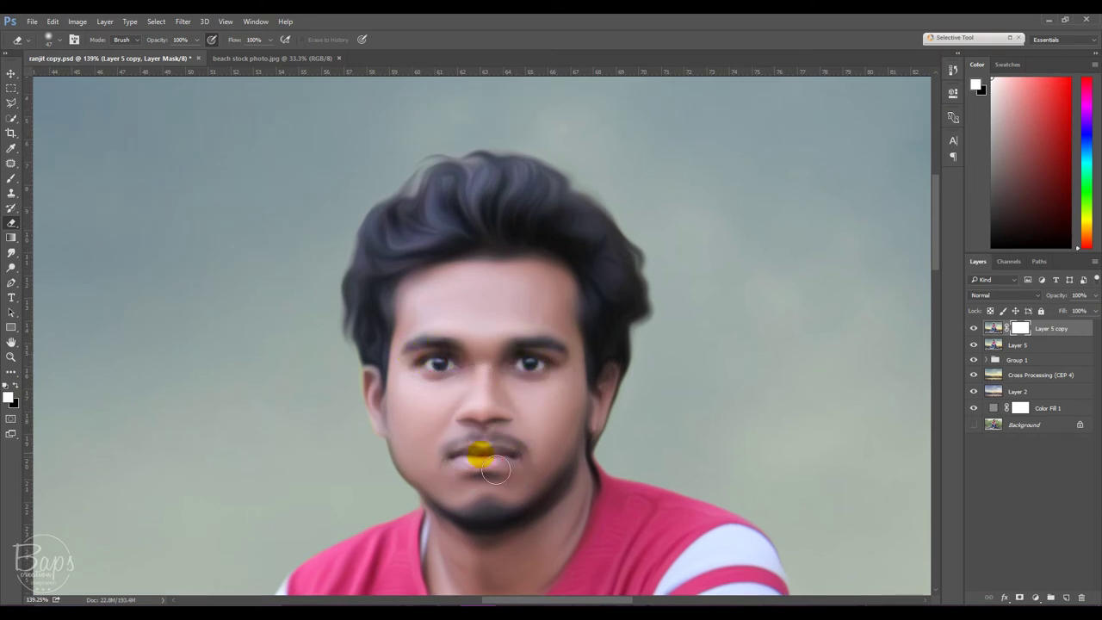
click(467, 419)
click(405, 418)
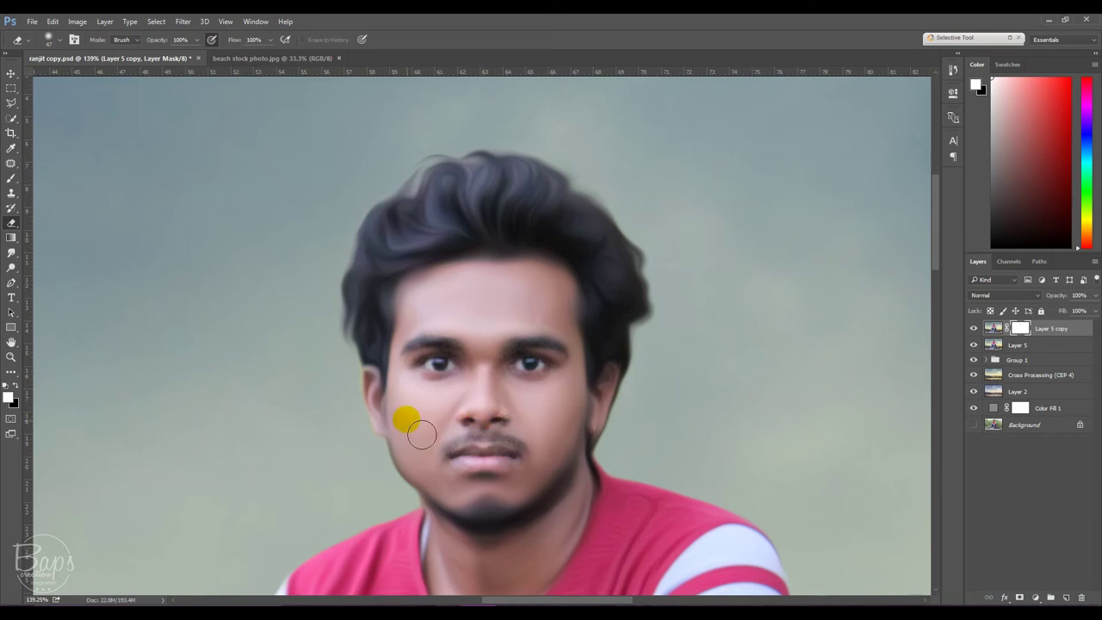
right_click(612, 394)
click(684, 283)
Shrink the brush and paint the mask black over the man's hands.
key(Return)
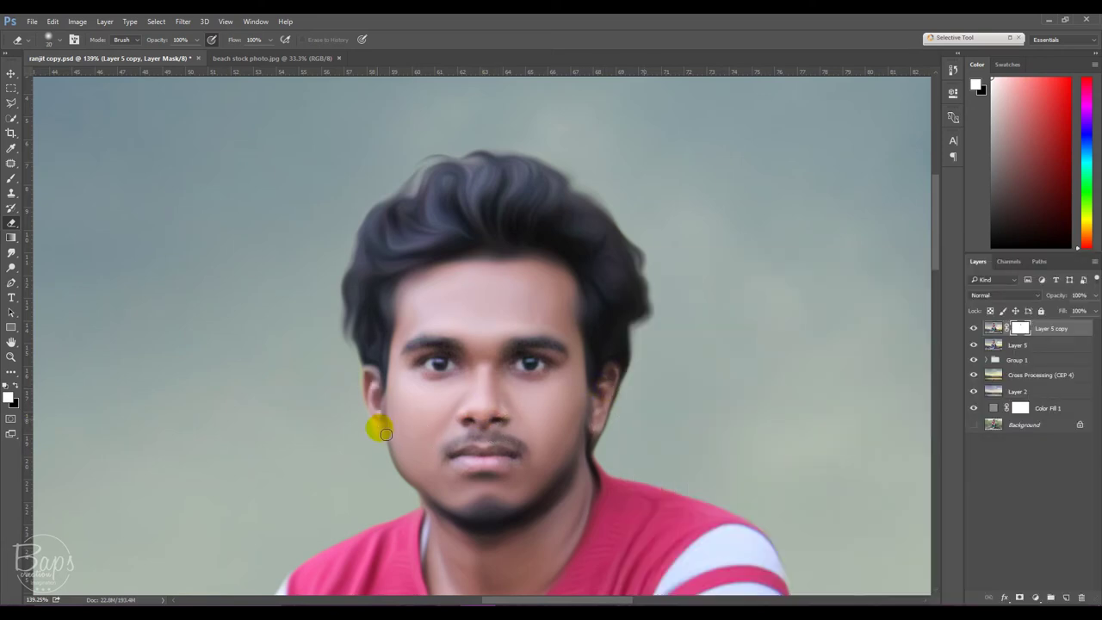
scroll(504, 431, down, 5)
scroll(283, 502, up, 5)
scroll(349, 420, up, 1)
right_click(298, 357)
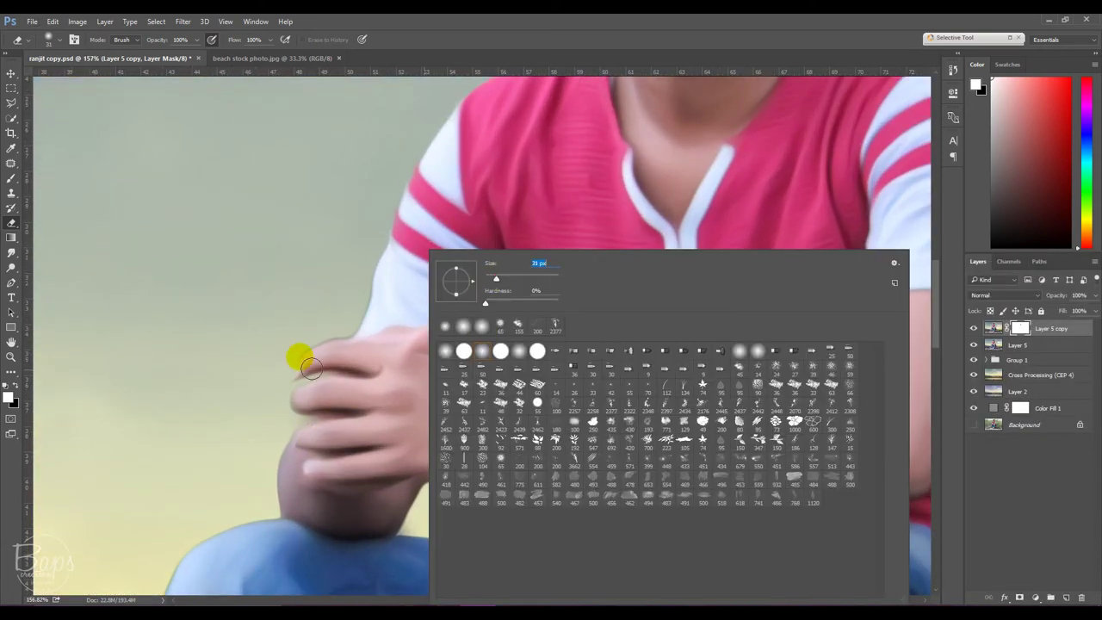
key(Return)
drag(437, 349, 491, 376)
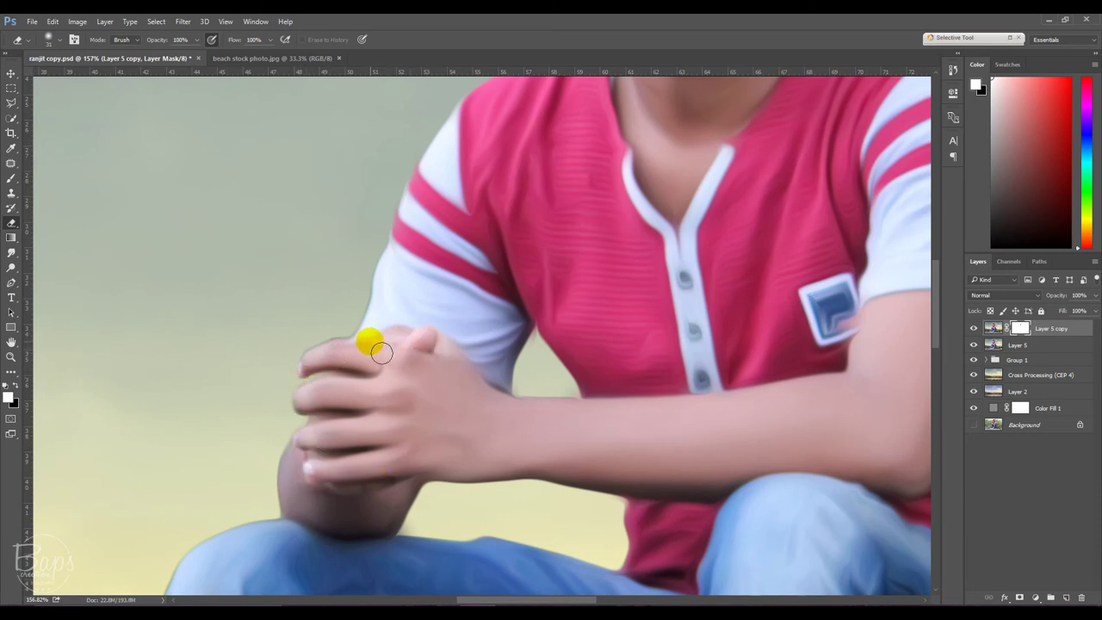
scroll(507, 391, down, 5)
scroll(518, 402, down, 3)
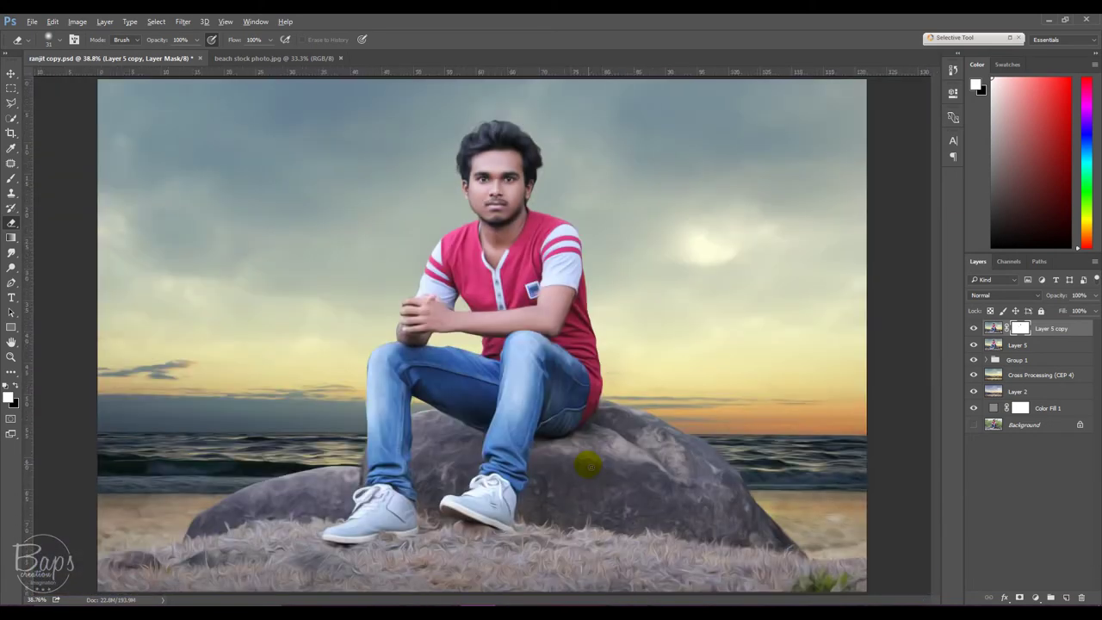
scroll(585, 457, down, 1)
scroll(529, 457, up, 1)
scroll(524, 419, down, 1)
Add a Selective Color adjustment, set Reds Cyan to -37, then adjust the Blues and Magentas ranges.
click(1034, 596)
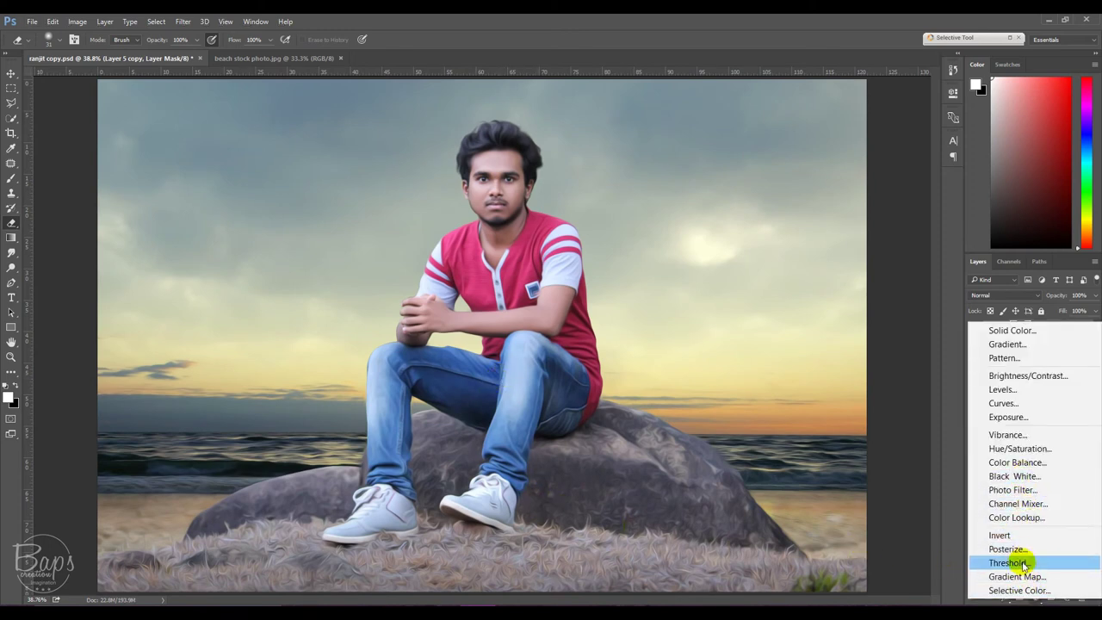
click(1014, 589)
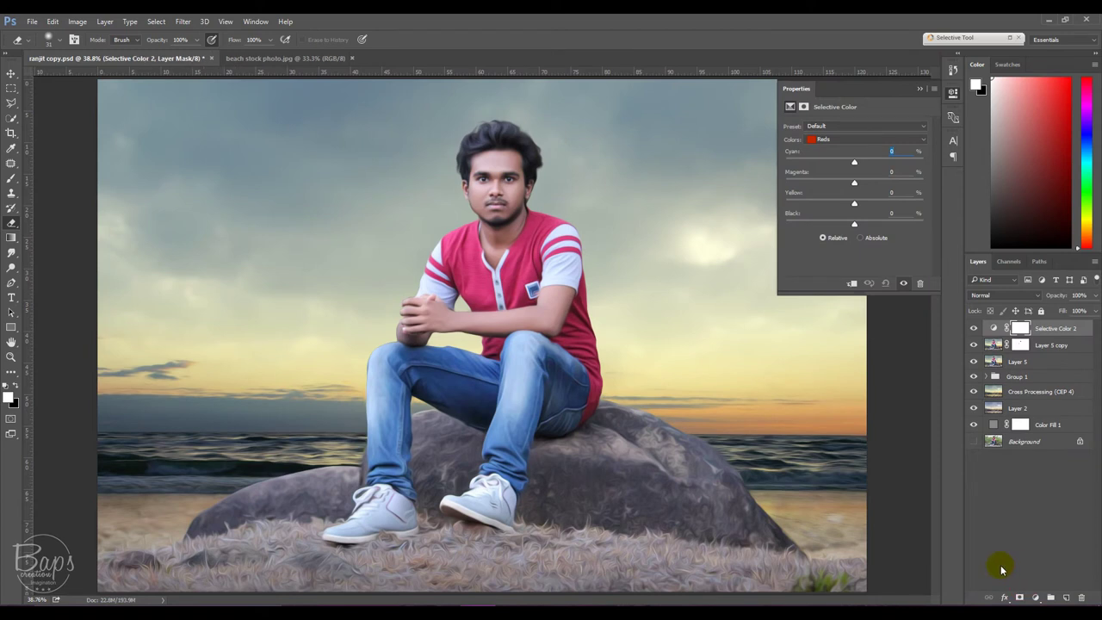
click(822, 141)
click(827, 148)
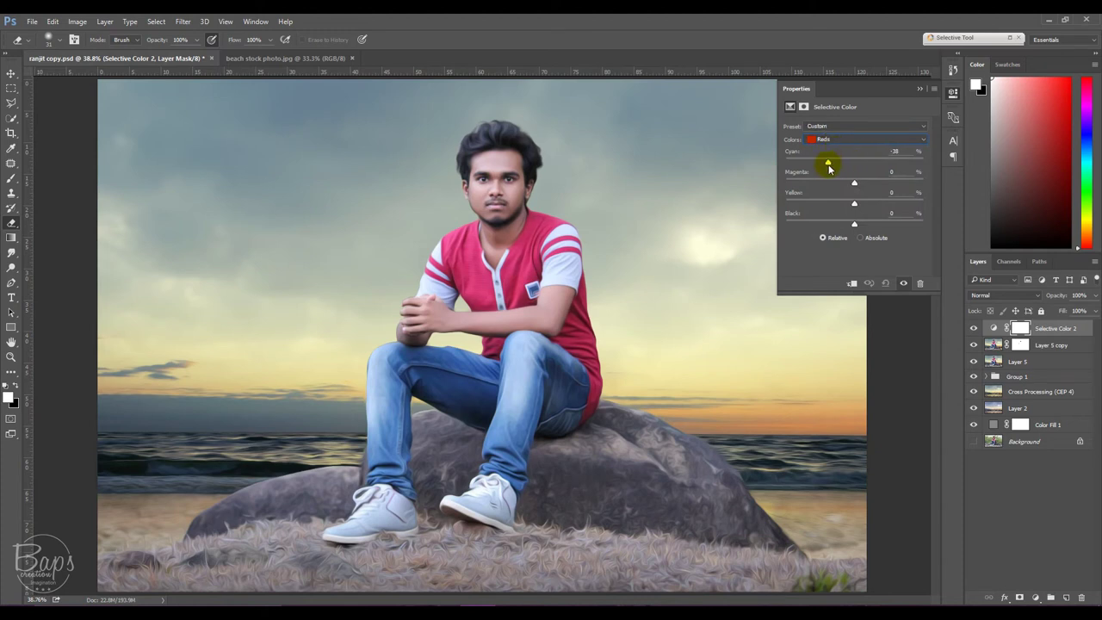
drag(829, 169, 830, 168)
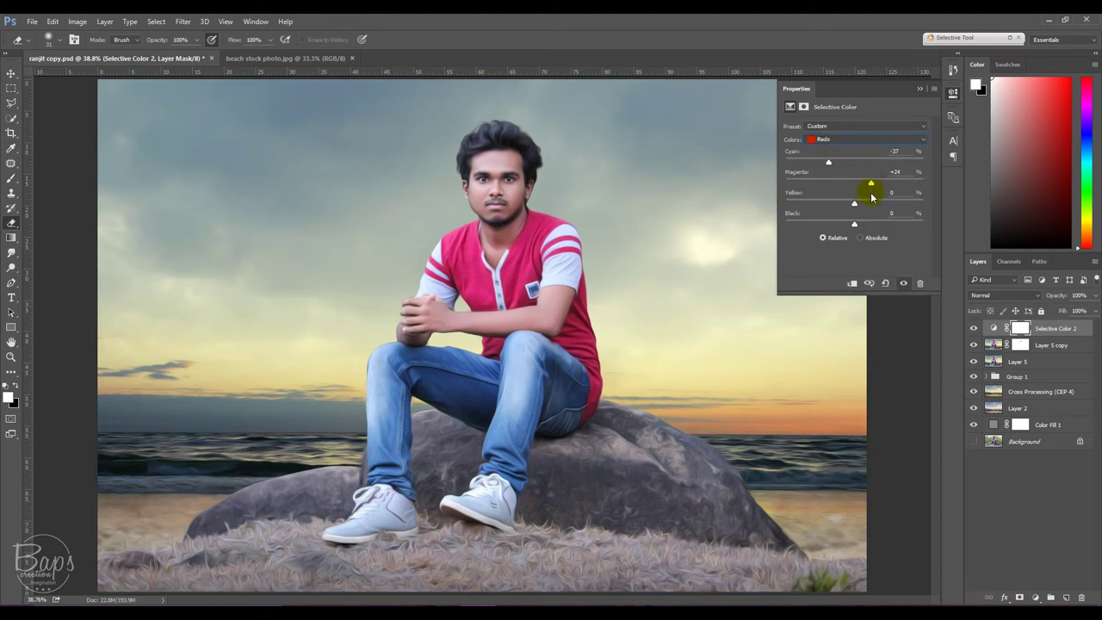
click(852, 142)
click(843, 188)
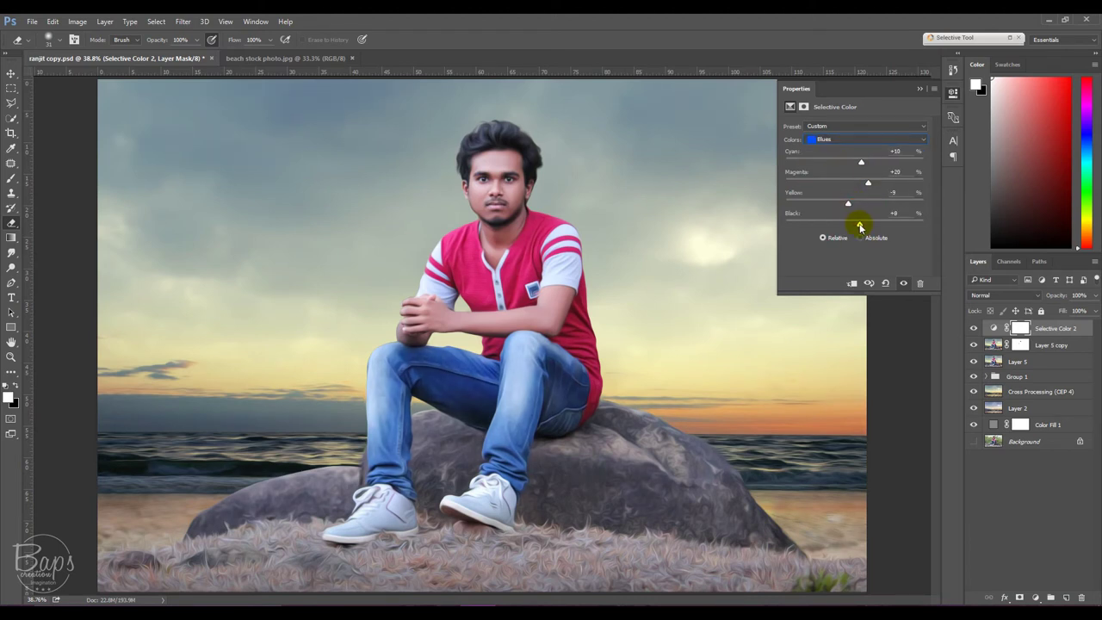
click(852, 140)
click(839, 187)
Close the Selective Color properties and toggle Selective Color 2 to compare.
click(919, 89)
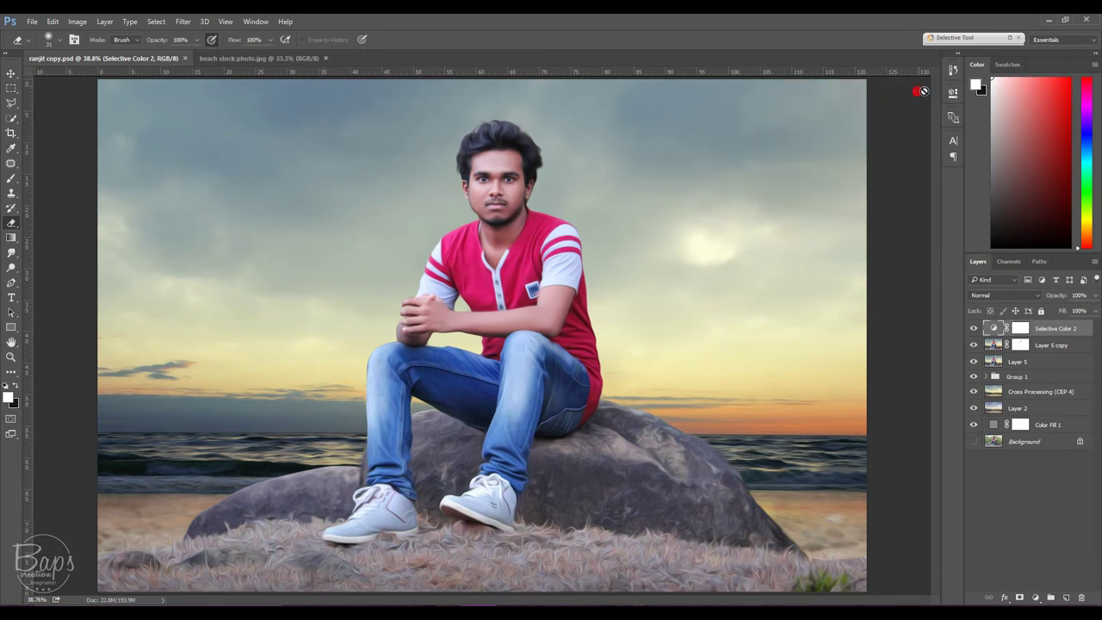
scroll(494, 185, up, 2)
scroll(499, 184, up, 2)
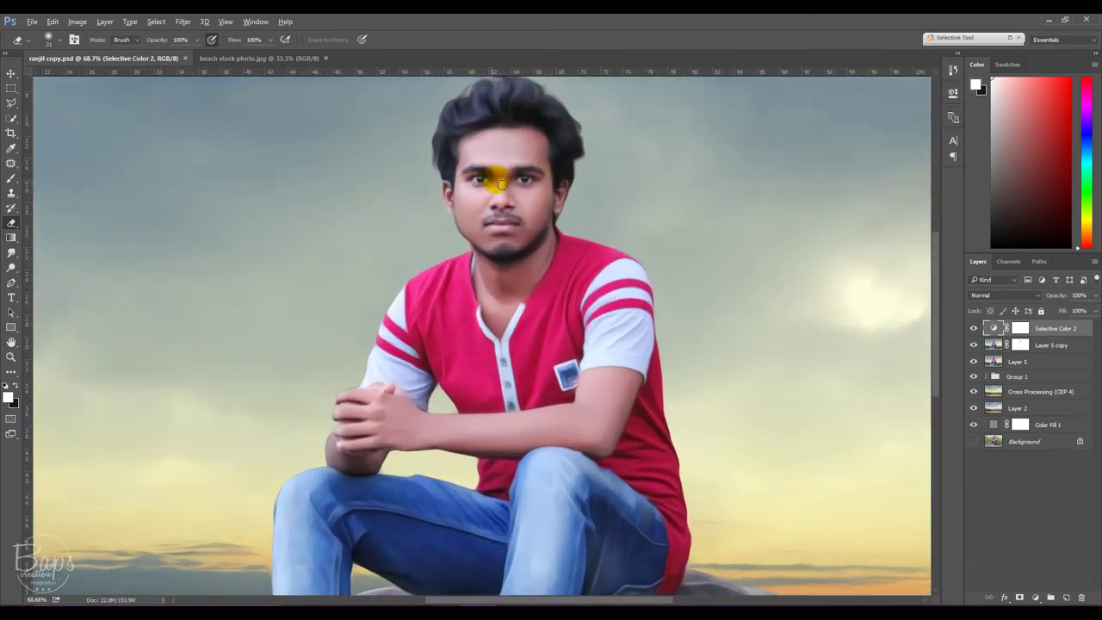
scroll(502, 184, up, 1)
scroll(502, 184, up, 1)
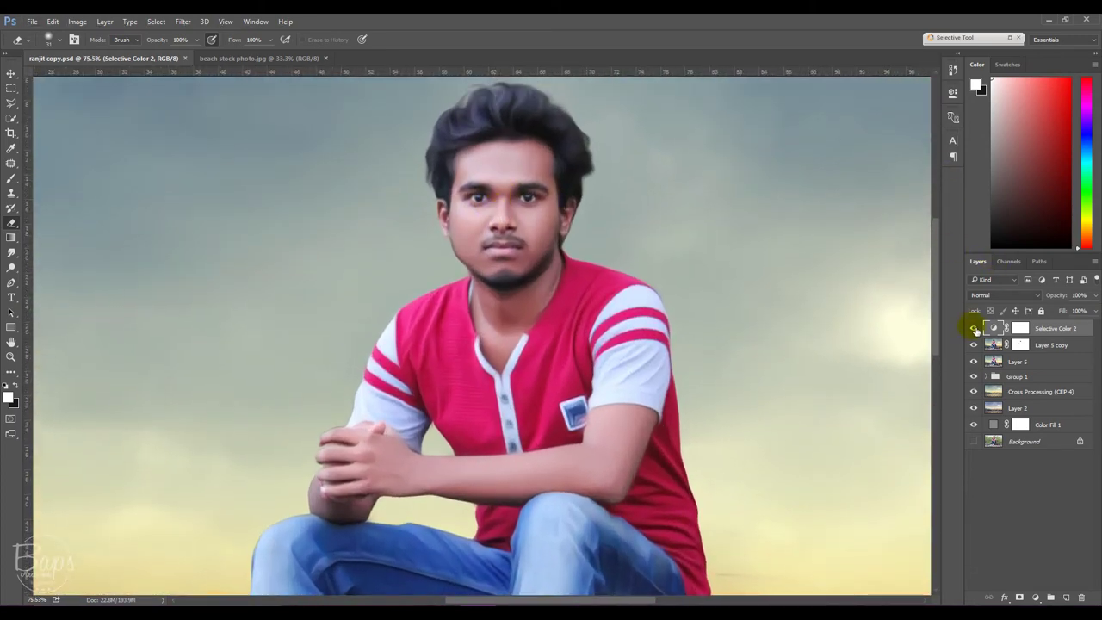
click(973, 328)
click(973, 327)
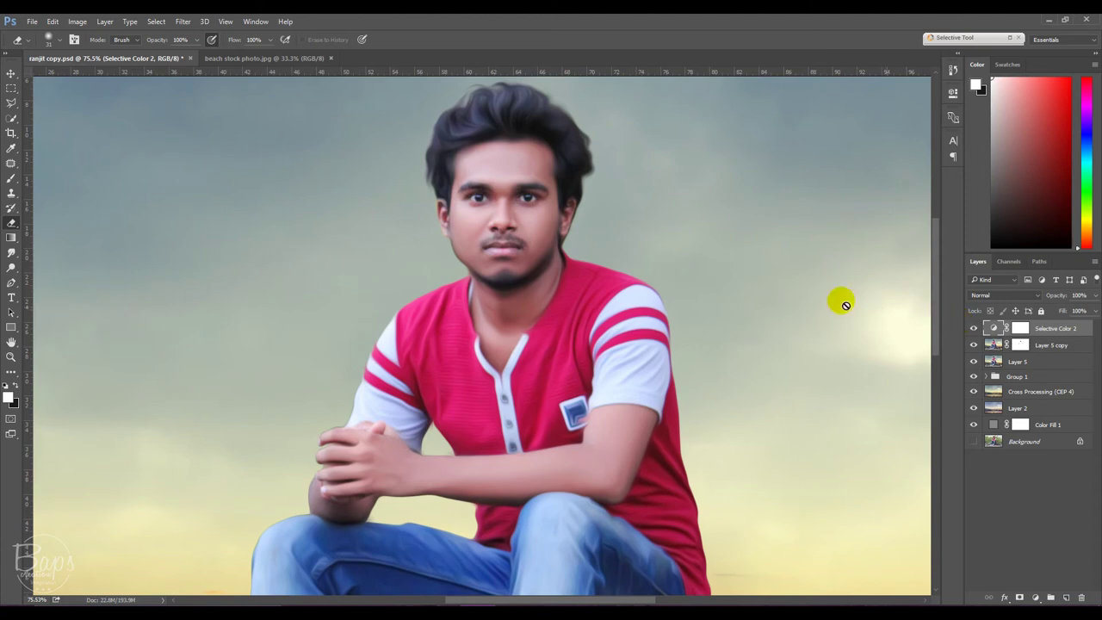
Choose the plain Eraser with a soft brush and target the Selective Color 2 mask.
right_click(11, 223)
click(40, 223)
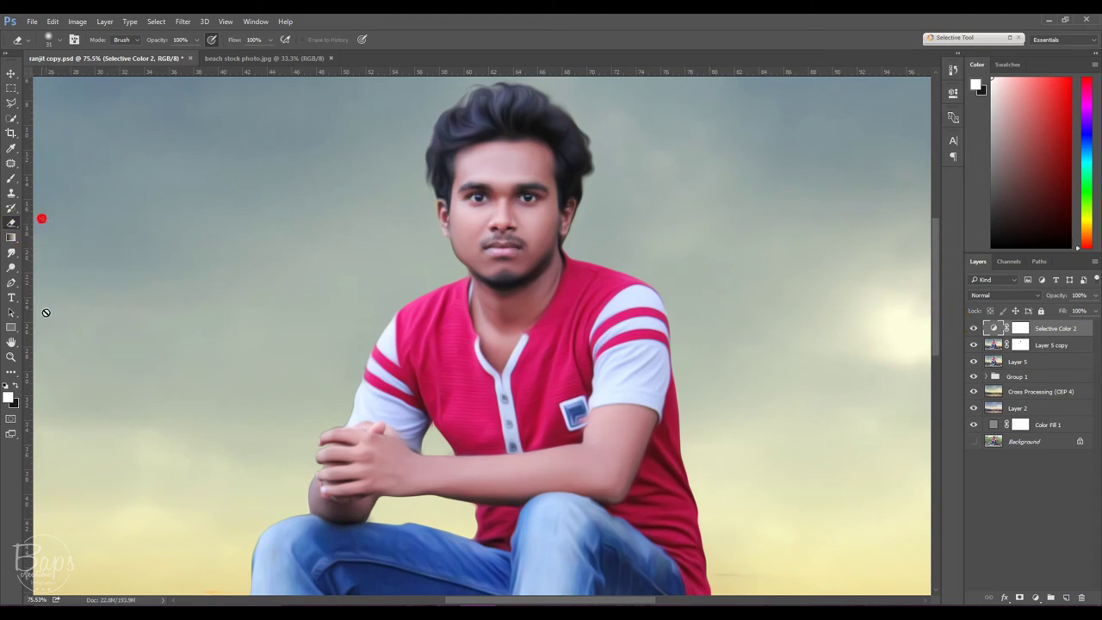
right_click(508, 215)
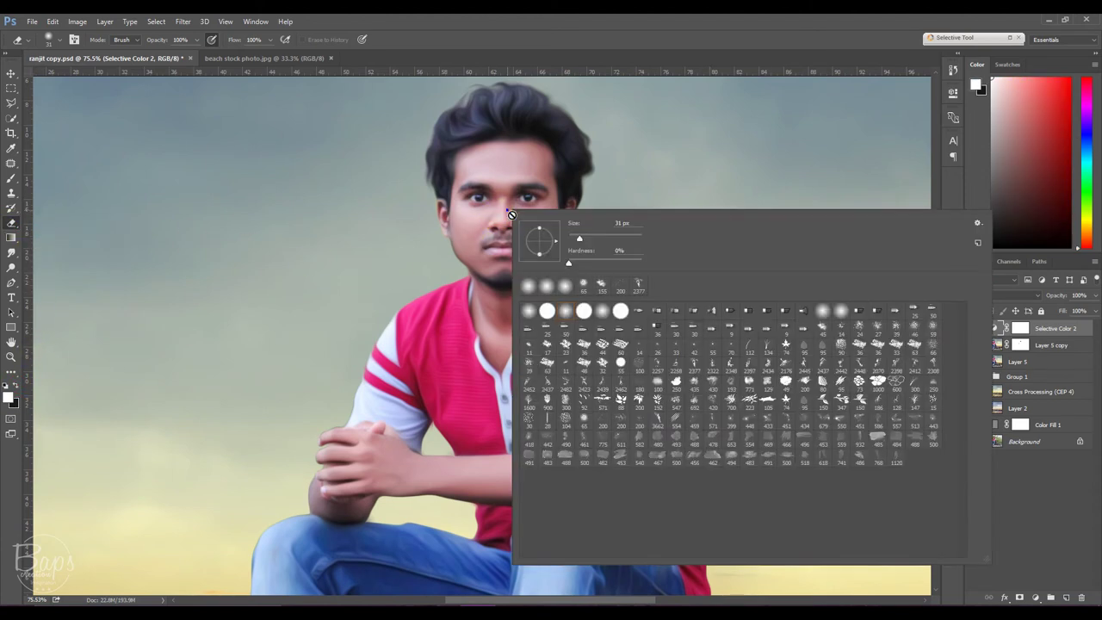
key(Return)
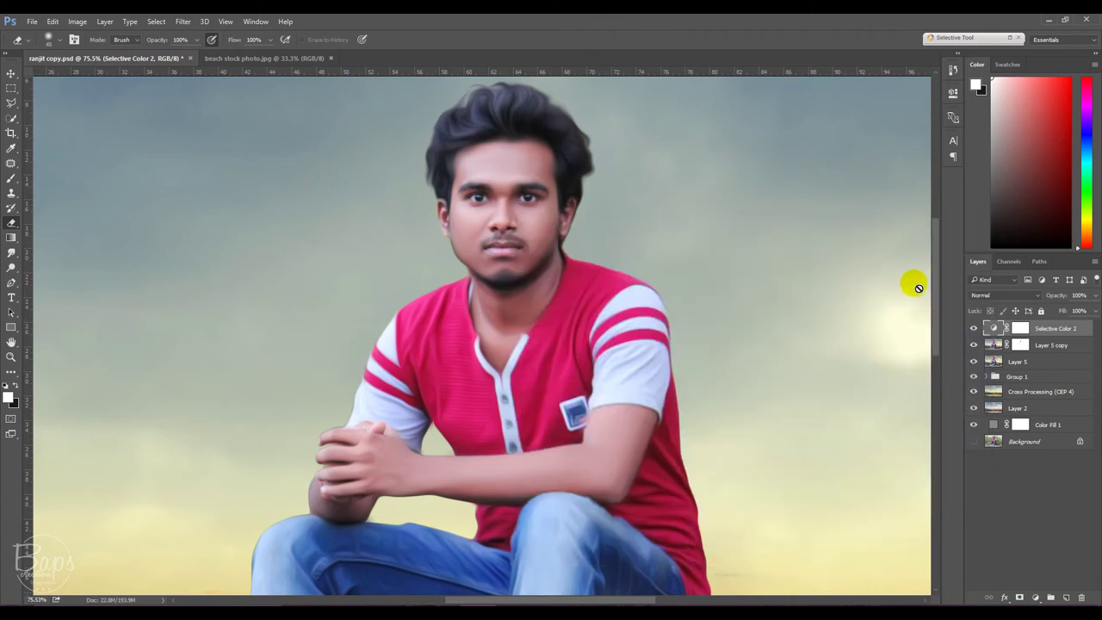
click(1018, 328)
right_click(540, 221)
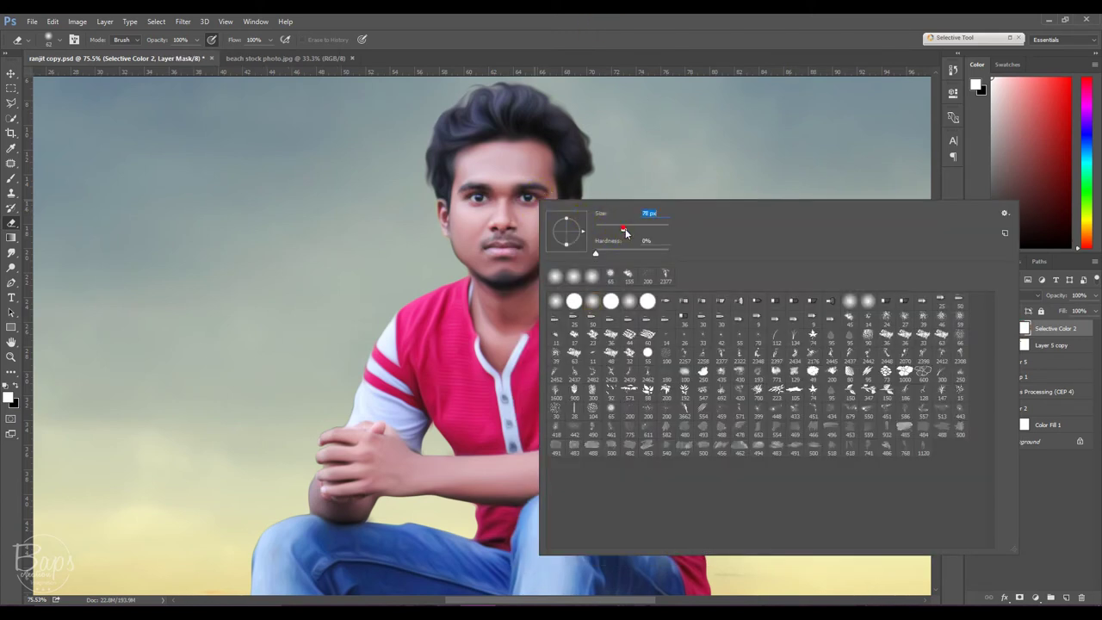
key(Return)
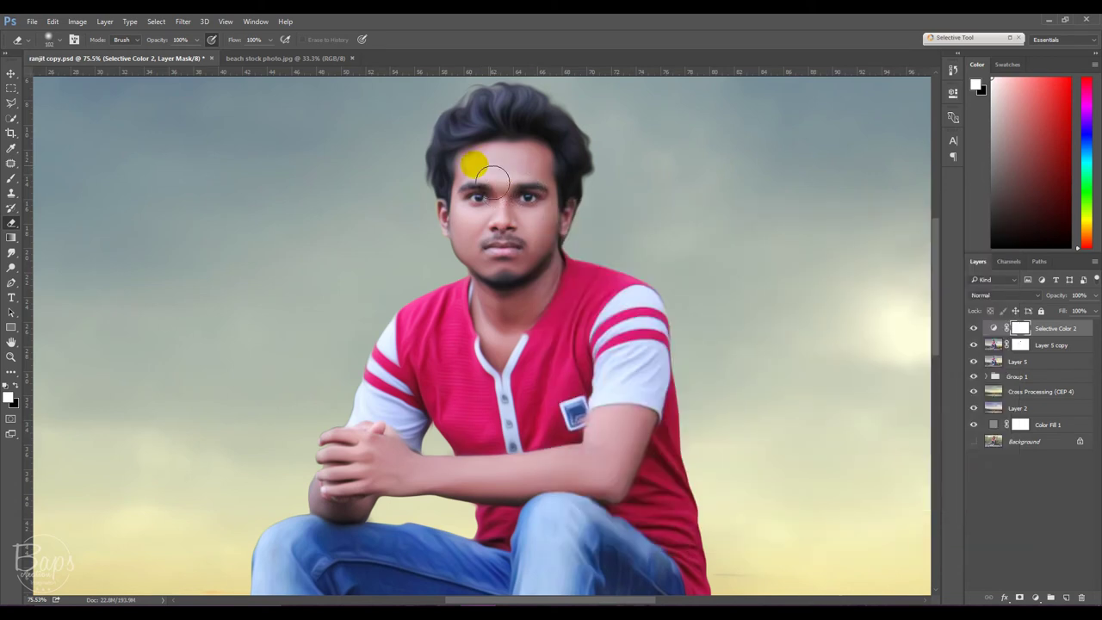
Erase the mask over the man's face, neck, forehead and arms.
mouse_move(492, 181)
mouse_down()
mouse_move(529, 216)
mouse_move(479, 209)
mouse_move(505, 246)
mouse_move(549, 252)
mouse_up()
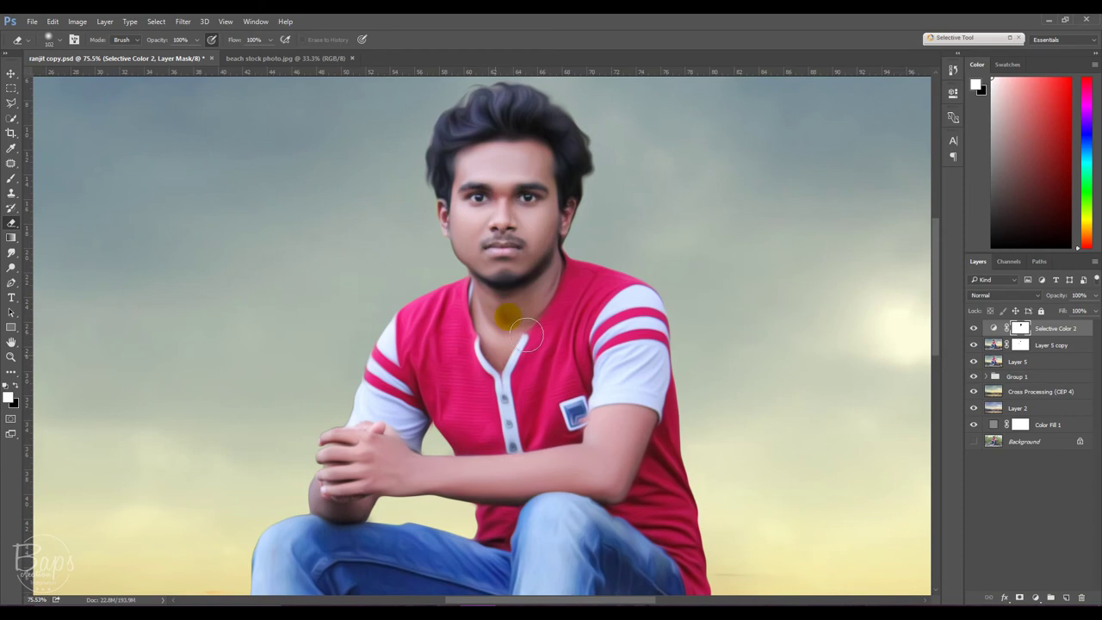
mouse_move(527, 334)
mouse_down()
mouse_move(472, 216)
mouse_move(447, 213)
mouse_up()
mouse_move(533, 158)
mouse_down()
mouse_move(551, 174)
mouse_move(545, 339)
mouse_up()
scroll(607, 369, down, 1)
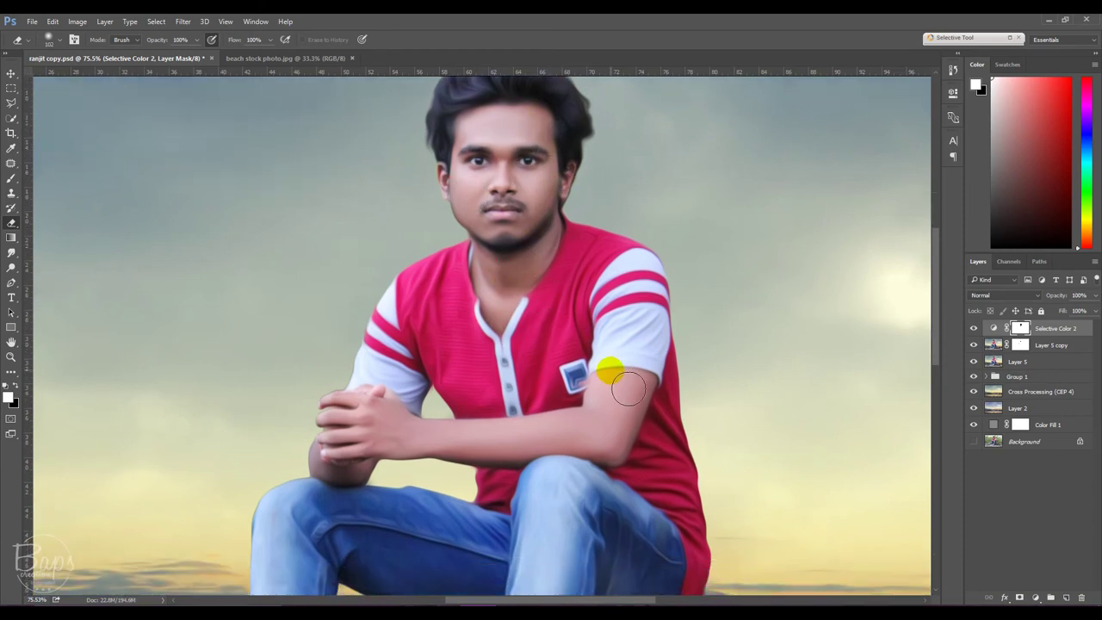
mouse_move(622, 401)
mouse_down()
mouse_move(650, 408)
mouse_move(612, 461)
mouse_move(388, 449)
mouse_move(358, 420)
mouse_move(395, 425)
mouse_move(336, 450)
mouse_move(340, 469)
mouse_up()
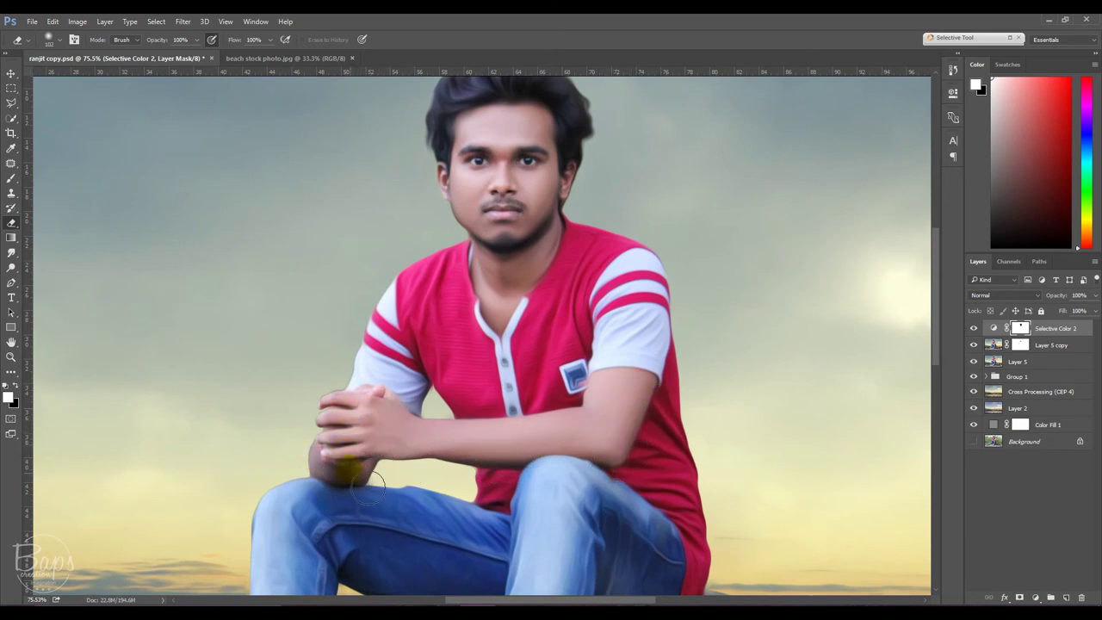
click(973, 328)
click(973, 328)
click(973, 328)
click(973, 328)
drag(841, 344, 797, 344)
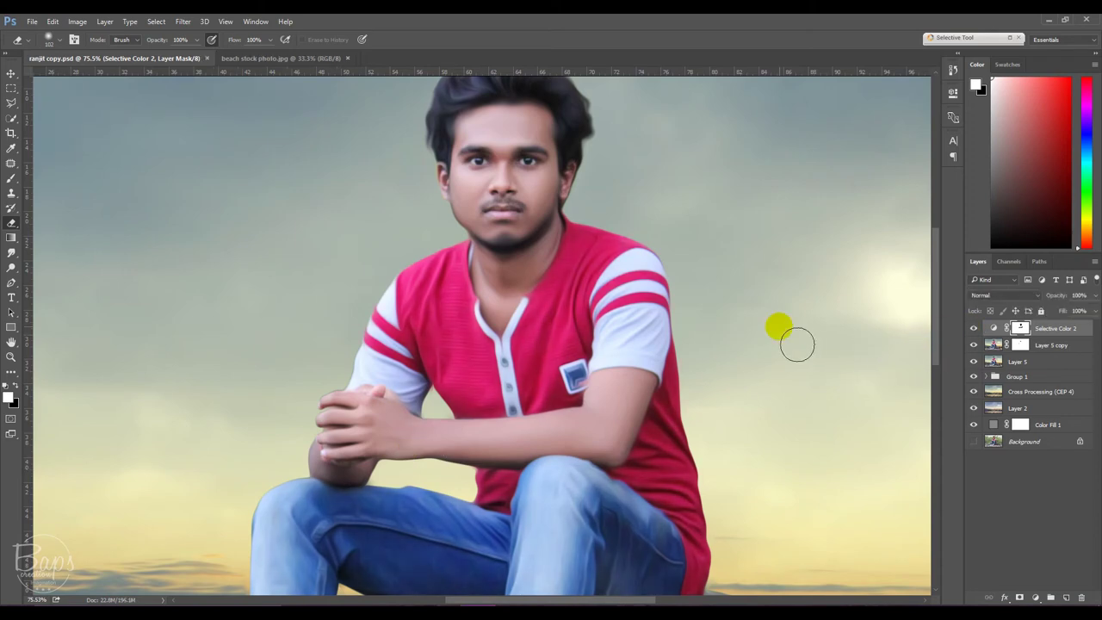
scroll(795, 343, down, 3)
scroll(792, 338, down, 2)
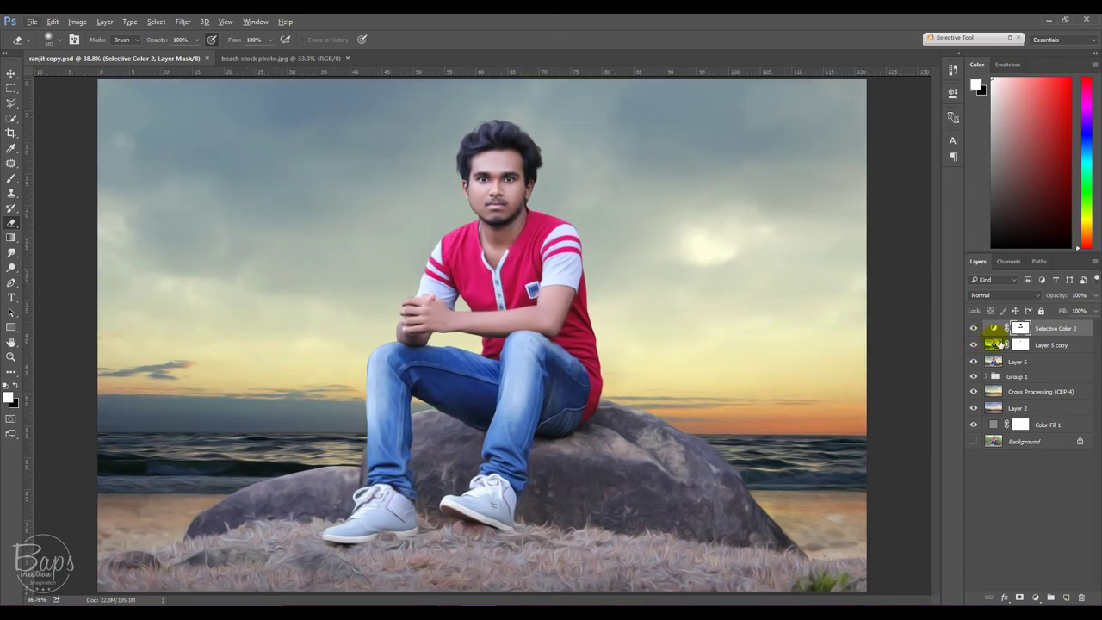
Merge visible layers into Layer 6 and raise Camera Raw Exposure to +0.35 and Clarity to +3.
click(994, 328)
key(ctrl+shift+alt+e)
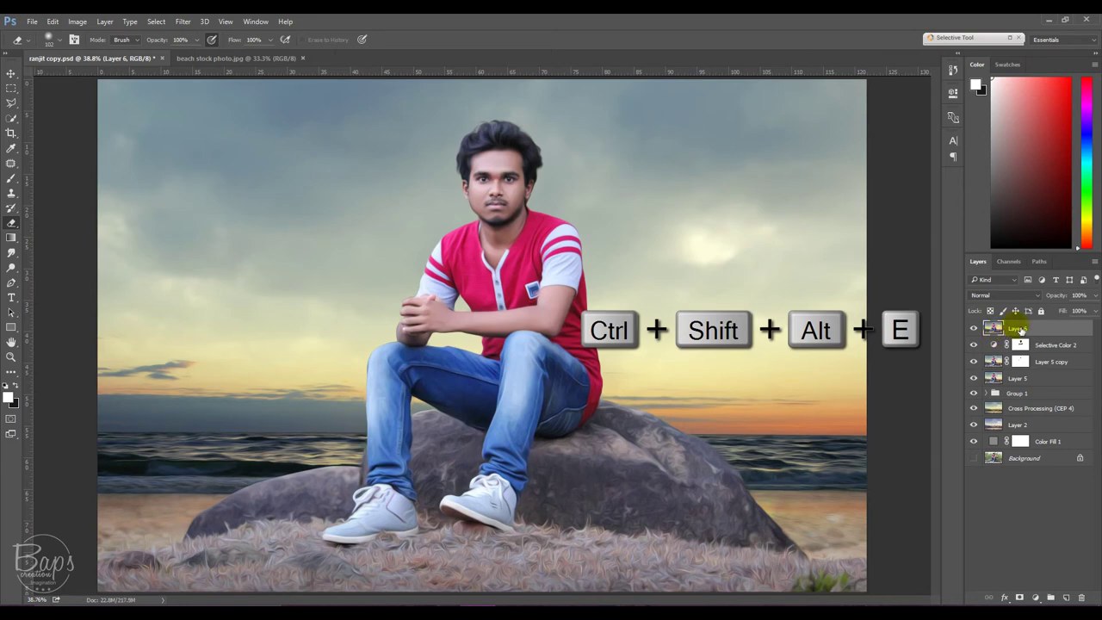
click(182, 21)
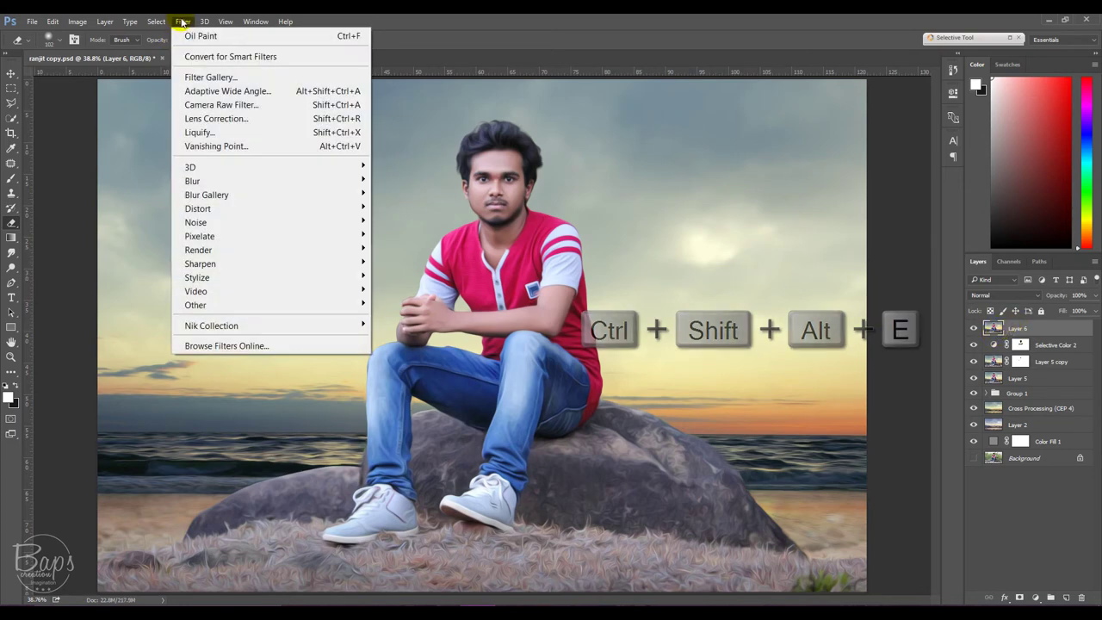
click(205, 104)
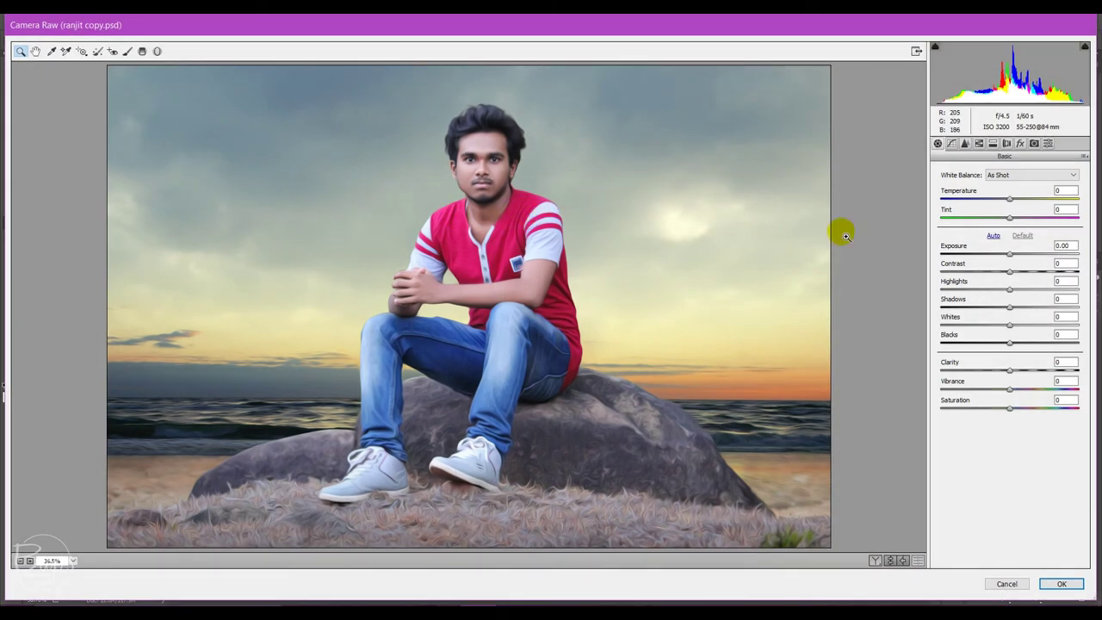
drag(1009, 255, 1013, 306)
drag(1009, 370, 1012, 371)
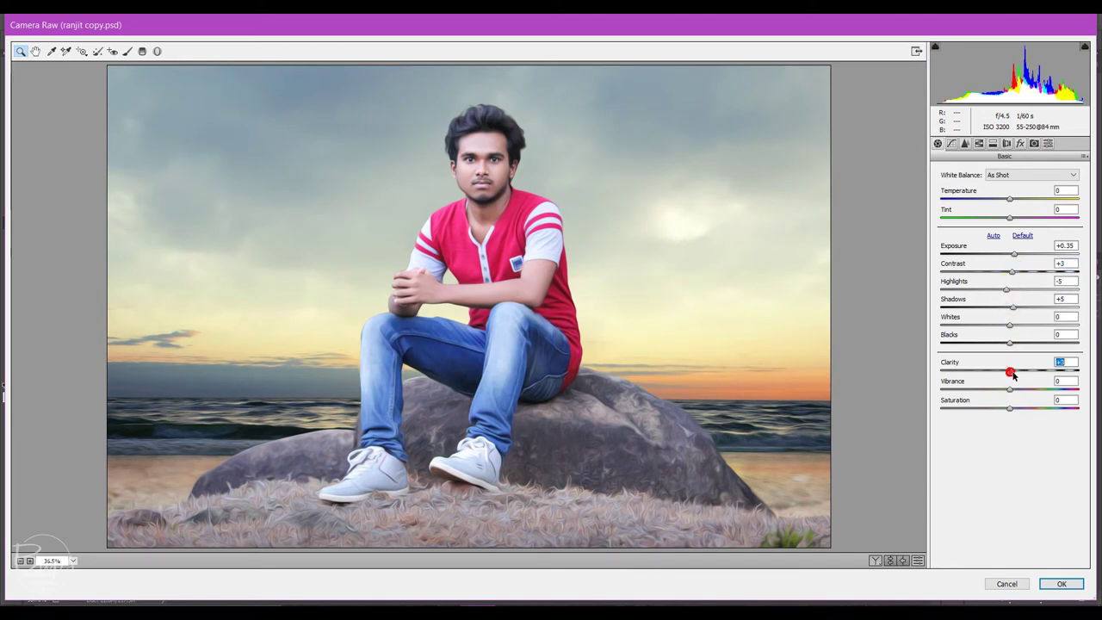
click(1010, 390)
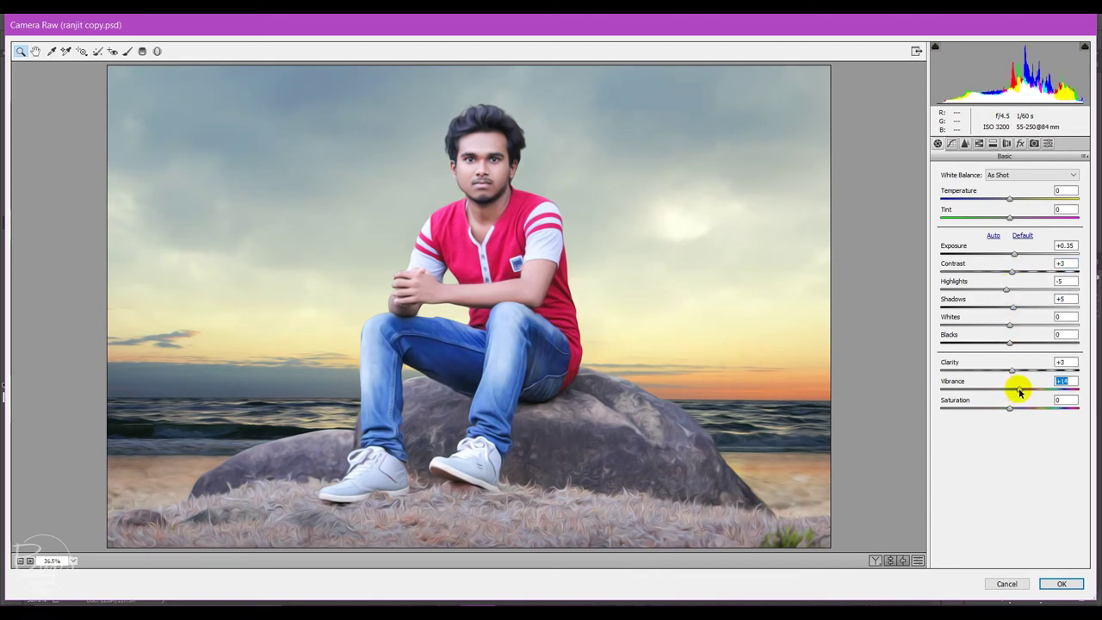
Split-tone with highlights hue 186 and shadows hue 59, then apply the Camera Raw grade.
click(991, 142)
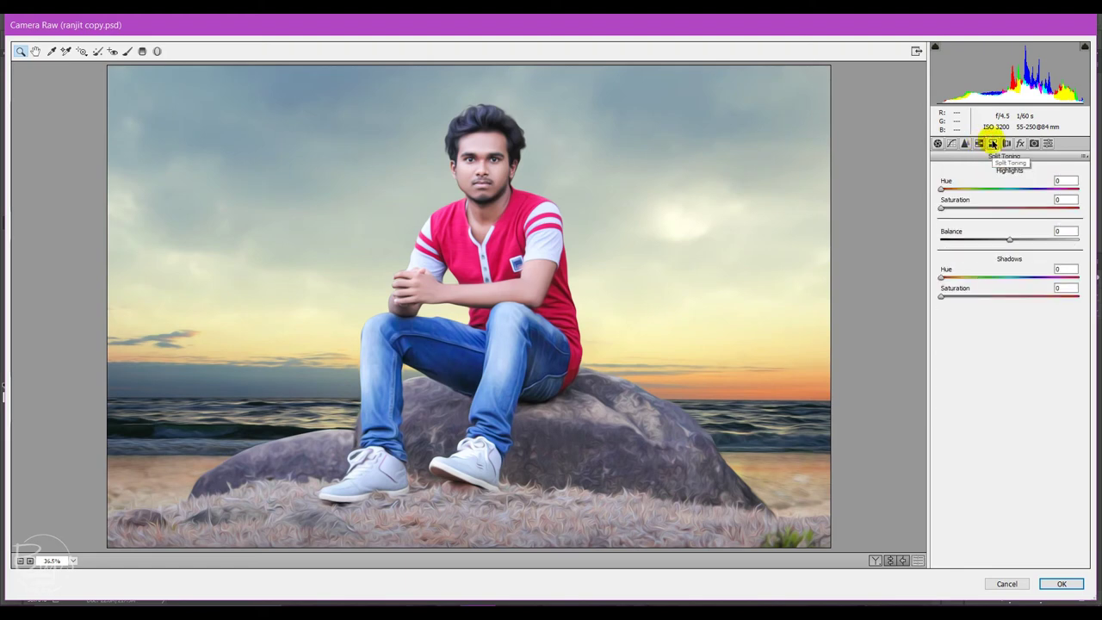
drag(941, 189, 991, 193)
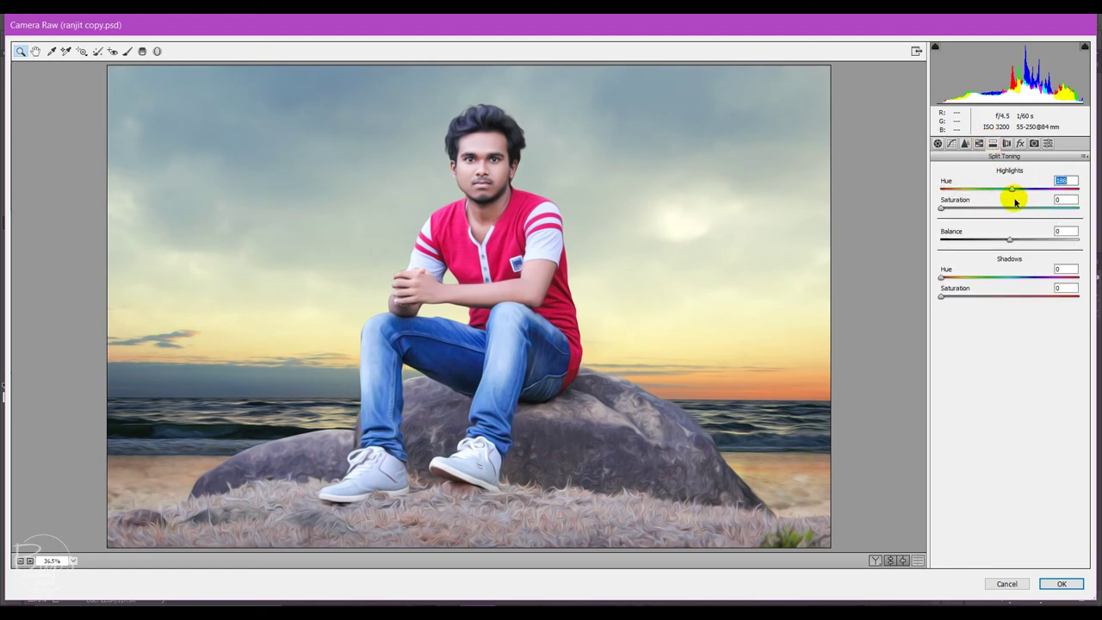
drag(941, 207, 947, 208)
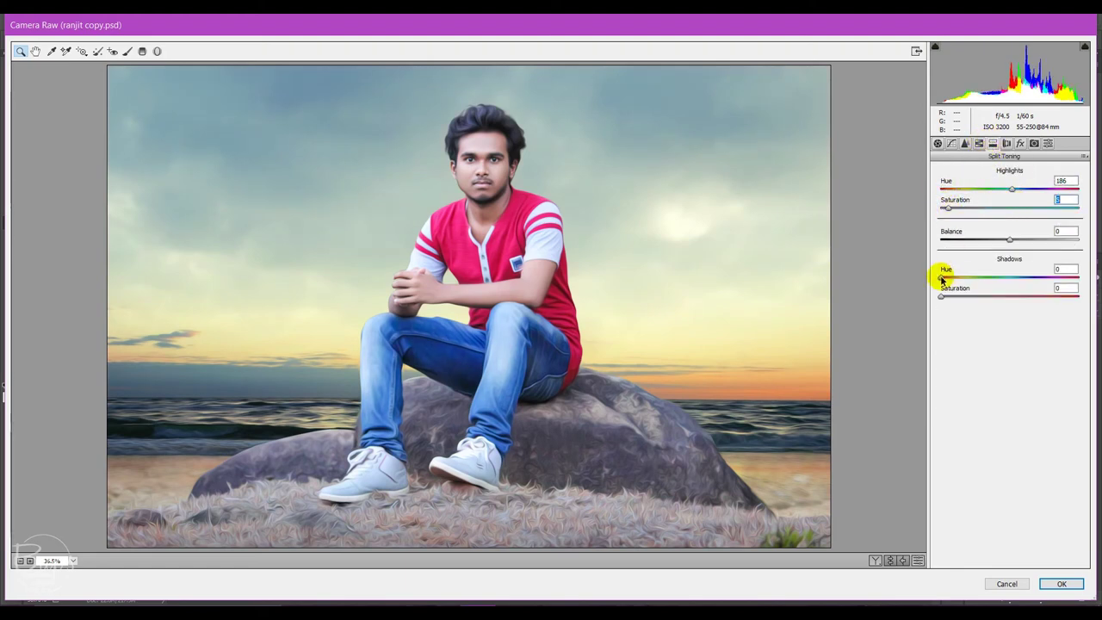
drag(942, 277, 949, 277)
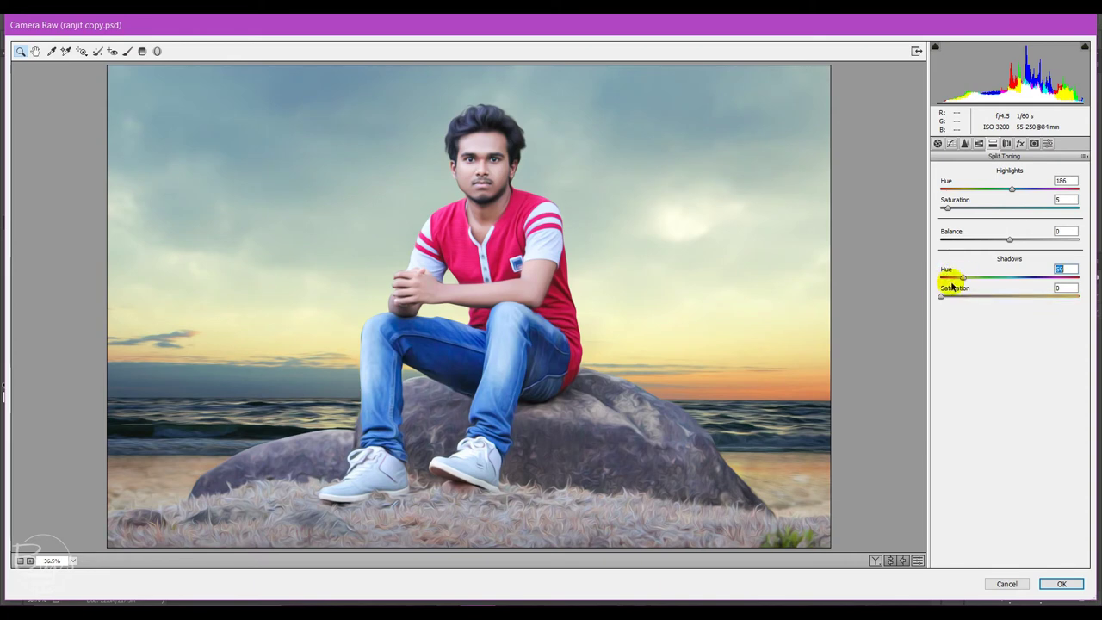
click(941, 297)
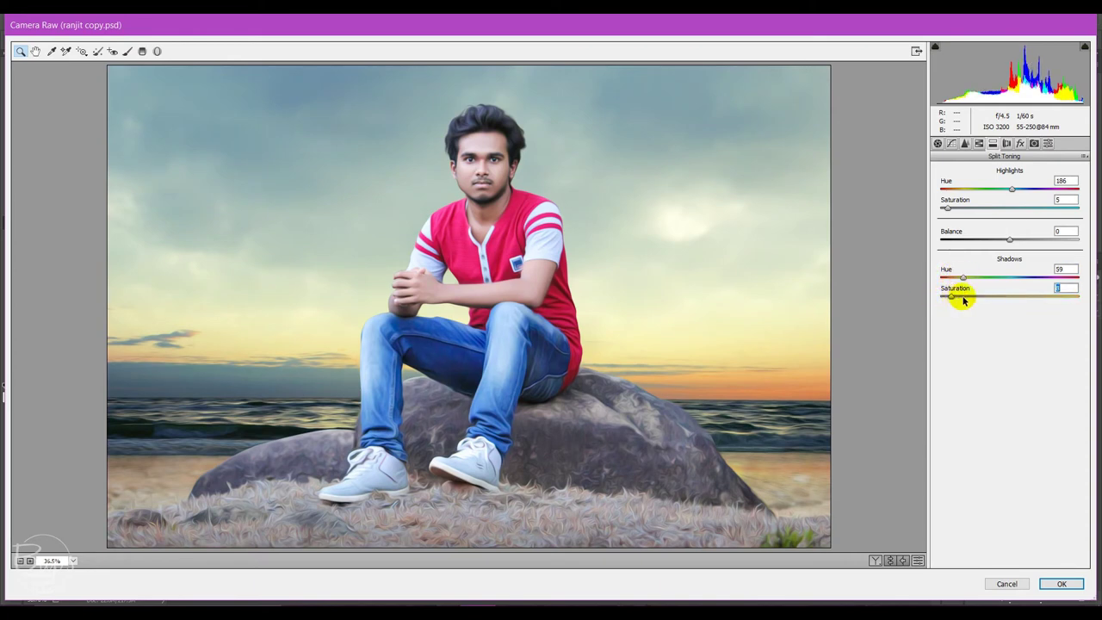
click(1061, 584)
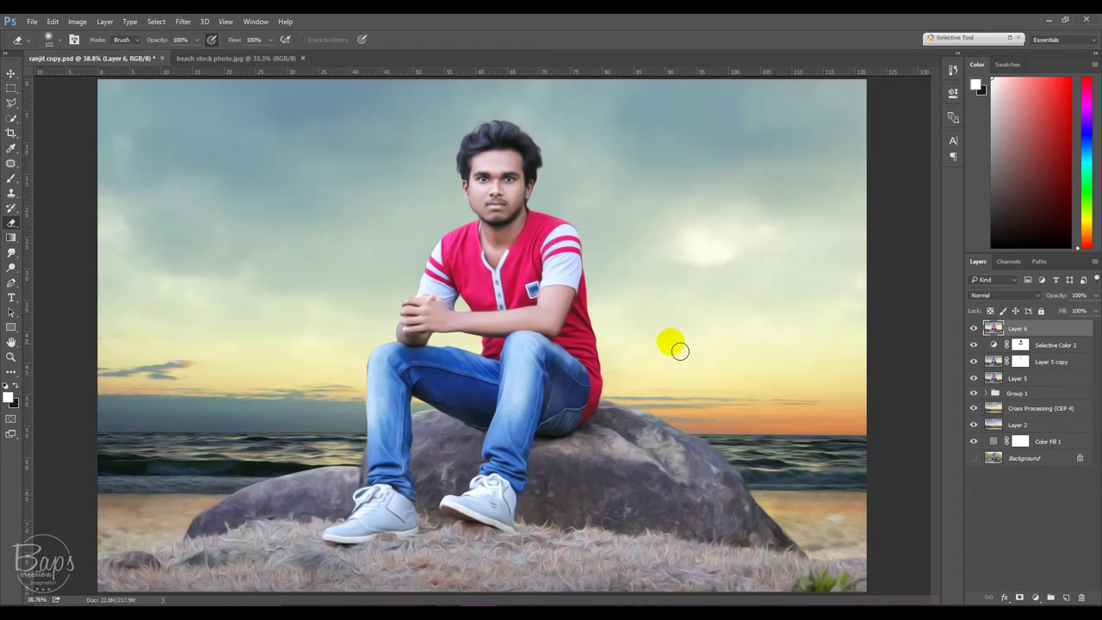
Toggle Layer 6 on and off to compare before and after the grade.
click(972, 328)
click(974, 328)
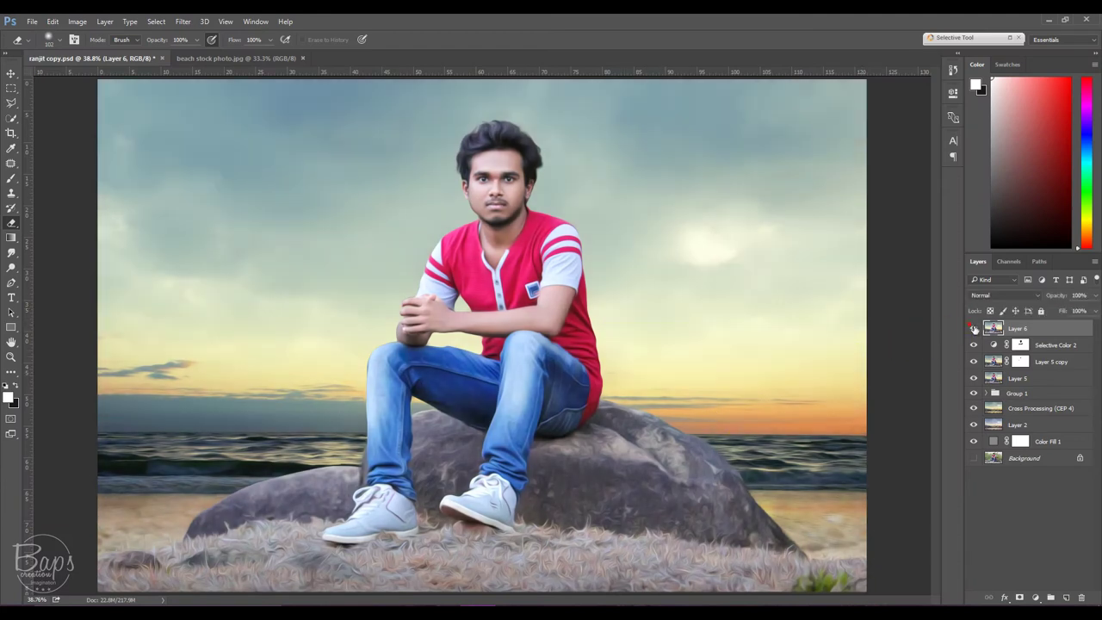
click(973, 328)
Add Layer 7 filled with 50% Gray and set its blend mode to Overlay.
click(1066, 597)
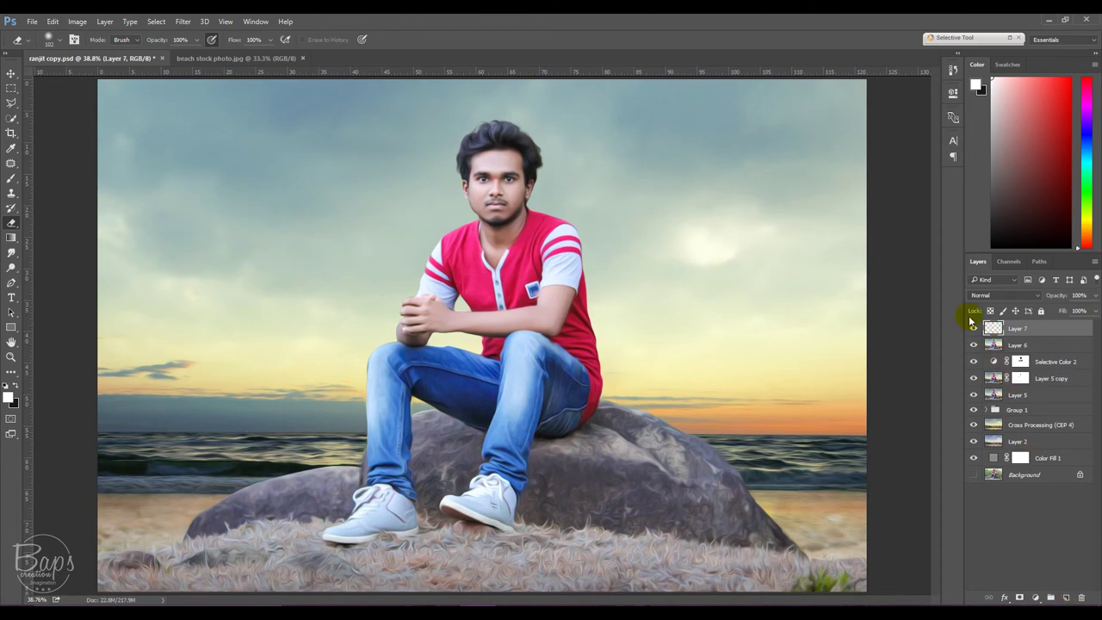
click(53, 22)
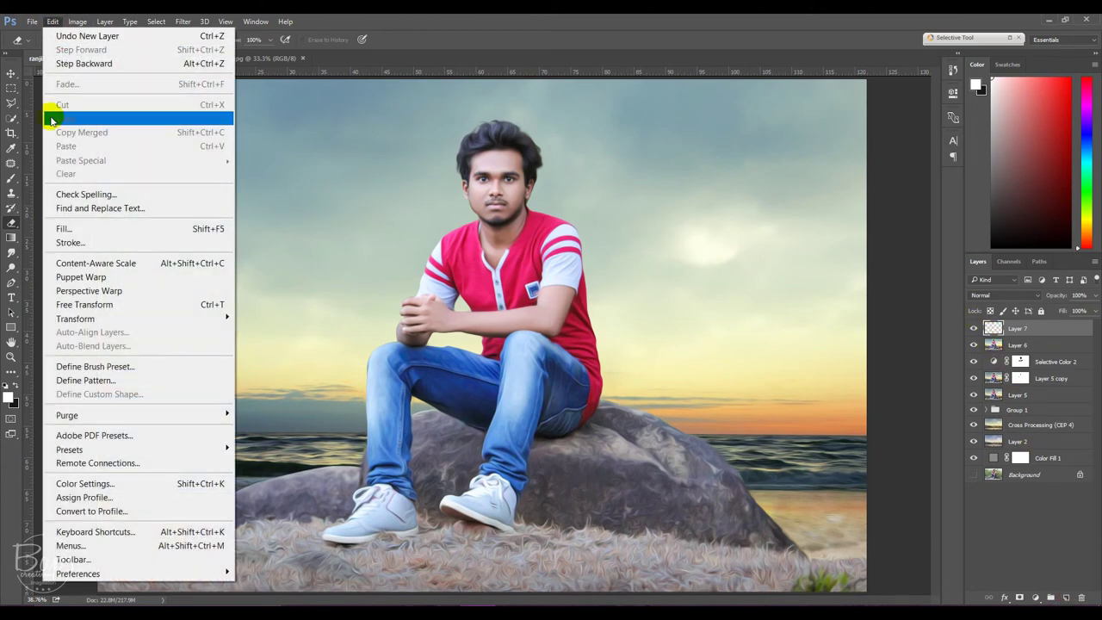
click(74, 228)
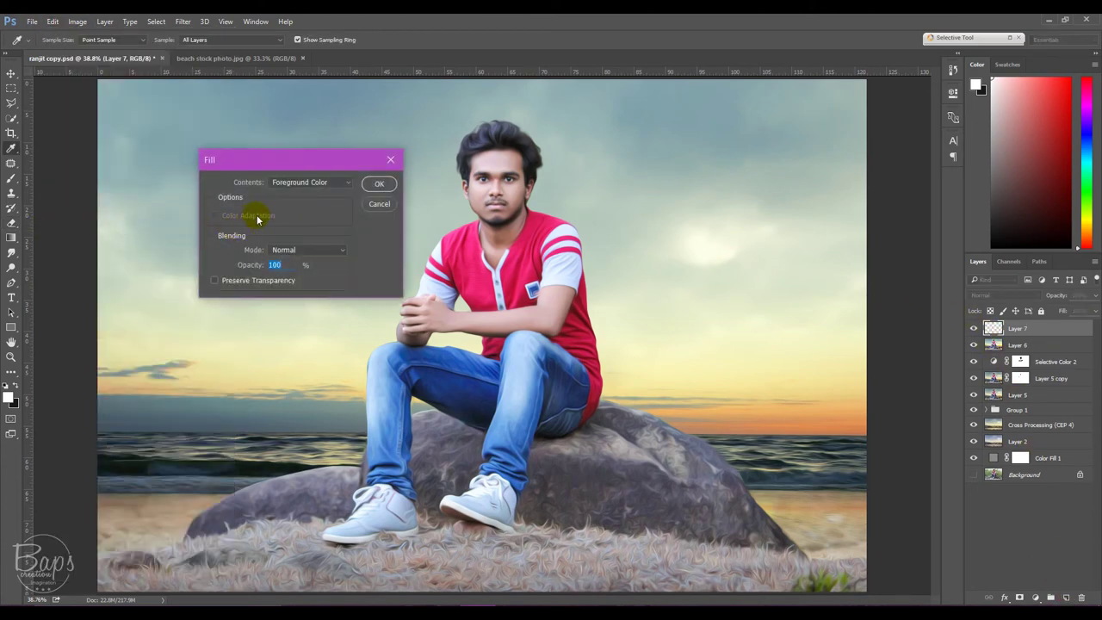
click(297, 182)
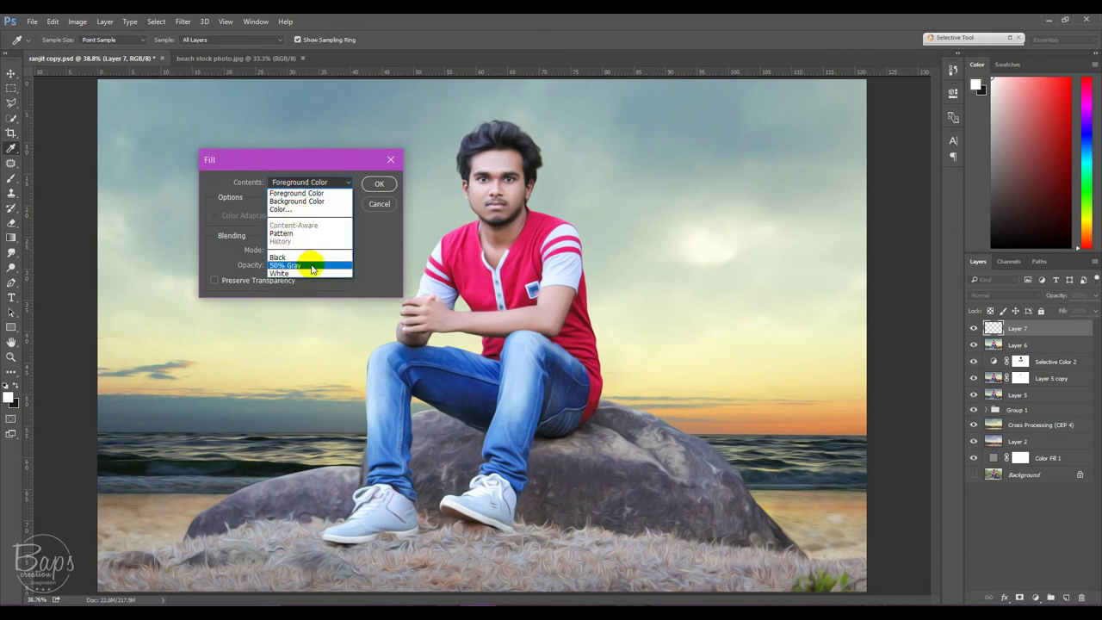
click(310, 265)
click(367, 189)
key(e)
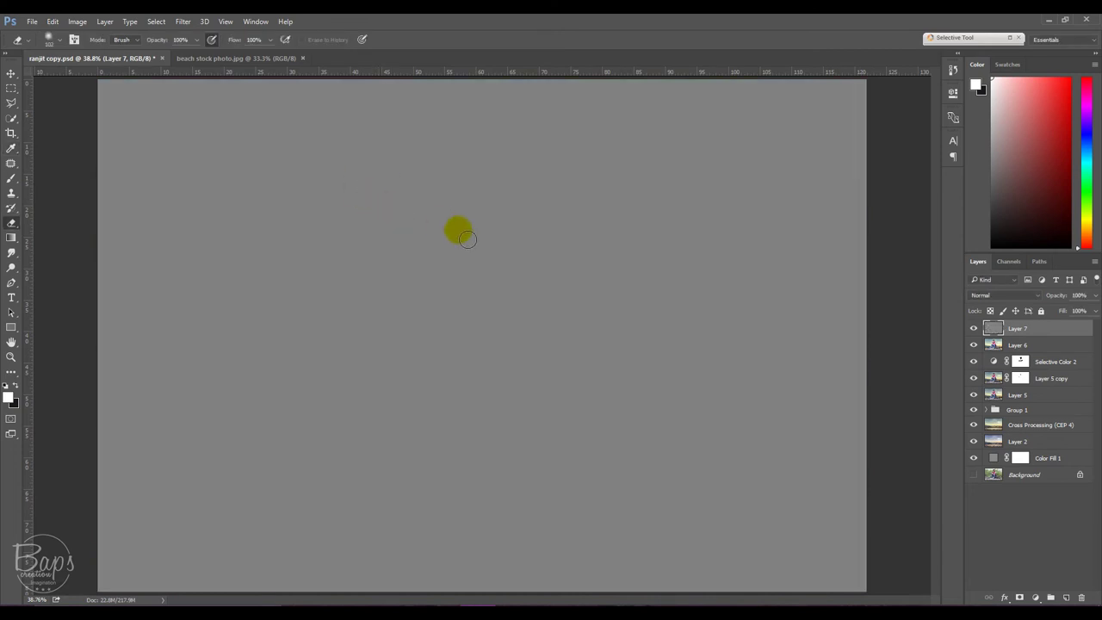
click(997, 295)
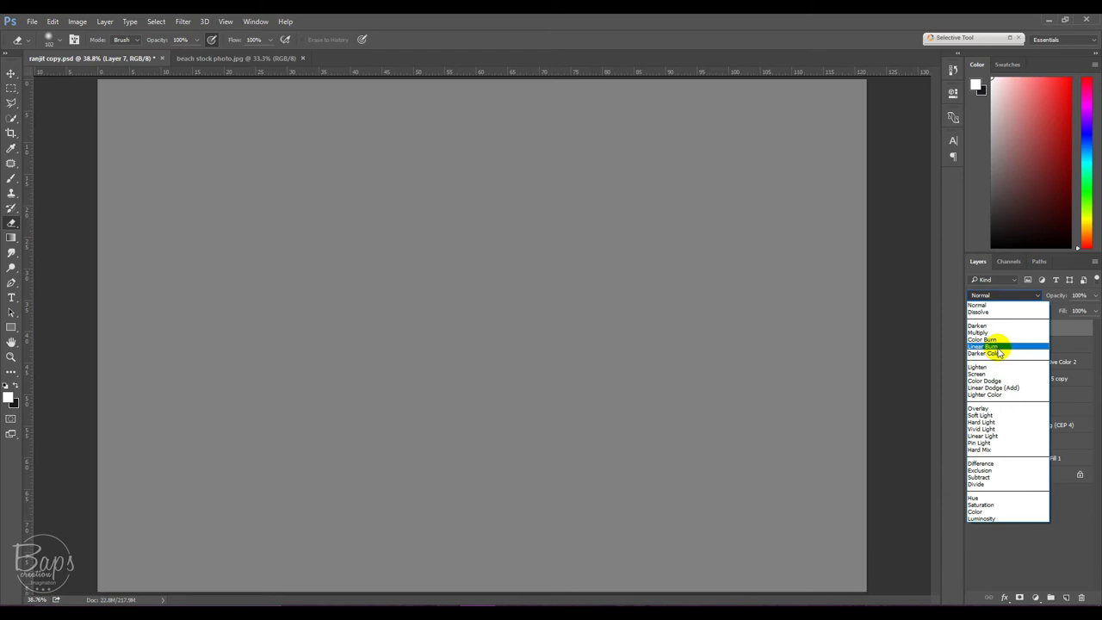
click(987, 410)
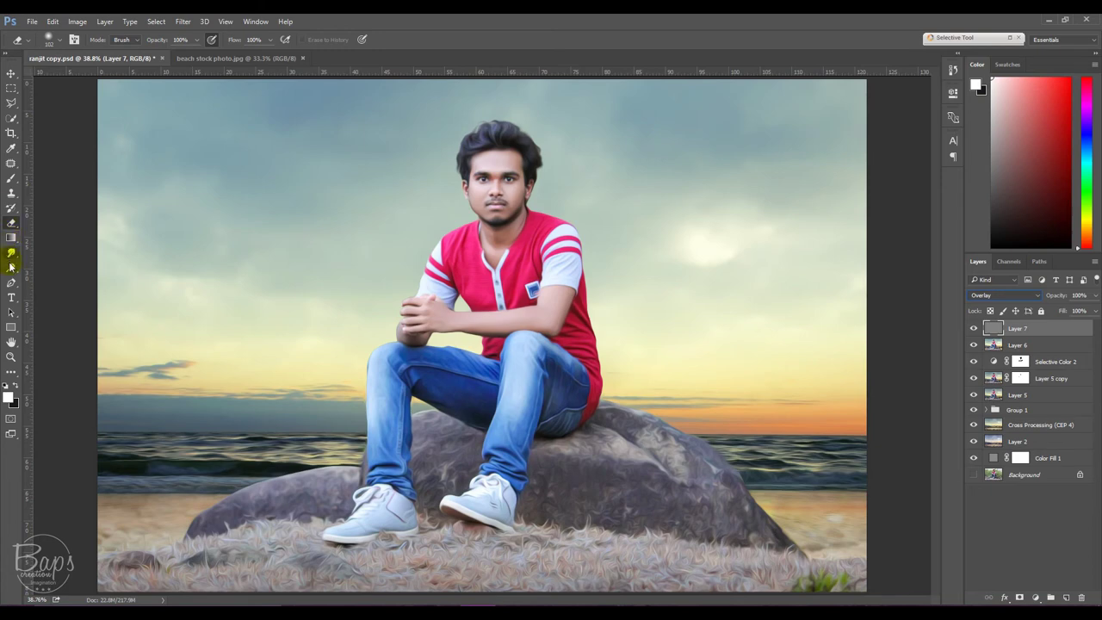
right_click(11, 267)
Dodge the rock around the shoes, between the legs and along its lower edge.
click(56, 277)
scroll(286, 485, up, 3)
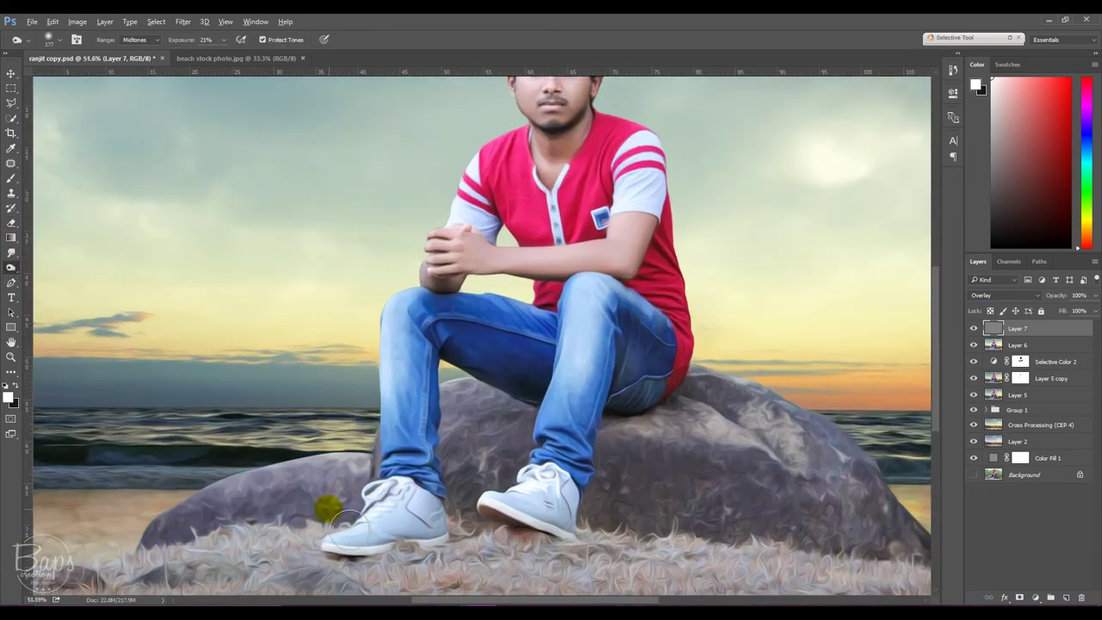
scroll(327, 448, down, 2)
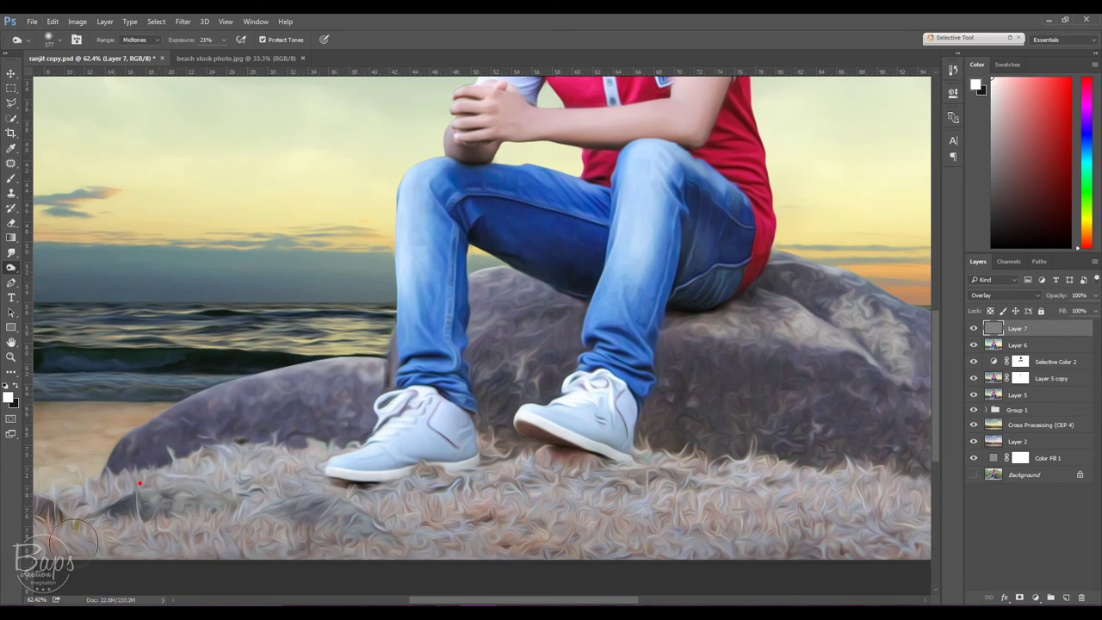
drag(129, 541, 83, 530)
drag(238, 463, 340, 481)
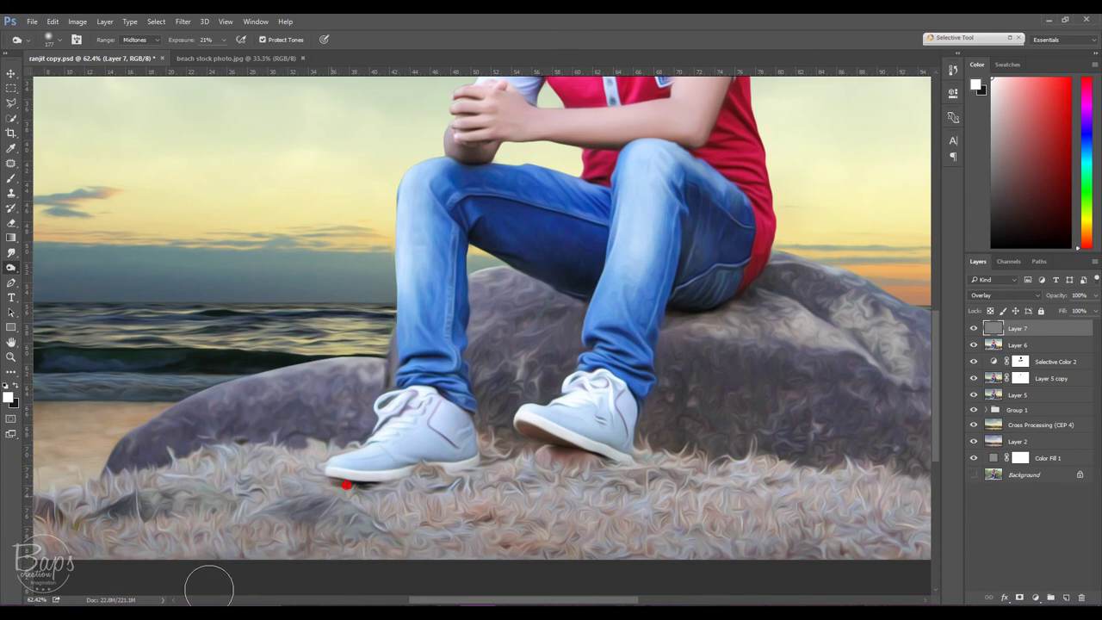
drag(602, 471, 567, 474)
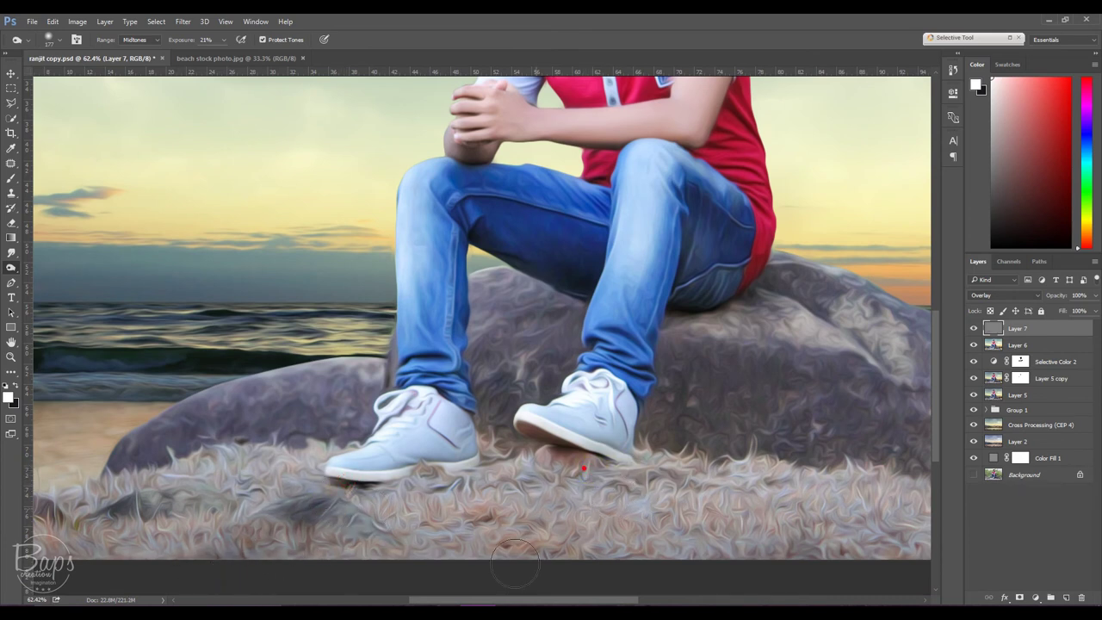
drag(489, 524, 306, 527)
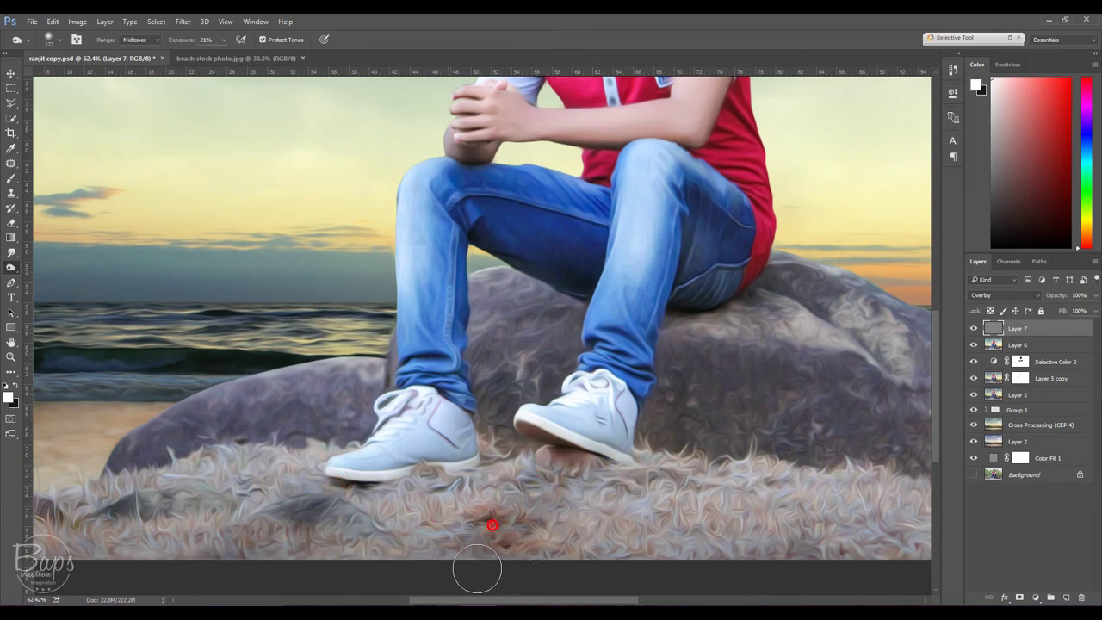
drag(425, 423, 548, 315)
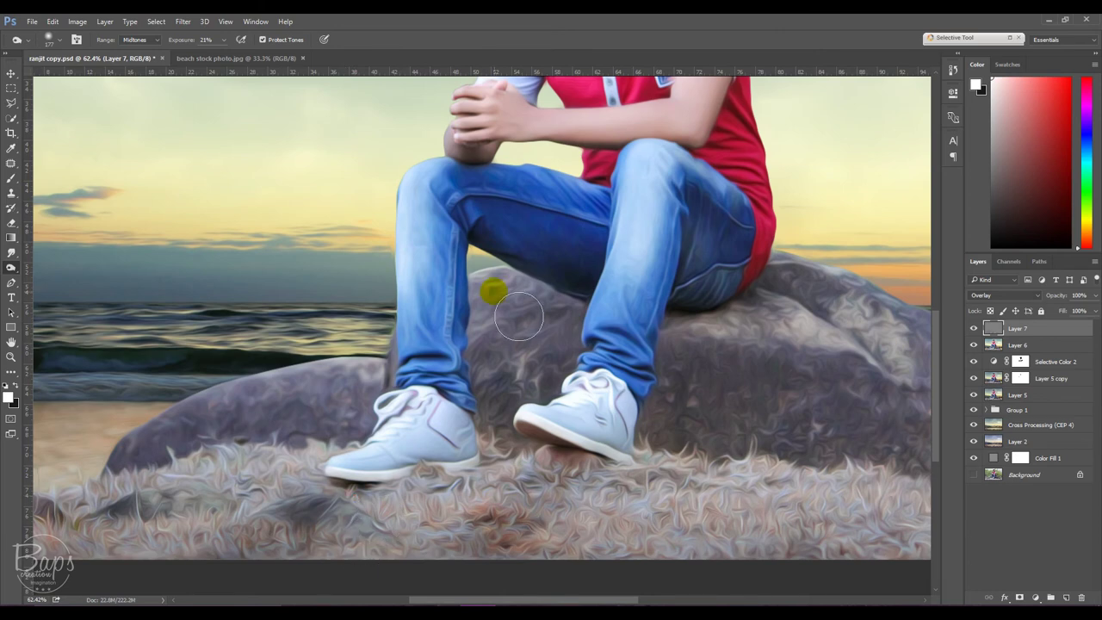
drag(704, 344, 701, 403)
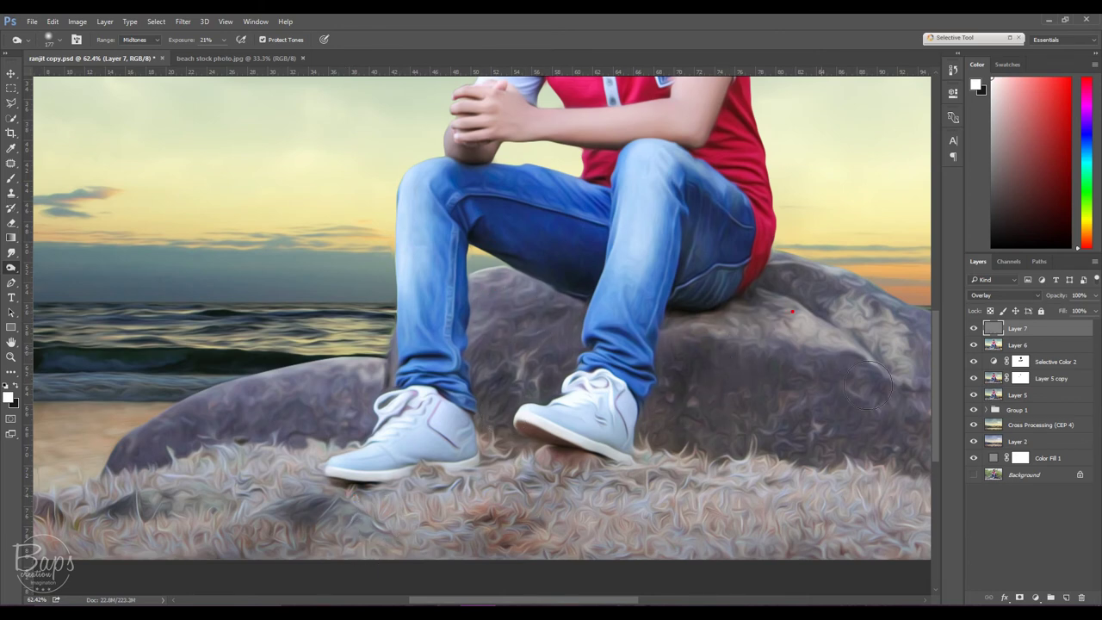
Dodge the grass at the lower right and the rock beside the leg.
scroll(755, 442, down, 2)
scroll(696, 482, down, 2)
scroll(633, 531, down, 1)
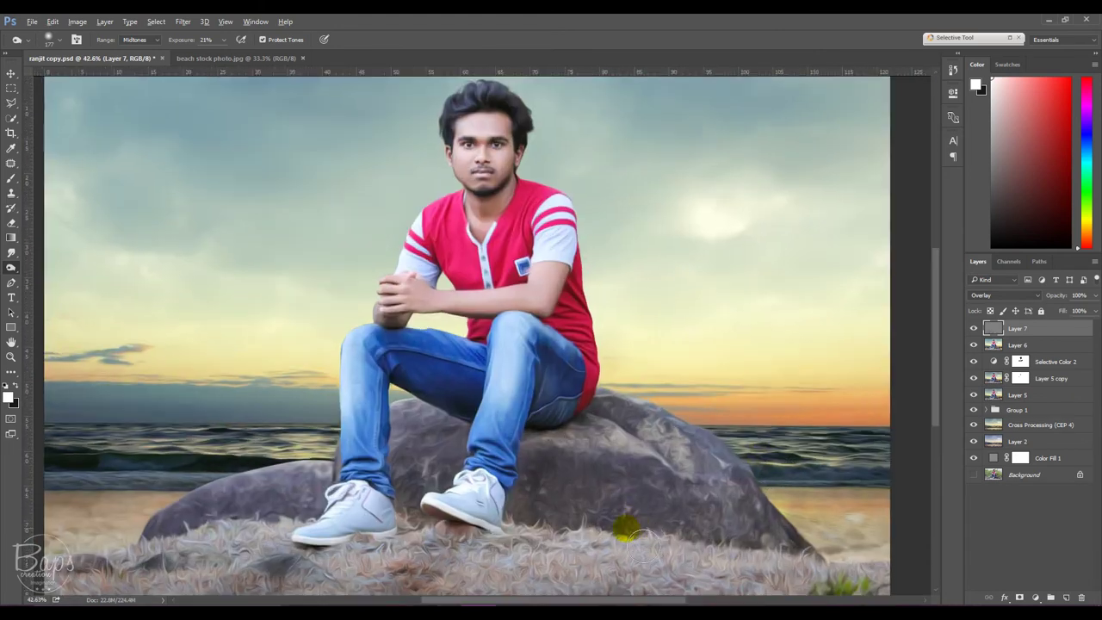
drag(621, 552, 781, 583)
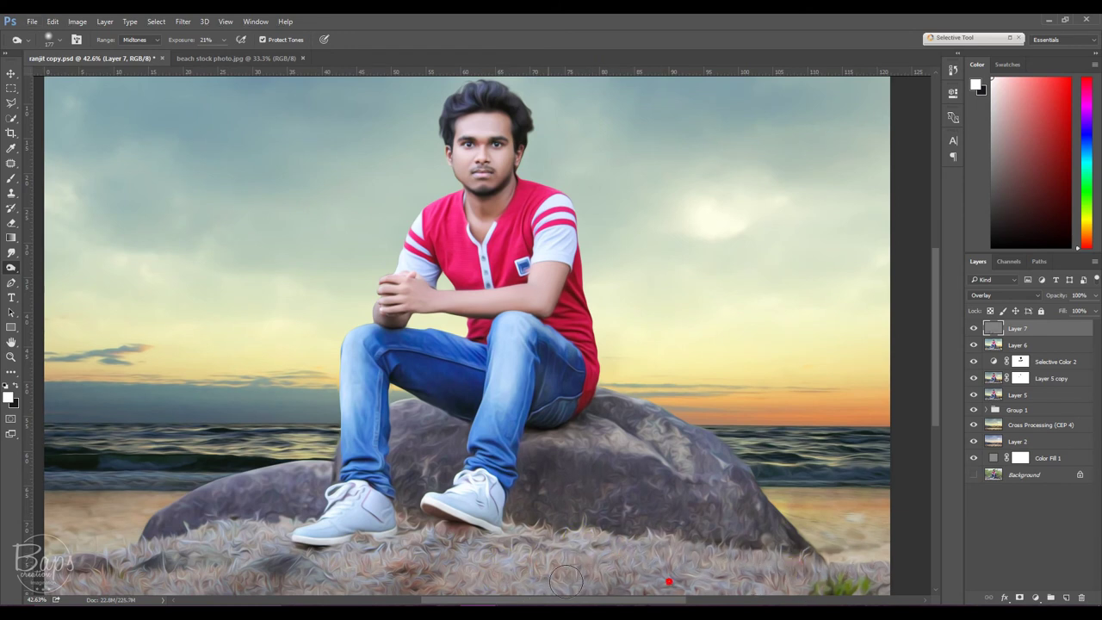
drag(619, 540, 528, 555)
mouse_move(672, 446)
mouse_down()
mouse_move(573, 447)
mouse_move(578, 393)
mouse_up()
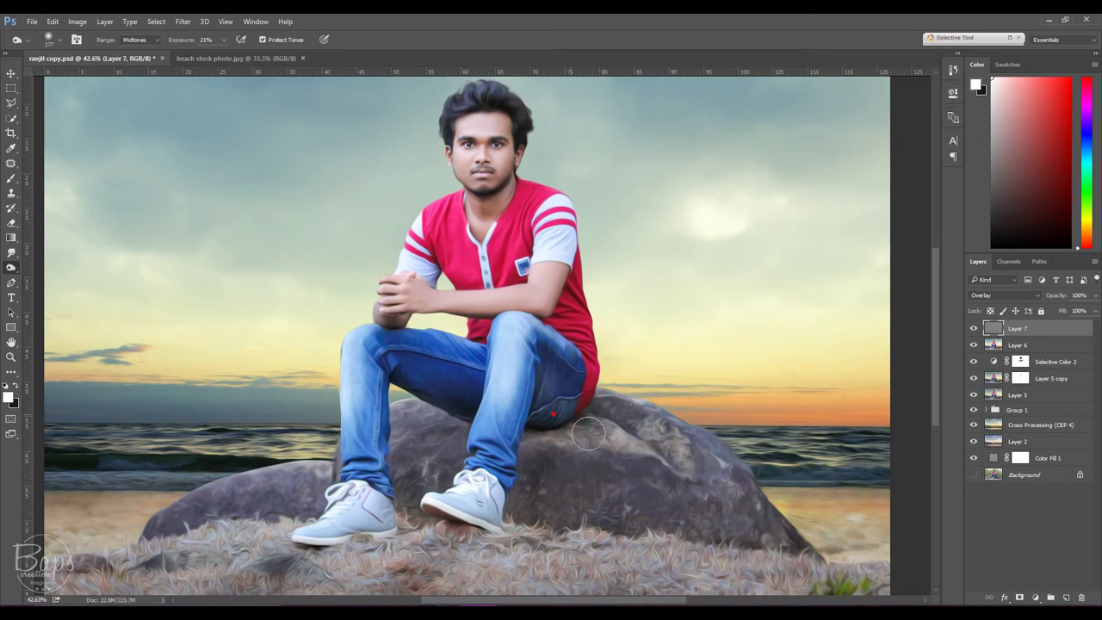
drag(559, 500, 723, 459)
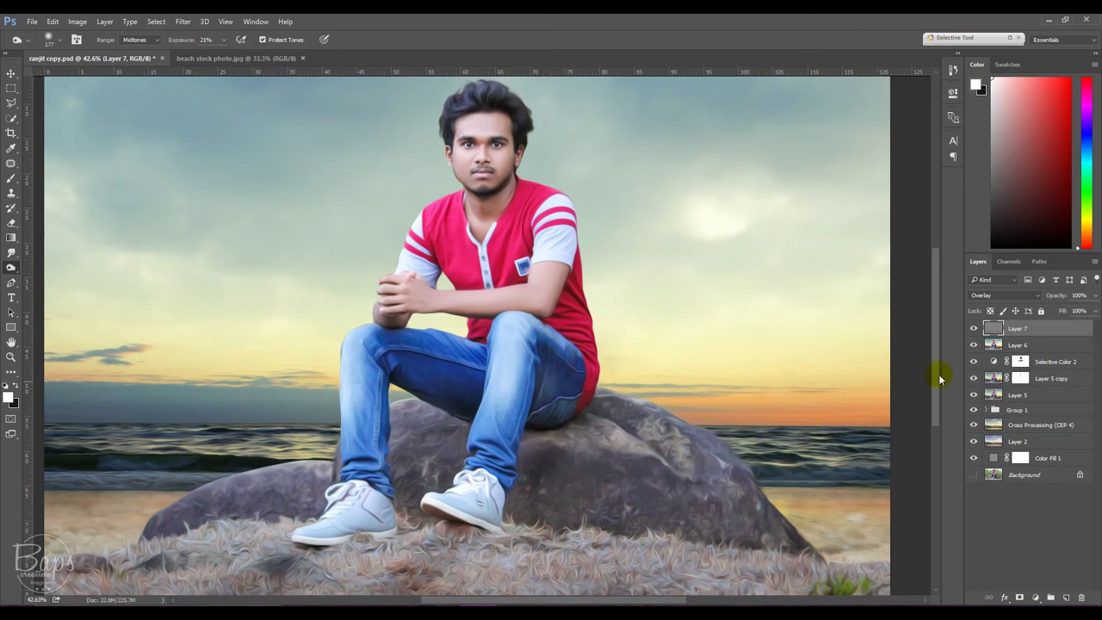
click(973, 329)
scroll(517, 271, up, 2)
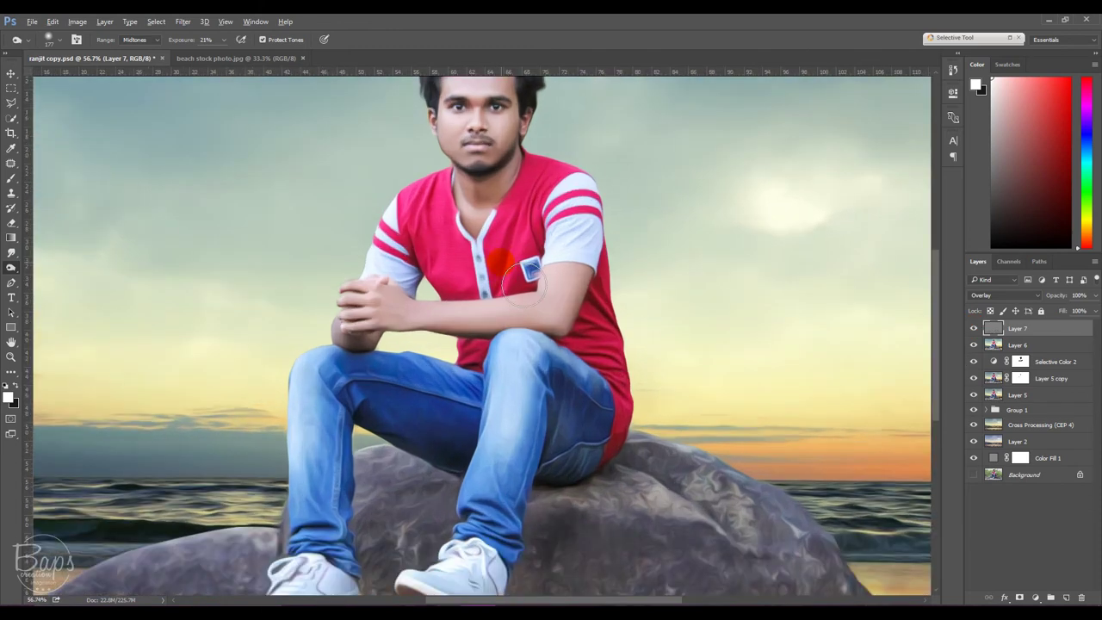
scroll(524, 278, up, 1)
scroll(525, 223, up, 1)
scroll(525, 206, up, 1)
scroll(525, 207, up, 1)
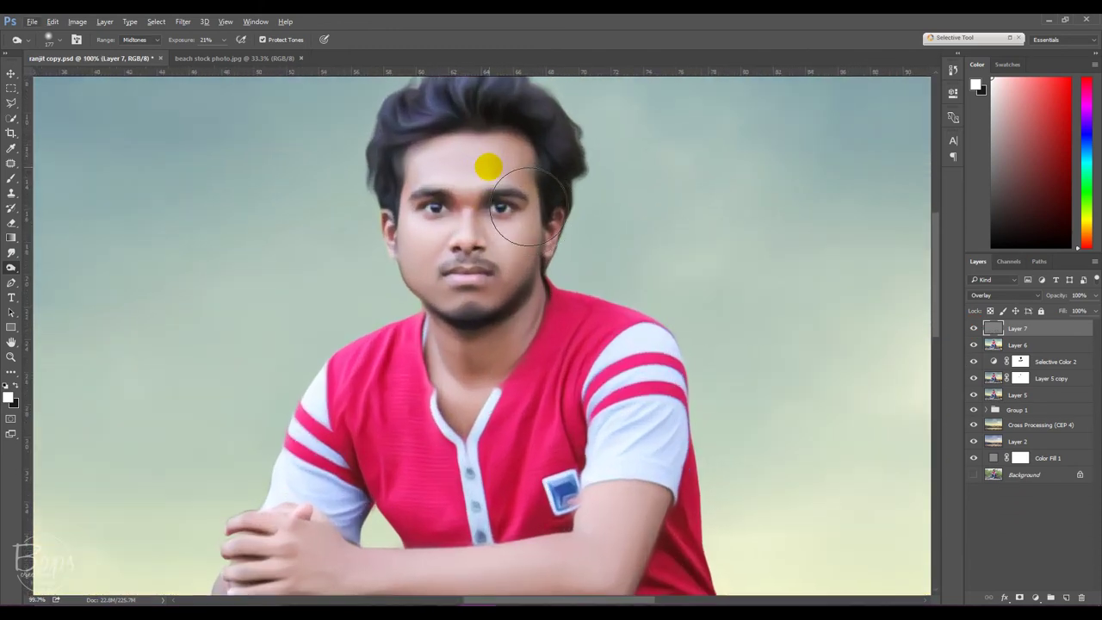
Darken the forearm toward the left hand with a soft 55 px Burn brush.
right_click(10, 268)
click(49, 274)
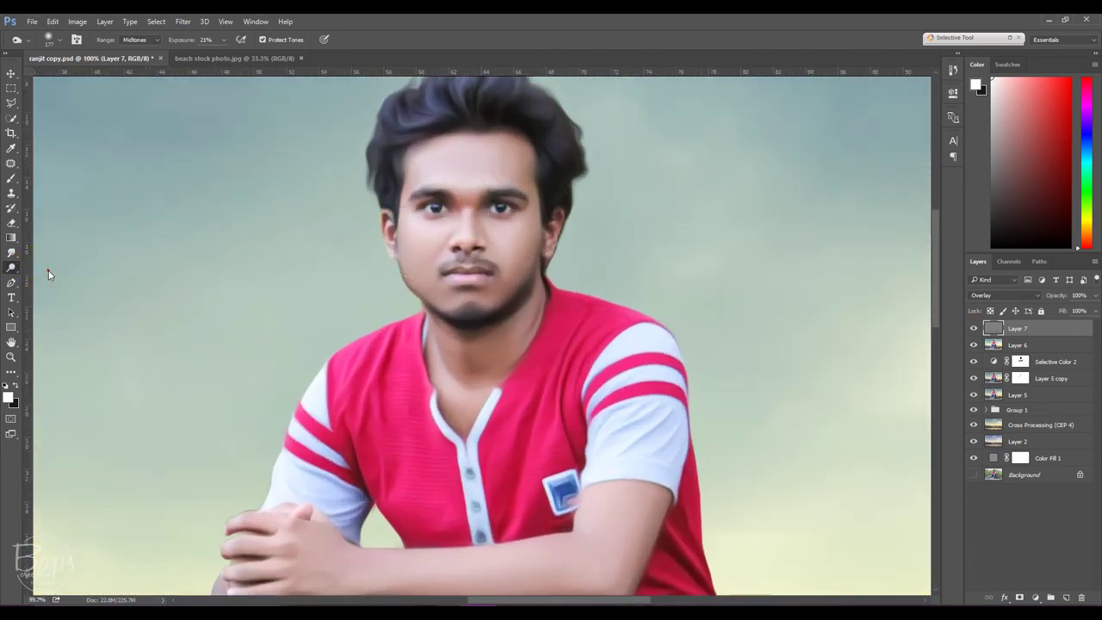
right_click(568, 284)
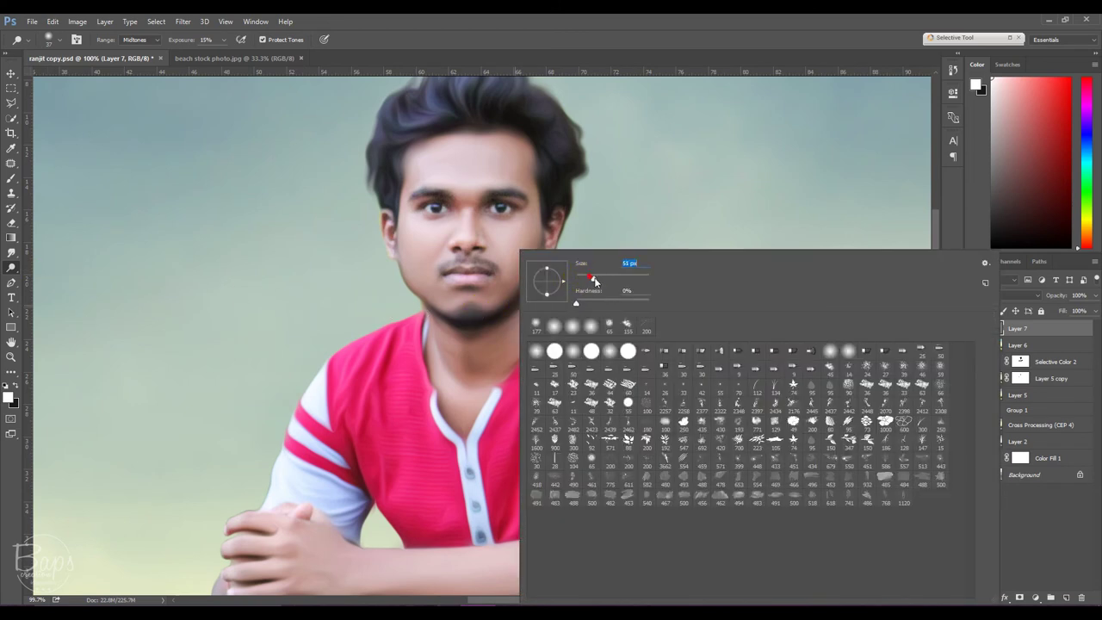
click(590, 27)
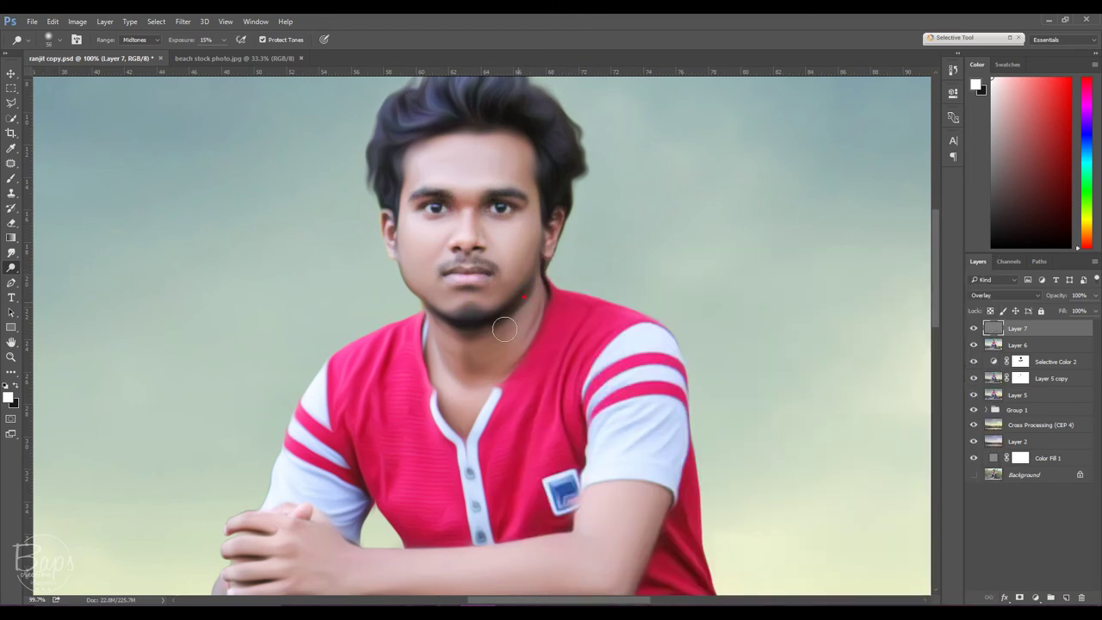
drag(642, 492, 642, 417)
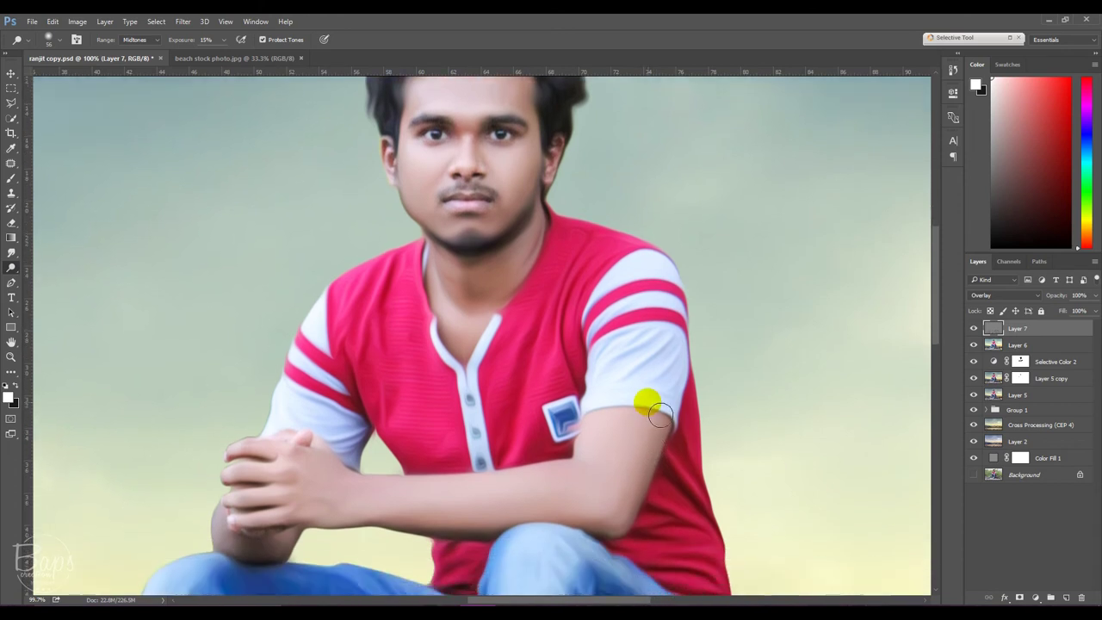
drag(624, 544, 294, 520)
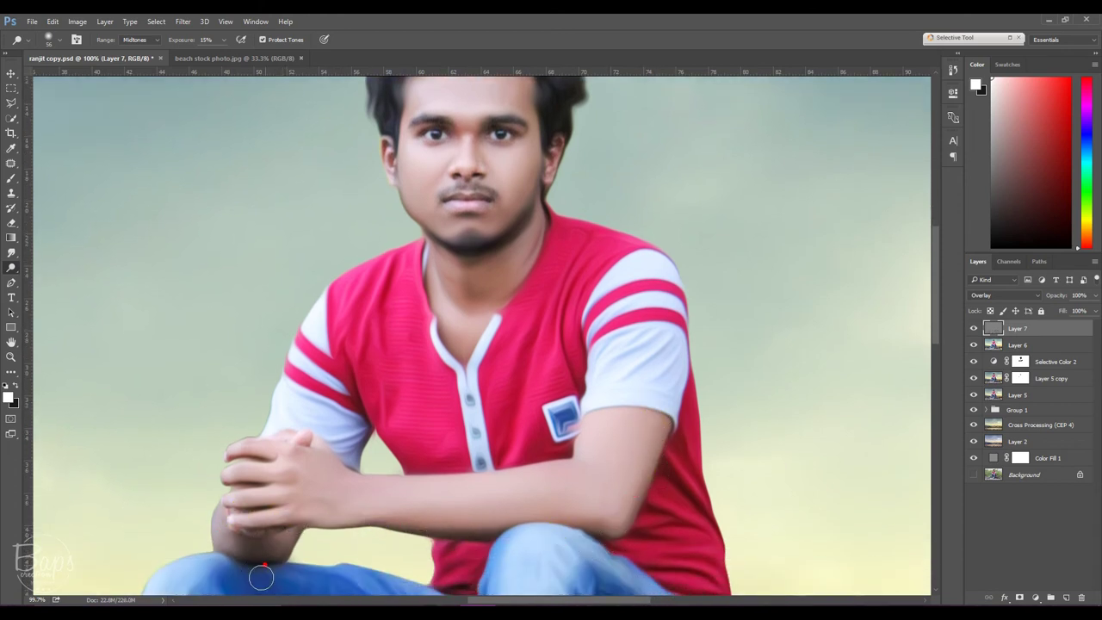
key(ctrl+0)
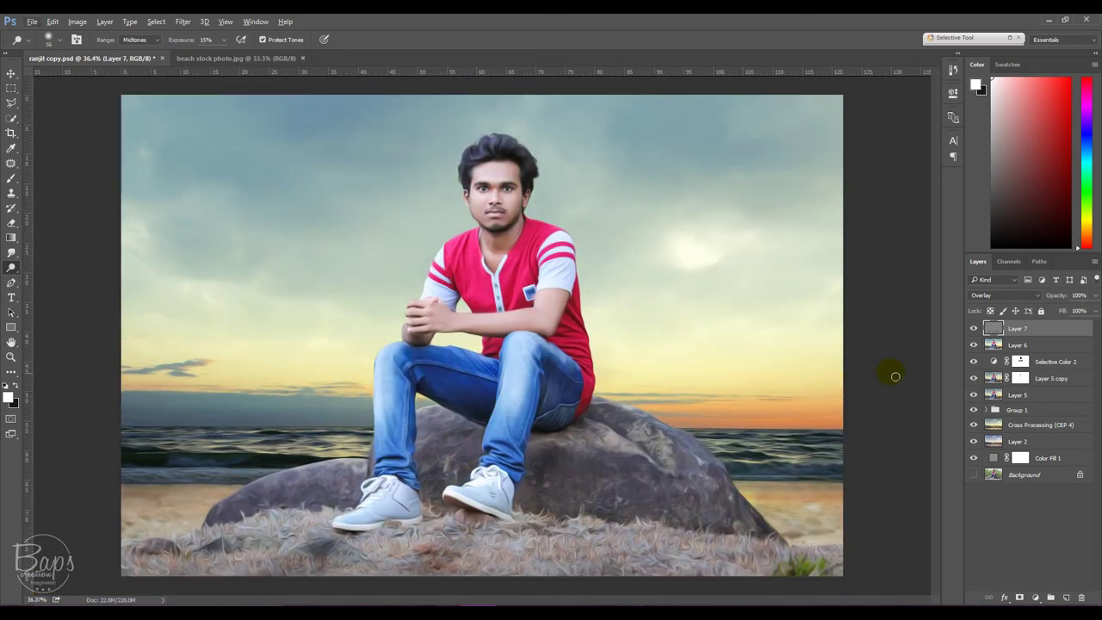
Toggle the dodge and burn layer off and on to compare its effect.
click(973, 328)
click(973, 327)
click(973, 328)
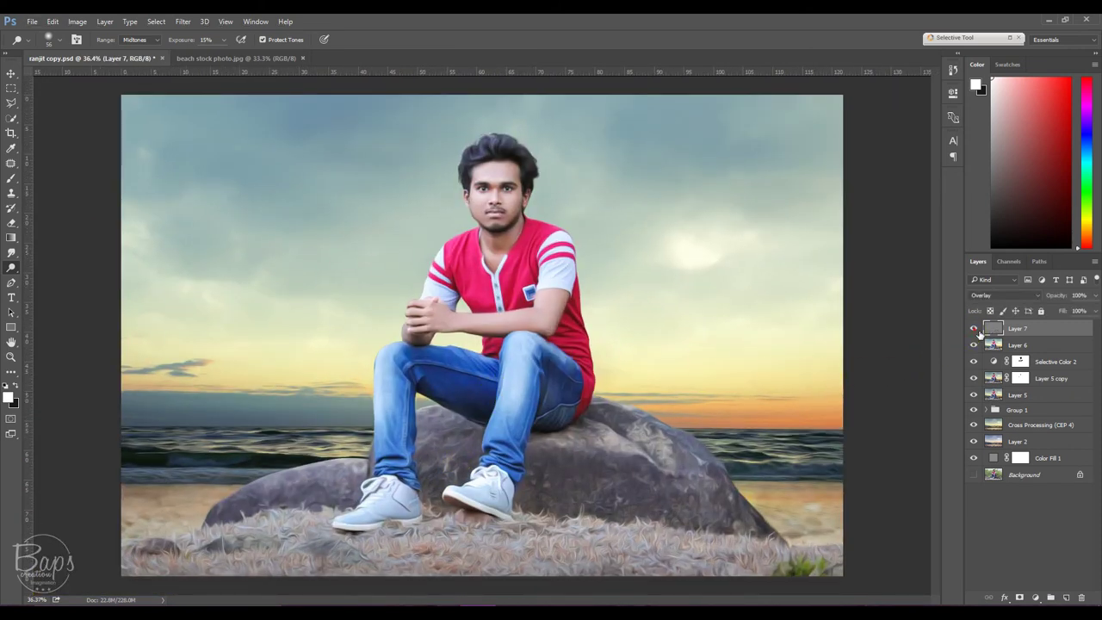
click(973, 328)
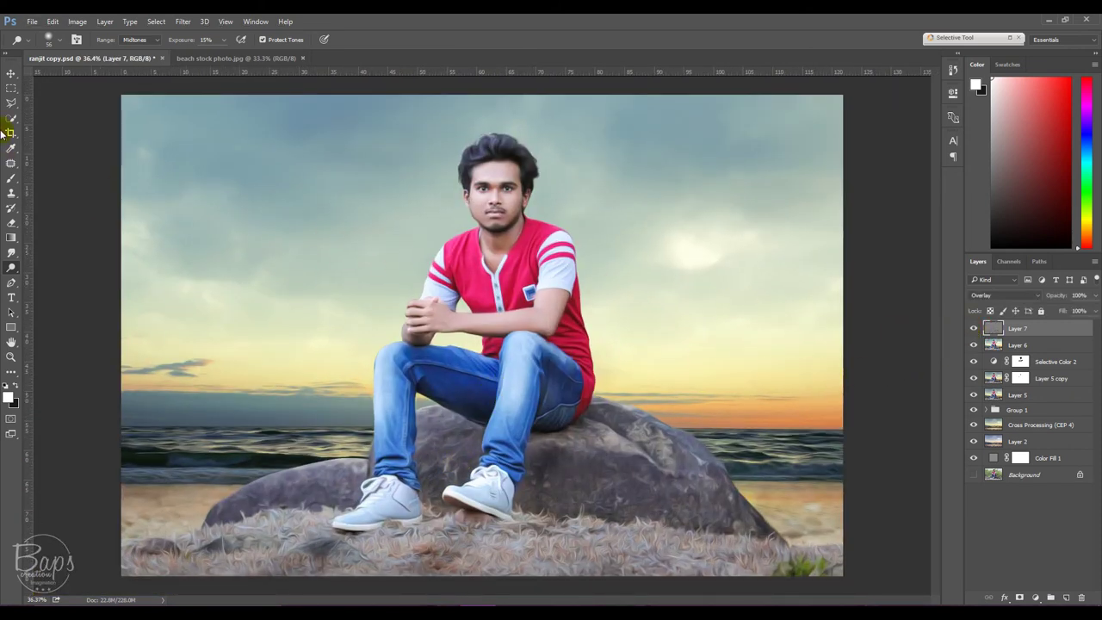
Open the flying birds PNG, lens flare PNG and stormy sky photo together.
click(27, 19)
click(44, 47)
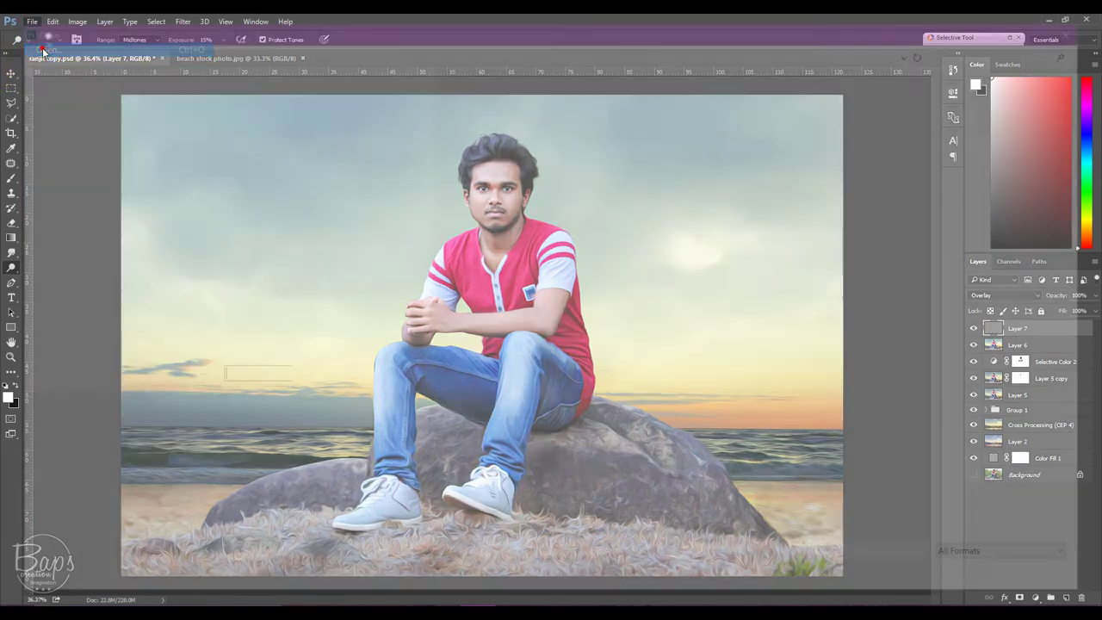
click(248, 144)
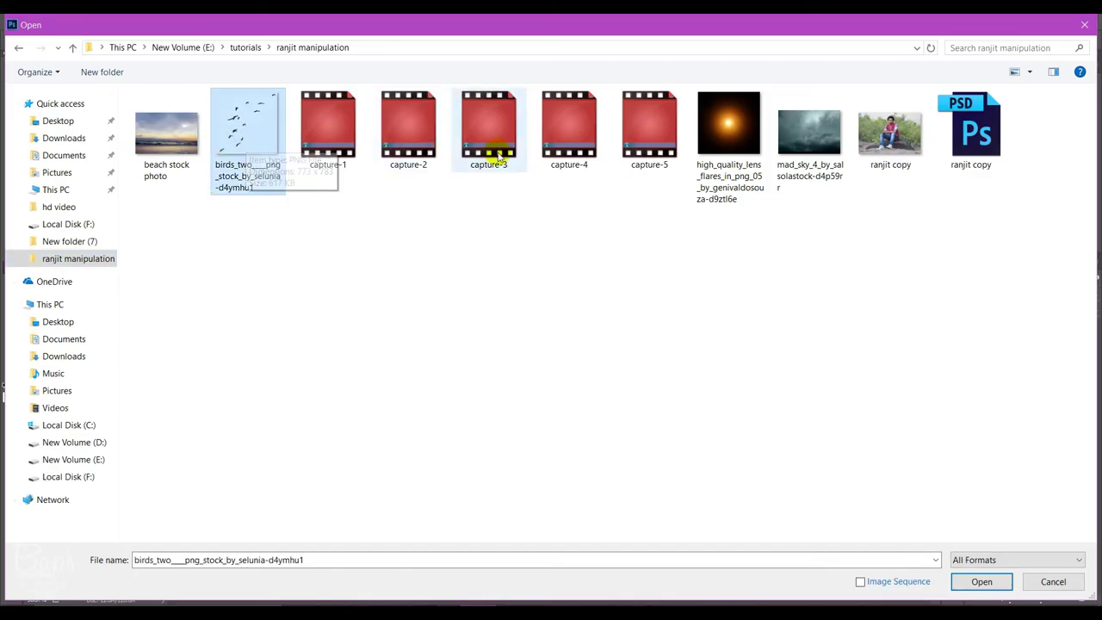
ctrl+click(754, 144)
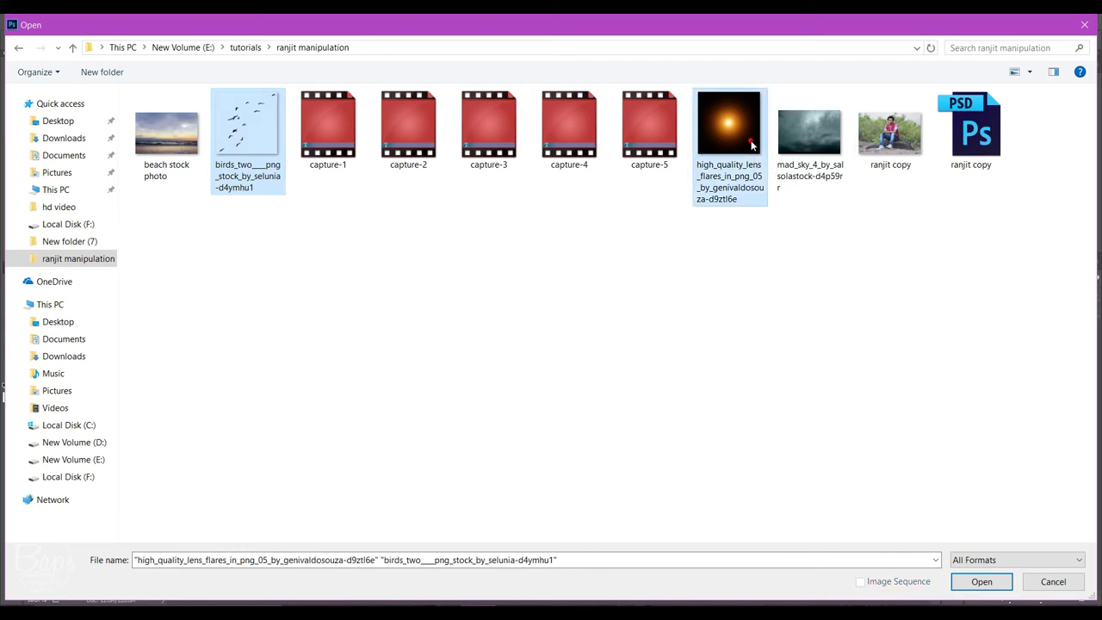
ctrl+click(806, 179)
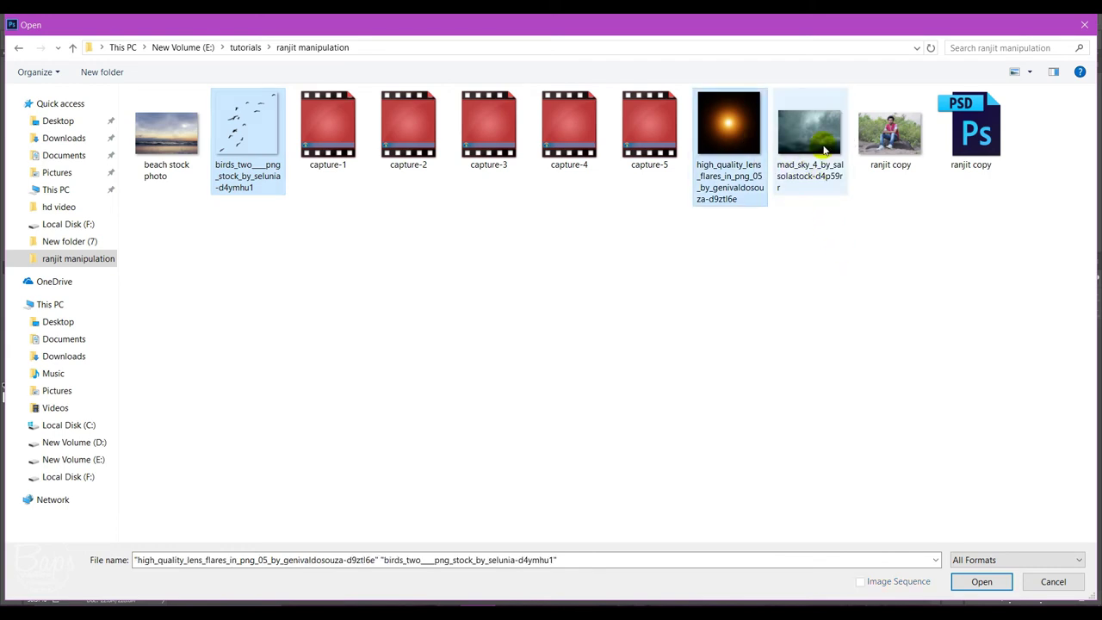
click(981, 581)
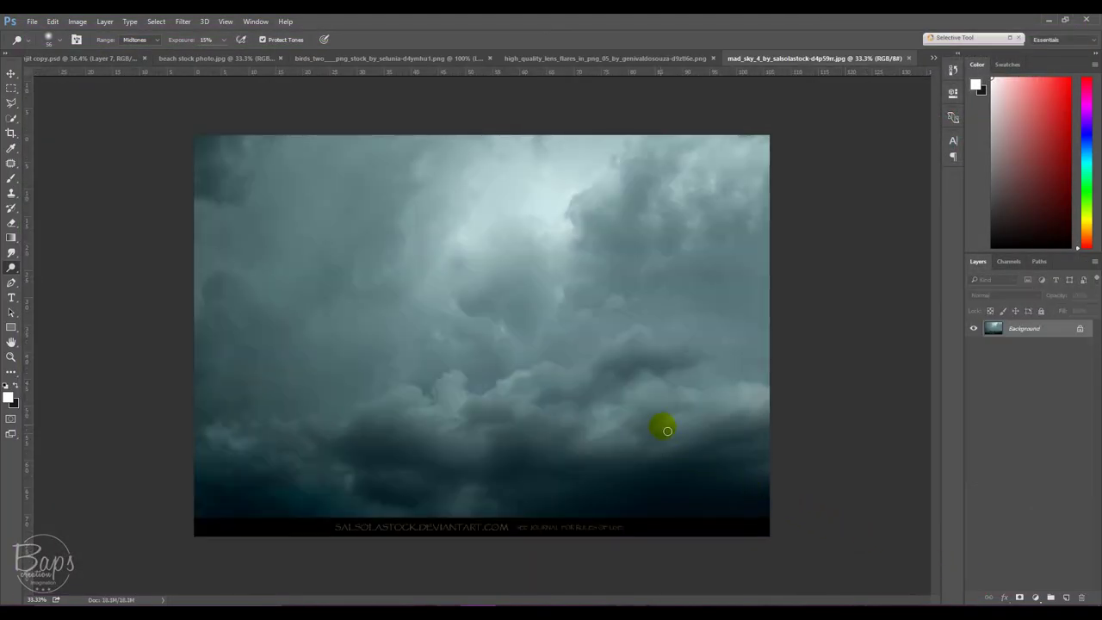
Close the beach stock photo tab, leaving the birds image showing.
click(232, 58)
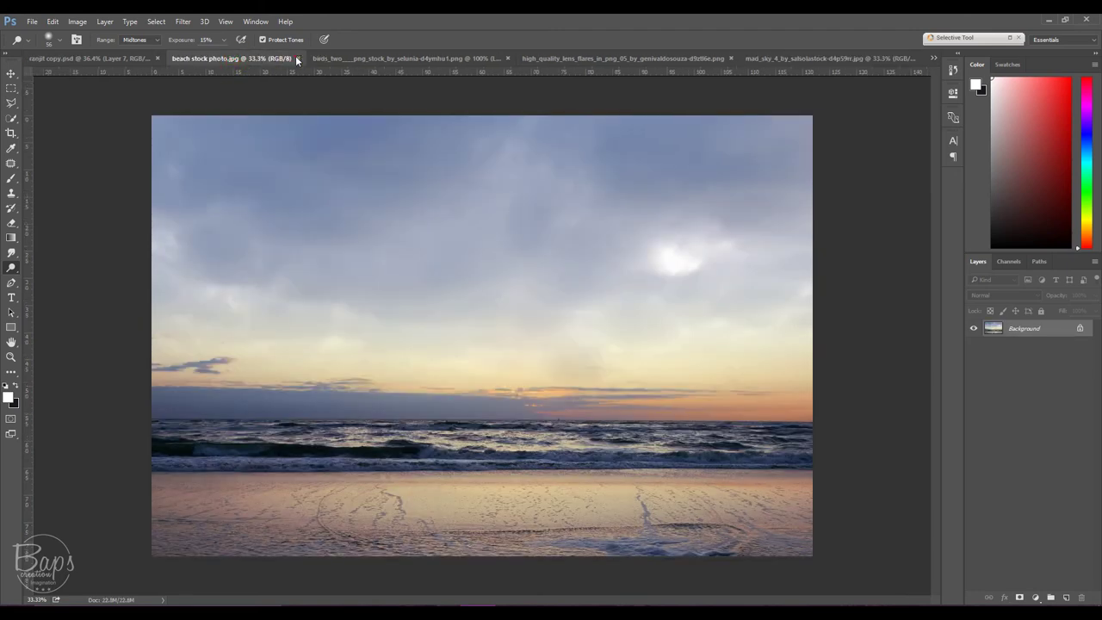
click(297, 57)
click(275, 58)
click(10, 73)
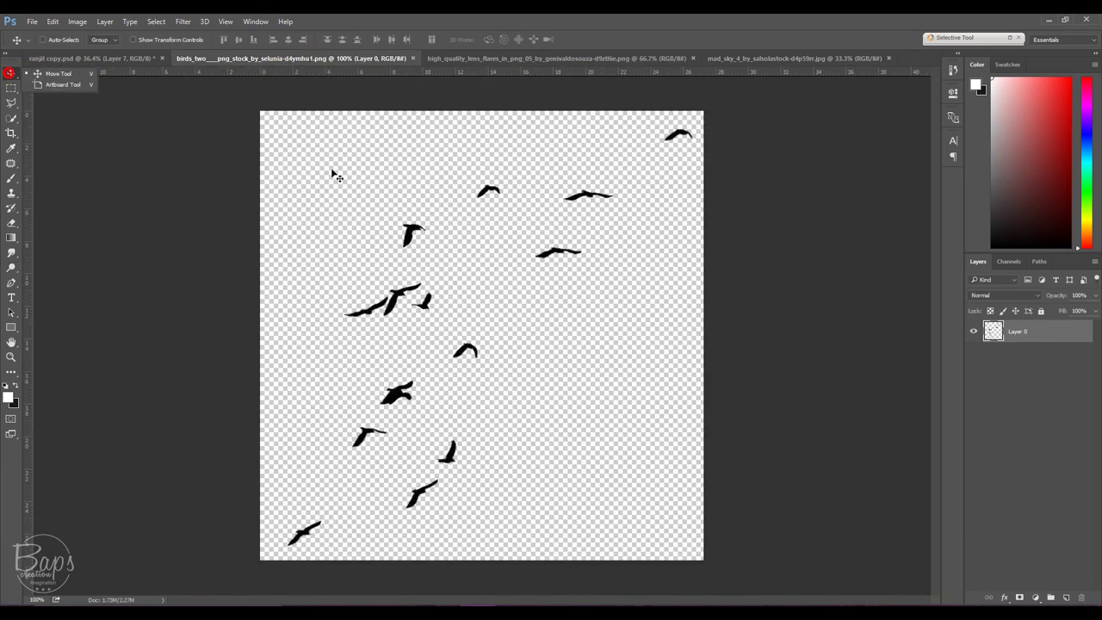
Place the birds in ranjit copy.psd right of the man, tilted and scaled to about 50%.
drag(332, 172, 722, 311)
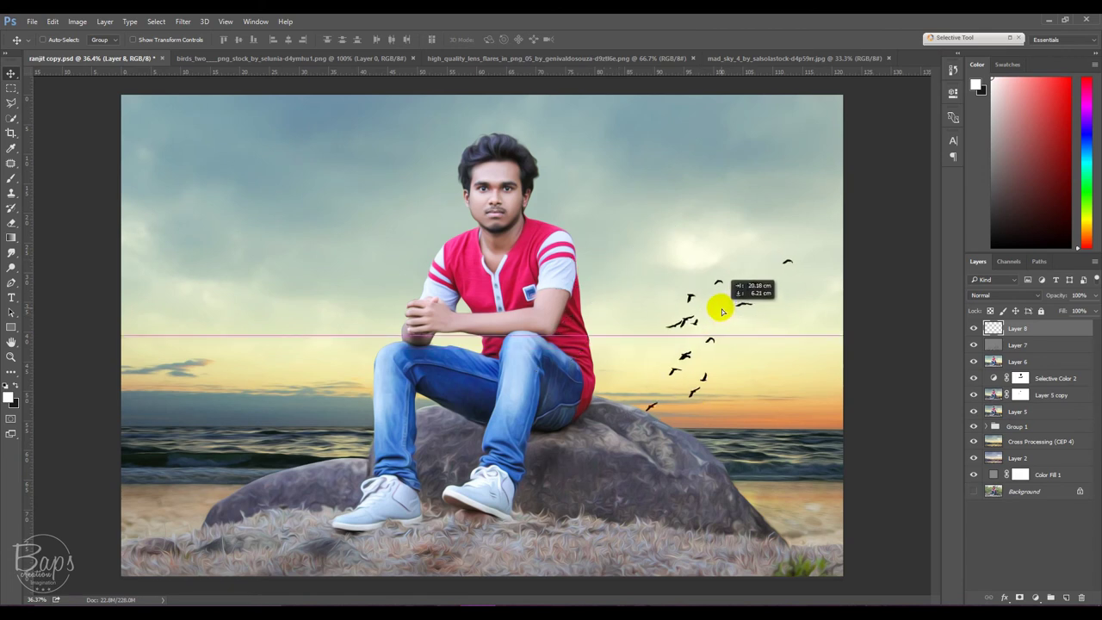
drag(722, 312, 710, 312)
key(ctrl+t)
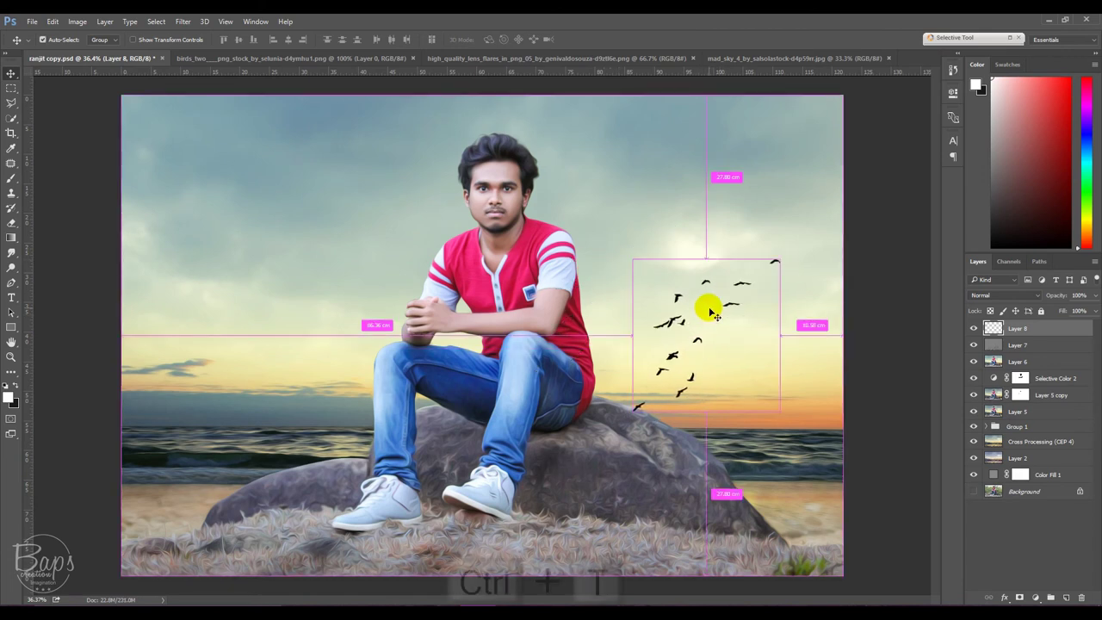
drag(797, 253, 731, 218)
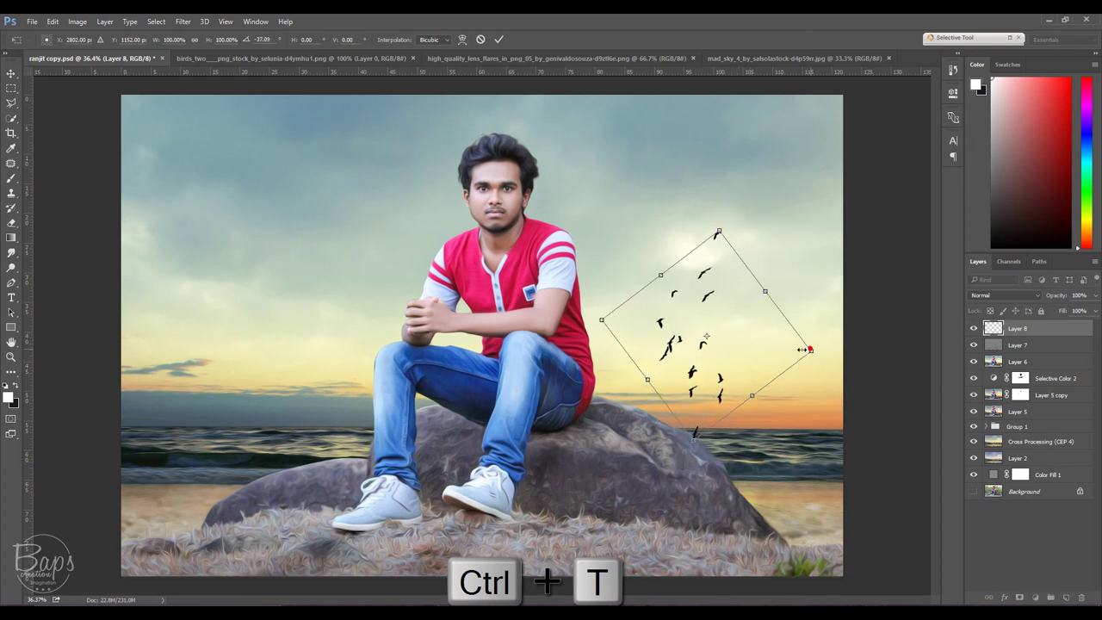
drag(809, 349, 757, 362)
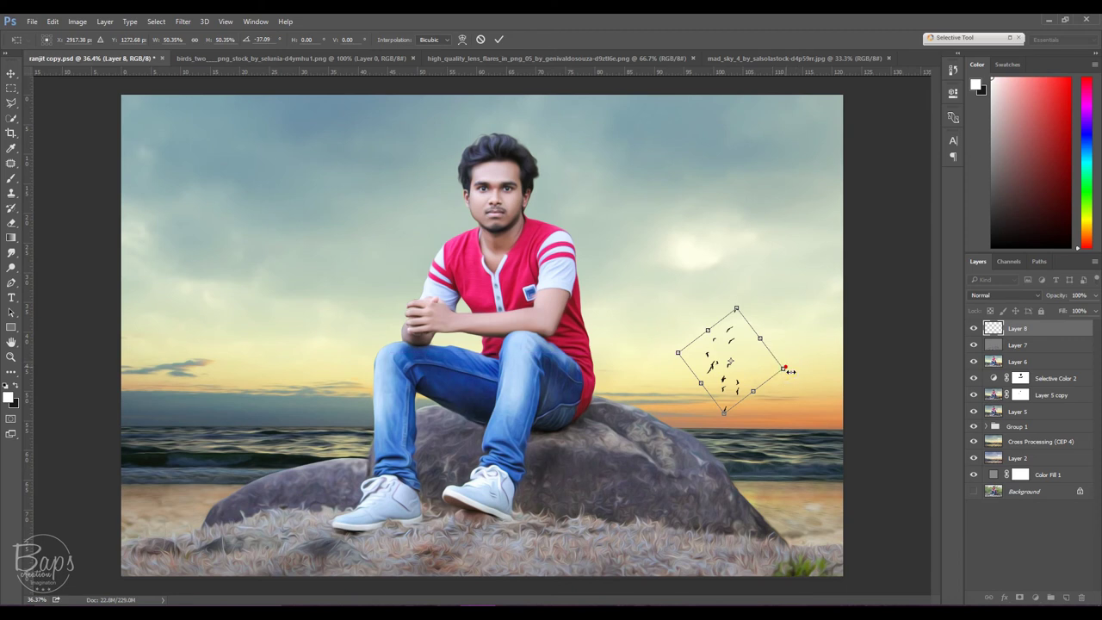
click(498, 39)
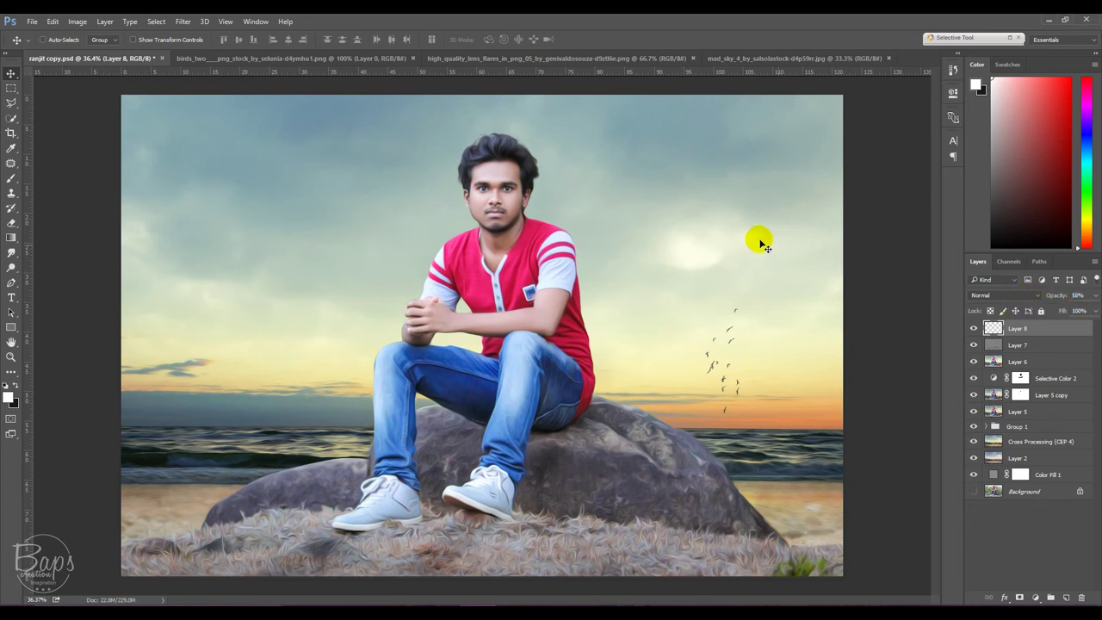
click(370, 59)
Close the birds file and drop the lens flare into the composite's right side in Screen mode.
click(412, 58)
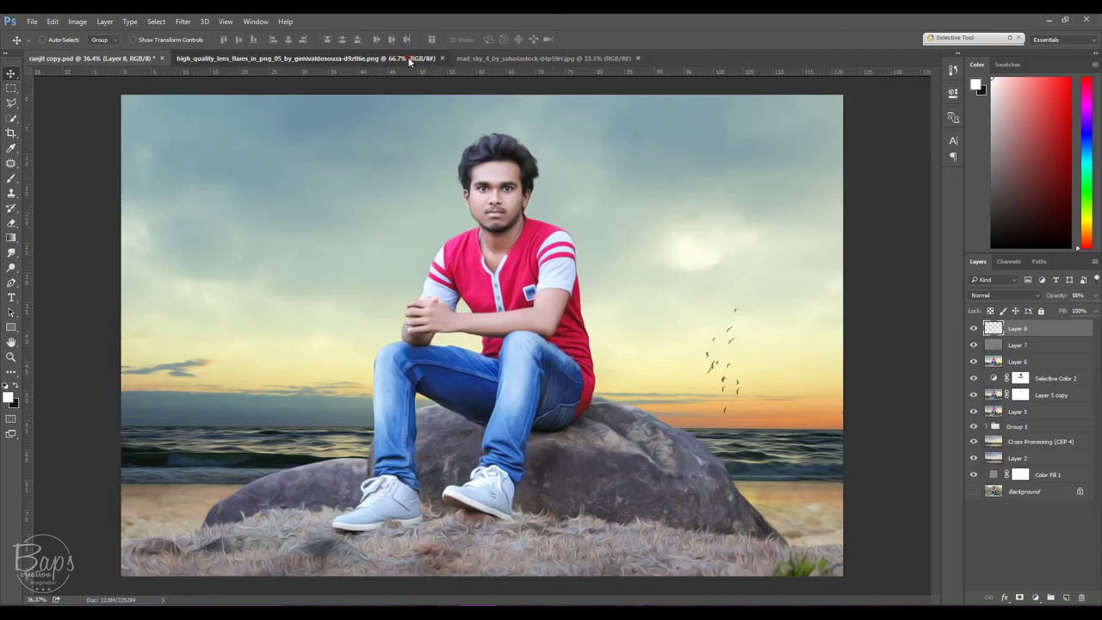
click(259, 59)
mouse_move(353, 169)
mouse_down()
mouse_move(256, 97)
mouse_move(706, 344)
mouse_up()
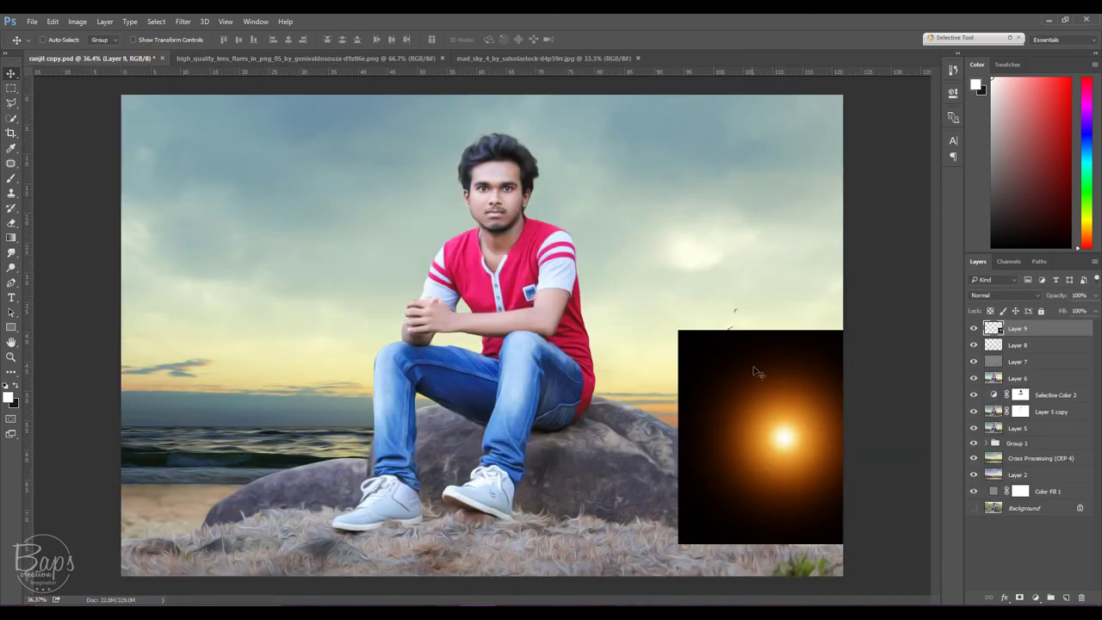
drag(759, 372, 775, 370)
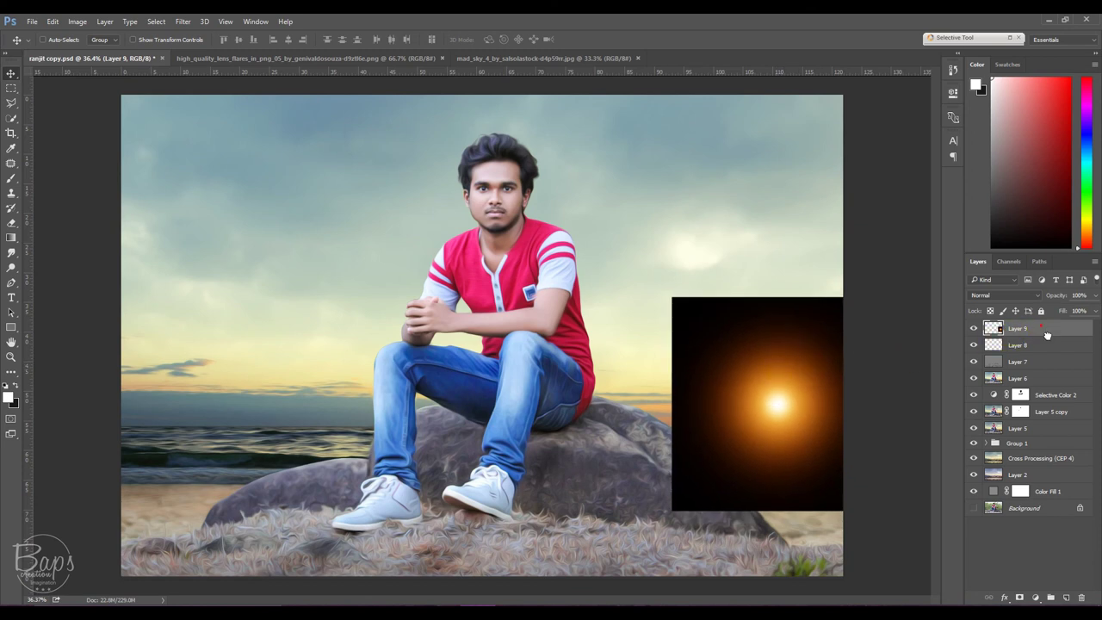
click(998, 295)
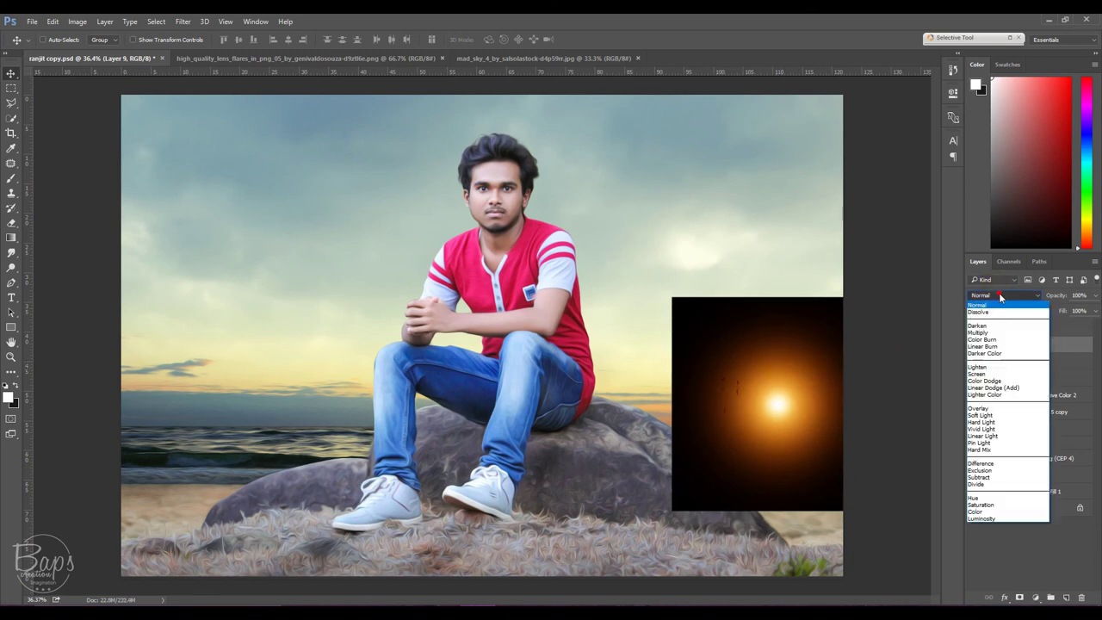
click(990, 373)
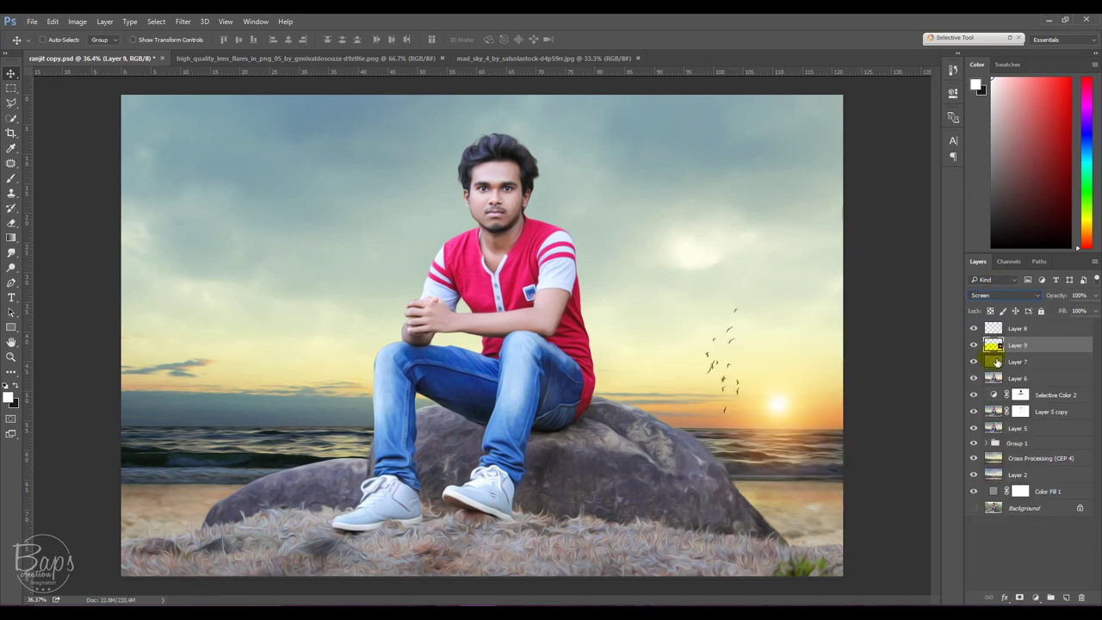
Enlarge the lens-flare sun to about 229% on the right horizon.
key(ctrl+t)
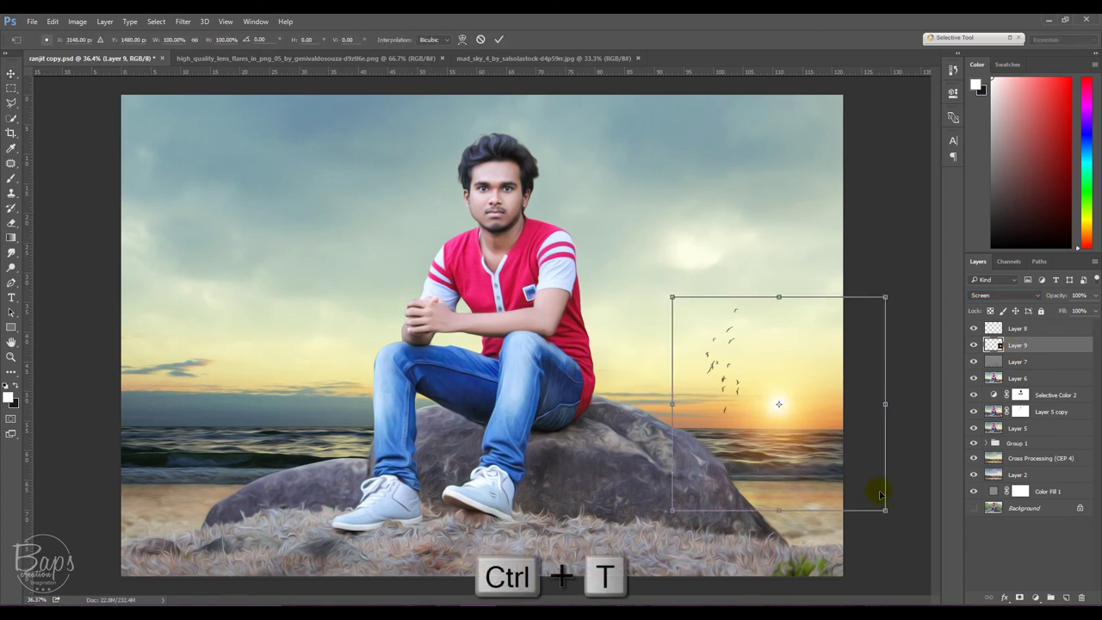
drag(880, 494, 924, 536)
mouse_move(812, 421)
mouse_down()
mouse_move(867, 445)
mouse_move(873, 422)
mouse_up()
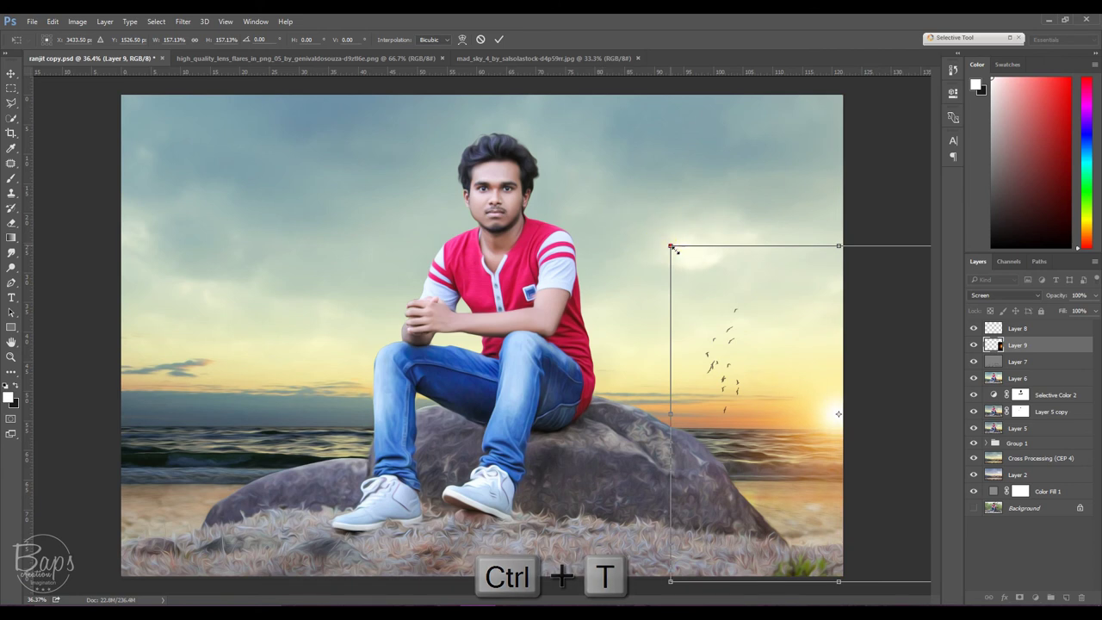
drag(670, 246, 580, 199)
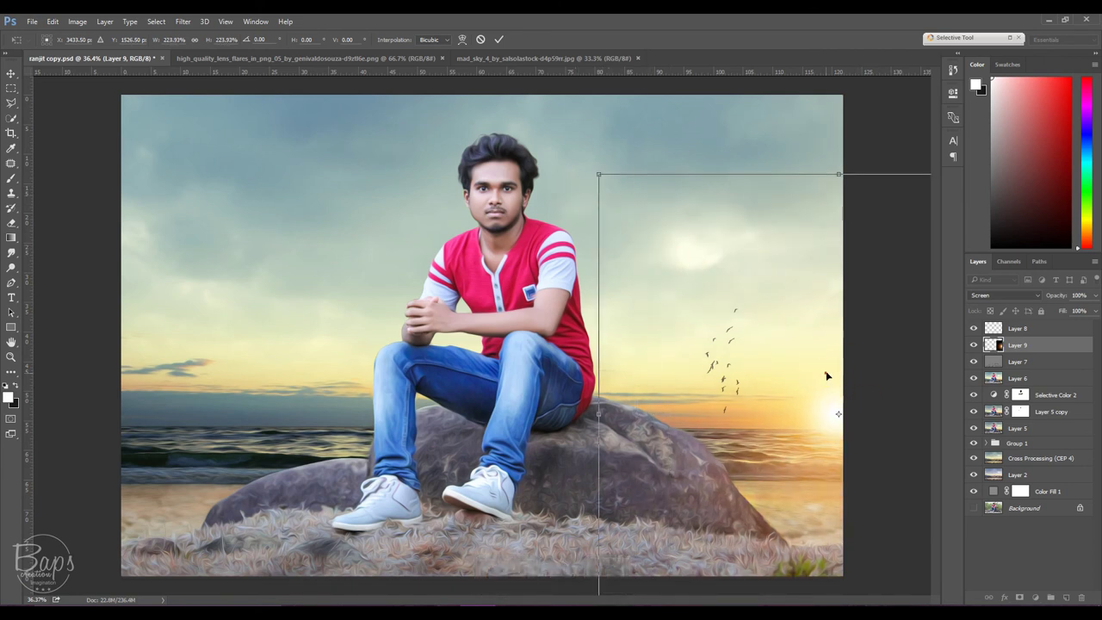
drag(827, 374, 824, 380)
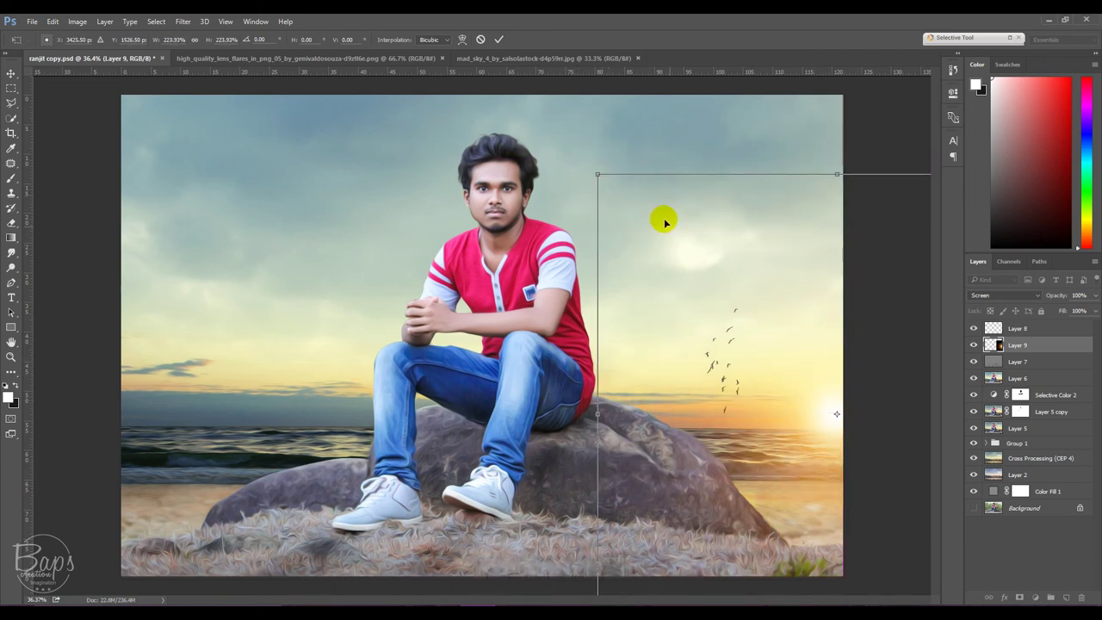
drag(596, 178, 591, 173)
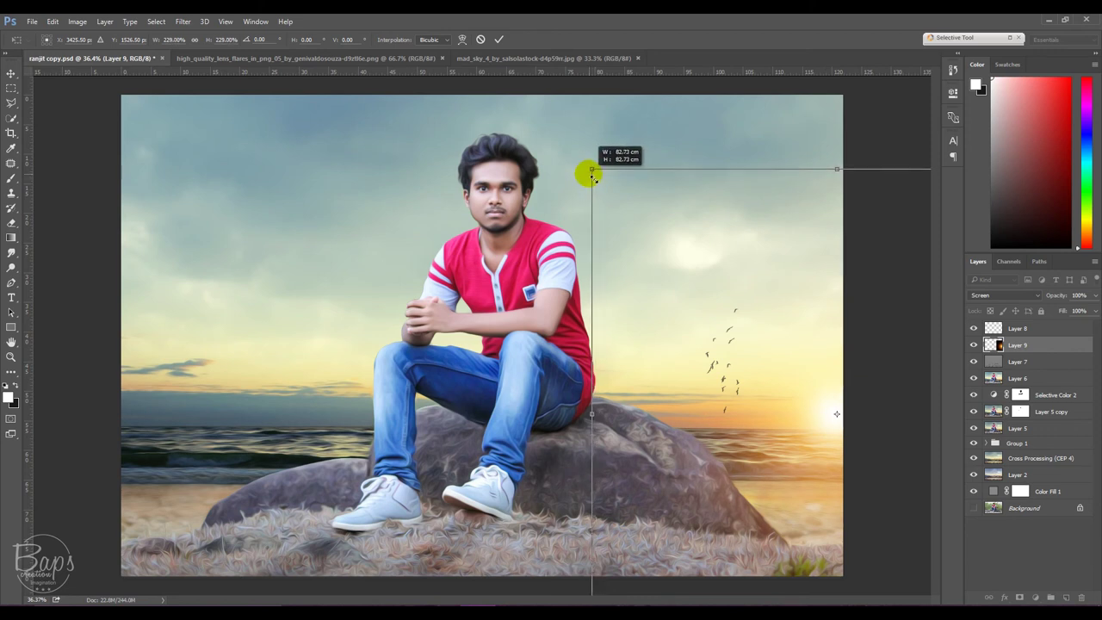
click(499, 38)
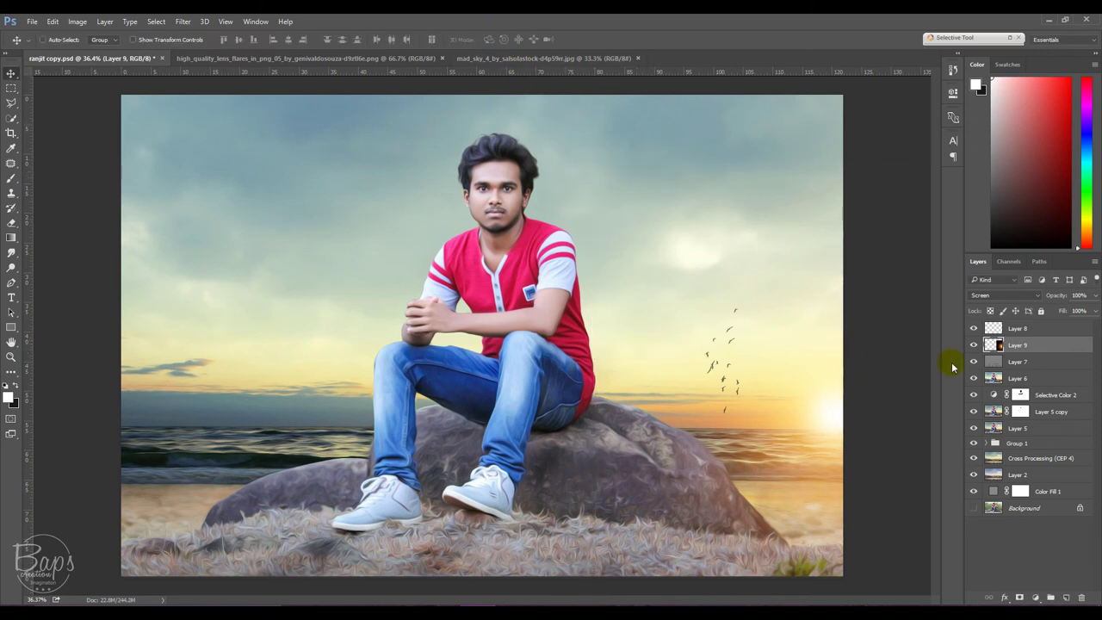
click(1046, 329)
Stamp all visible layers into a merged layer, duplicate it, and blend the copy in Vivid Light.
key(ctrl+shift+alt+e)
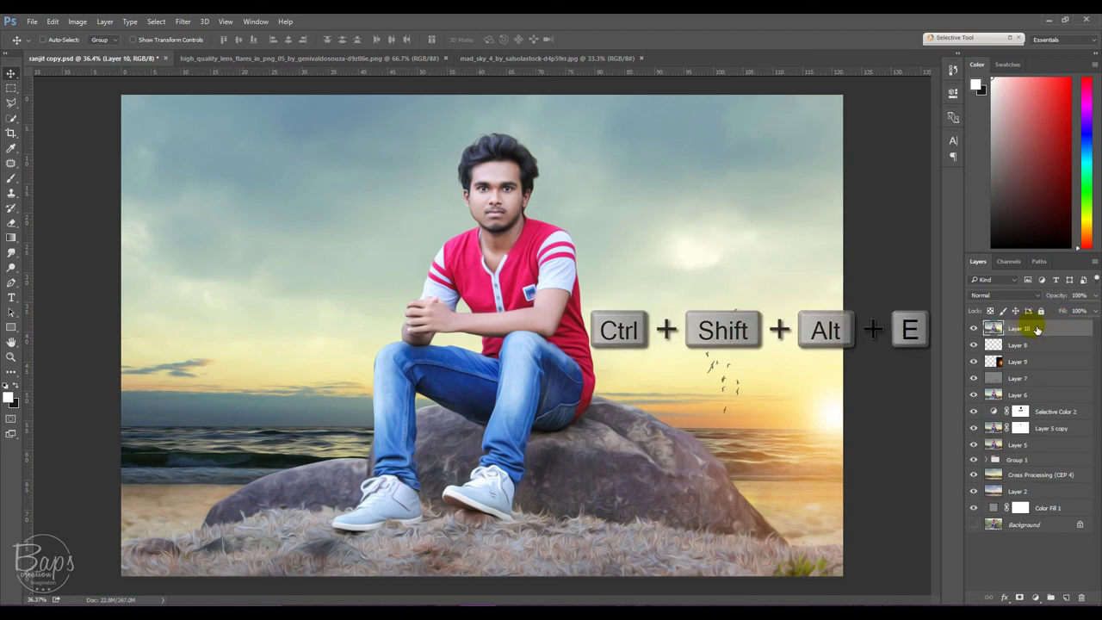
key(ctrl+j)
key(ctrl+j)
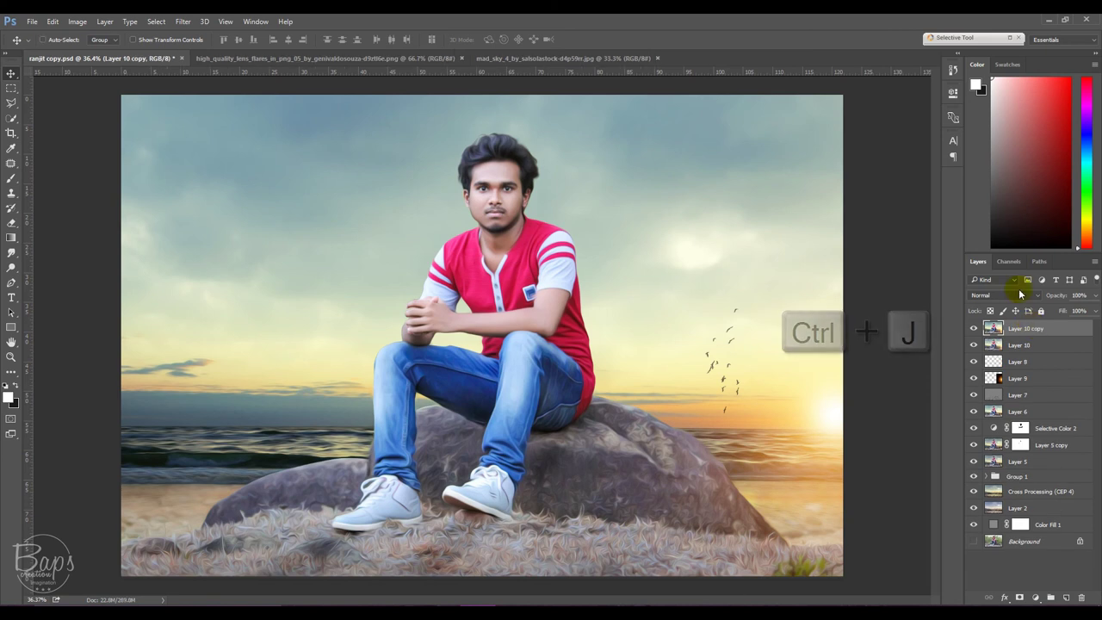
click(1019, 295)
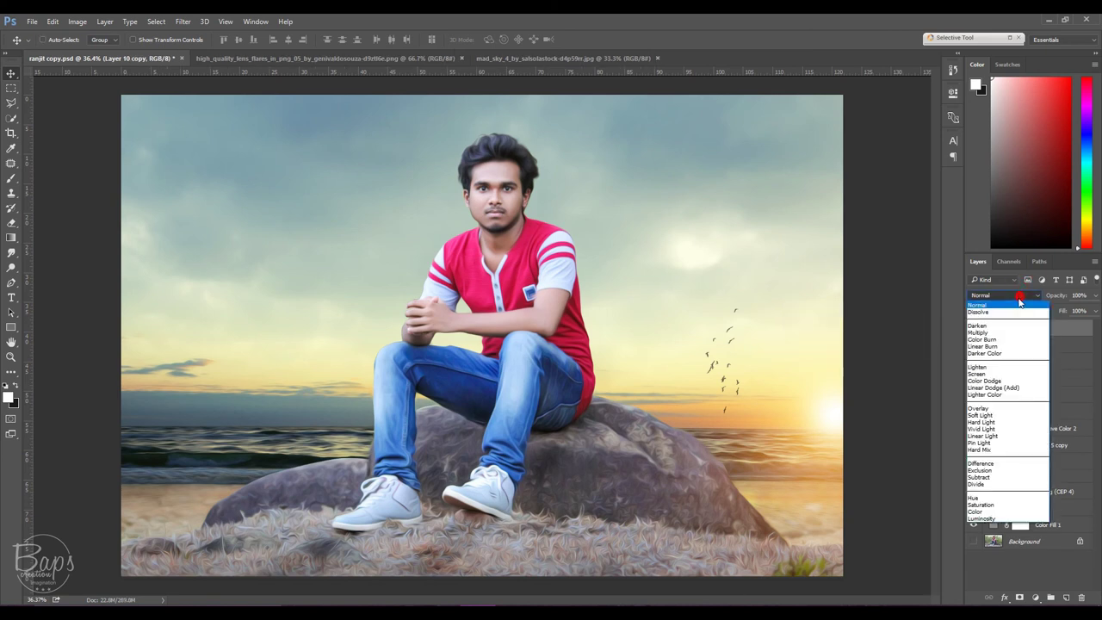
click(982, 428)
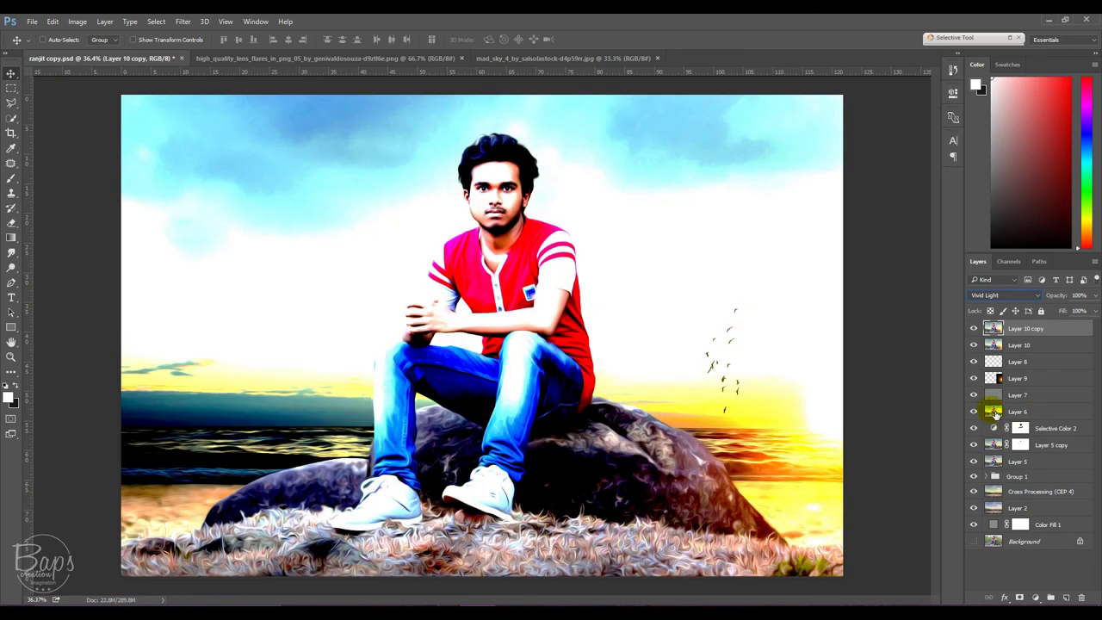
Apply a High Pass filter of about 1.4 px to the Vivid Light copy.
click(183, 22)
mouse_move(195, 304)
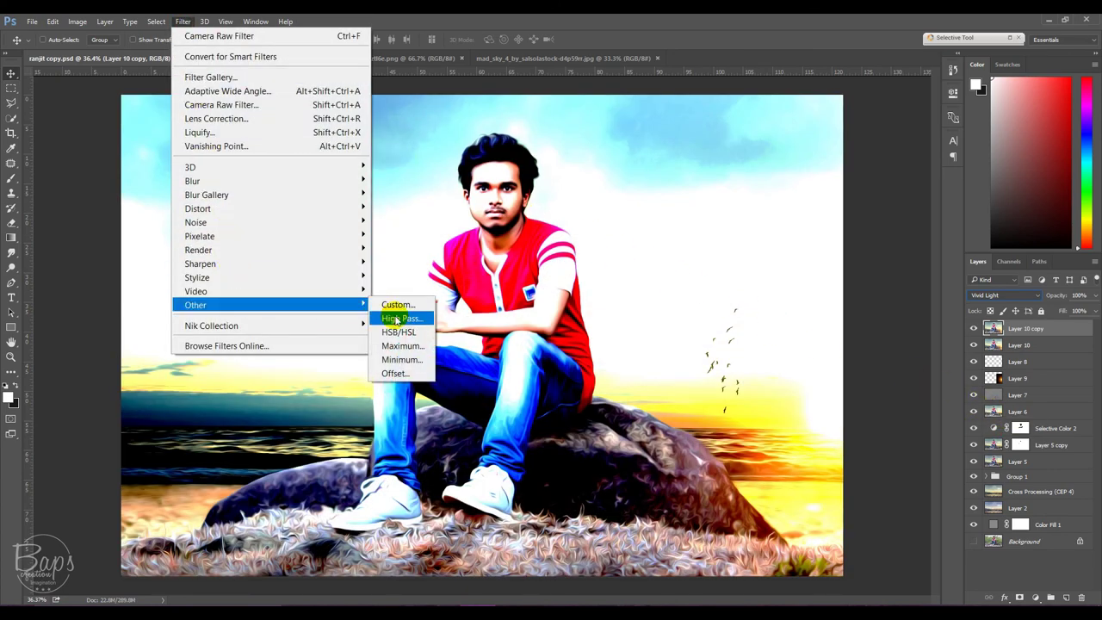
click(398, 318)
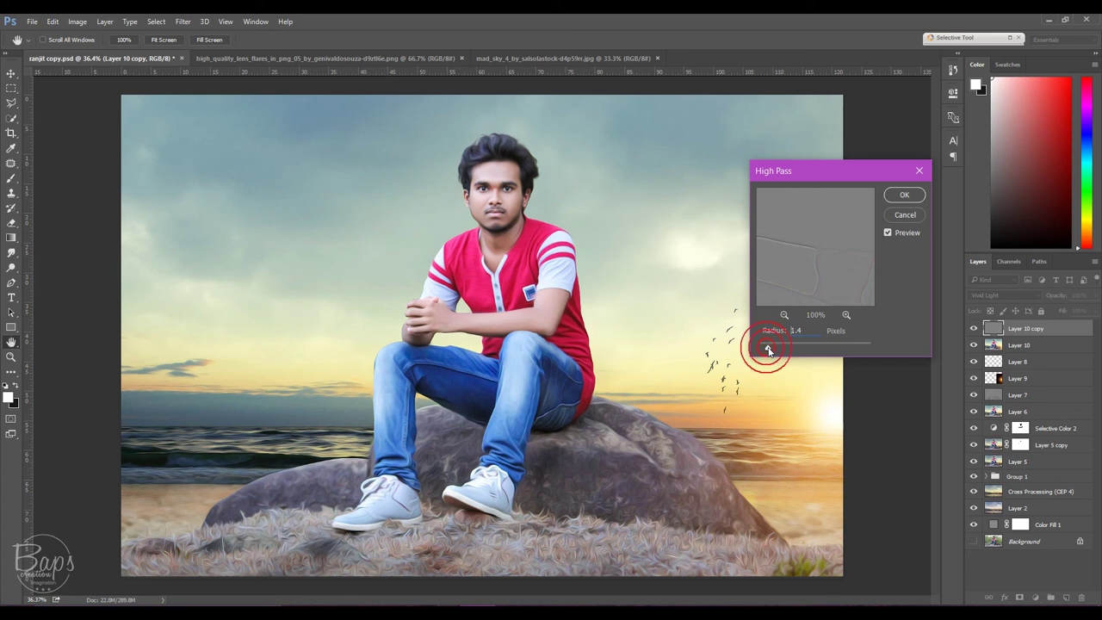
click(903, 197)
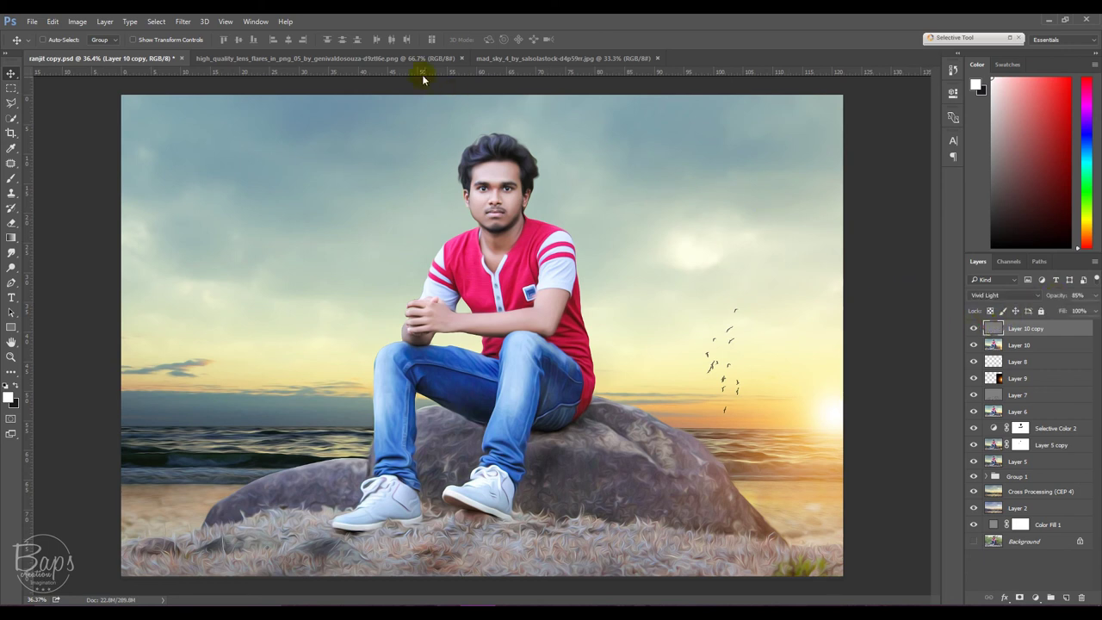
Close the lens flare image and bring up the cloudy mad_sky image.
click(421, 58)
click(461, 57)
click(342, 58)
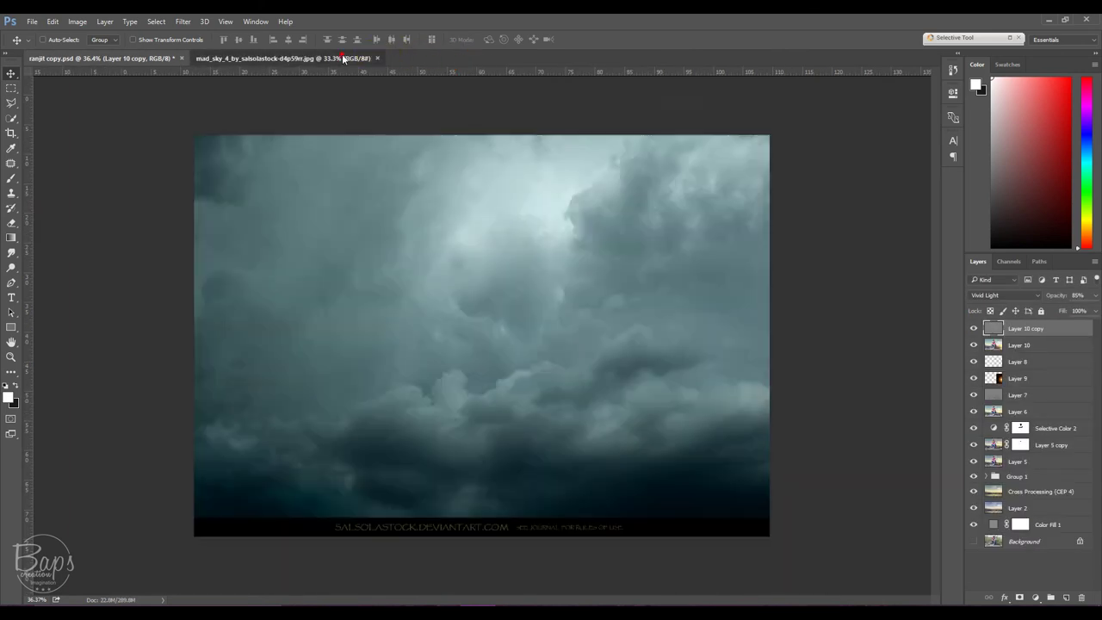
Marquee-select the sky's upper half and drag it into the ranjit copy composite as Layer 11.
key(m)
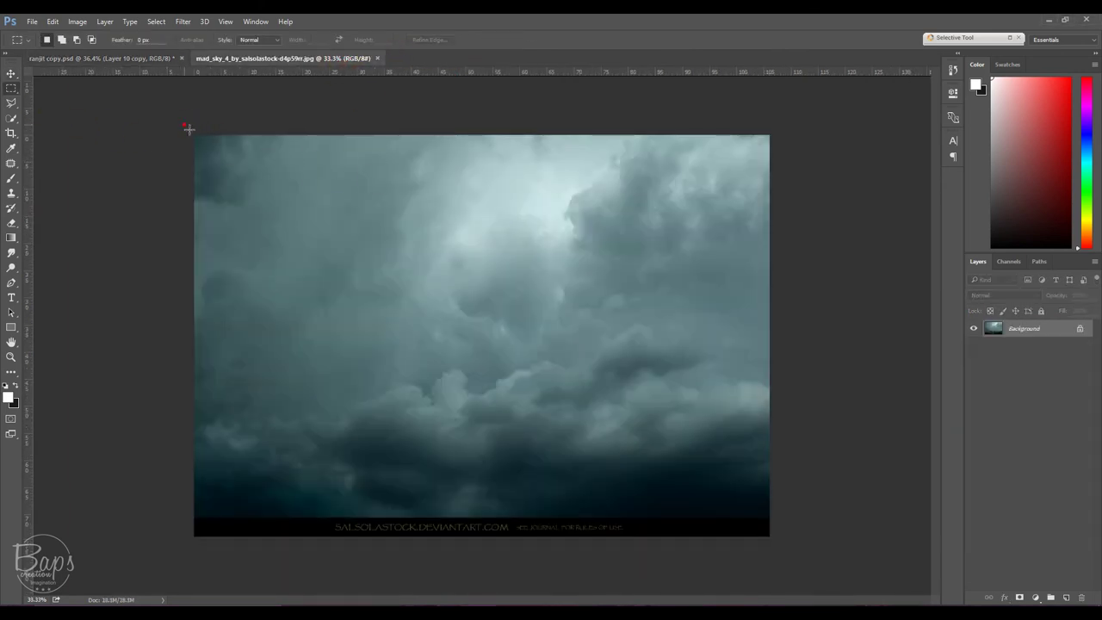
drag(188, 129, 795, 349)
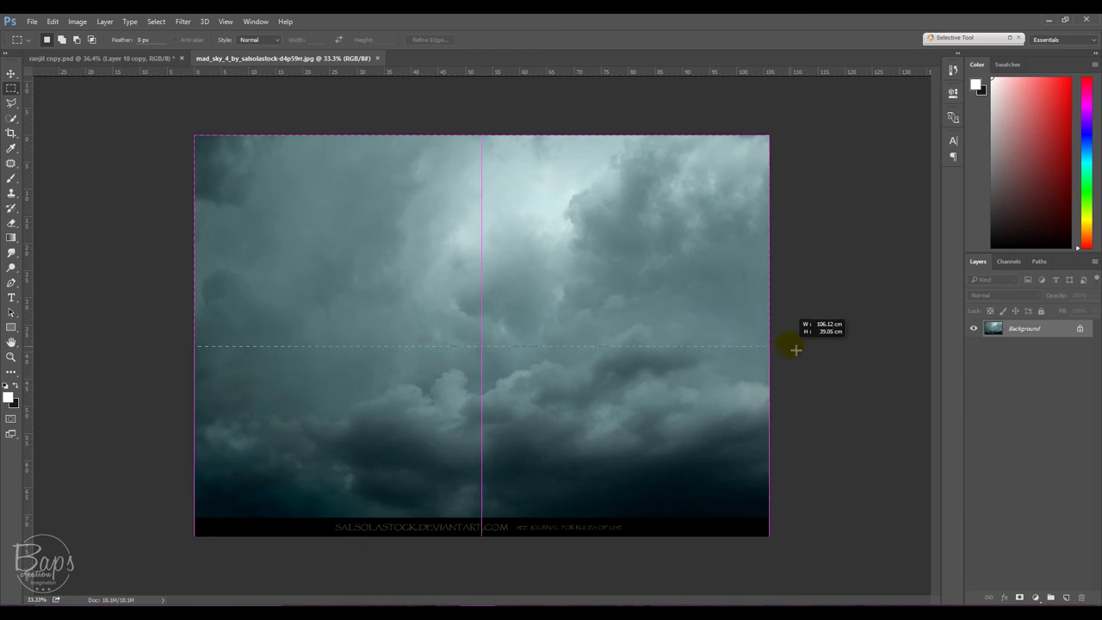
drag(795, 349, 795, 340)
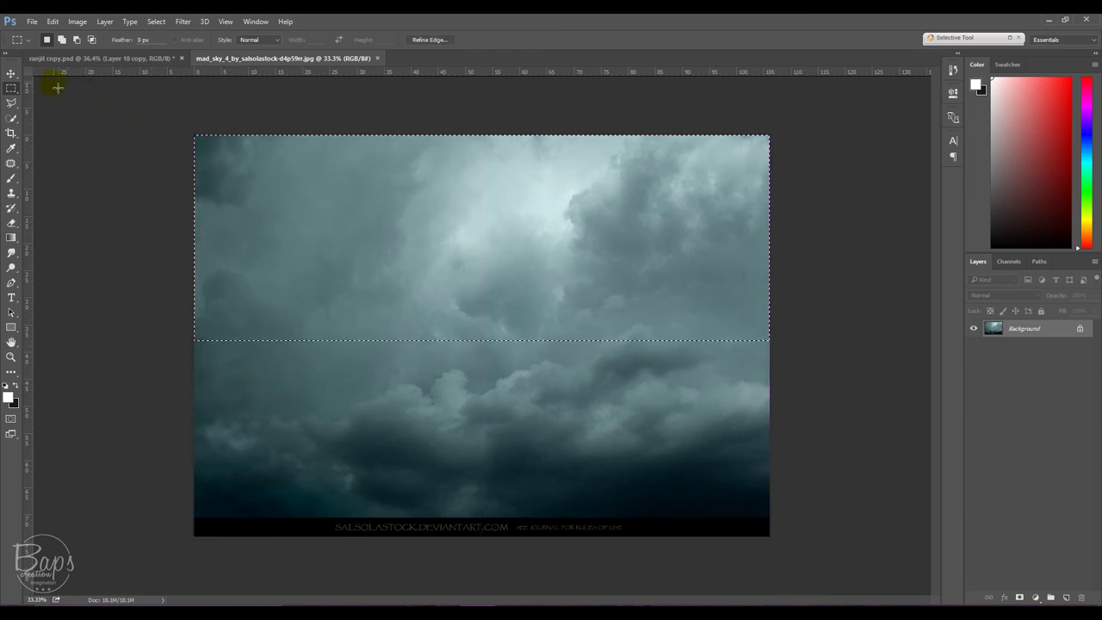
key(v)
mouse_move(392, 179)
mouse_down()
mouse_move(235, 110)
mouse_move(480, 369)
mouse_up()
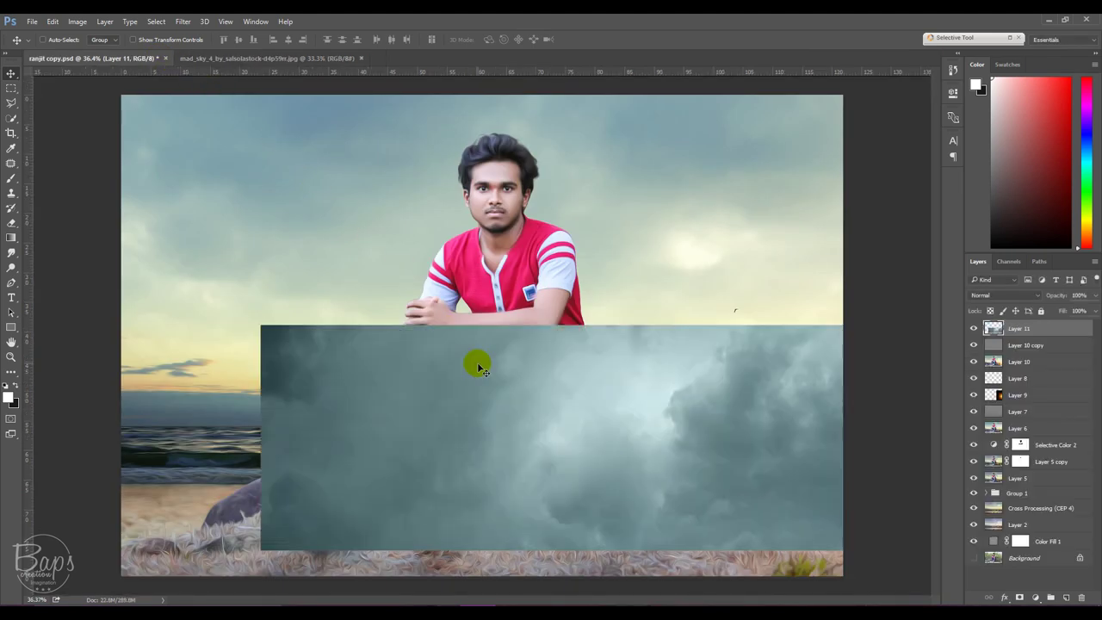
Scale the sky layer to about 126%, shift it over the lower foreground, and fade it to 56% opacity.
drag(597, 430, 526, 443)
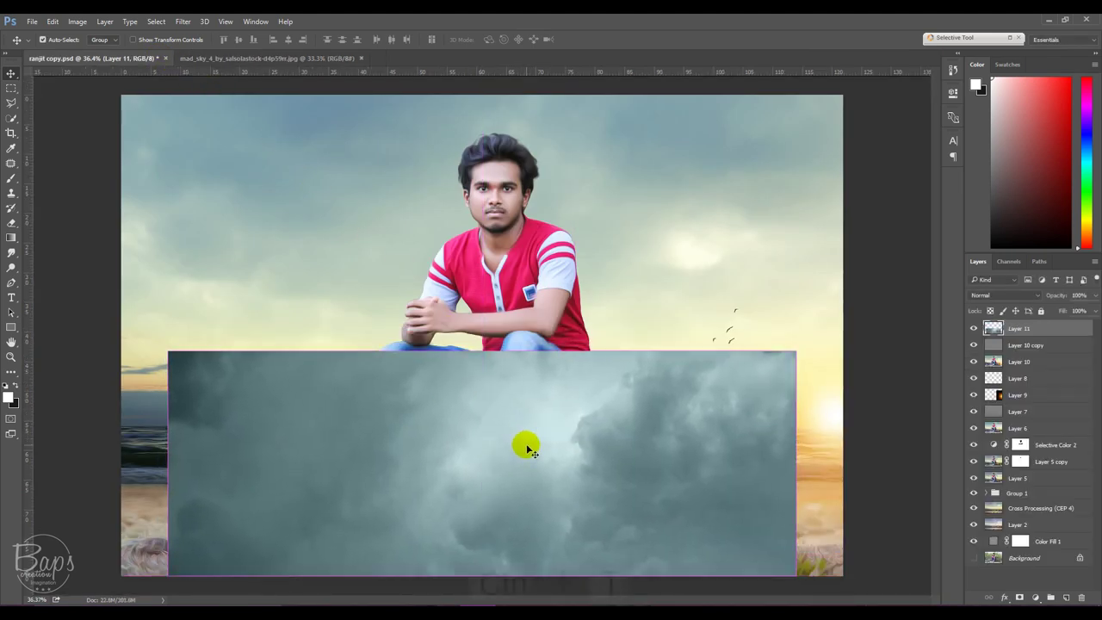
key(ctrl+t)
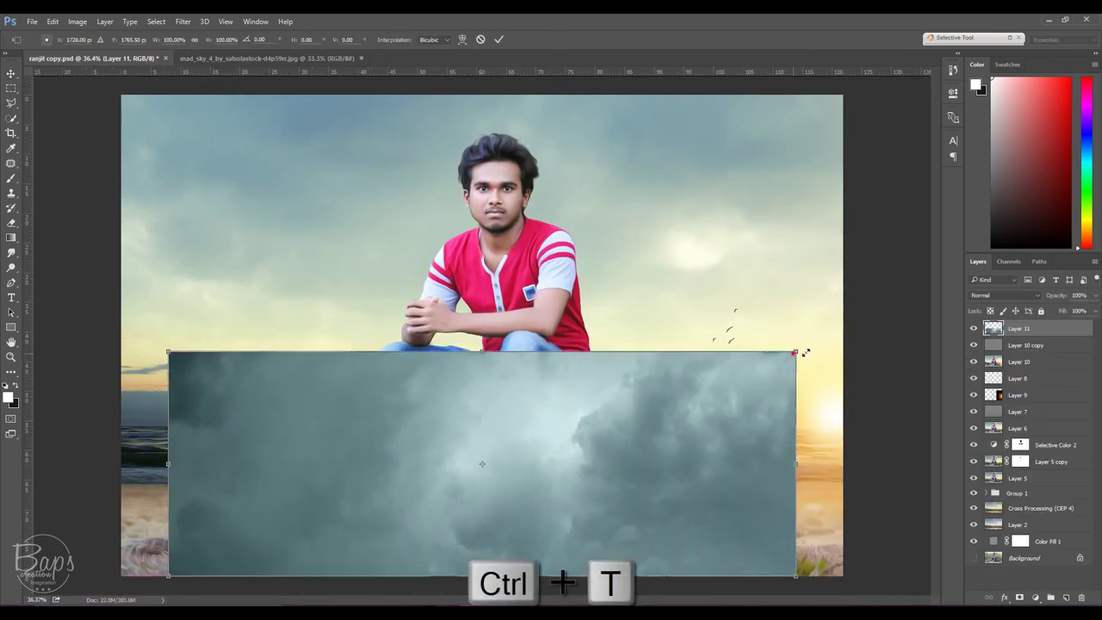
drag(804, 352, 884, 323)
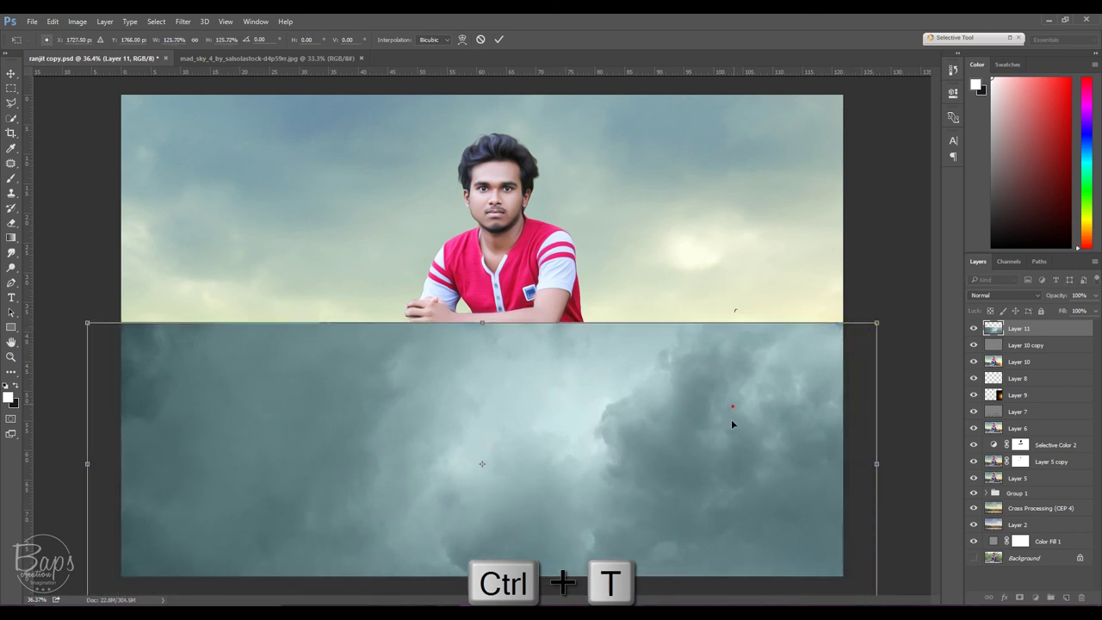
drag(731, 421, 708, 475)
click(500, 40)
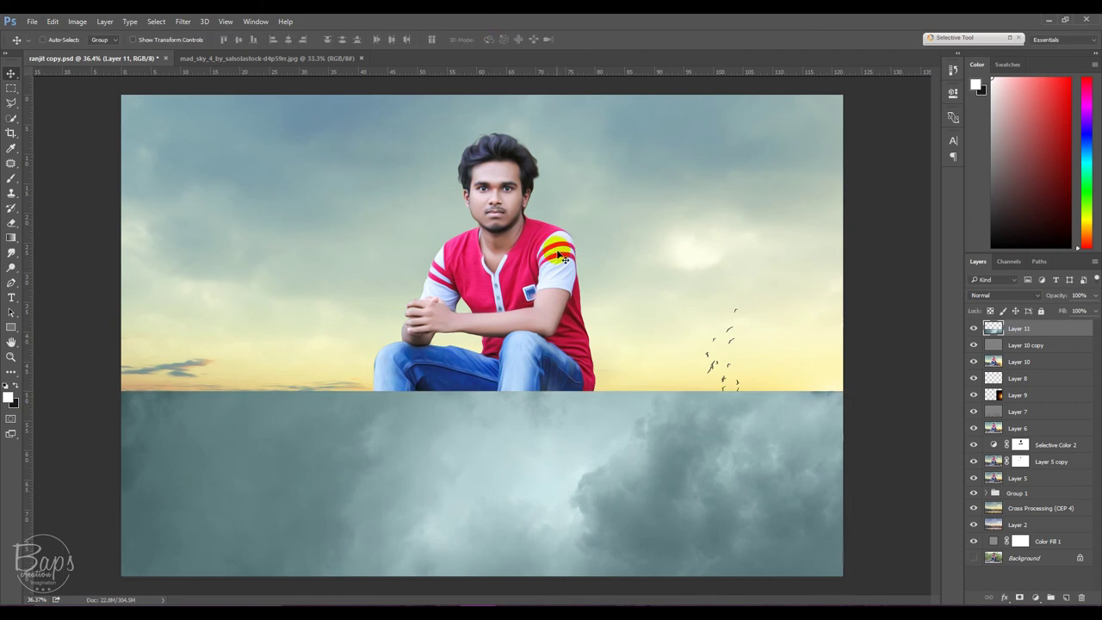
drag(1070, 297, 1042, 302)
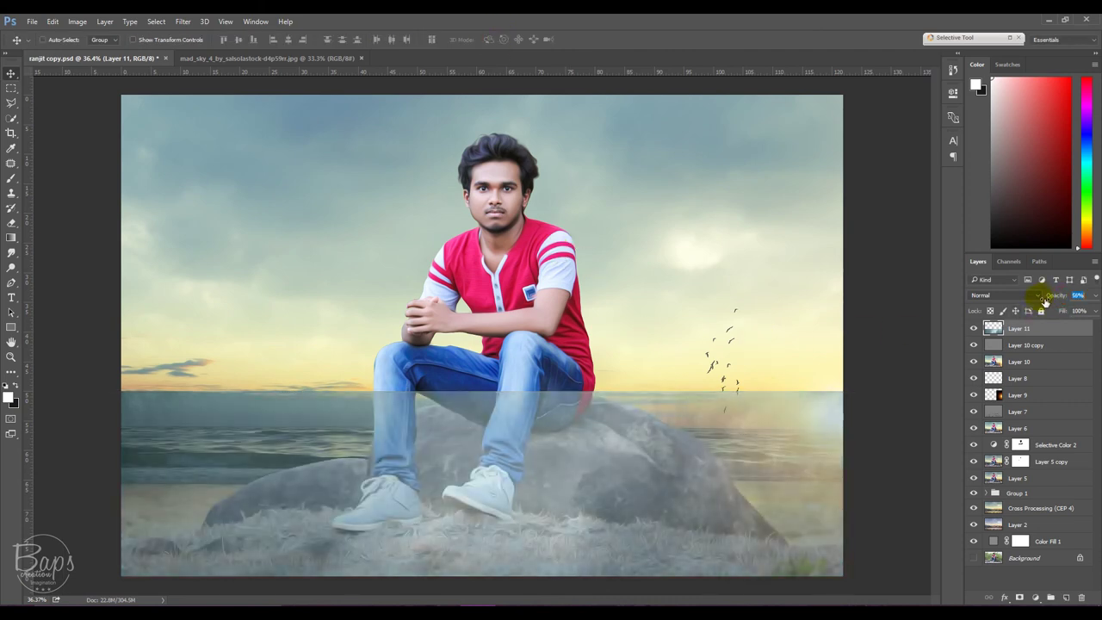
Give the cloud layer an inverted black mask and pick a 511 px soft Brush.
click(1019, 597)
key(ctrl+i)
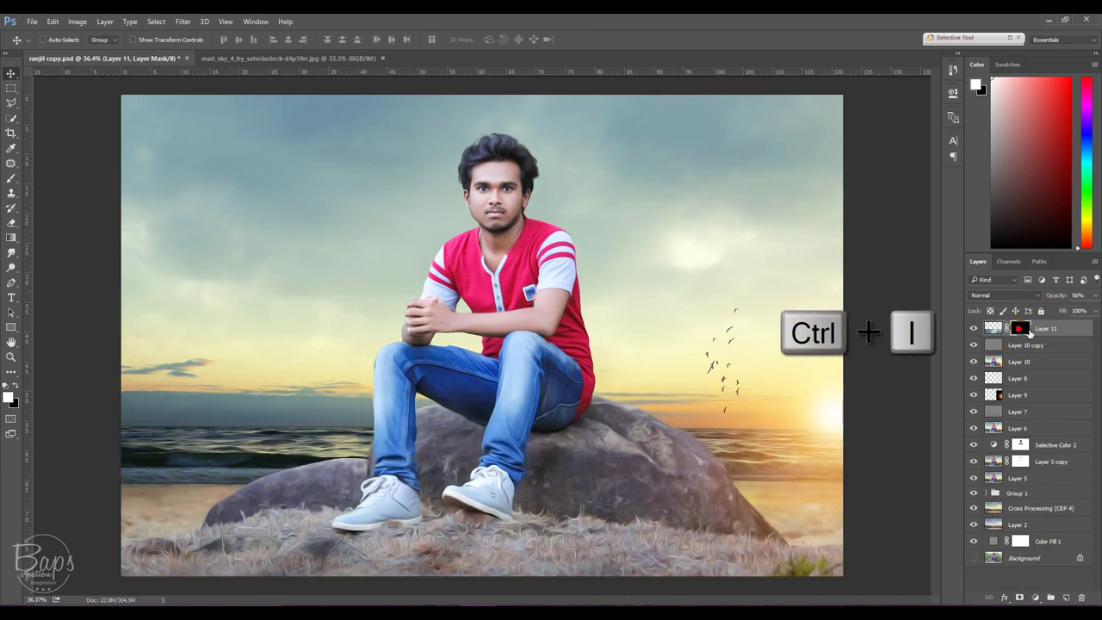
right_click(11, 179)
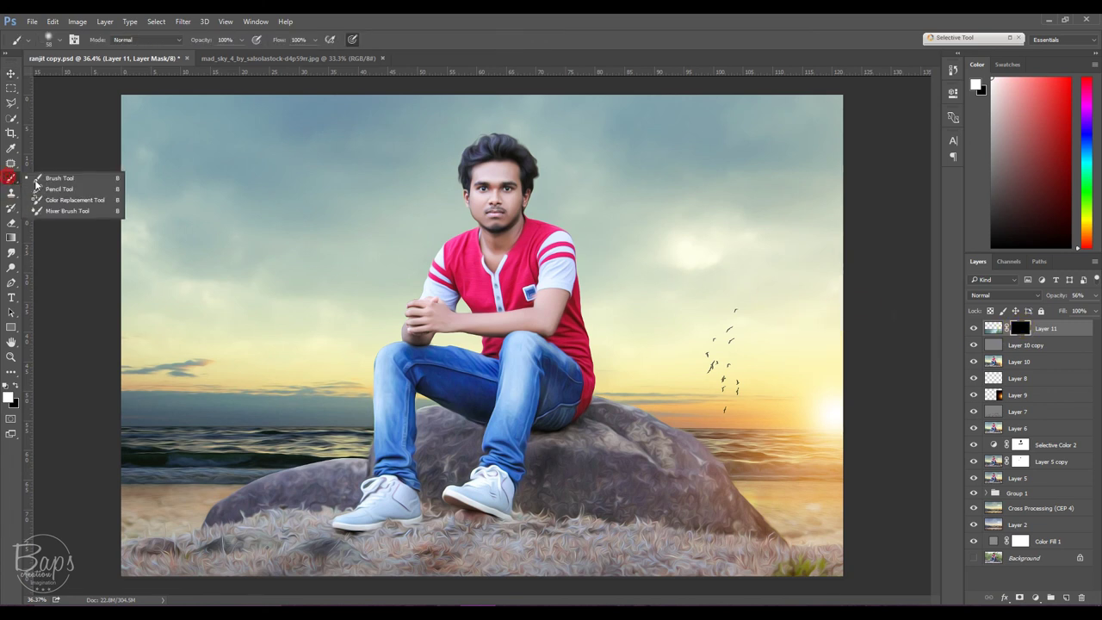
click(52, 180)
right_click(533, 290)
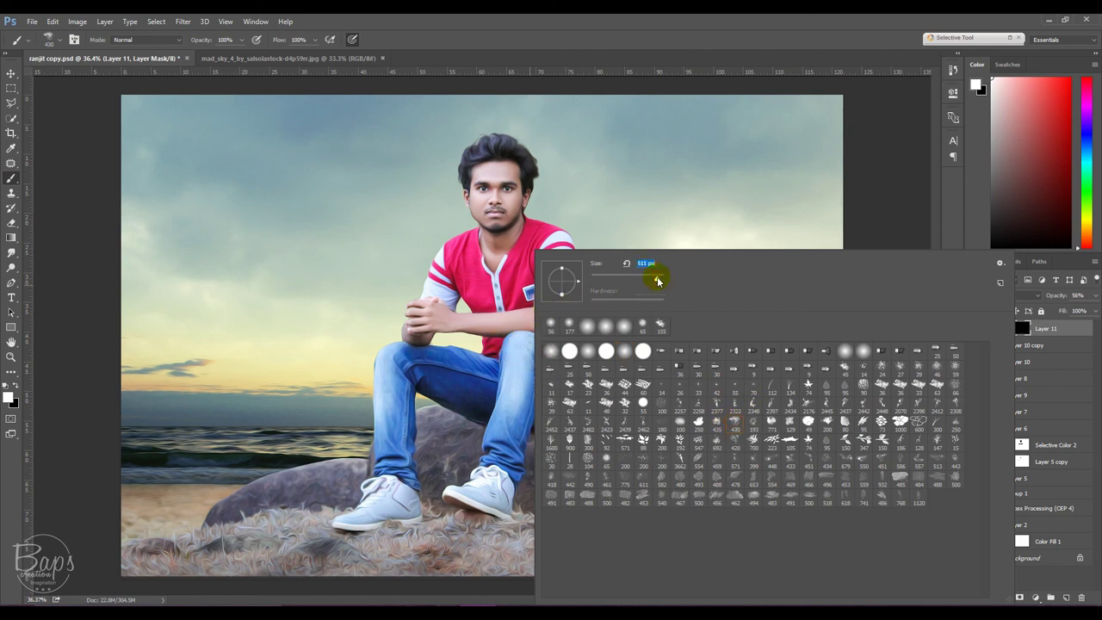
key(Return)
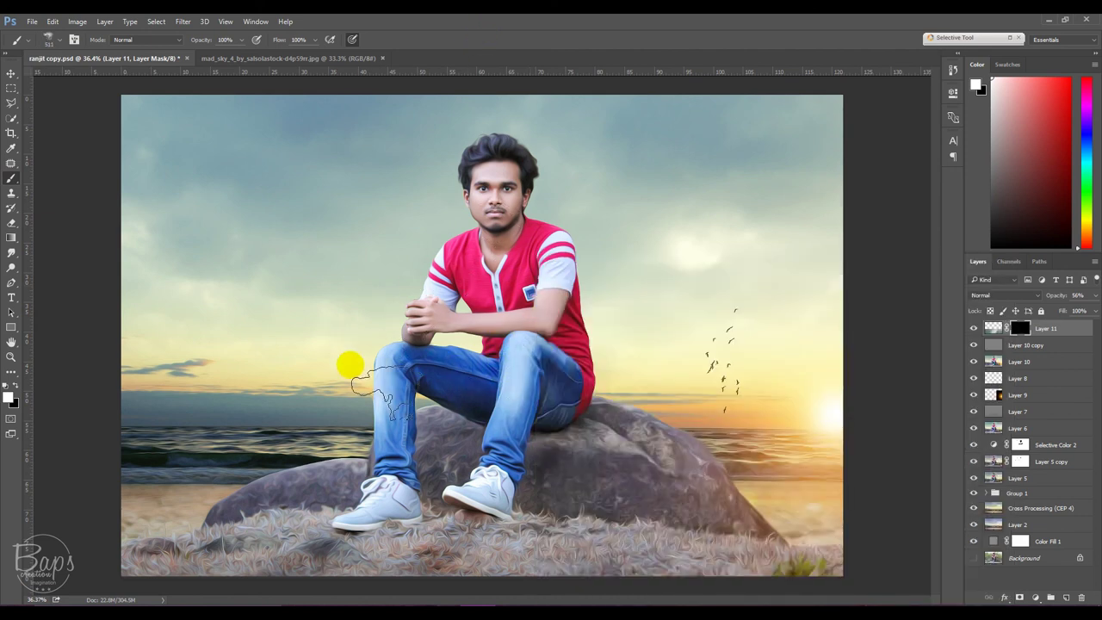
Paint mist back in over the left of the rock and along the bottom, using a 1102 px brush at 60% opacity.
drag(350, 365, 163, 501)
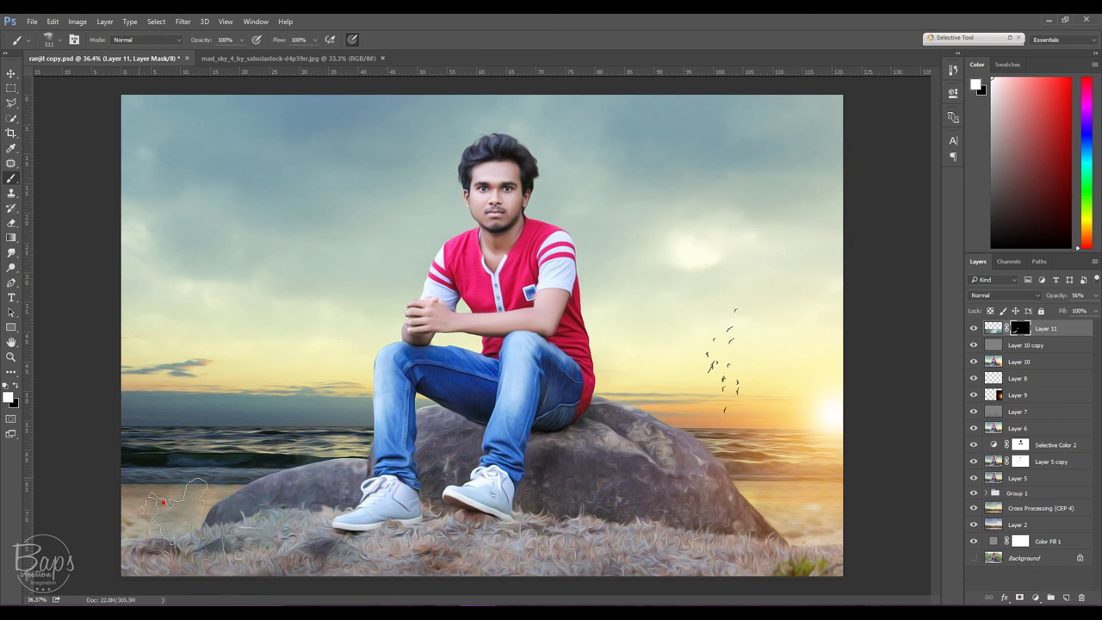
drag(298, 501, 327, 538)
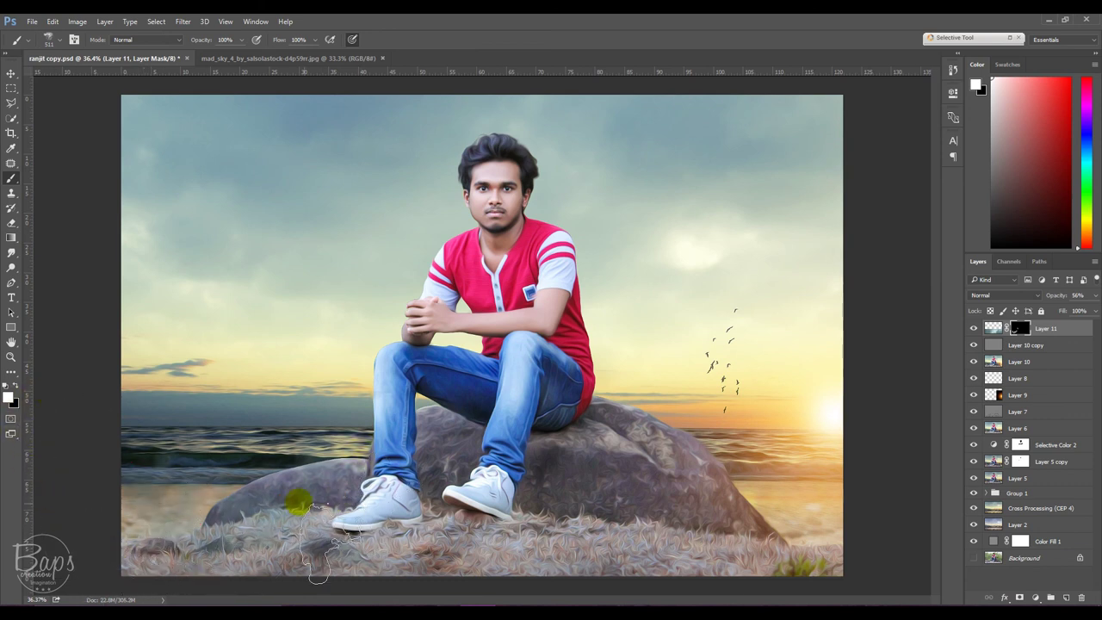
right_click(318, 538)
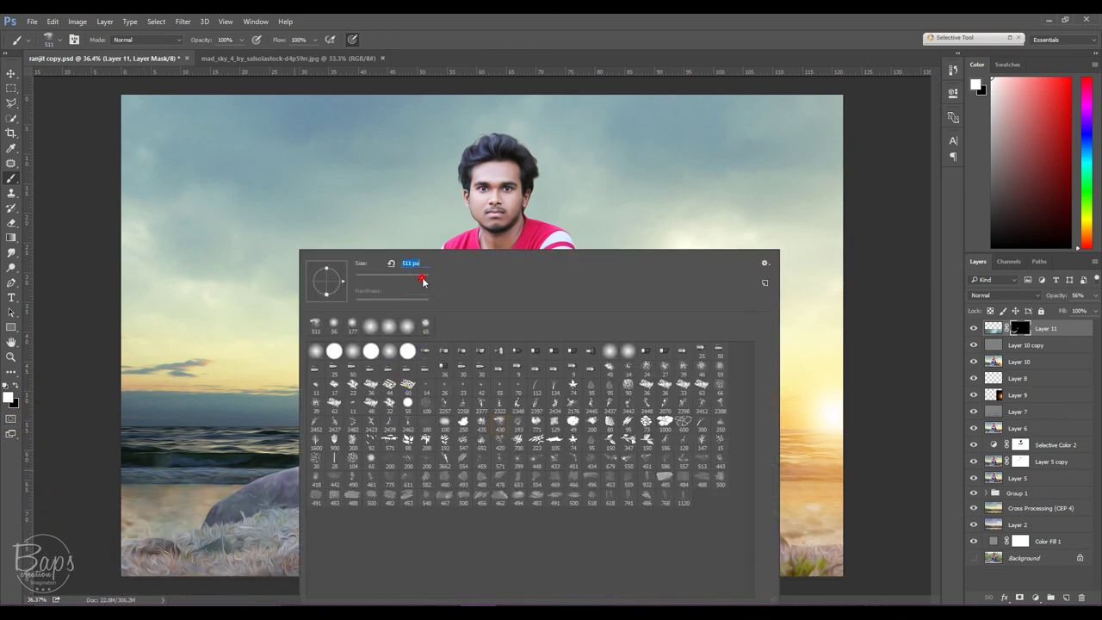
click(206, 398)
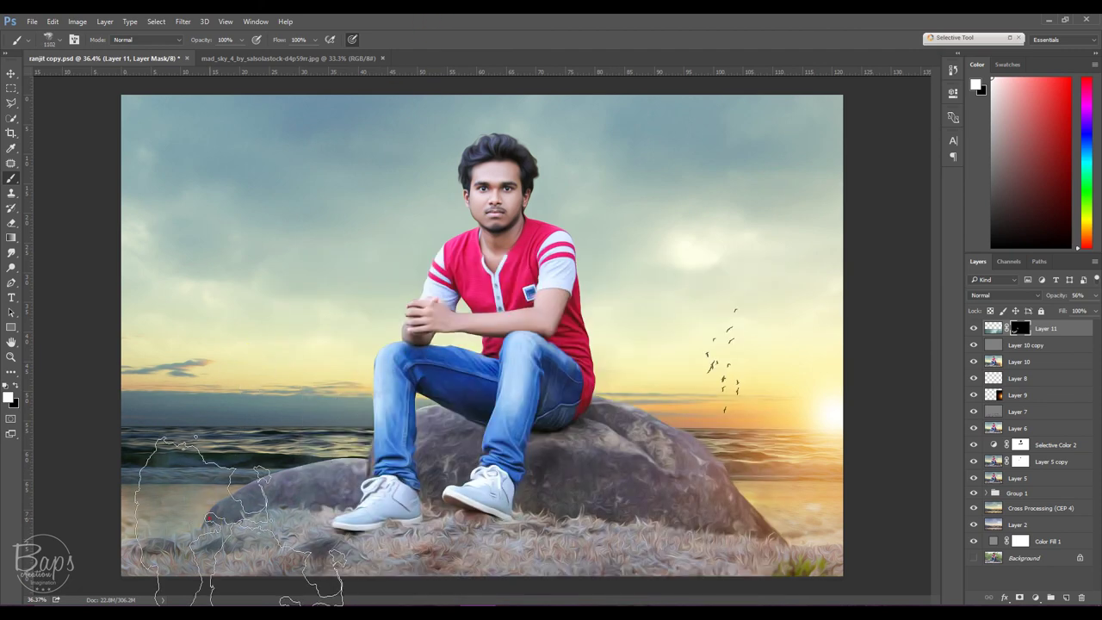
click(225, 39)
text(75)
drag(185, 47, 172, 47)
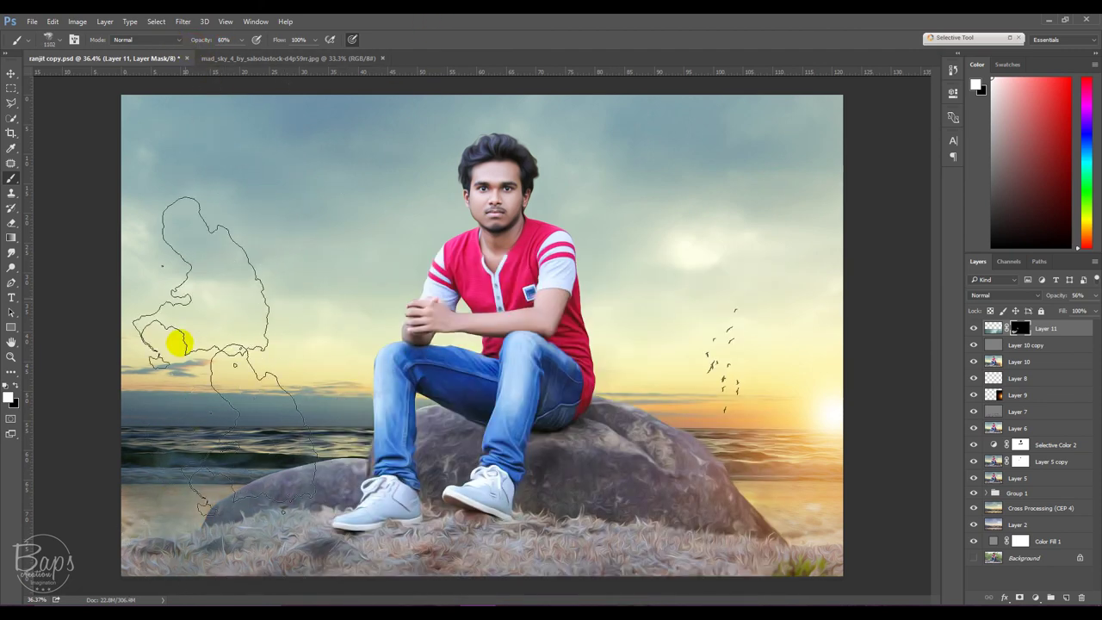
mouse_move(270, 561)
mouse_down()
mouse_move(708, 548)
mouse_move(413, 561)
mouse_move(705, 516)
mouse_up()
Set the cloud layer's blend mode to Screen and paint more mist across the lower left.
click(996, 295)
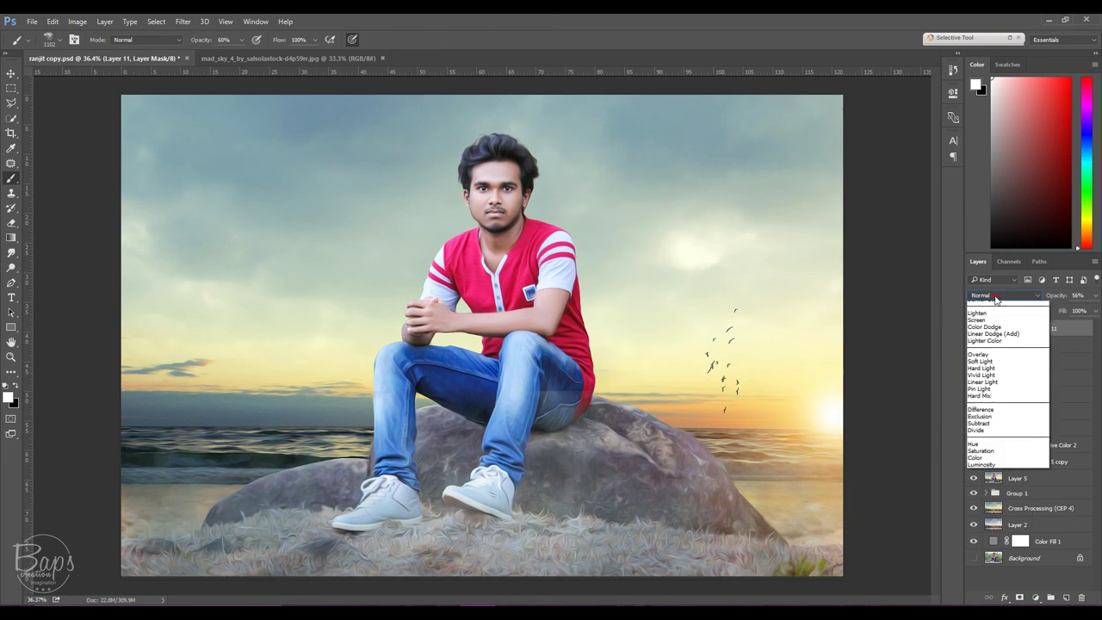
click(988, 361)
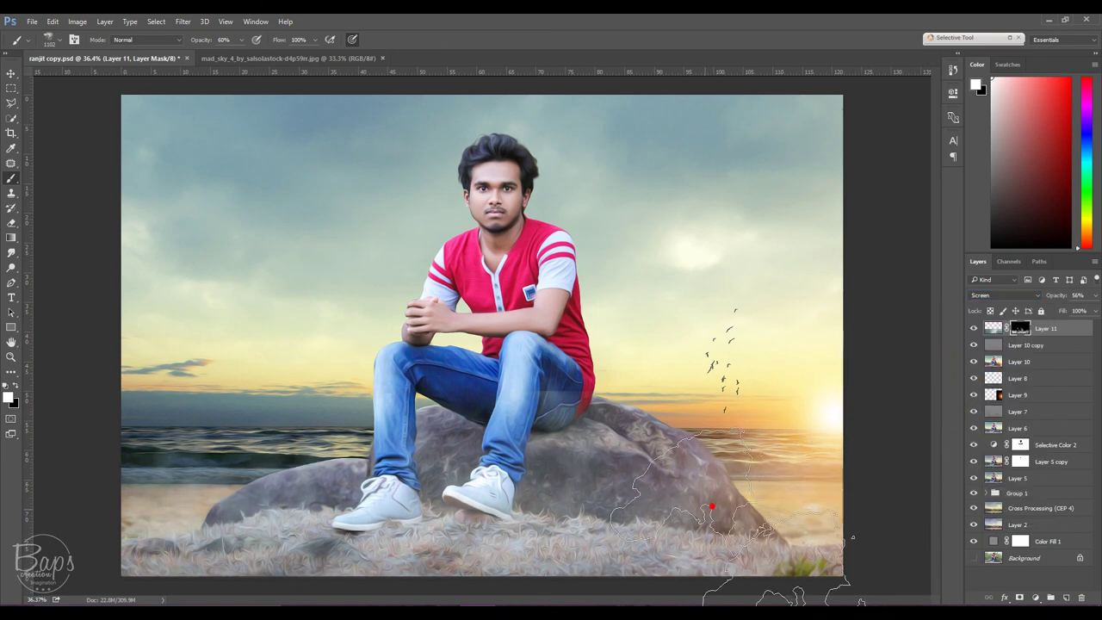
mouse_move(387, 516)
mouse_down()
mouse_move(274, 510)
mouse_move(348, 512)
mouse_up()
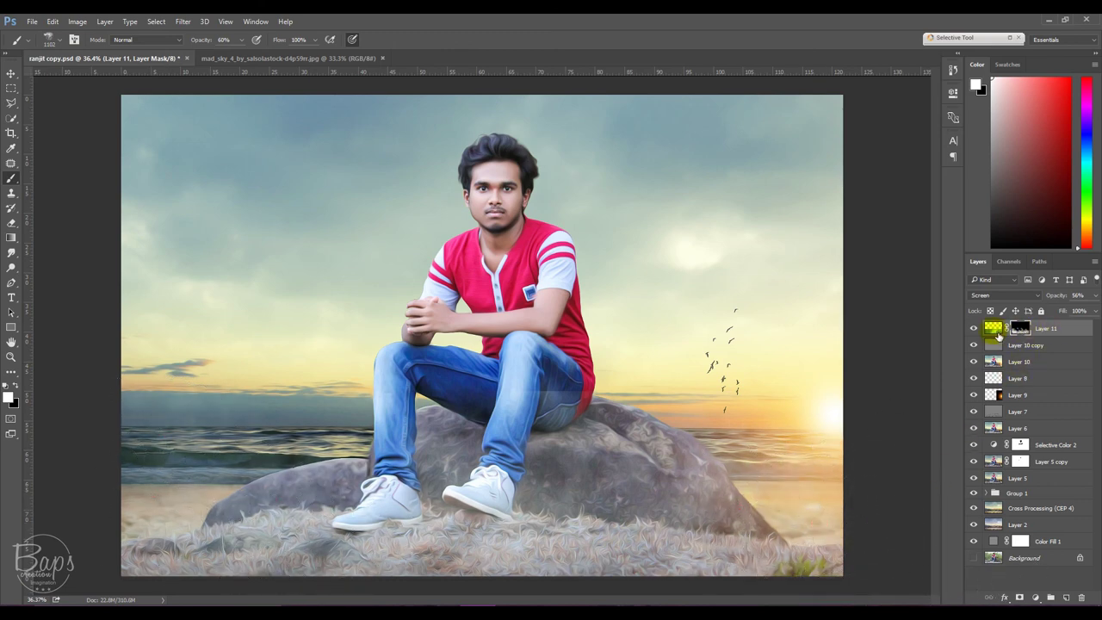
Widen the cloud layer's pixels to about 111%, then brush mist over the right side of the rock.
click(993, 328)
key(ctrl+t)
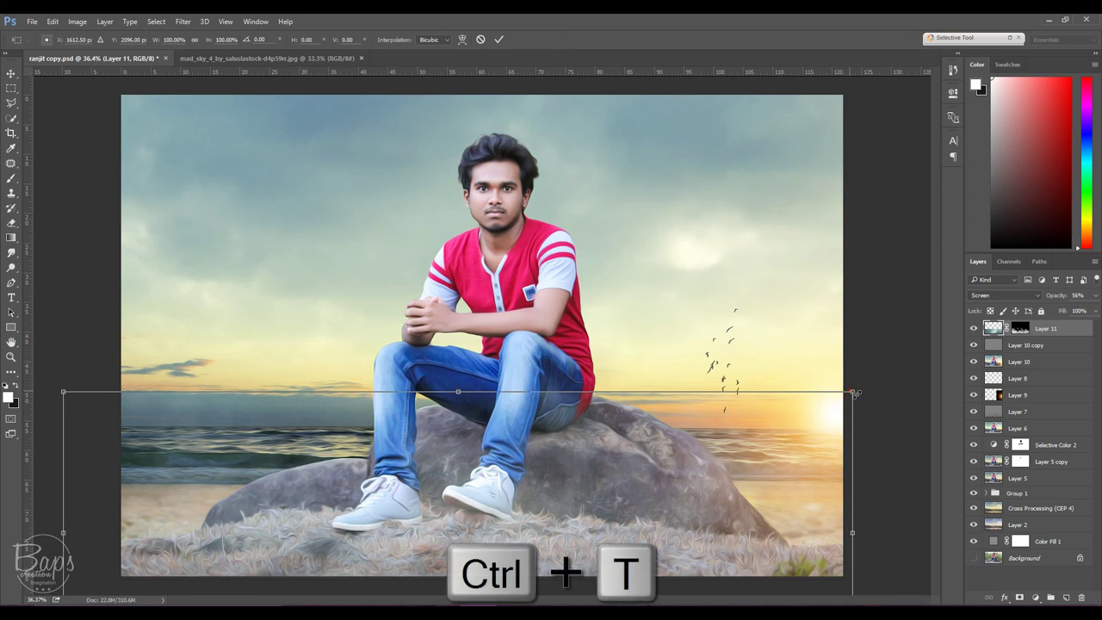
drag(854, 392, 897, 375)
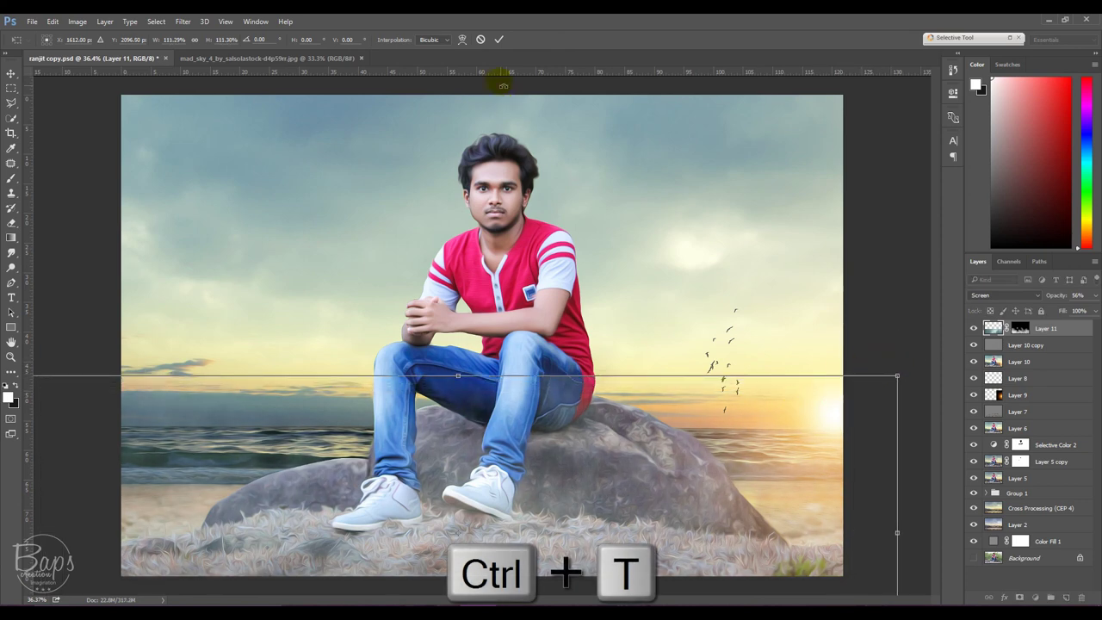
click(500, 40)
key(b)
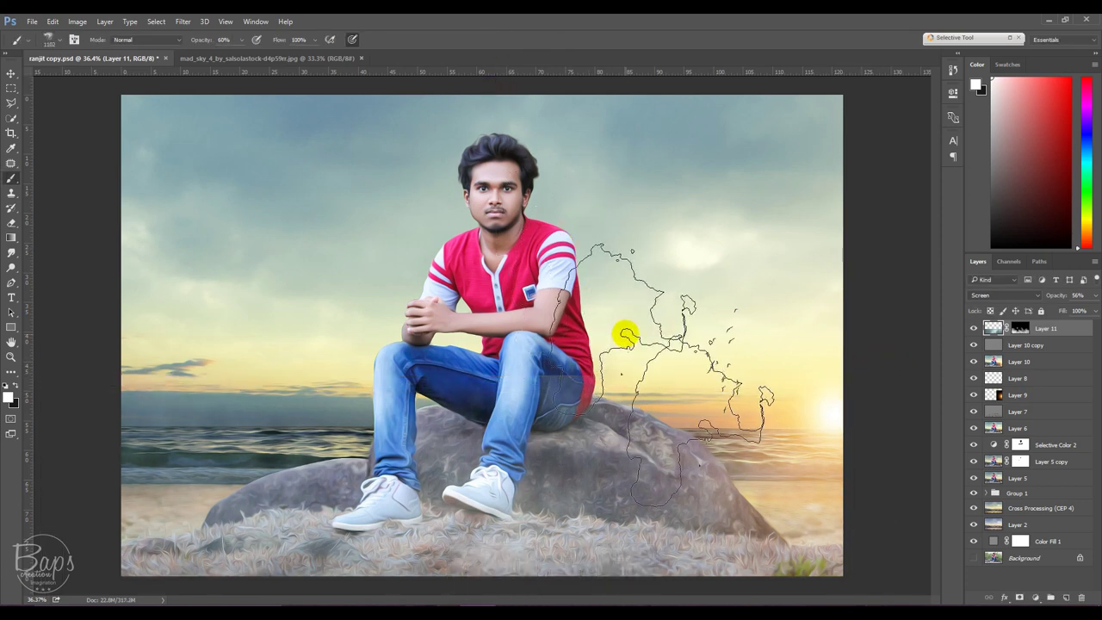
click(626, 334)
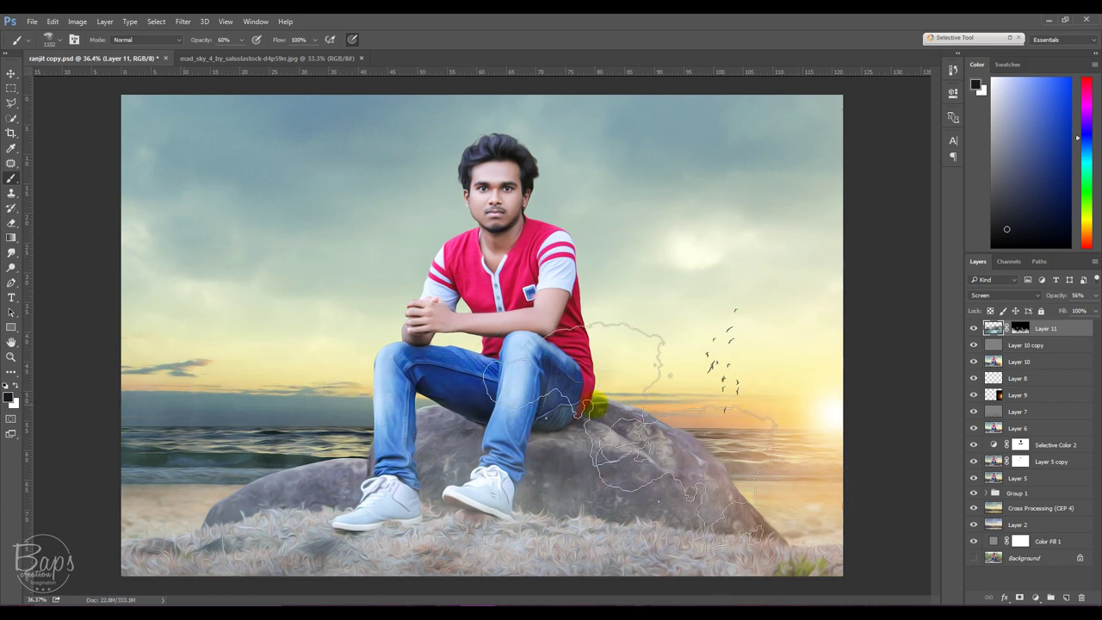
Duplicate the Background layer and move the copy to the top of the layer stack.
click(973, 328)
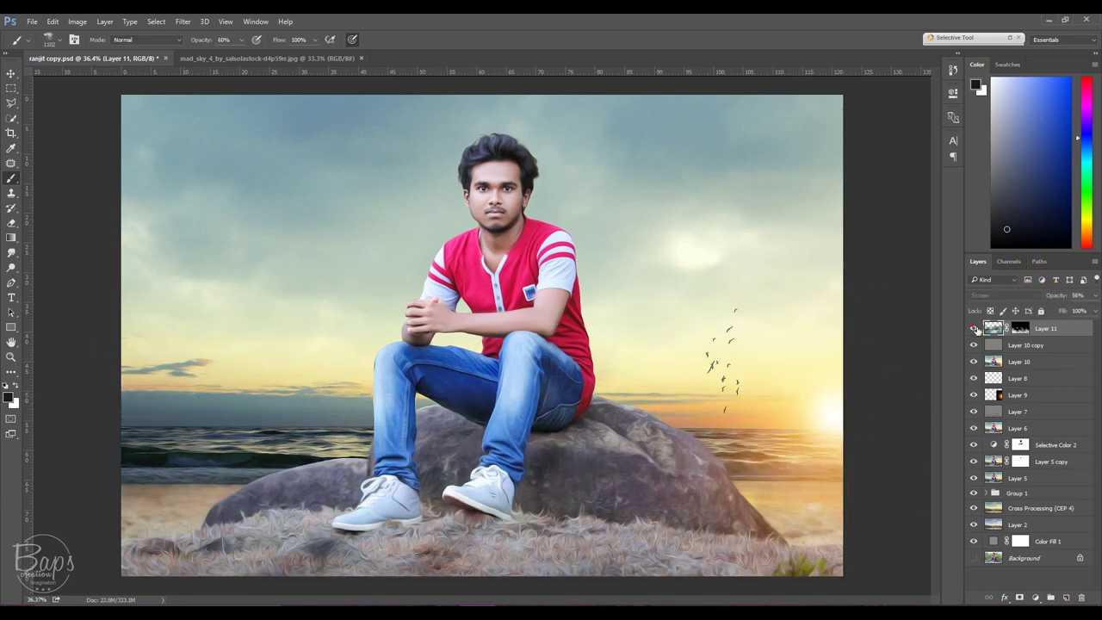
click(973, 327)
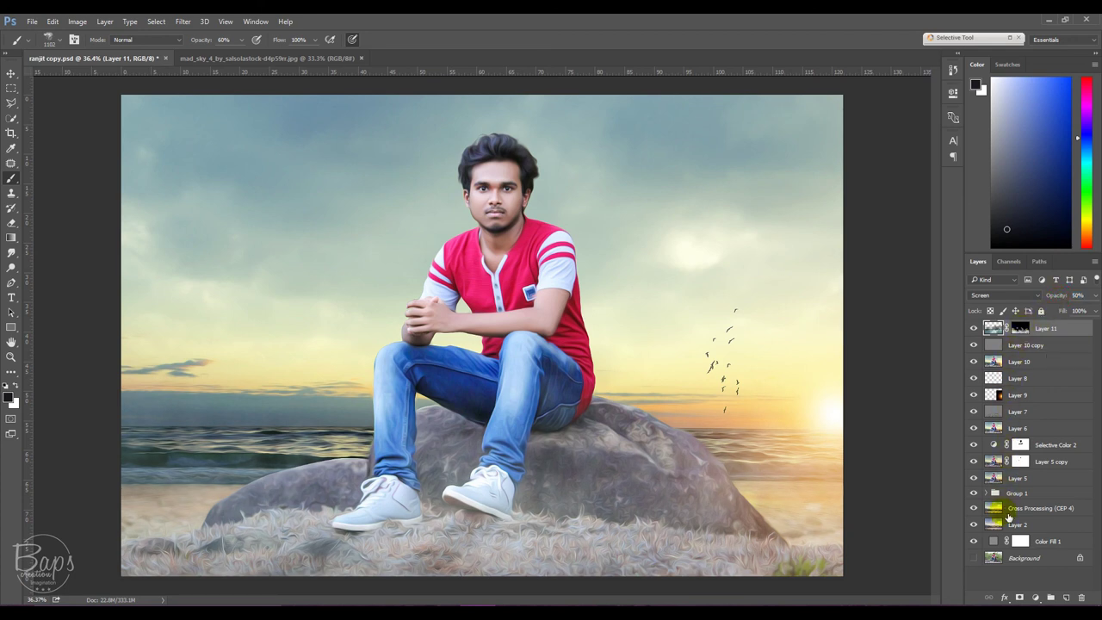
click(1036, 561)
click(973, 558)
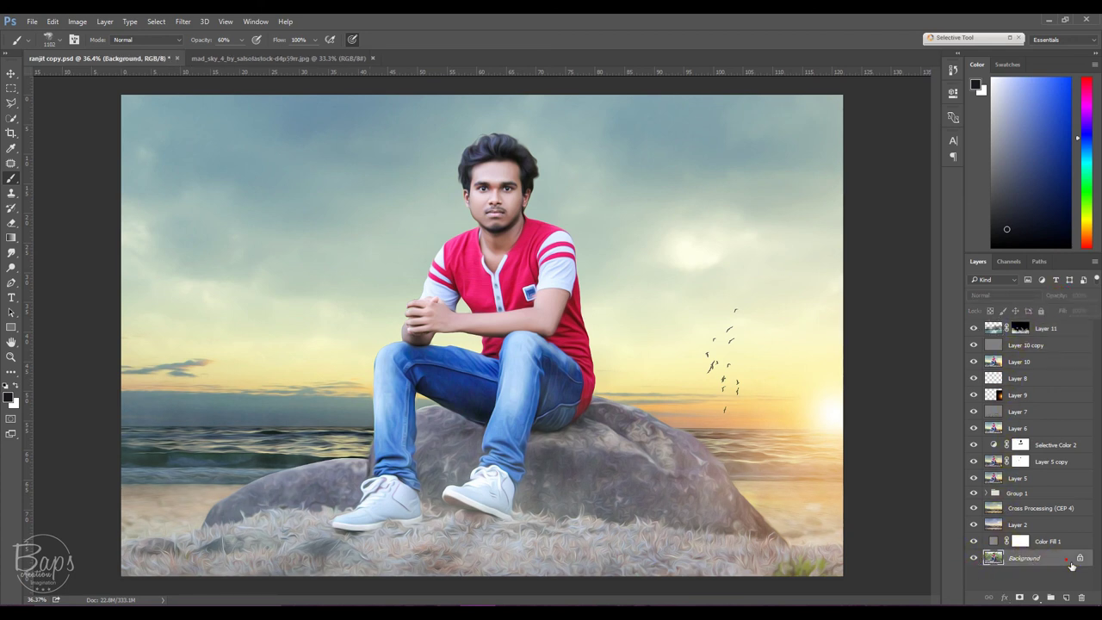
drag(1070, 564, 1065, 596)
drag(1056, 556, 1065, 330)
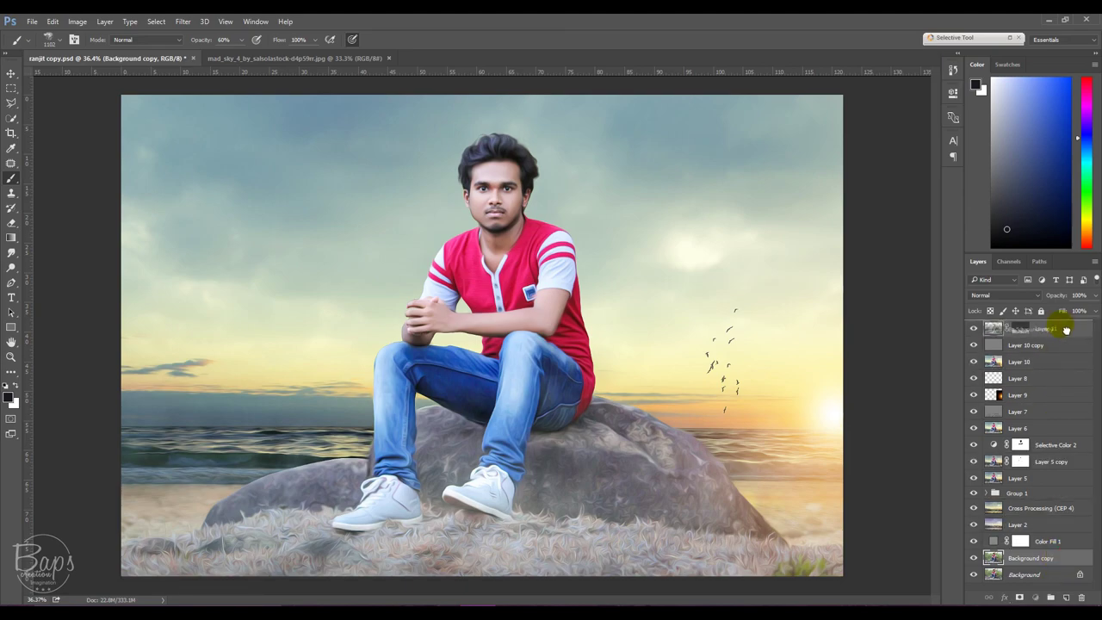
Toggle the Background copy's visibility to compare the original photo with the composite.
click(973, 328)
click(973, 328)
click(973, 328)
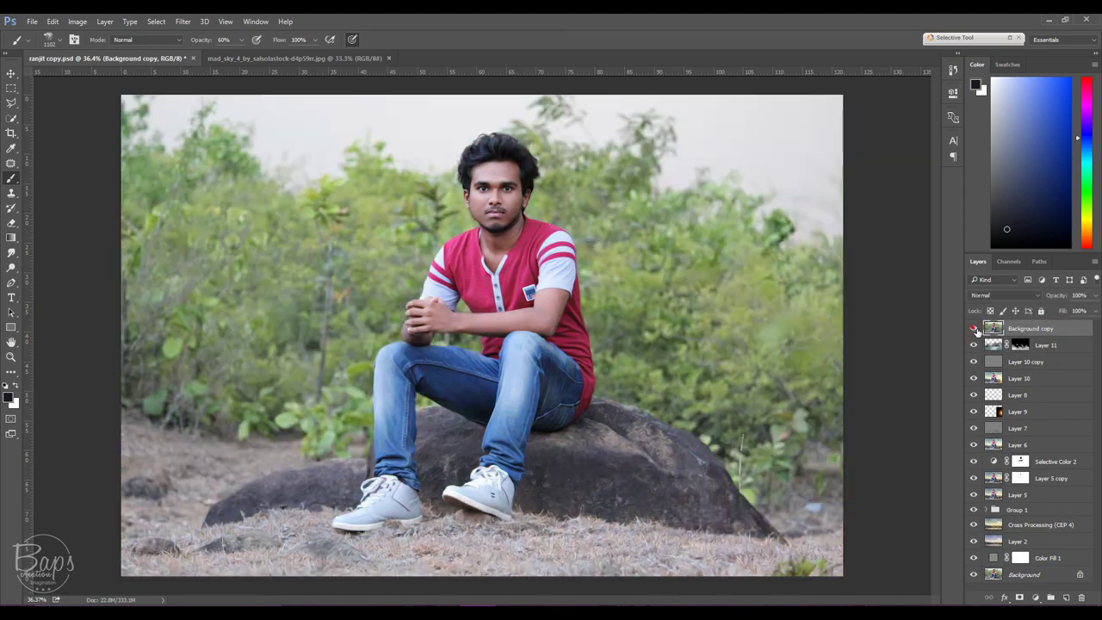